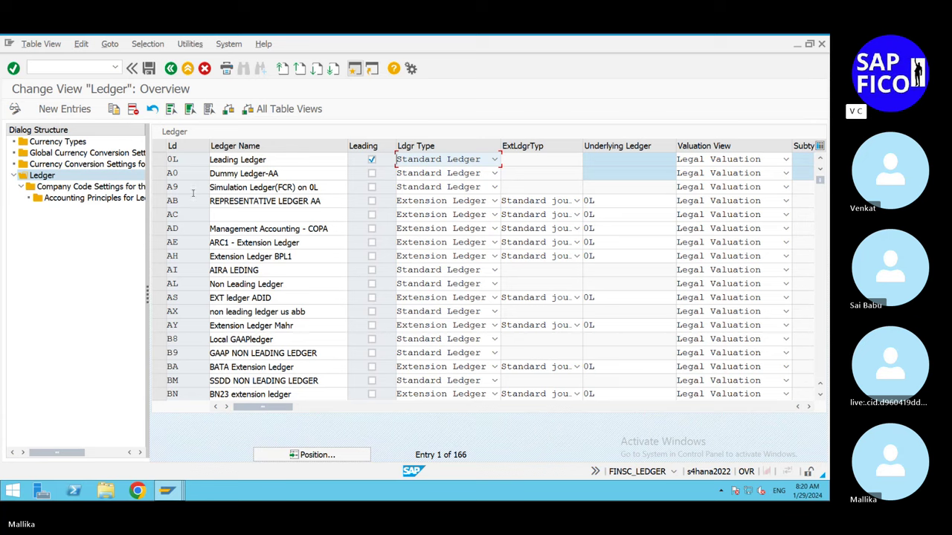
Step: Open the company code settings for leading ledger 0L and position the list at company code MAL2
left_click(160, 160)
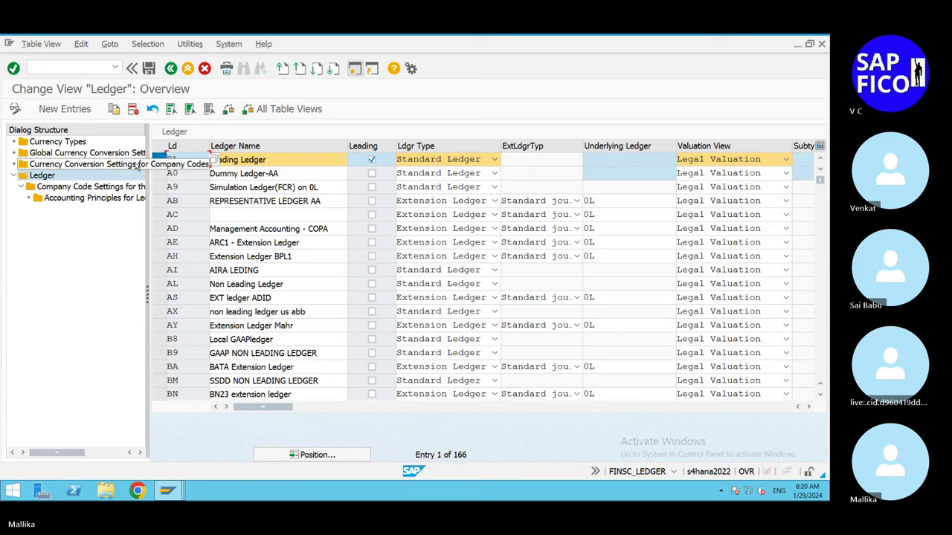
double_click(88, 187)
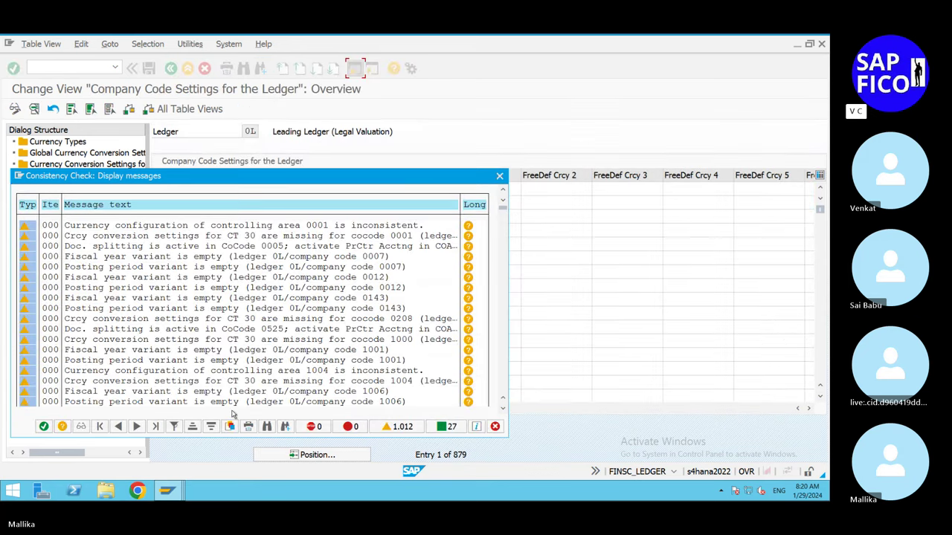
left_click(43, 427)
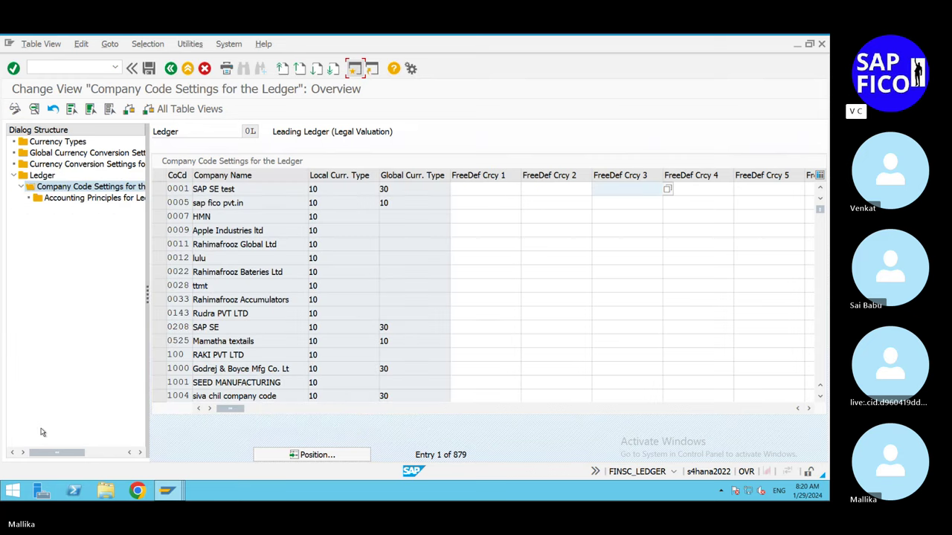
left_click(264, 460)
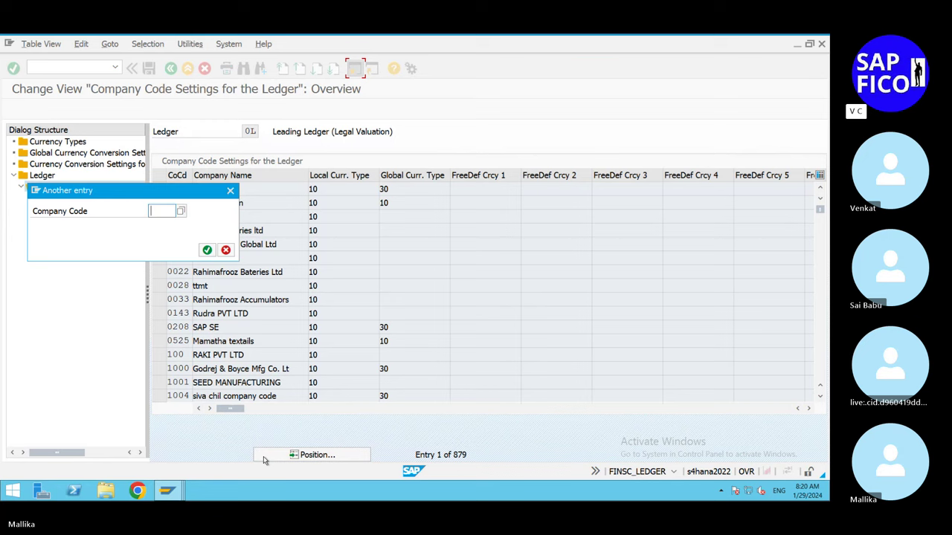
type("MAL2")
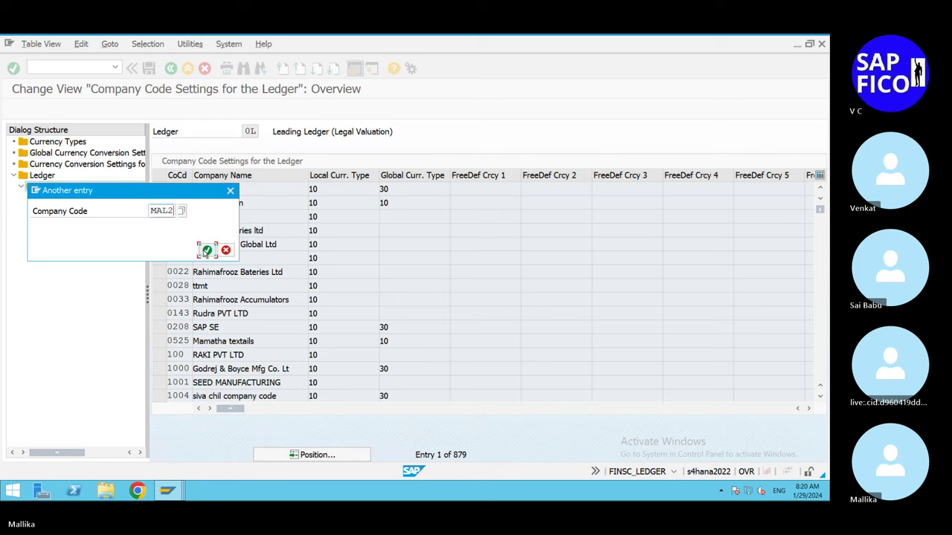
left_click(207, 250)
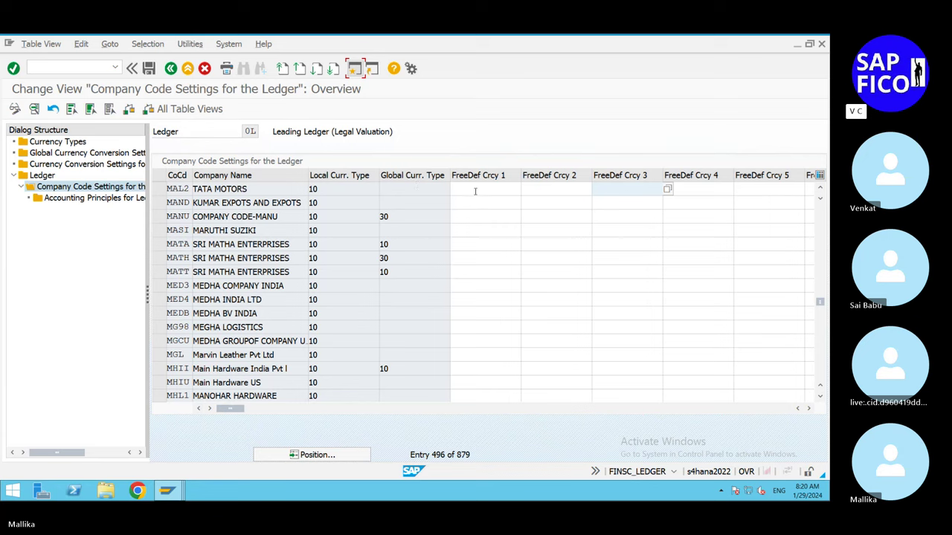
Step: Review MAL2's freely defined currencies, fiscal year variant, posting variant and accounting principle in ledger 0L
left_click(475, 191)
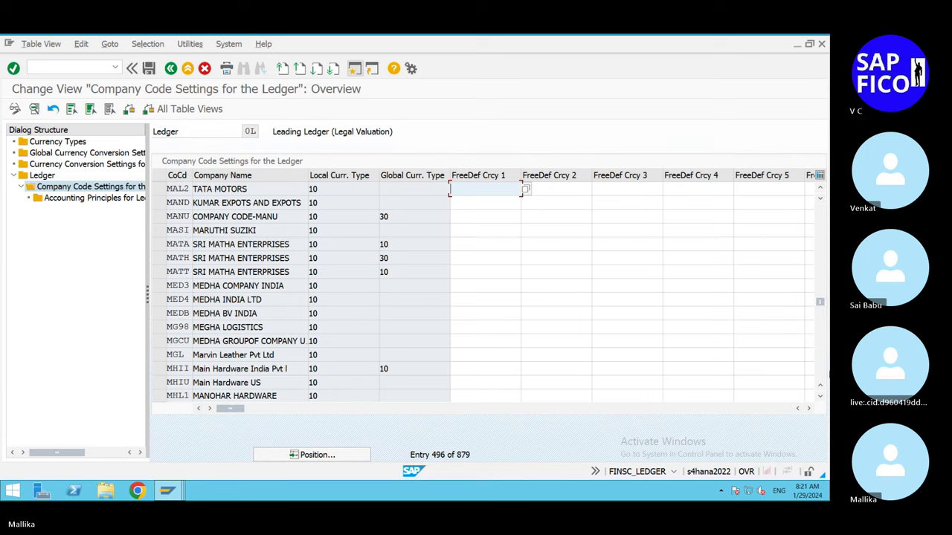
left_click(810, 411)
left_click(809, 411)
left_click(809, 411)
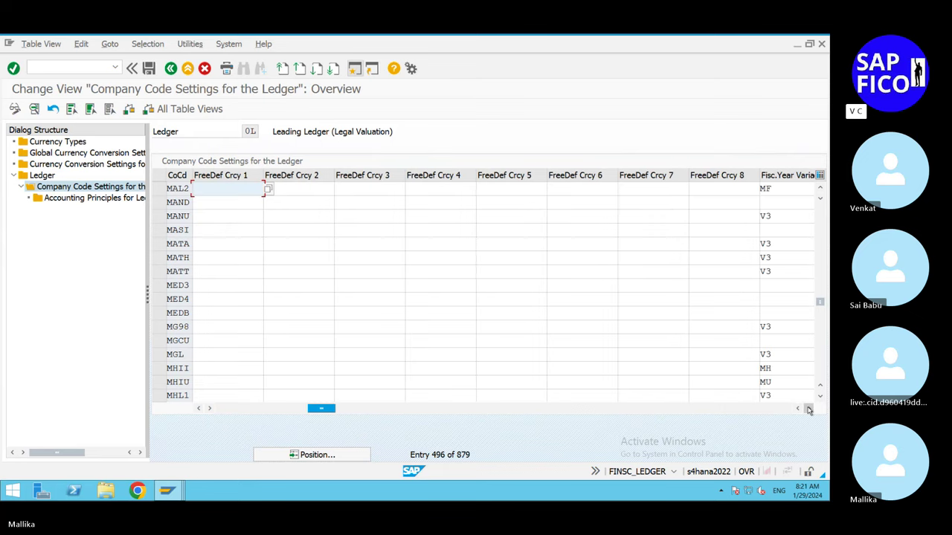
left_click(809, 411)
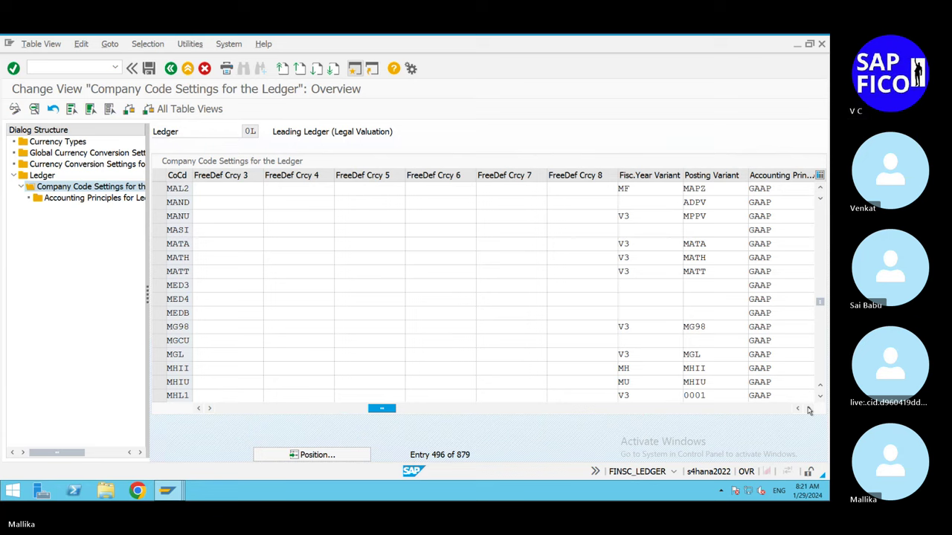
left_click(810, 410)
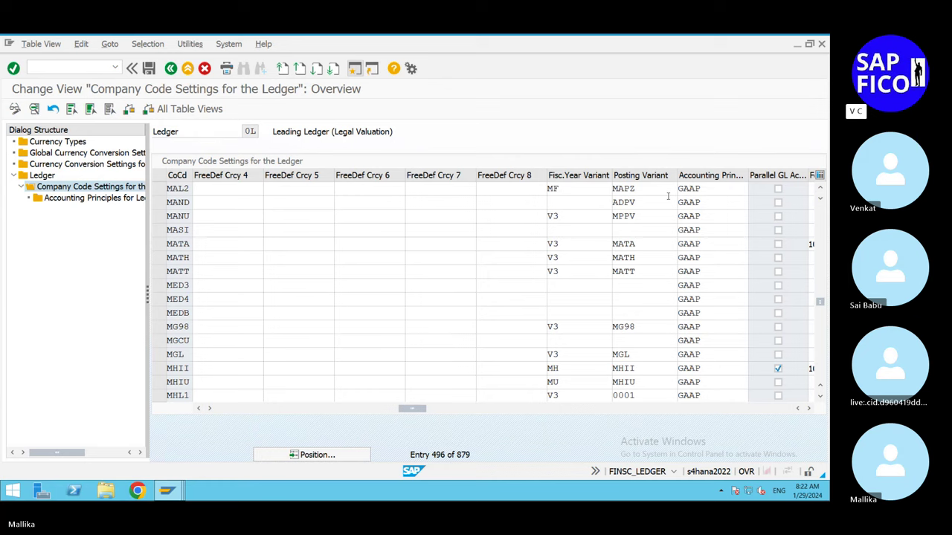
left_click(727, 191)
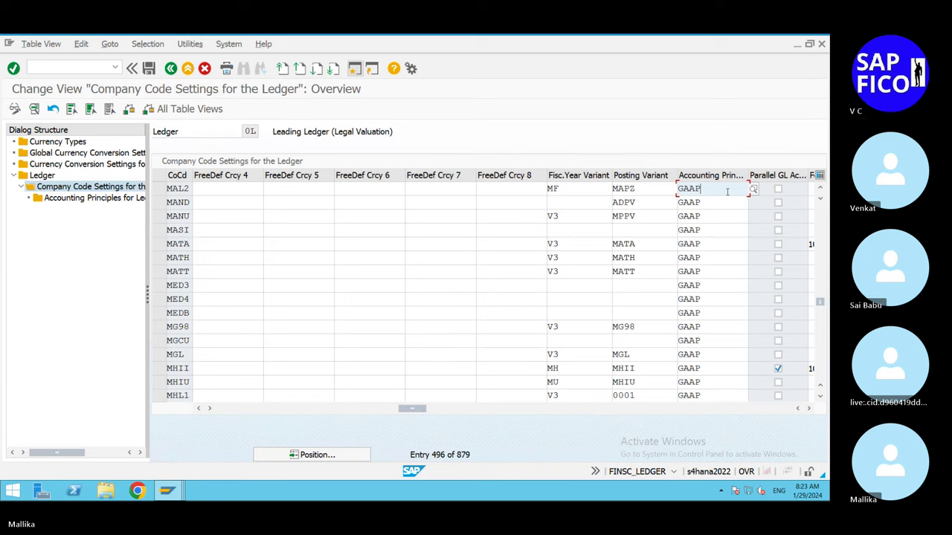
Step: Review the parallel GL accounting, functional currency and FI currency settings for MAL2 and neighbouring company codes
left_click(810, 408)
left_click(810, 409)
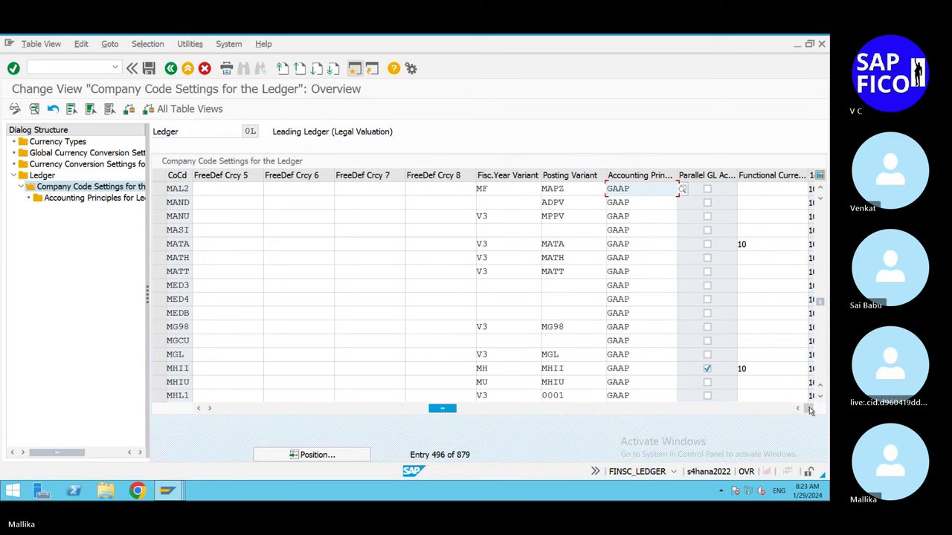
left_click(809, 409)
left_click(810, 409)
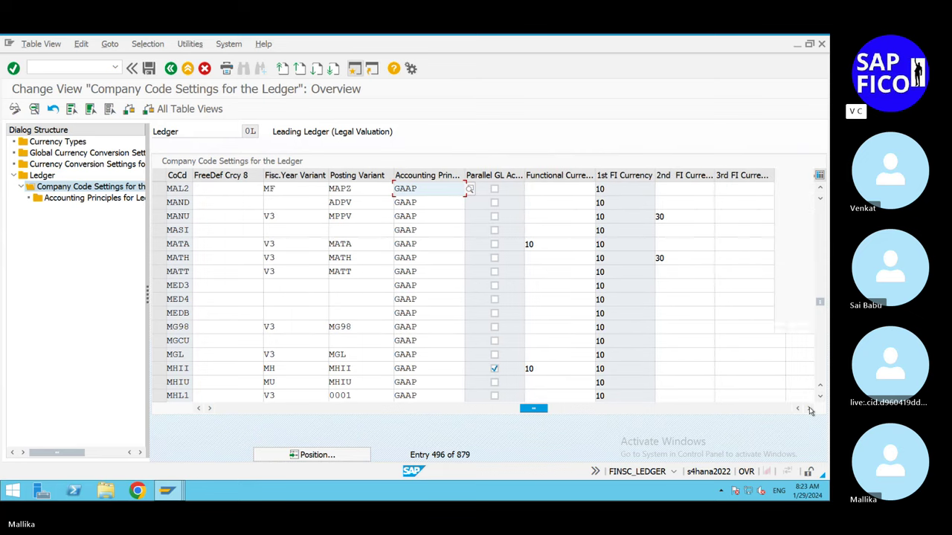
left_click(810, 409)
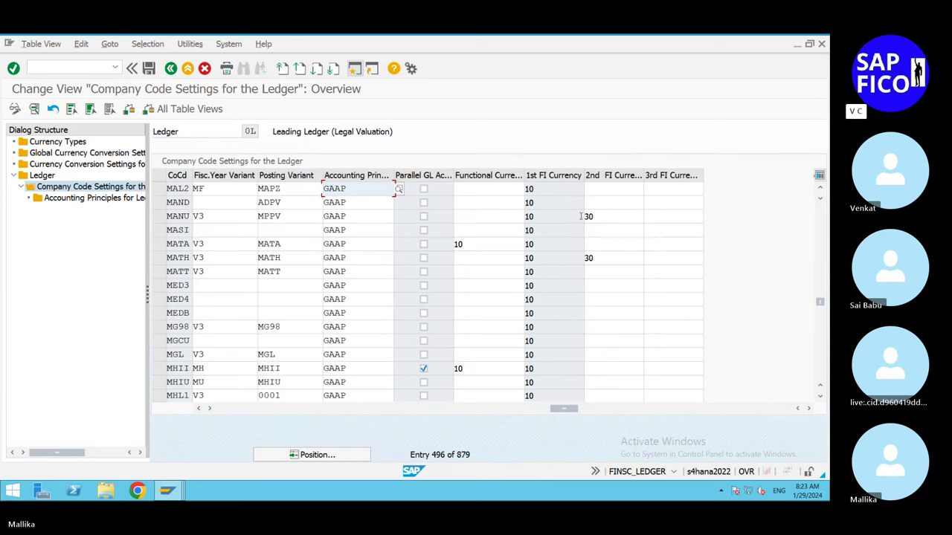
left_click(480, 188)
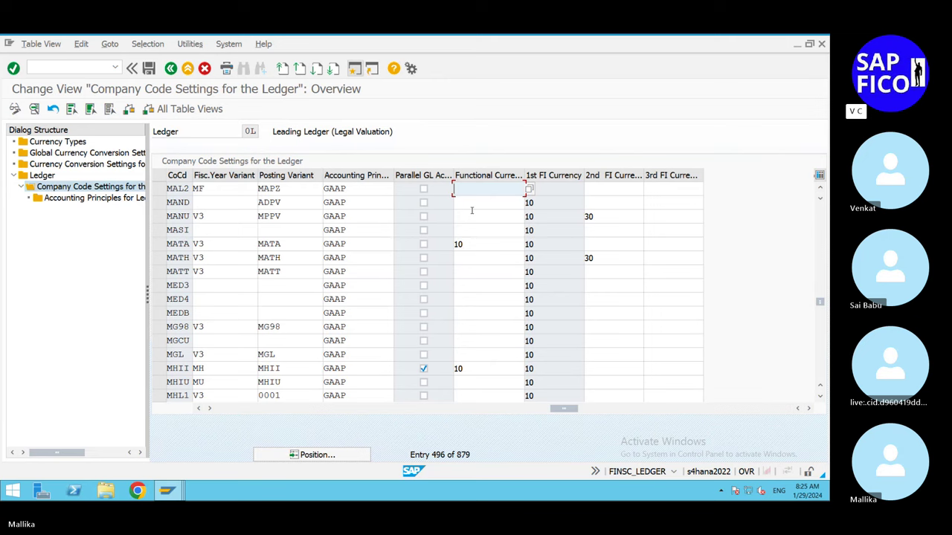
left_click(471, 211)
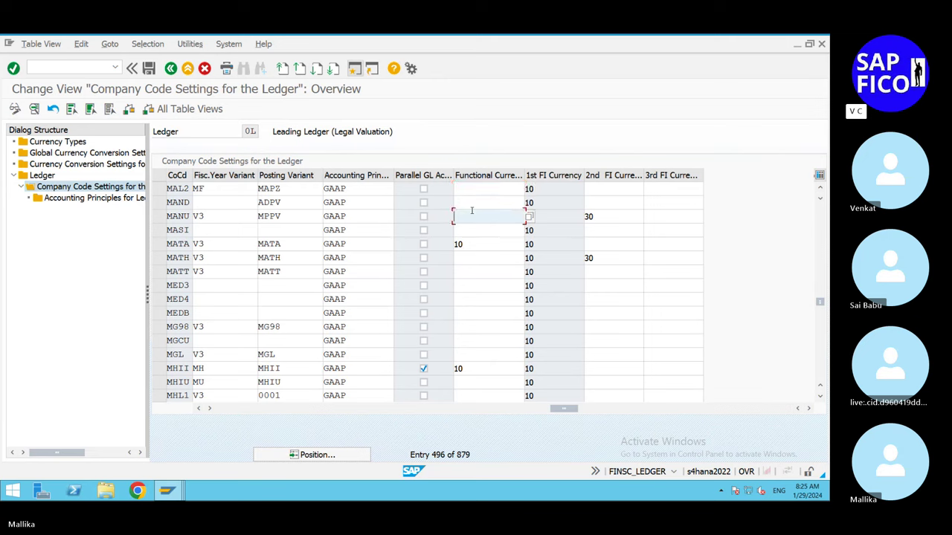
Step: Switch to the MAL2 G/L account document, open its ledger customizing error help, and run the linked FINS_CUST_CONS_CHK_P check
left_click(180, 496)
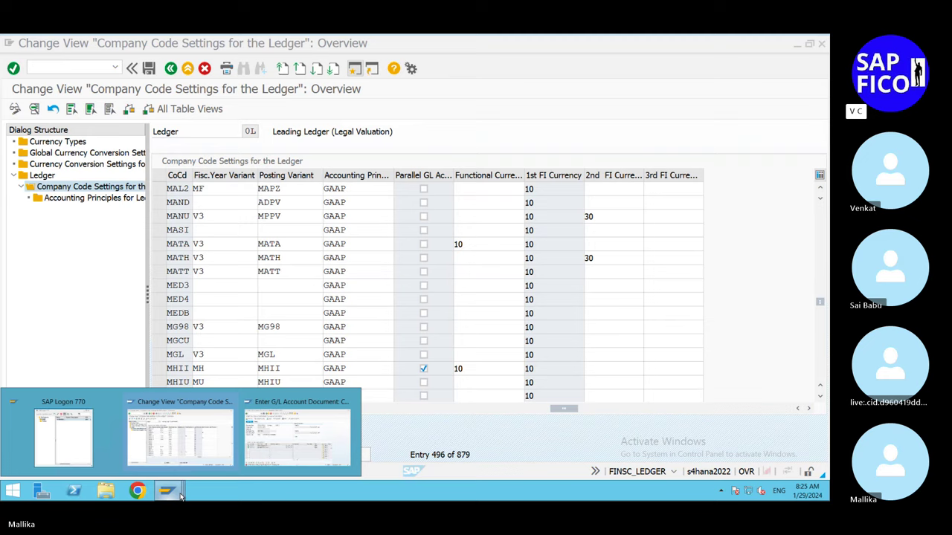
left_click(272, 456)
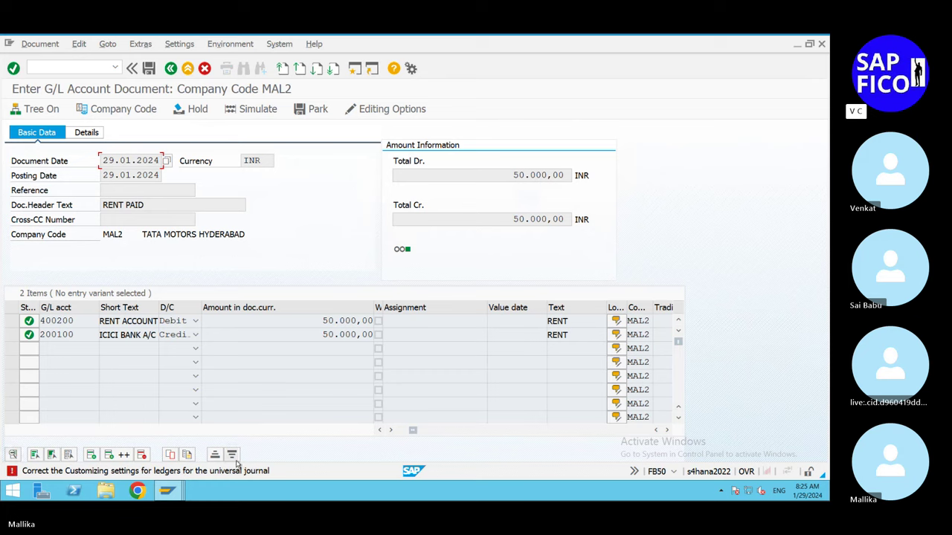
left_click(12, 471)
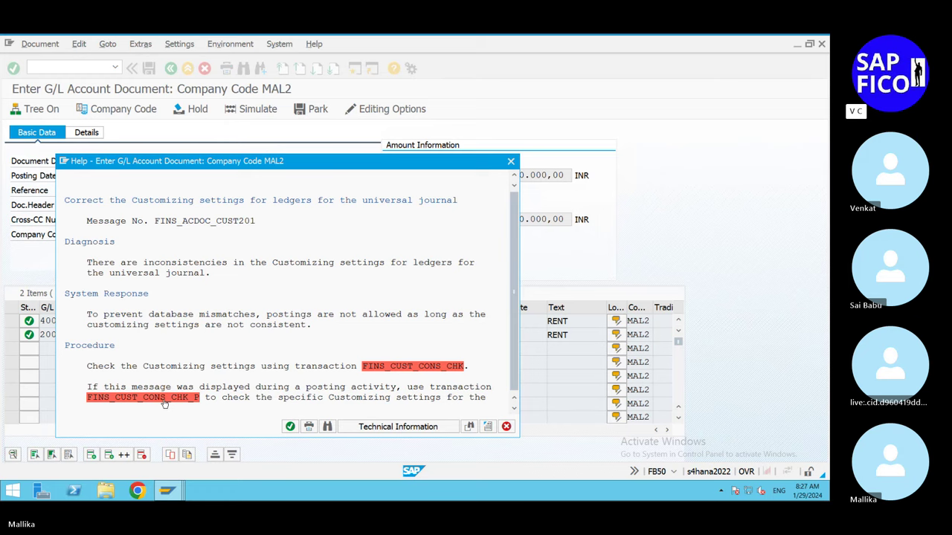
key("Escape")
key("alt+Tab")
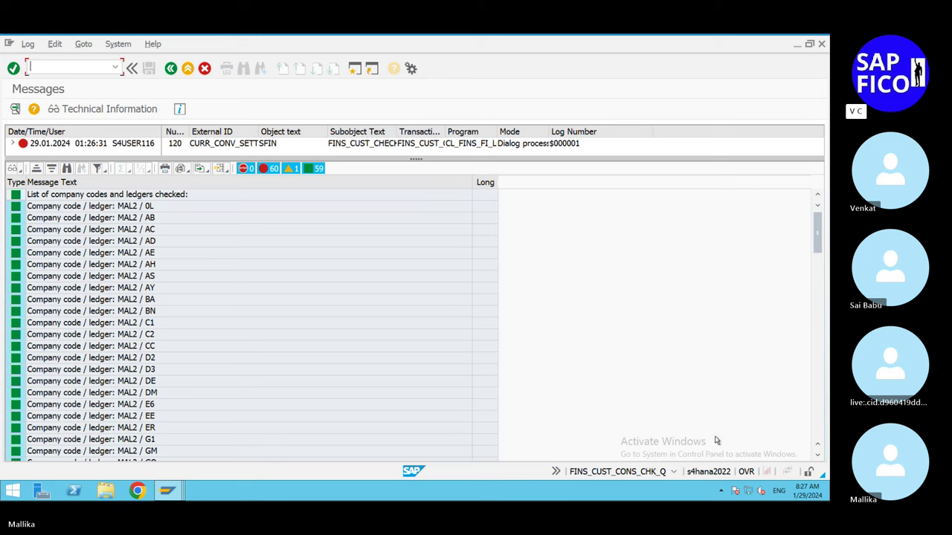
Step: Examine the list of ledgers checked for company code MAL2 in the consistency check log
left_click(817, 456)
left_click(817, 456)
left_click(818, 455)
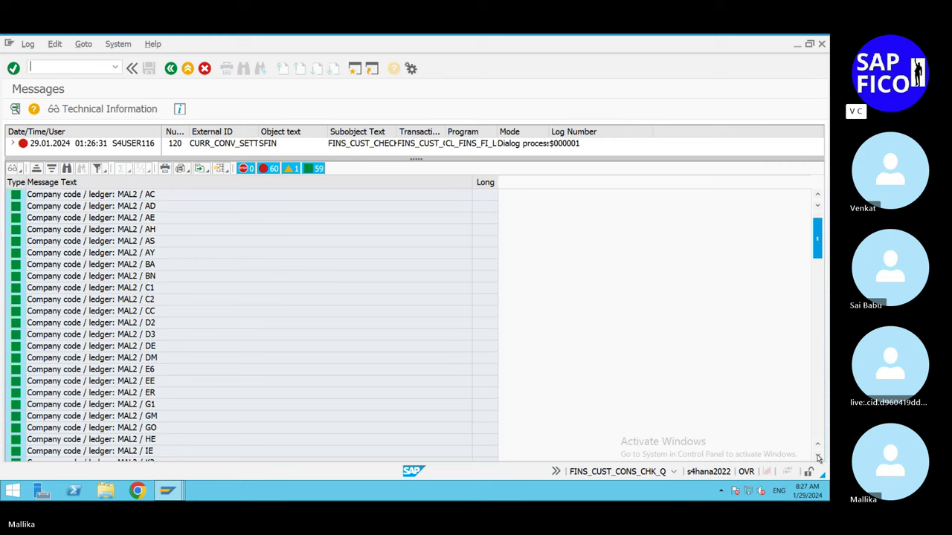
left_click(817, 455)
left_click(817, 456)
left_click(817, 456)
left_click(817, 456)
left_click(817, 456)
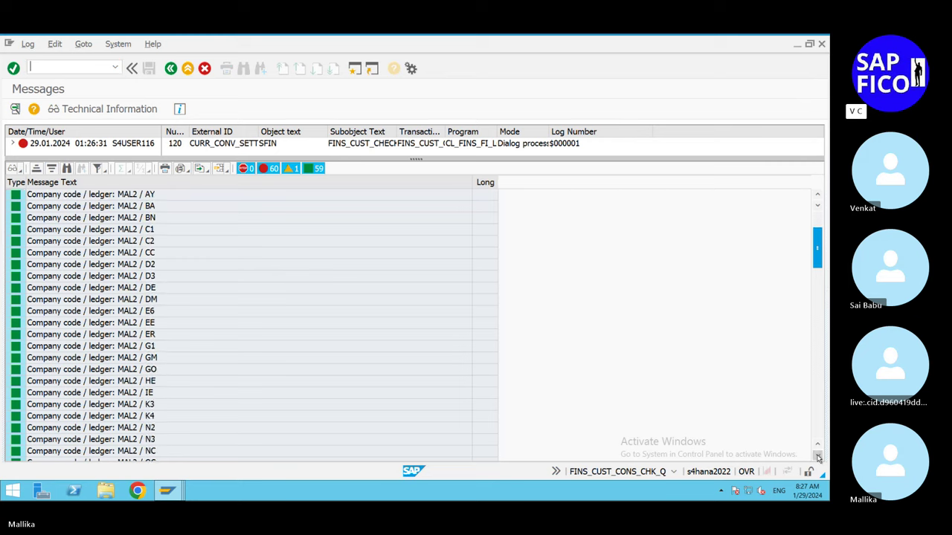
left_click(817, 456)
left_click(817, 456)
left_click(817, 456)
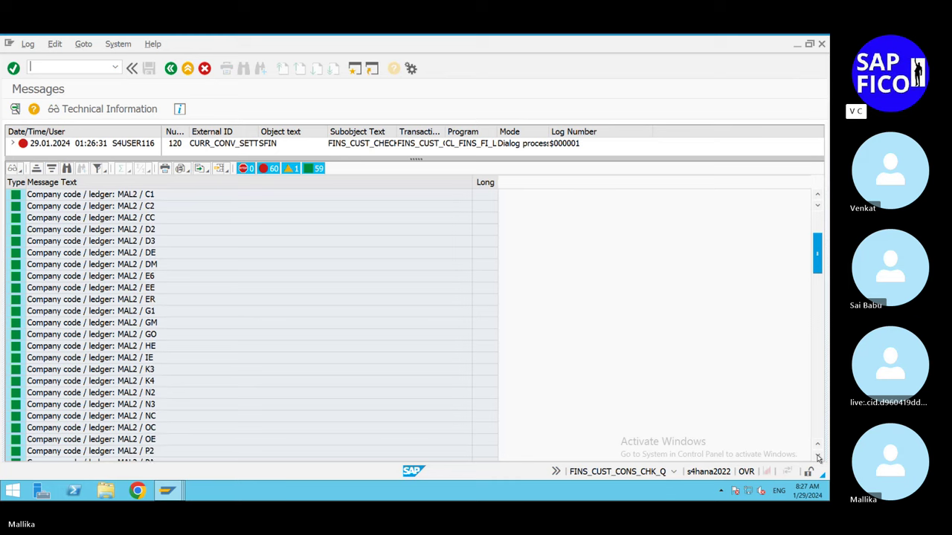
left_click(818, 456)
left_click(818, 455)
left_click(817, 455)
left_click(817, 456)
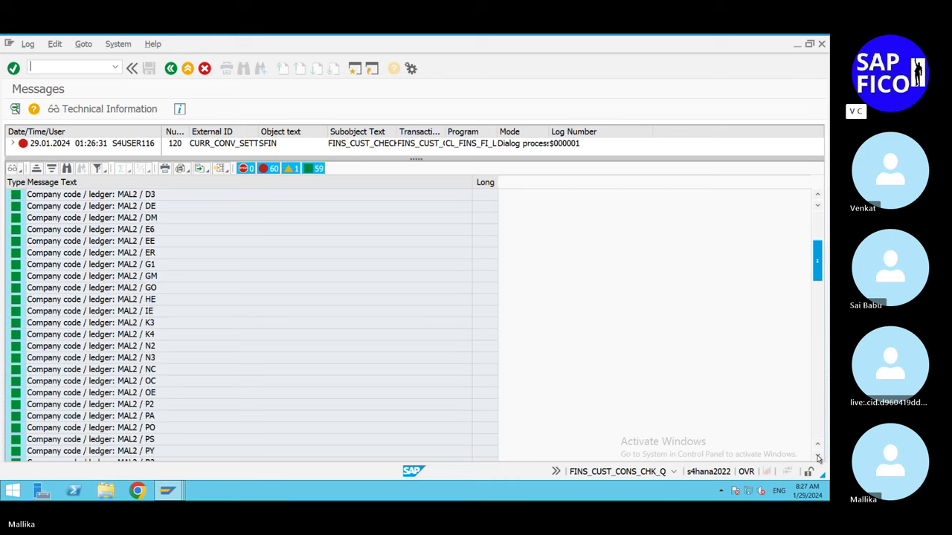
left_click_drag(817, 456, 817, 456)
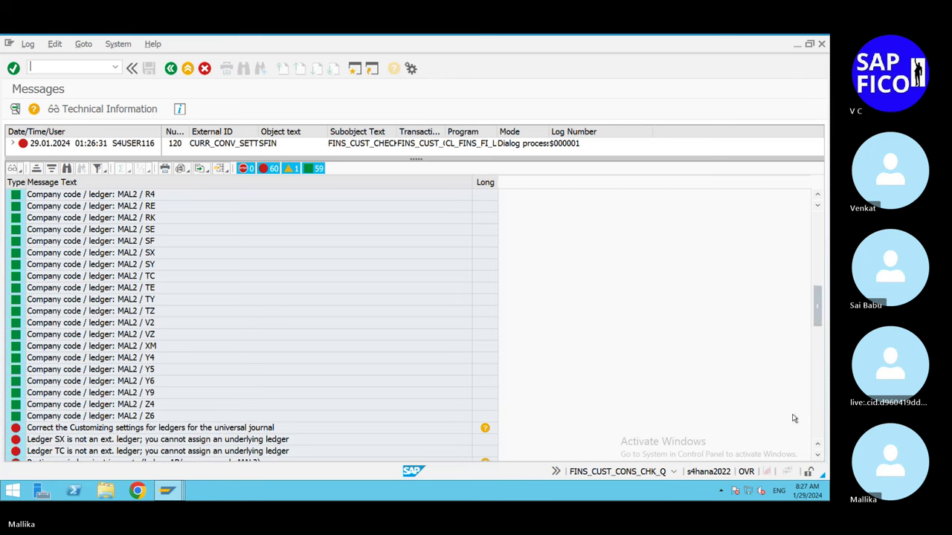
Step: Read through the error and warning messages for MAL2's ledgers to the end of the consistency check log
left_click(817, 458)
left_click(818, 457)
left_click(817, 457)
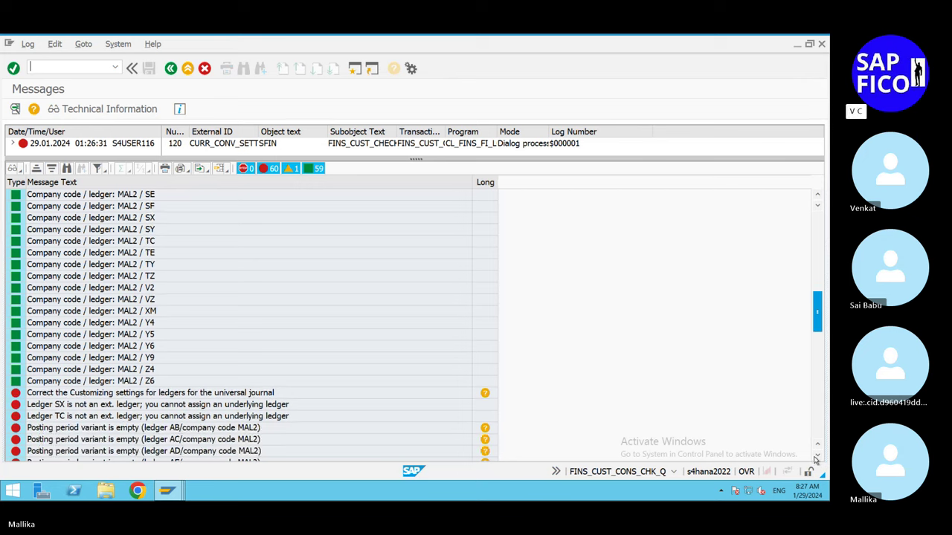
left_click(817, 458)
left_click(816, 457)
left_click(816, 457)
left_click(817, 457)
left_click(817, 456)
left_click(817, 456)
left_click(817, 455)
left_click(818, 456)
left_click(817, 455)
left_click(817, 456)
left_click(818, 456)
left_click(818, 456)
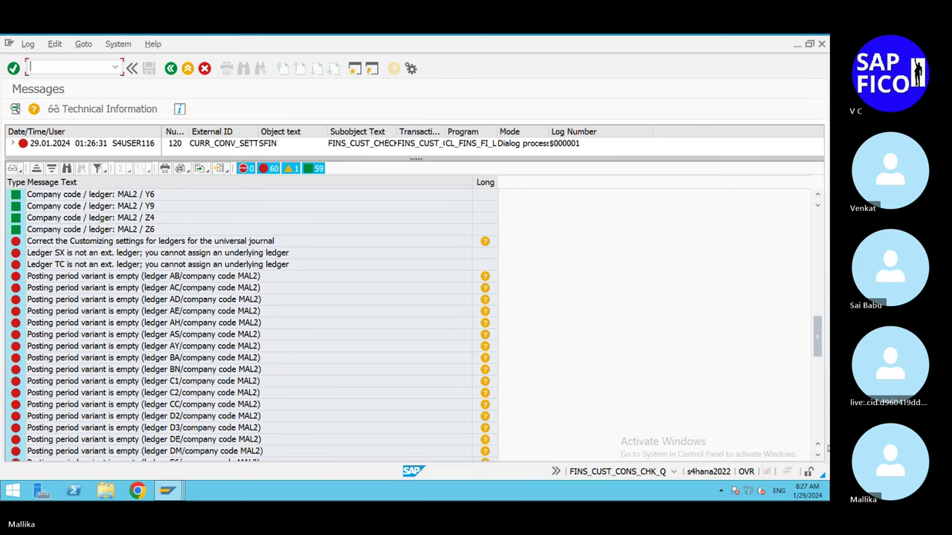
left_click(818, 456)
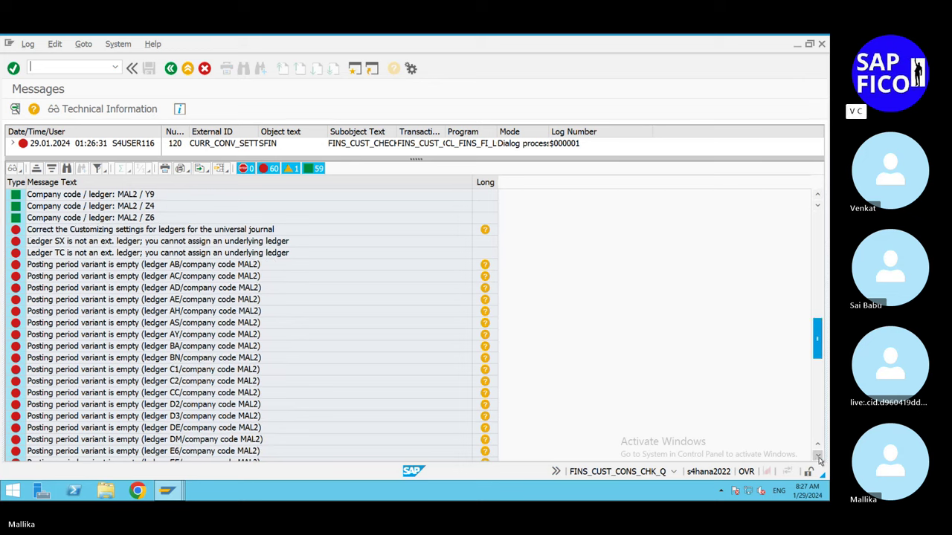
left_click(818, 456)
left_click(818, 455)
left_click(818, 456)
left_click(818, 456)
left_click(818, 456)
left_click(818, 455)
left_click(818, 456)
left_click(818, 456)
left_click(818, 456)
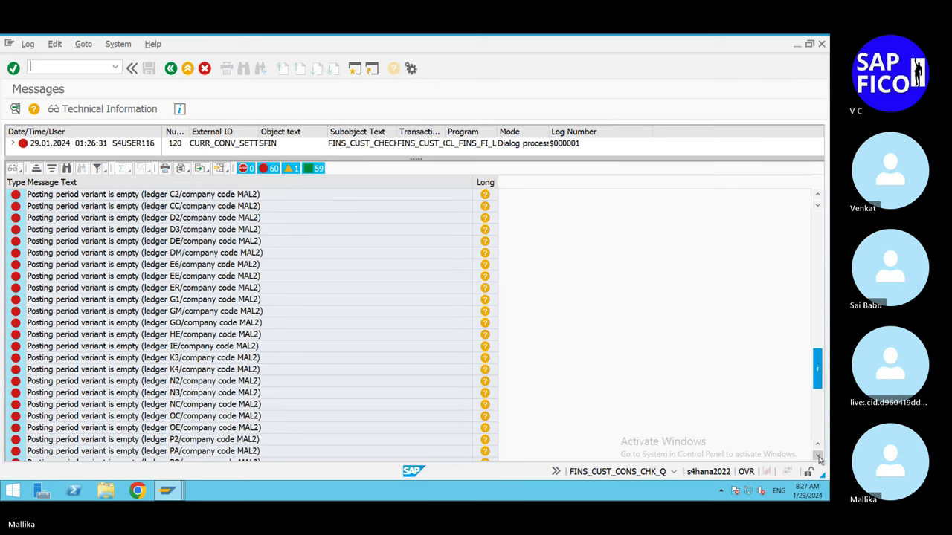
left_click(818, 456)
left_click(818, 456)
left_click(818, 456)
left_click(818, 455)
left_click(818, 456)
left_click(818, 455)
left_click(818, 456)
left_click(818, 456)
left_click(818, 456)
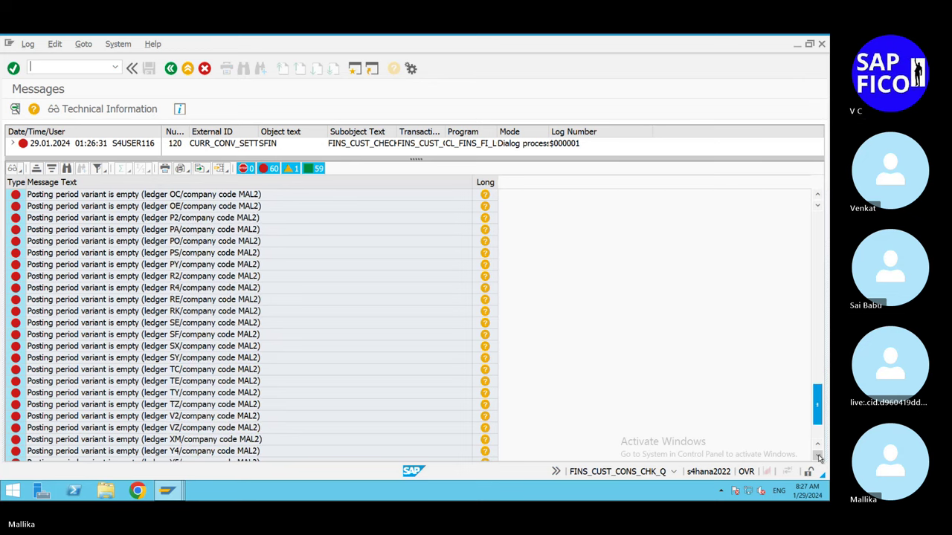
left_click(818, 456)
left_click(818, 456)
left_click(819, 456)
left_click(818, 456)
left_click(818, 456)
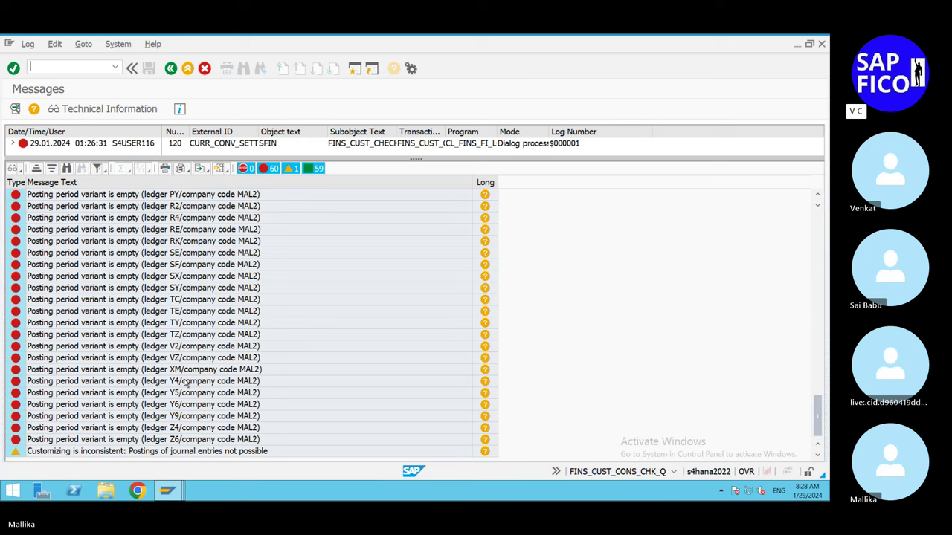
Step: Return to the error help, run the general customizing check FINS_CUST_CONS_CHK, and examine its accounting principle messages
left_click(171, 69)
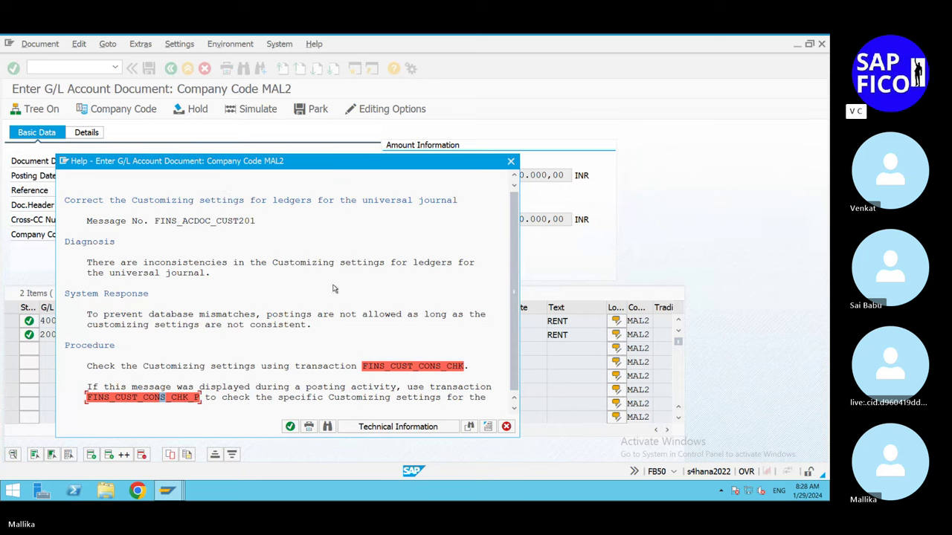
left_click(453, 372)
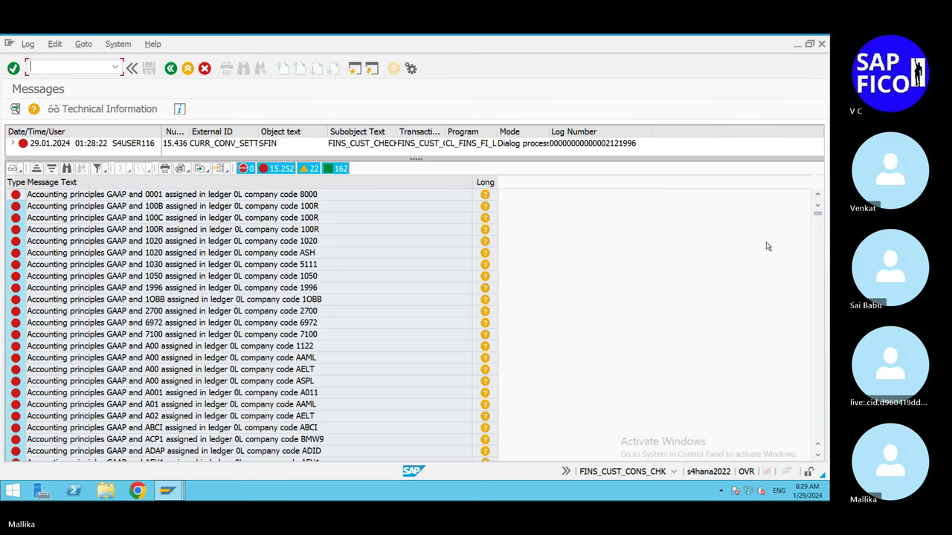
left_click(816, 196)
scroll(819, 458, "down", 12)
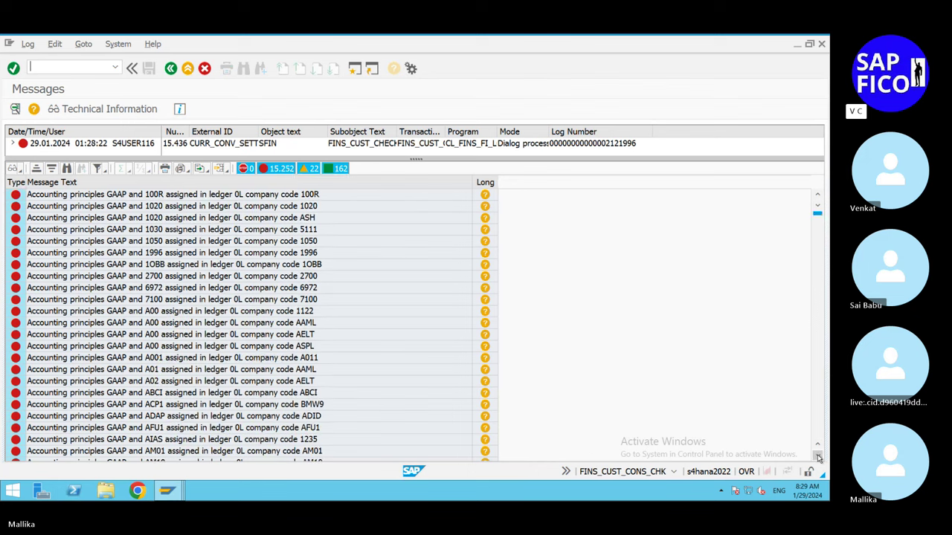
scroll(818, 458, "down", 8)
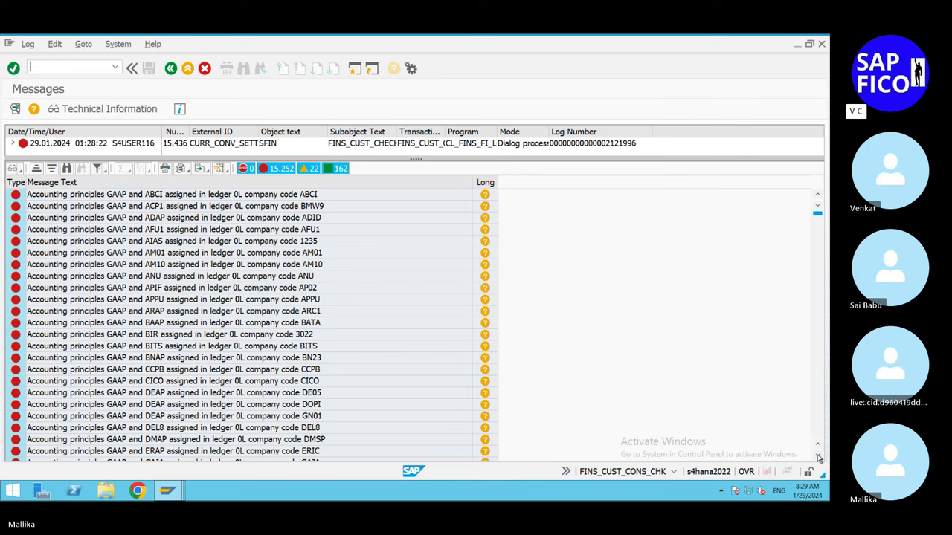
Step: Read through the accounting principle error messages for ledger 0L across the company codes in the general check log
scroll(818, 458, "down", 6)
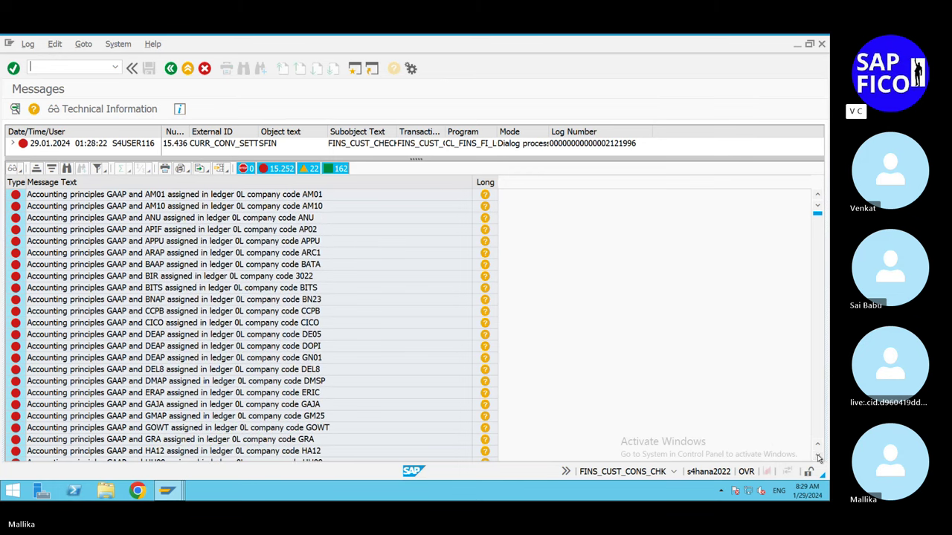
scroll(818, 457, "down", 7)
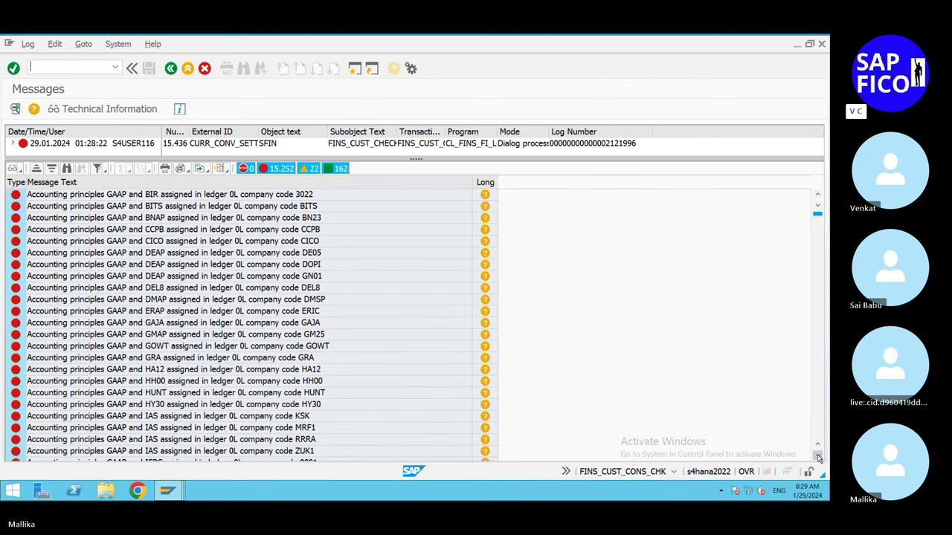
scroll(818, 458, "down", 6)
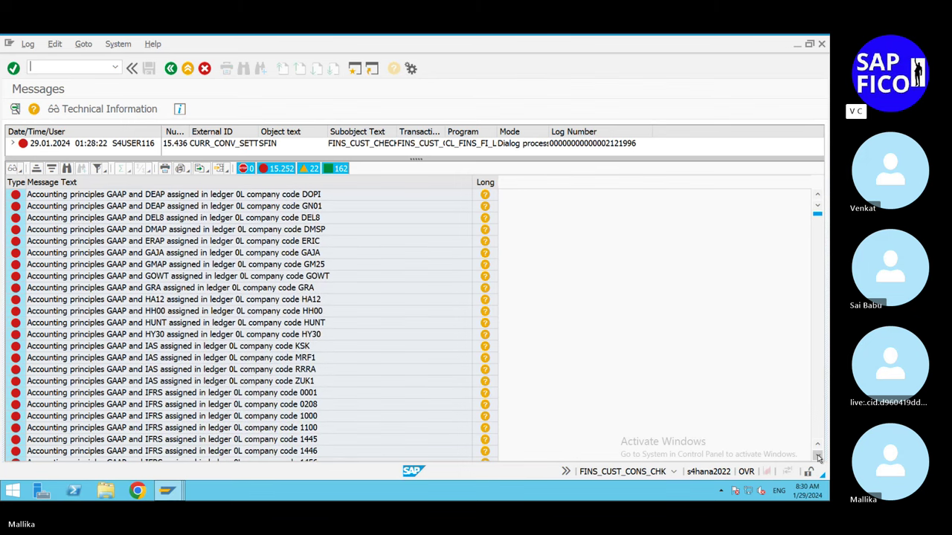
scroll(818, 458, "down", 10)
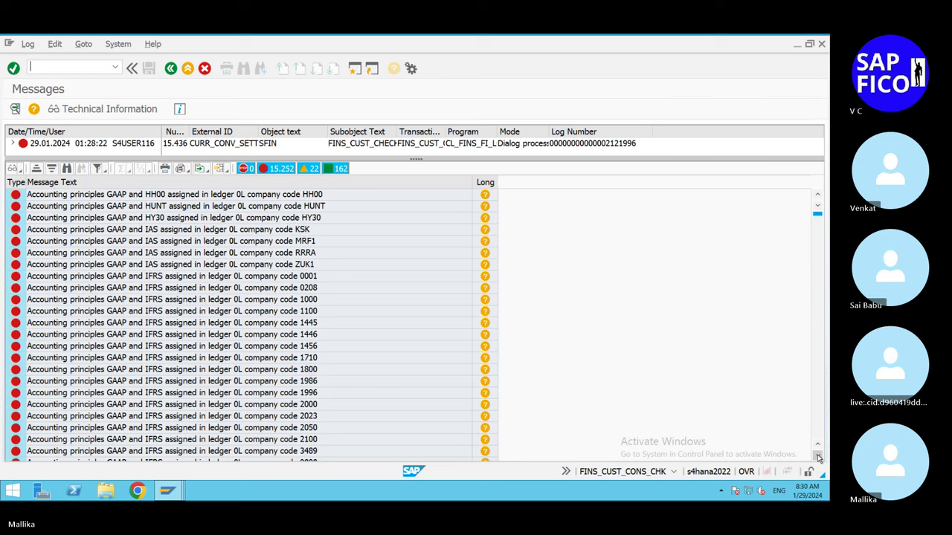
scroll(818, 458, "down", 10)
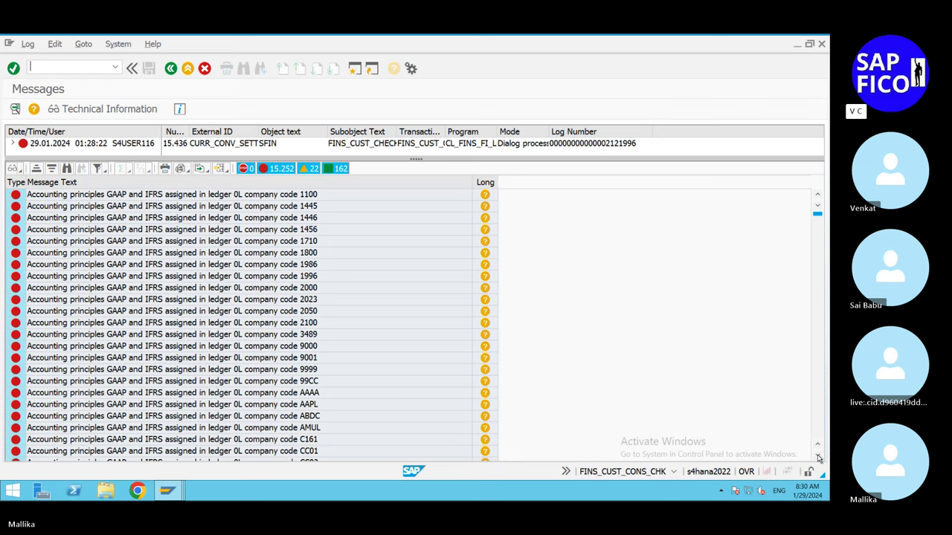
scroll(818, 457, "down", 4)
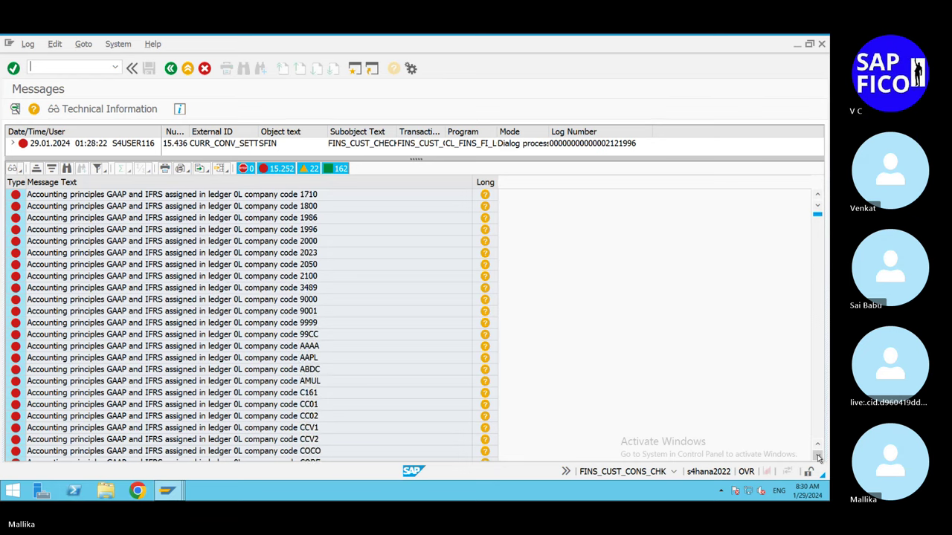
scroll(818, 458, "down", 11)
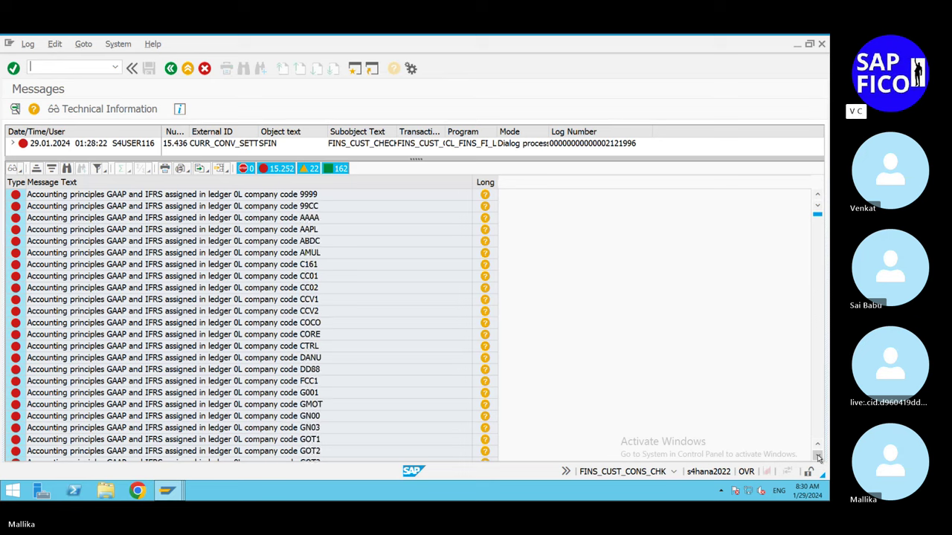
scroll(818, 458, "down", 9)
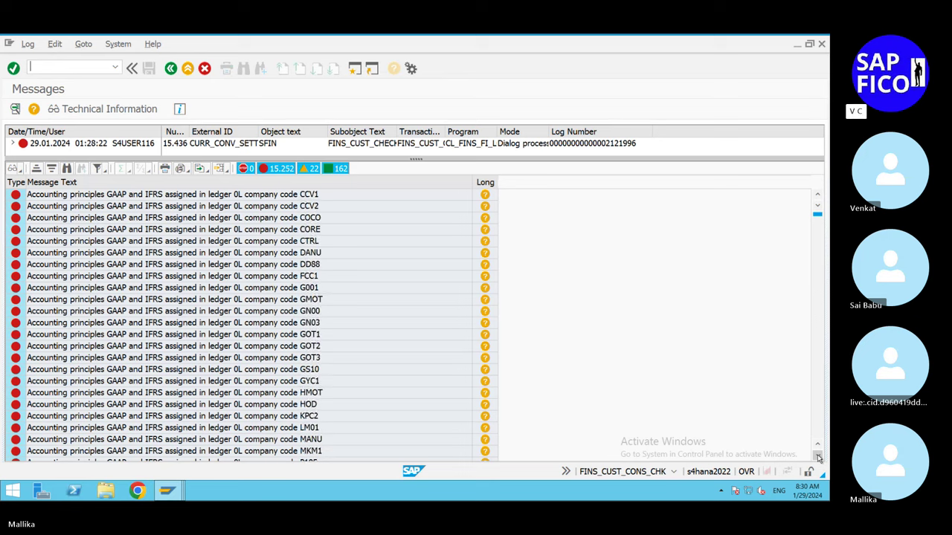
scroll(818, 457, "down", 2)
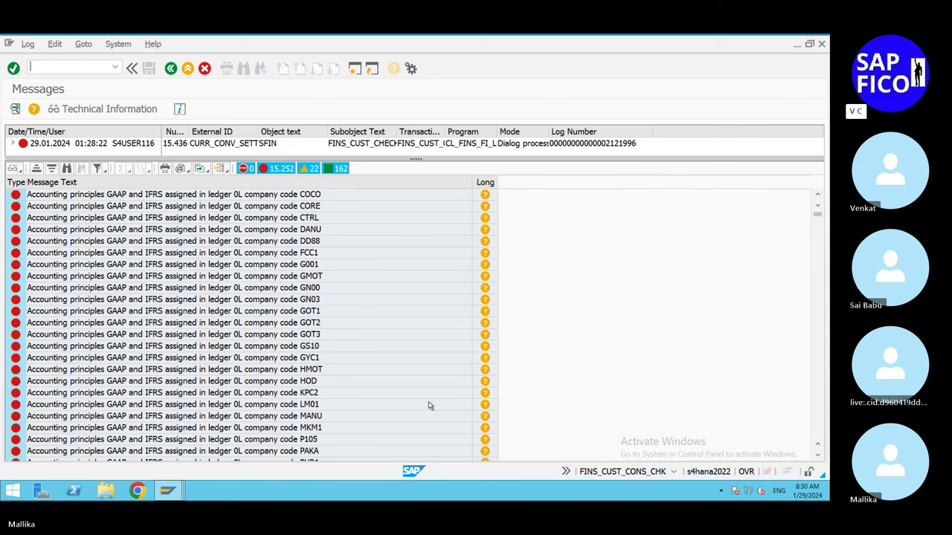
Step: Return to the error help, run the FINS_CUST_CONS_CHK_P check for MAL2 again, and restrict its log to error messages only
left_click(170, 68)
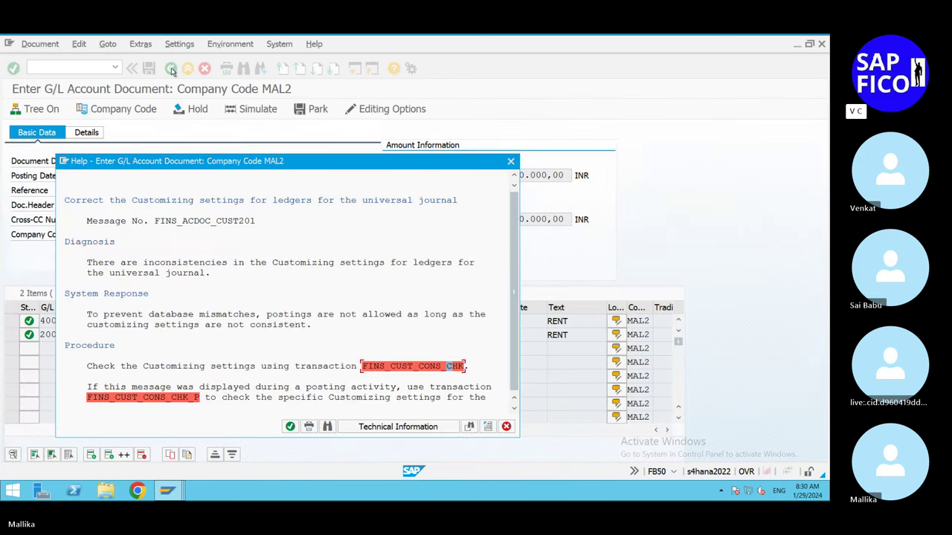
left_click(165, 399)
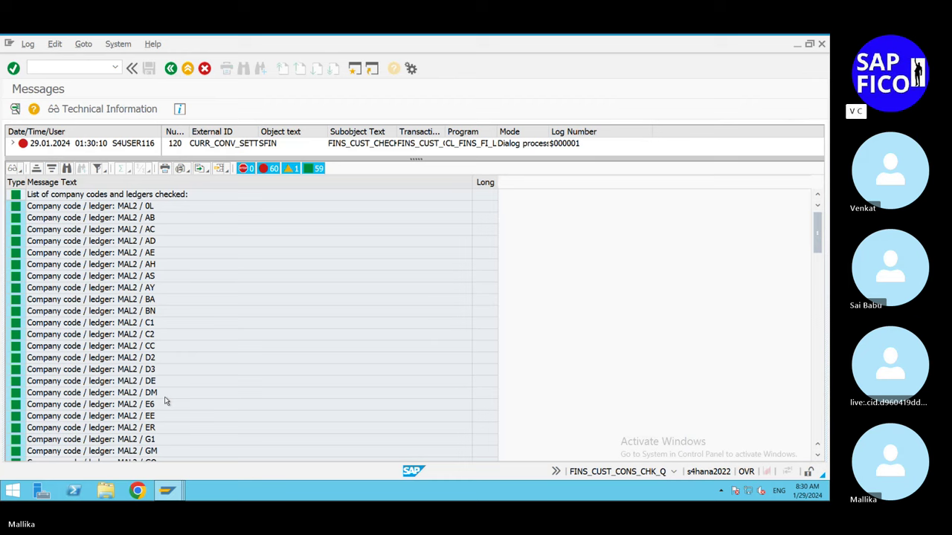
left_click(275, 170)
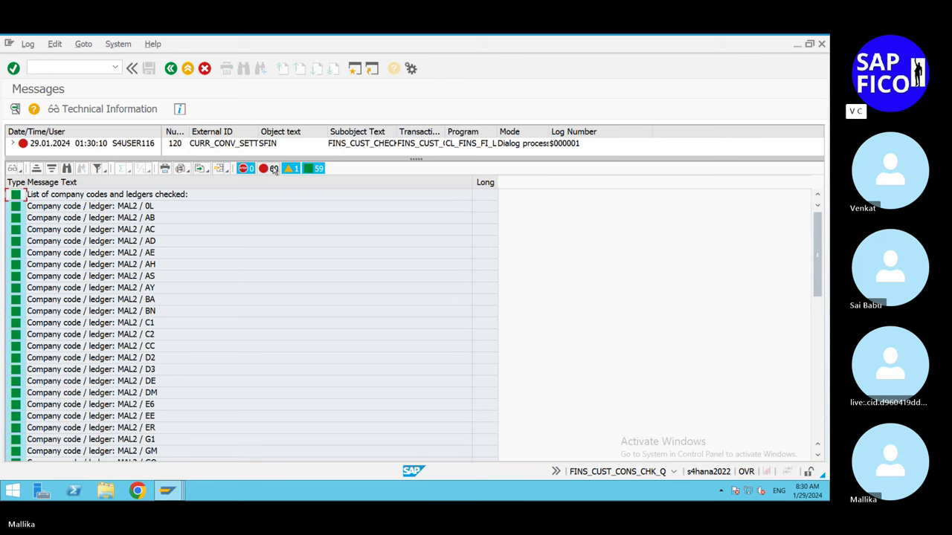
left_click(275, 169)
left_click(274, 169)
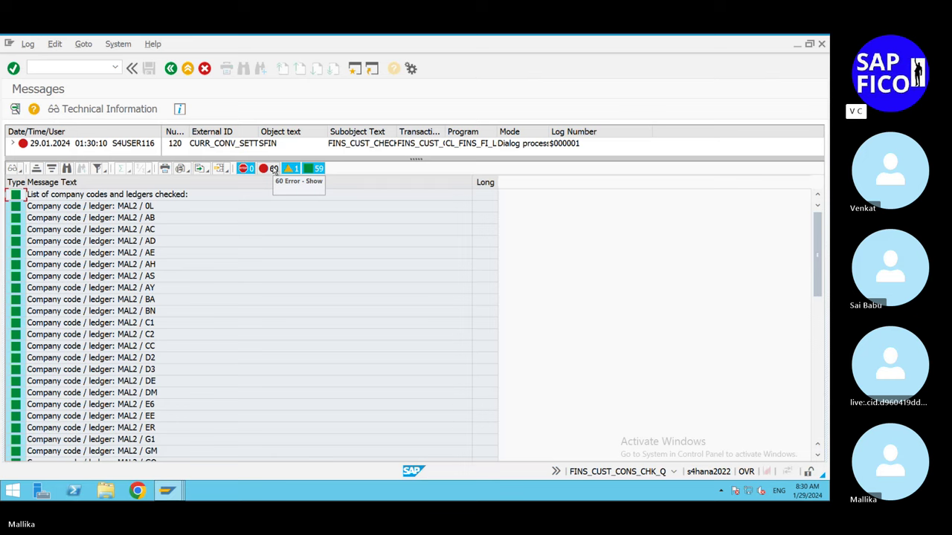
left_click(317, 168)
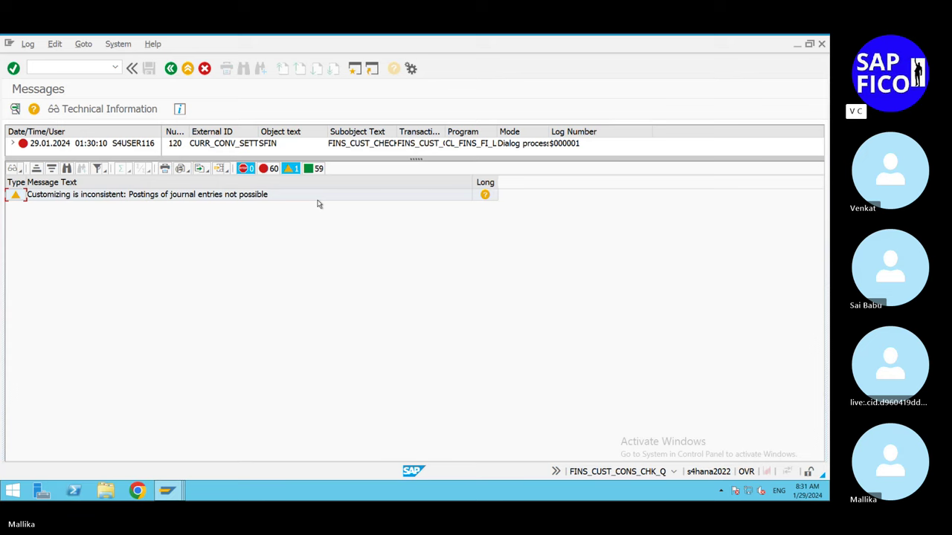
left_click(293, 171)
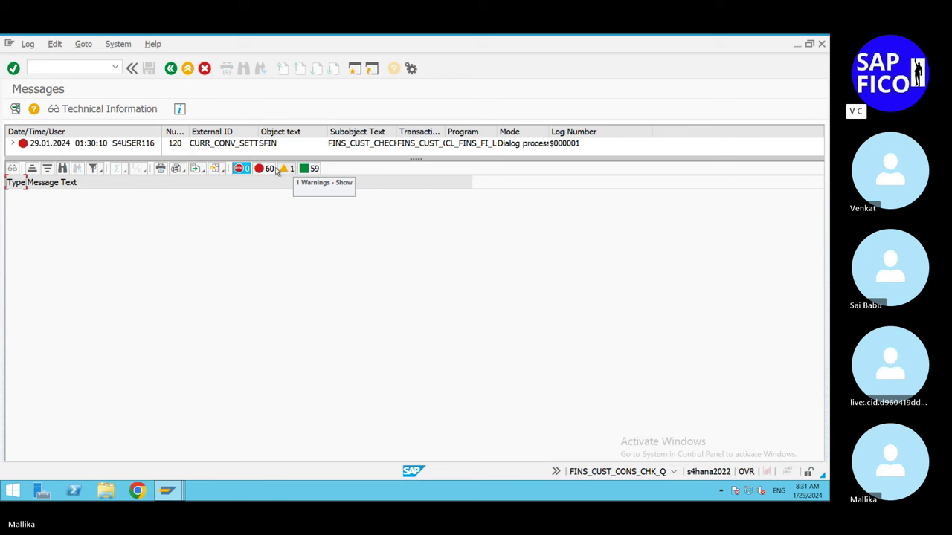
left_click(262, 169)
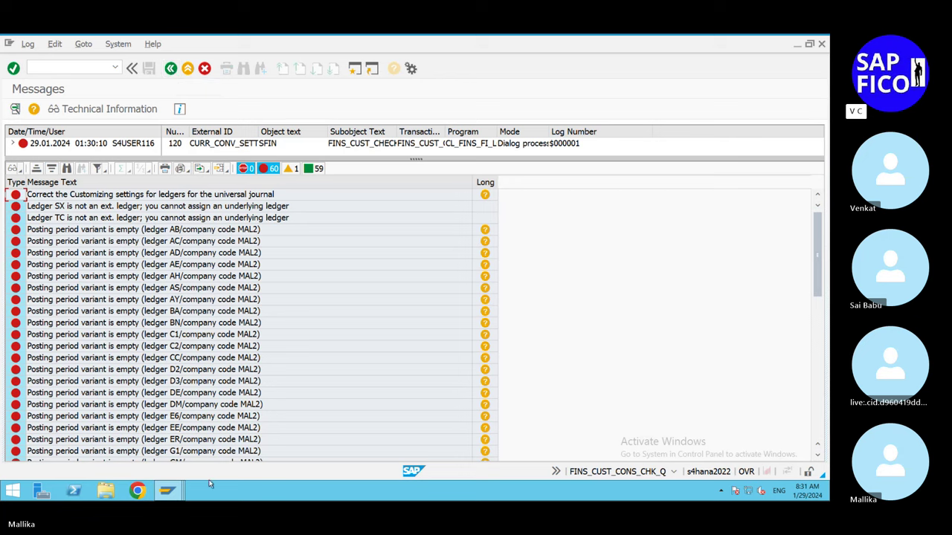
Step: Review MAL2's company code settings for ledger 0L in the ledger customizing session, and return to the check's error messages
mouse_move(185, 494)
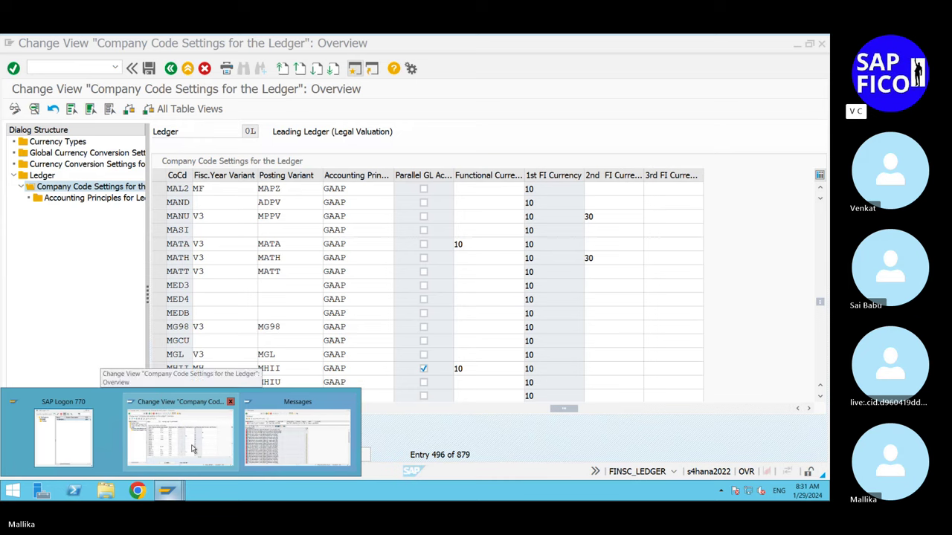
left_click(191, 448)
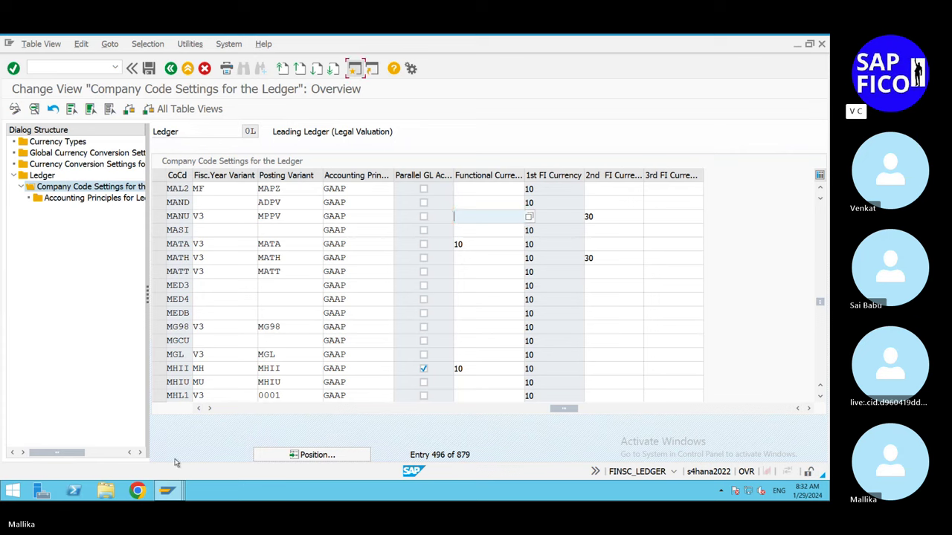
left_click(181, 487)
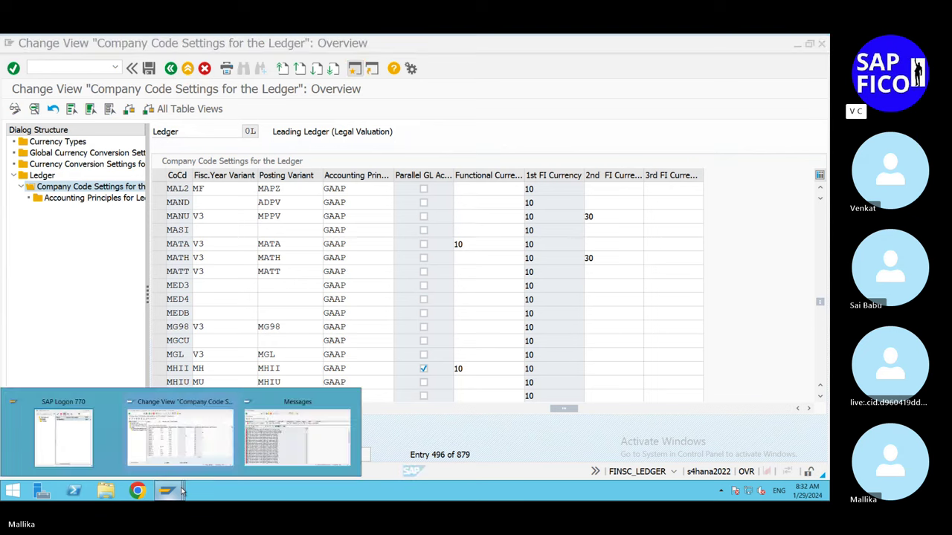
left_click(262, 455)
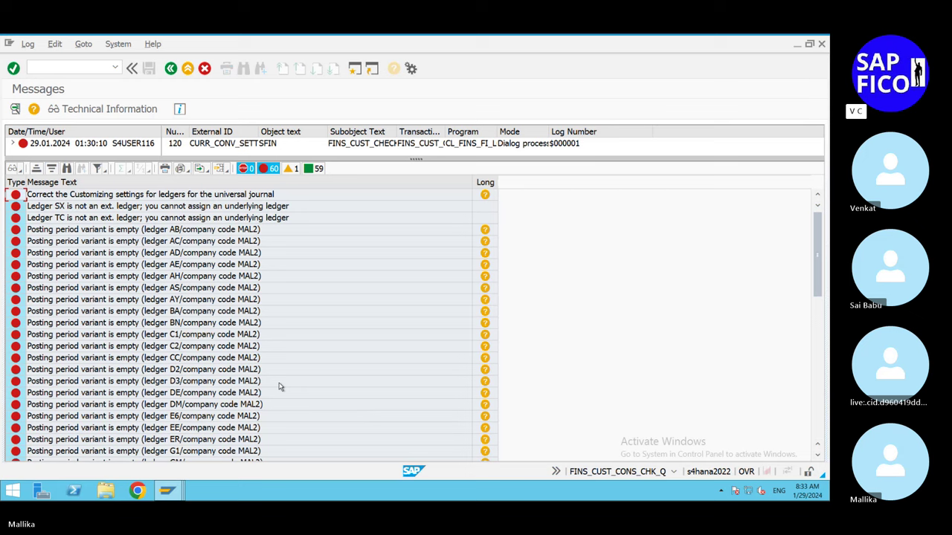
Step: Switch back to the ledger customizing session and open the overview of all ledgers, acknowledging the consistency check messages
left_click(184, 487)
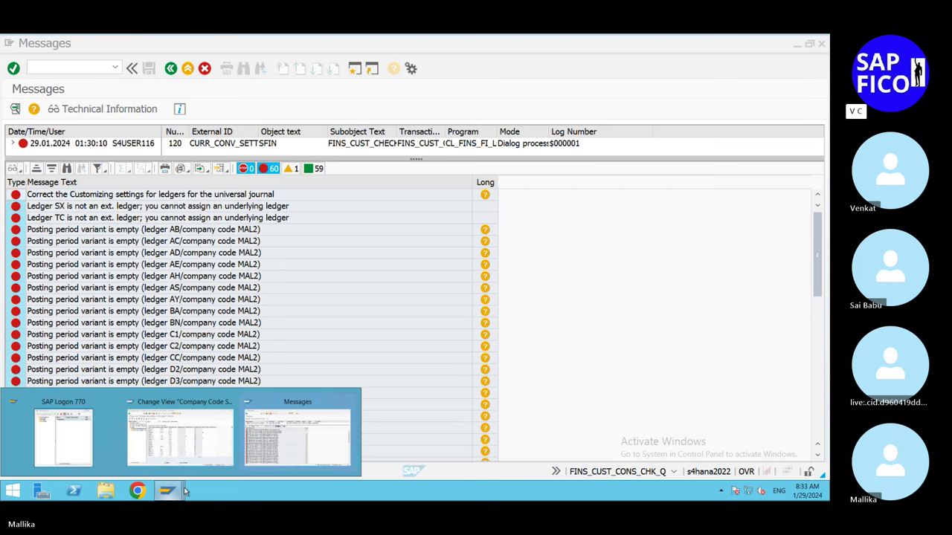
left_click(200, 453)
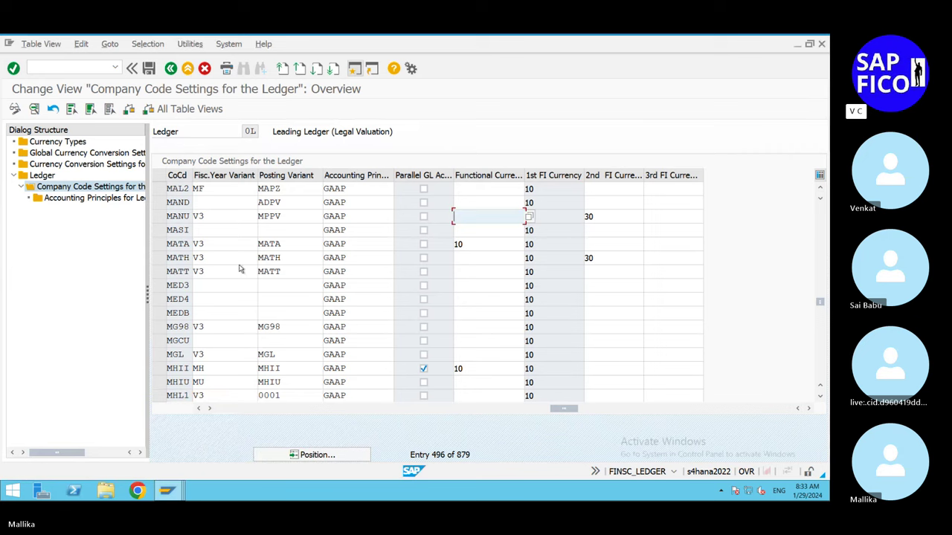
left_click(216, 188)
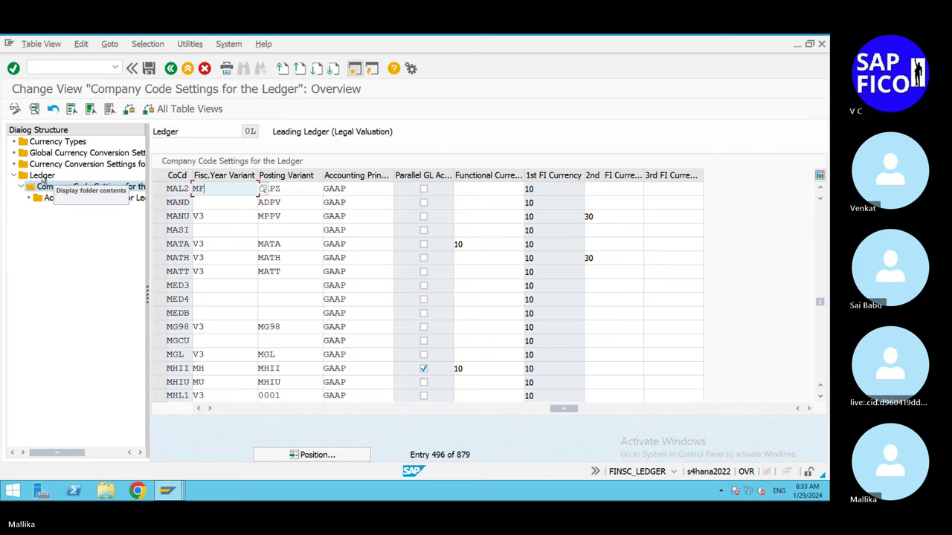
left_click(159, 190)
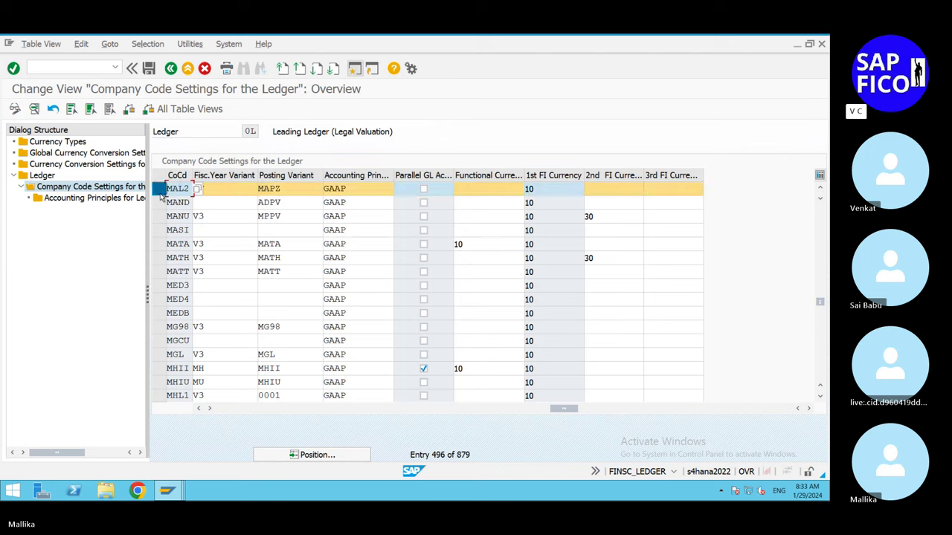
double_click(50, 176)
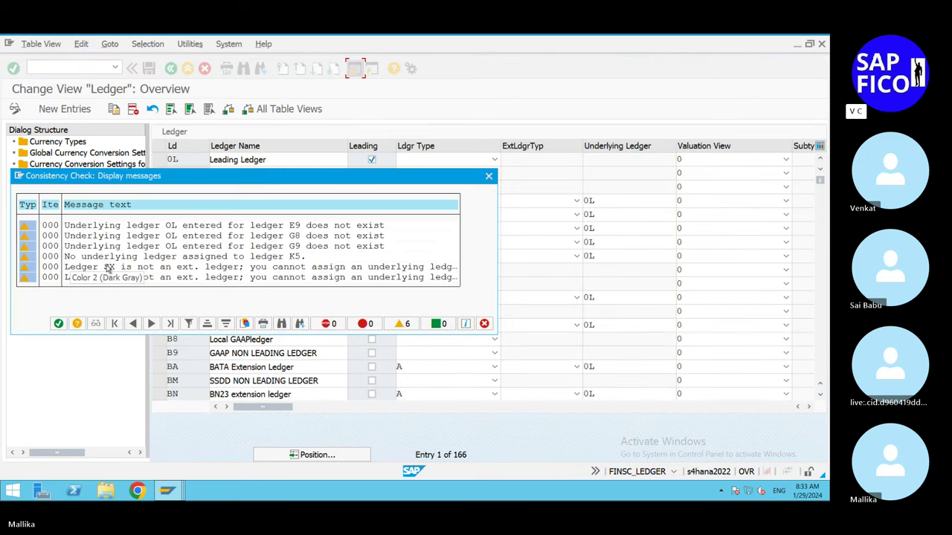
left_click(58, 325)
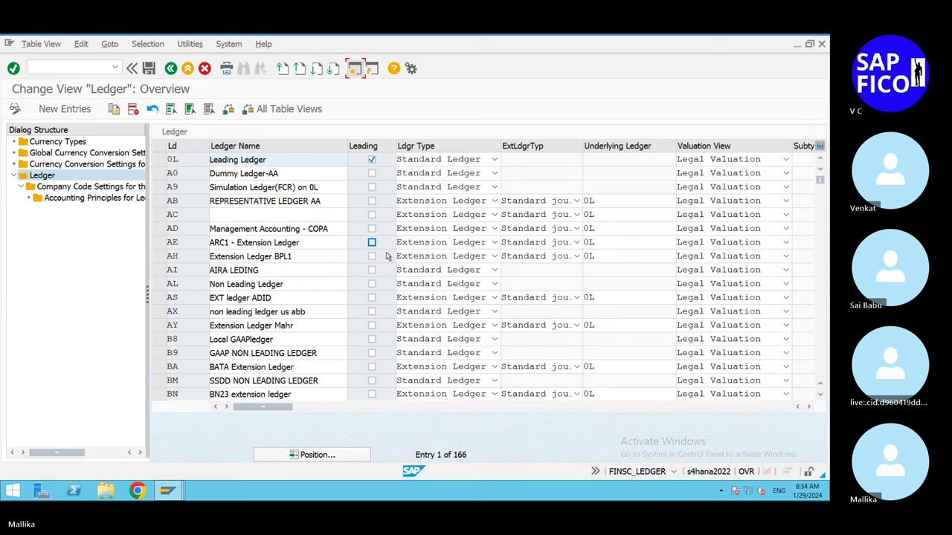
Step: Open the company code settings for ledger AB (REPRESENTATIVE LEDGER AA) and acknowledge the consistency check messages
left_click(157, 200)
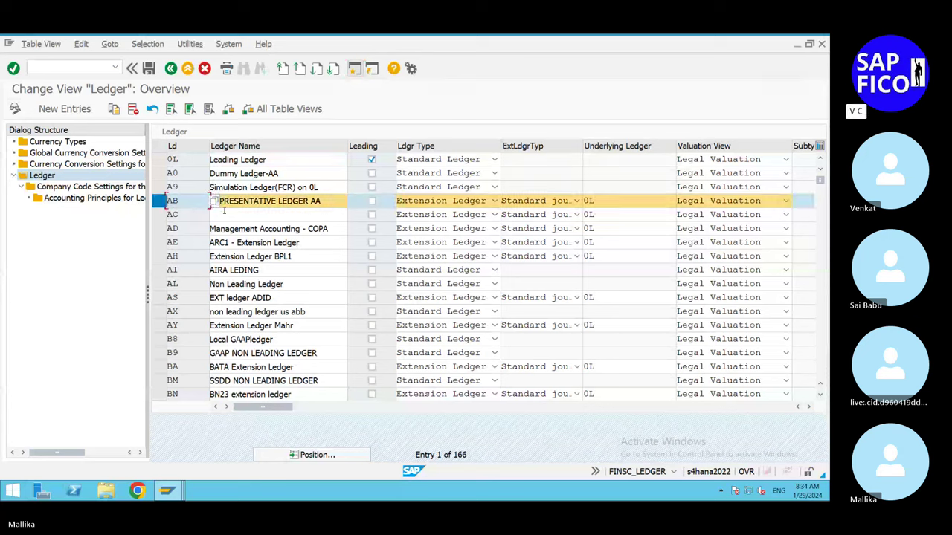
left_click(126, 190)
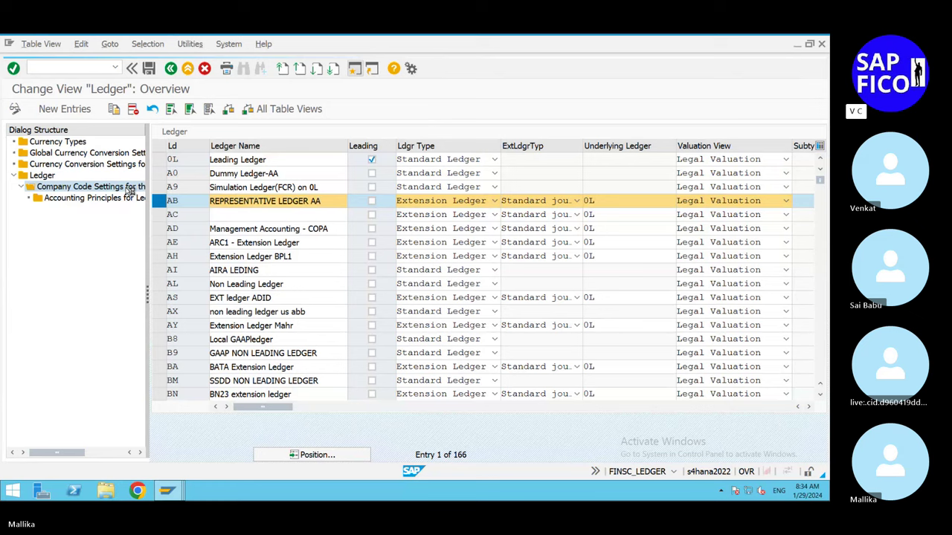
double_click(129, 192)
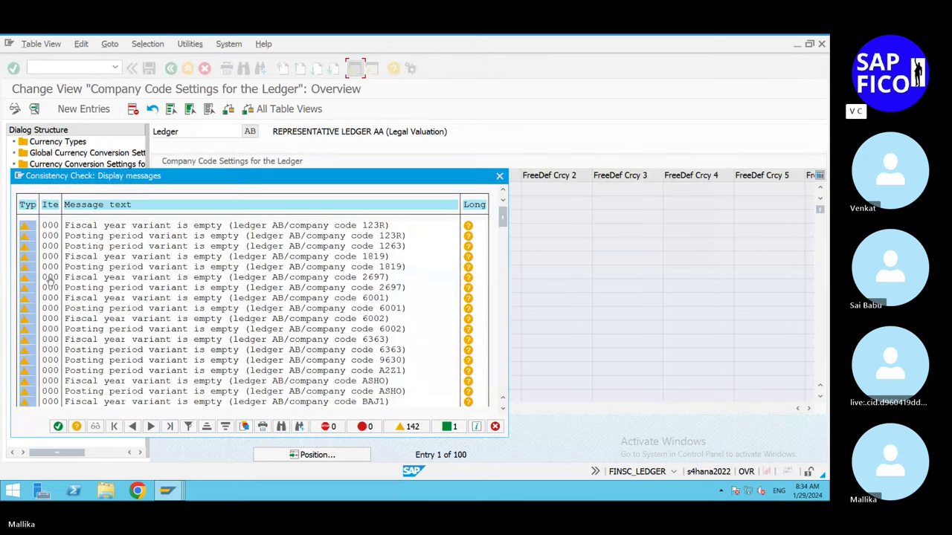
left_click(58, 427)
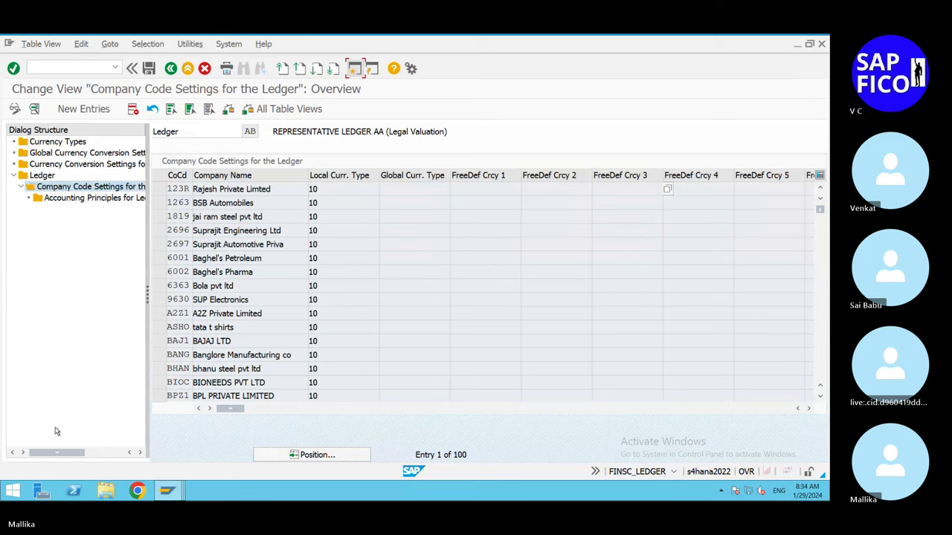
Step: Locate company code MAL2 in ledger AB's company code settings and set its posting period variant to MAPZ
left_click(303, 455)
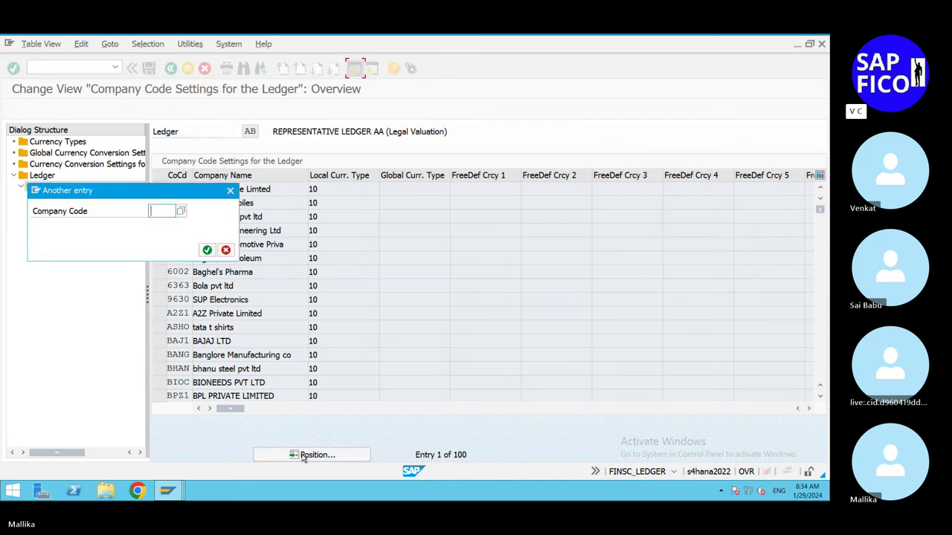
type("MAL2")
left_click(207, 251)
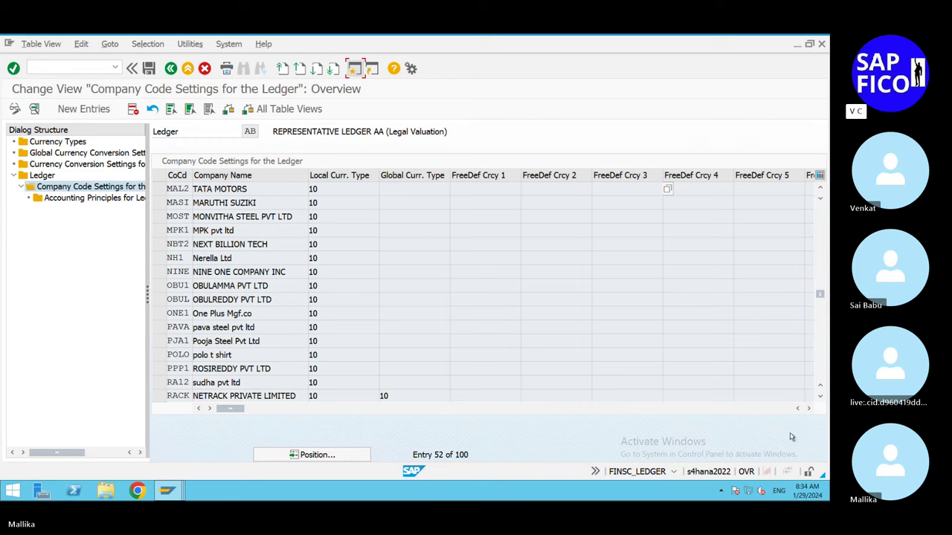
left_click(809, 409)
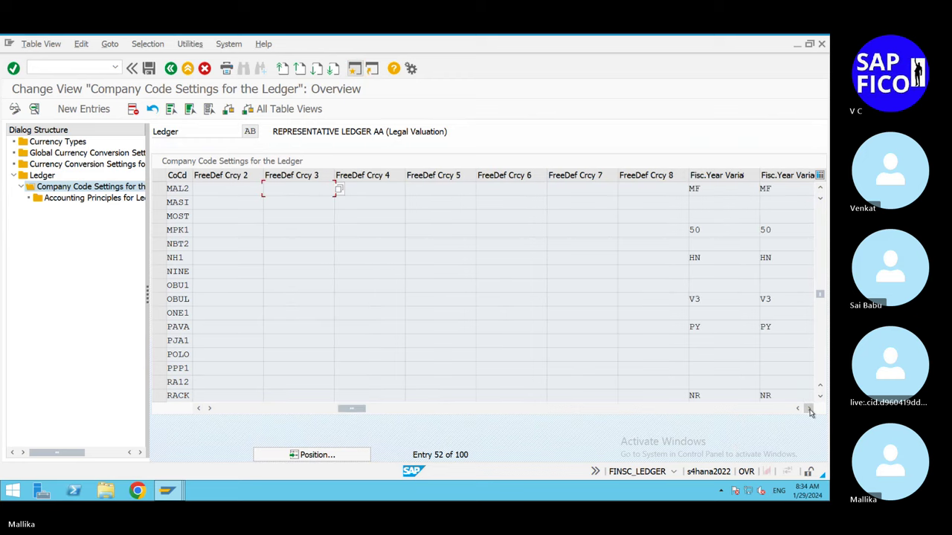
left_click_drag(809, 409, 809, 409)
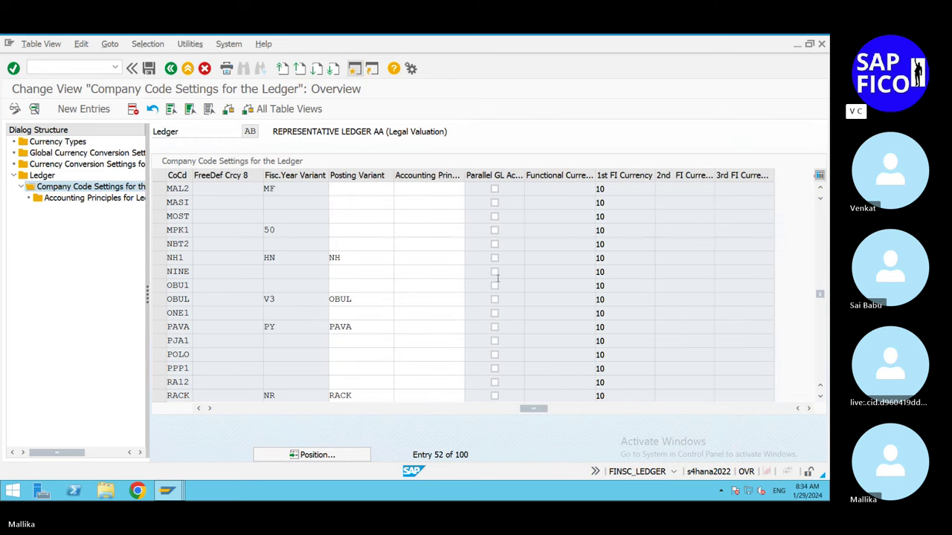
left_click(342, 188)
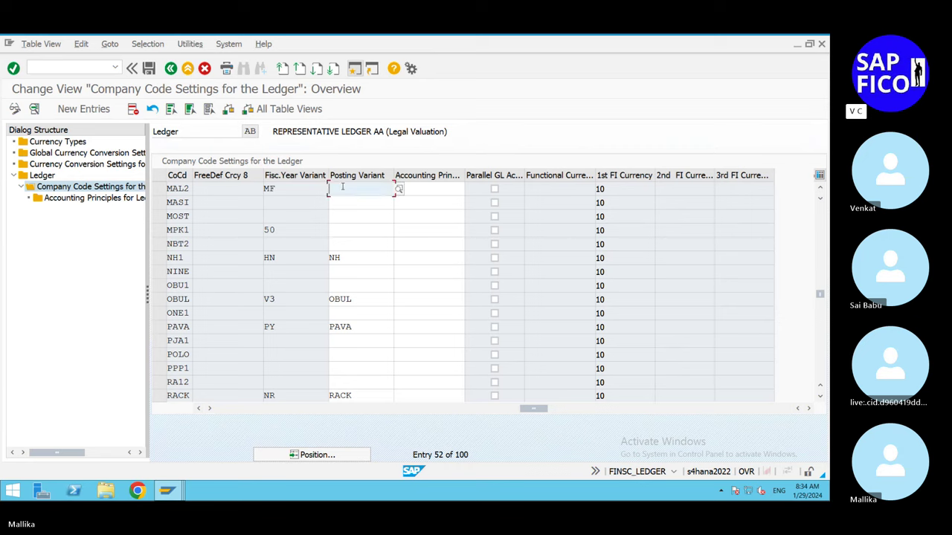
type("MA")
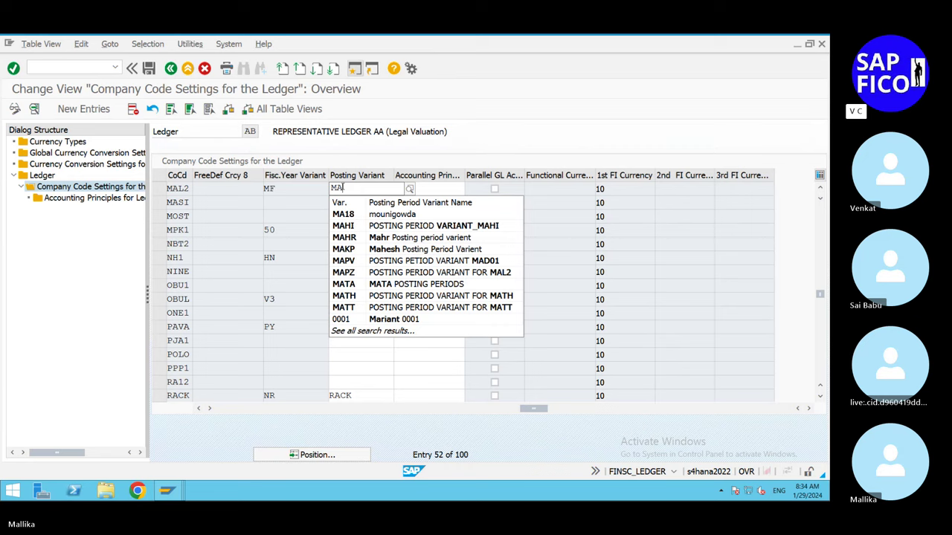
left_click(376, 274)
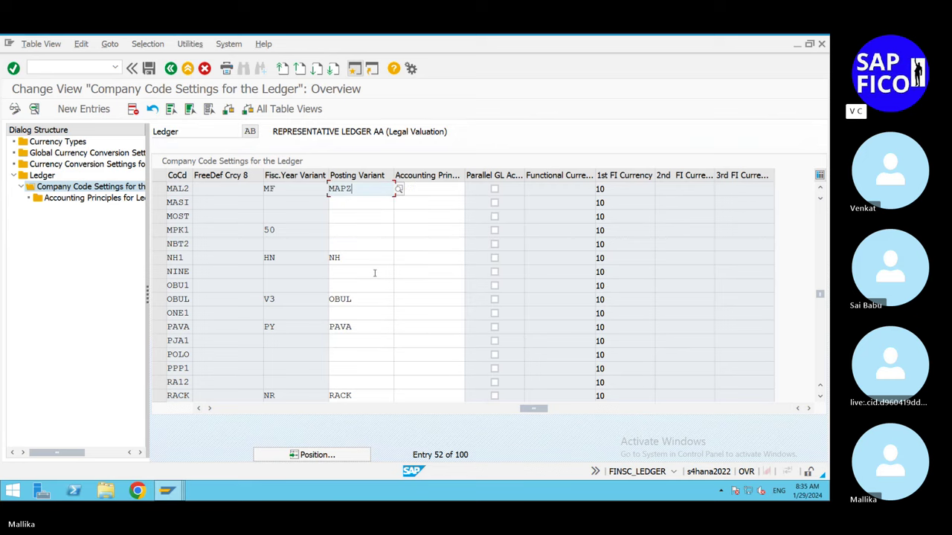
left_click(419, 187)
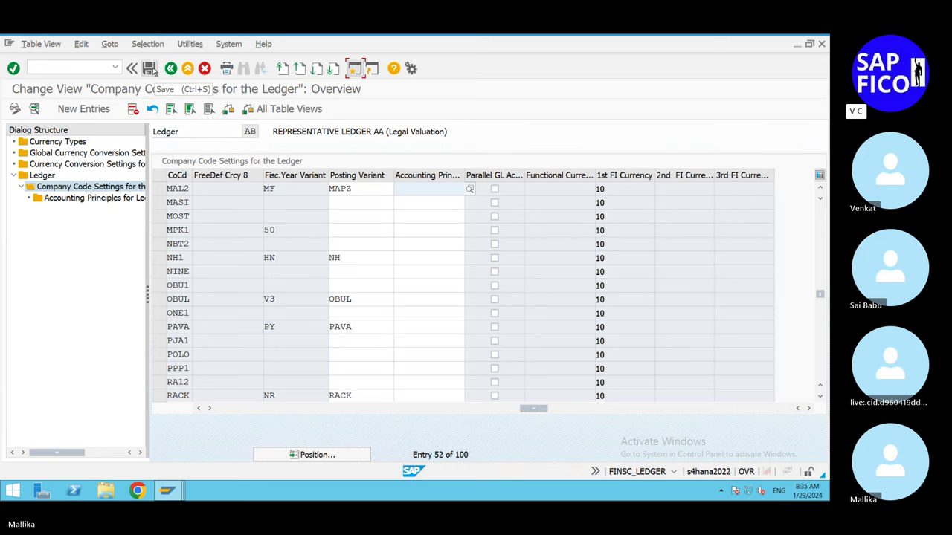
Step: Save ledger AB's settings, acknowledging the consistency check messages and accepting the proposed customizing request "CHART OF ACCOUNT GROUPS FOR MAL2"
left_click(151, 69)
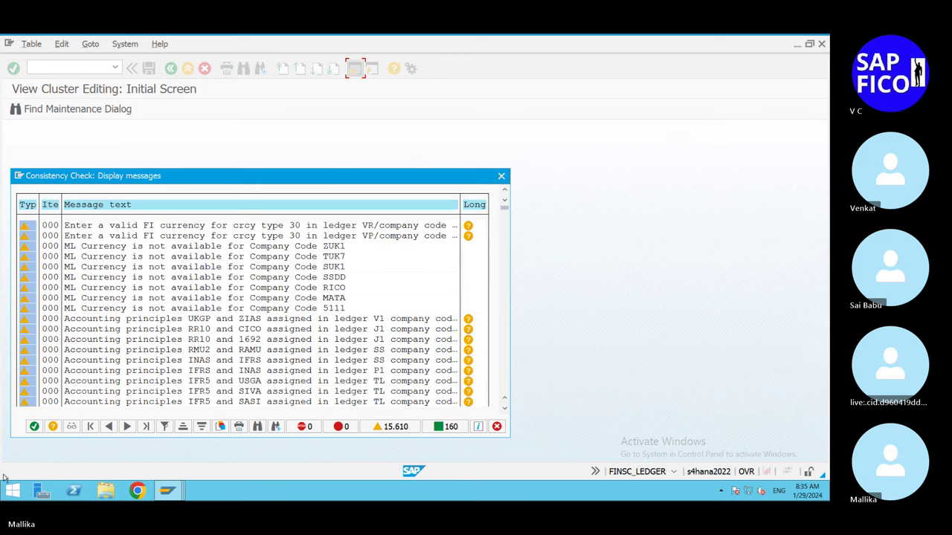
left_click(34, 427)
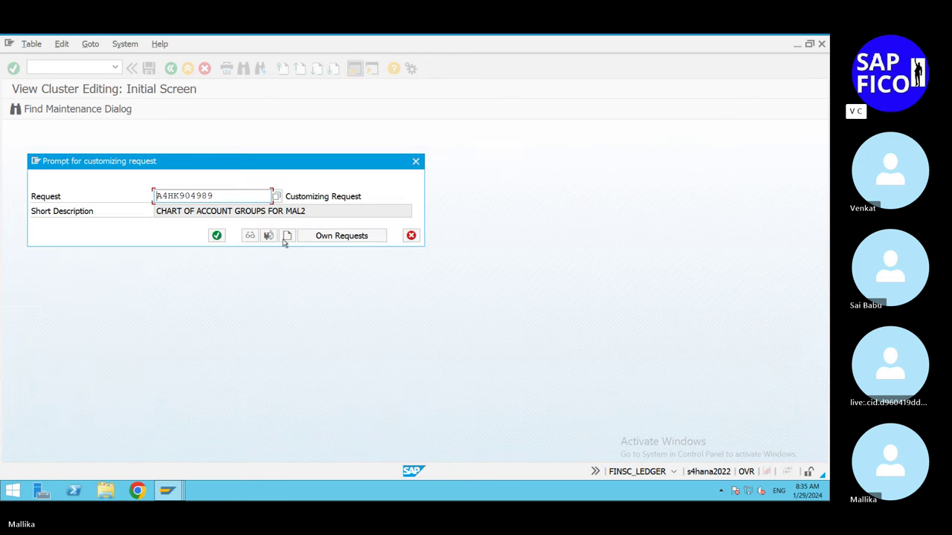
left_click(217, 236)
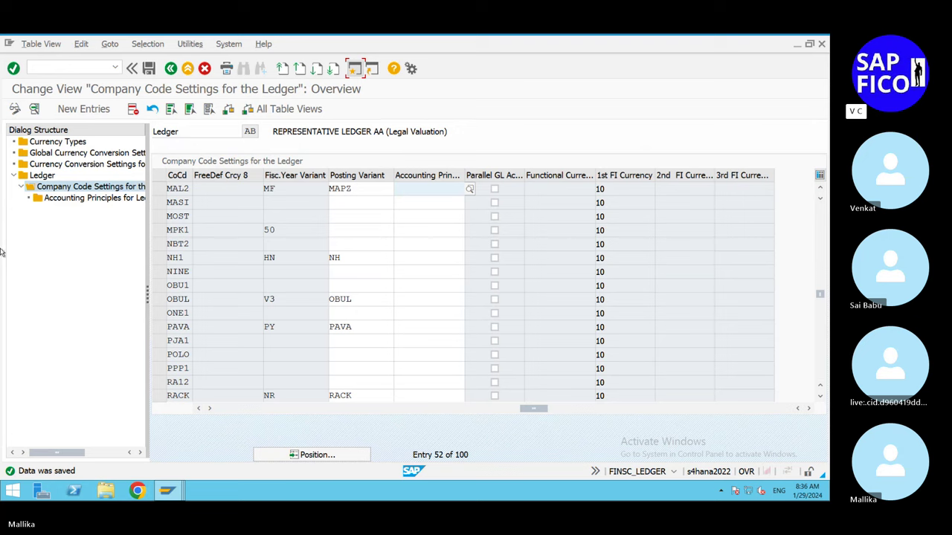
Step: Consult the check's error messages for the next affected ledger and open the company code settings for ledger AC, acknowledging the consistency messages
left_click(184, 500)
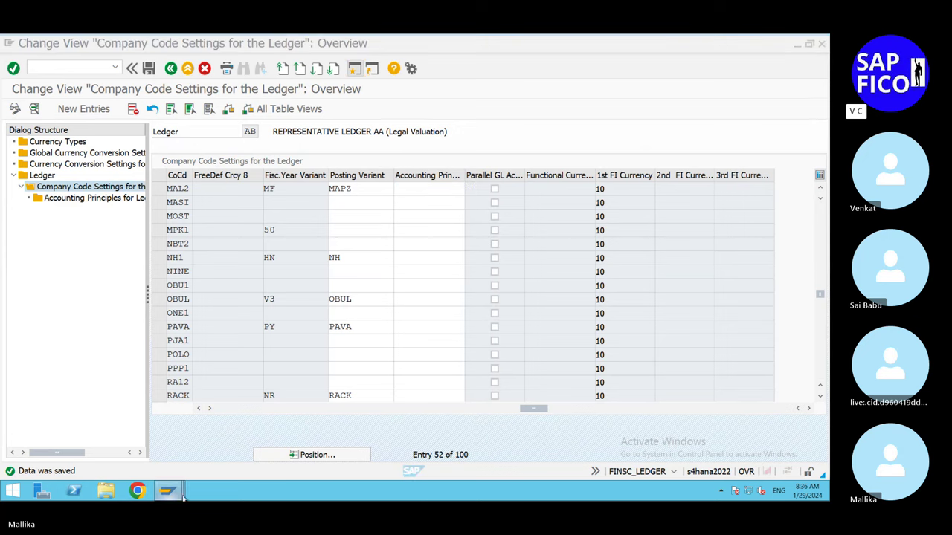
mouse_move(167, 492)
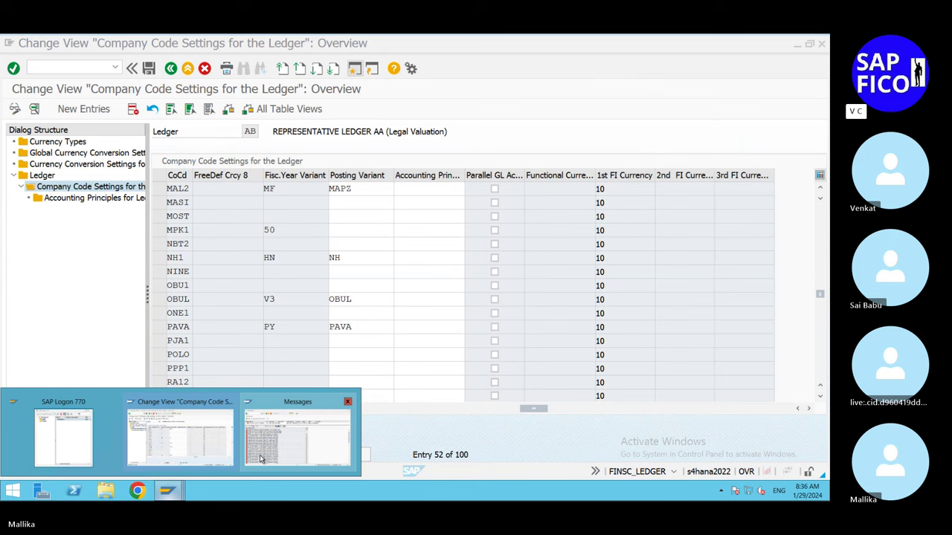
mouse_move(260, 459)
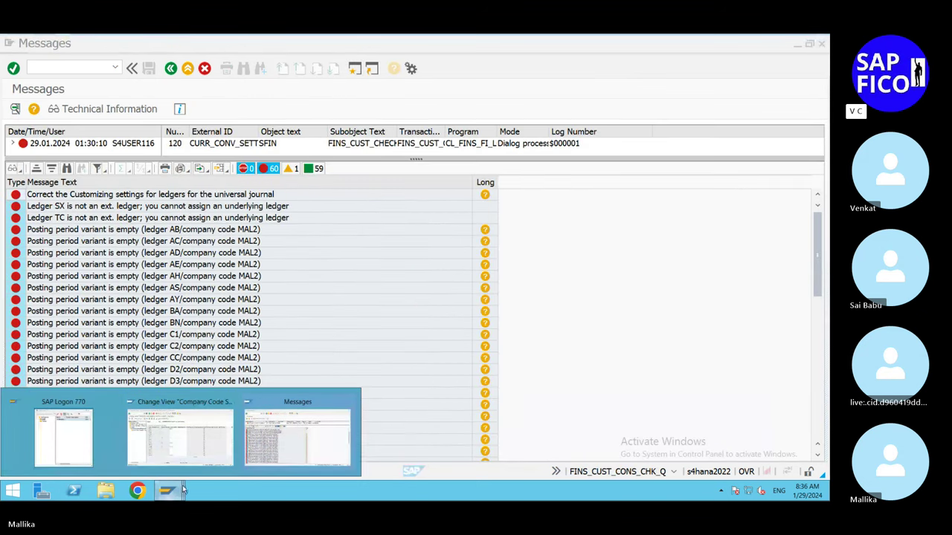
left_click(196, 451)
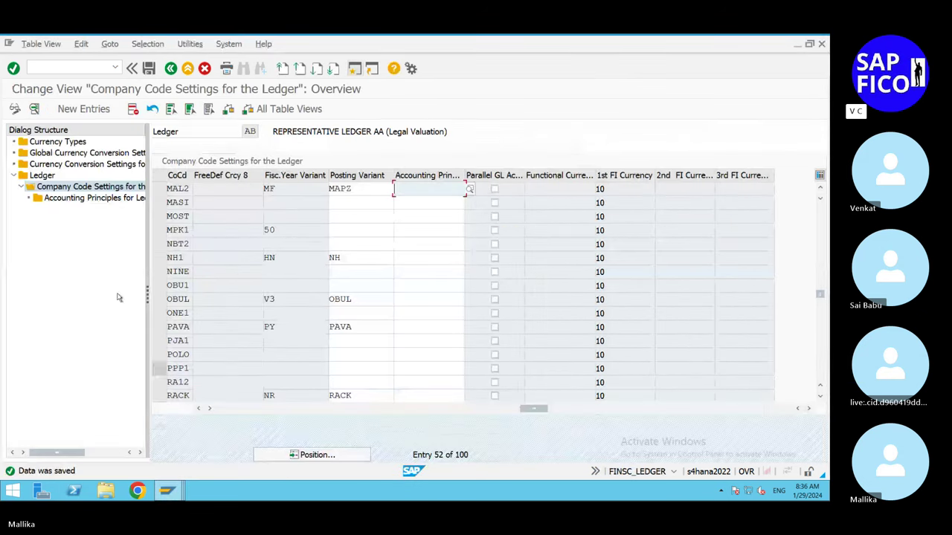
double_click(46, 175)
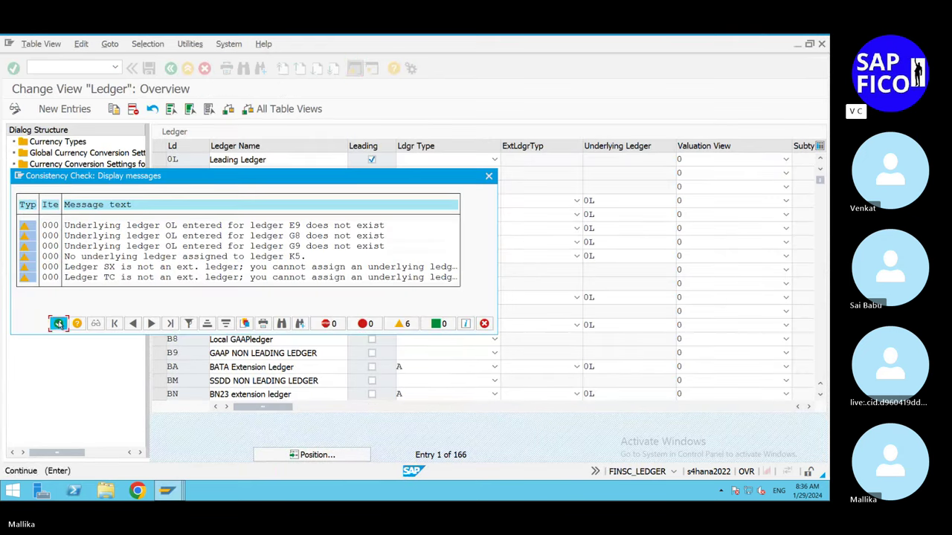
left_click(59, 323)
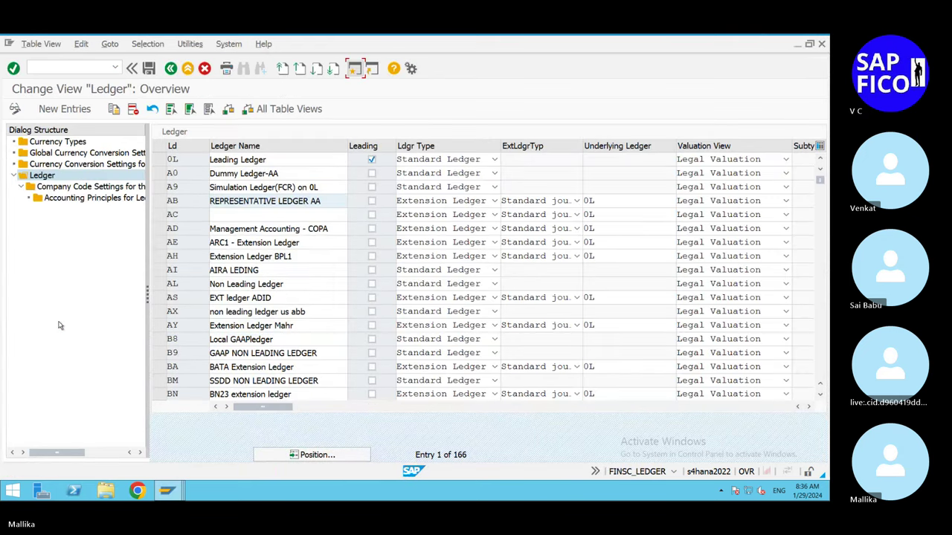
left_click(159, 216)
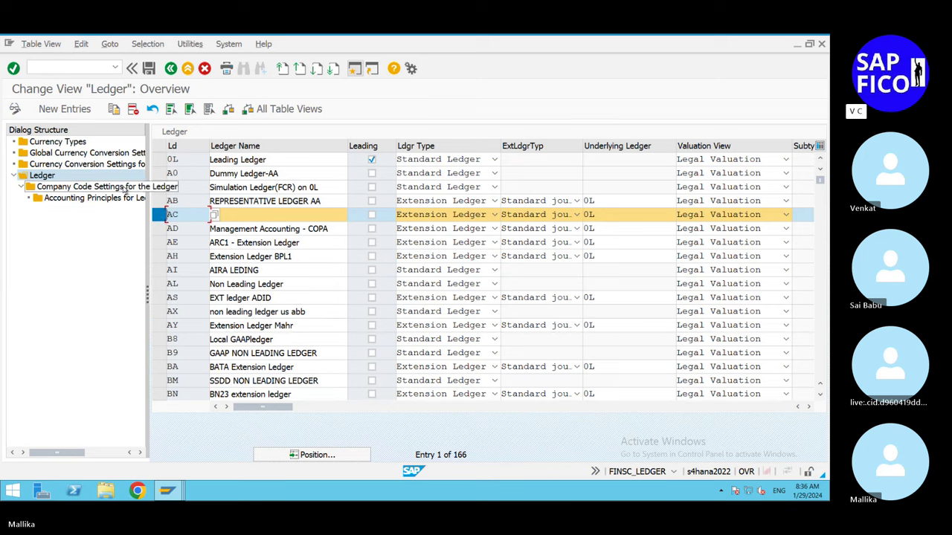
double_click(125, 190)
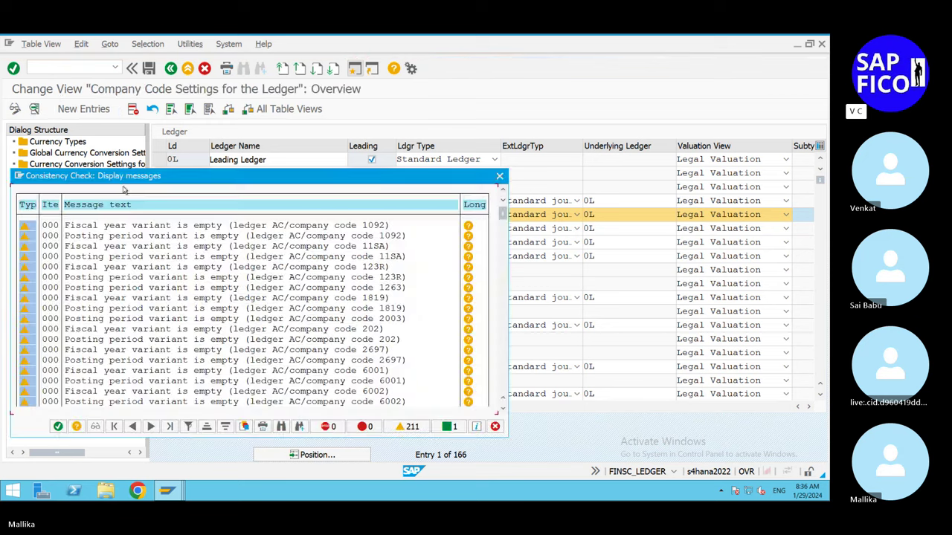
left_click(58, 428)
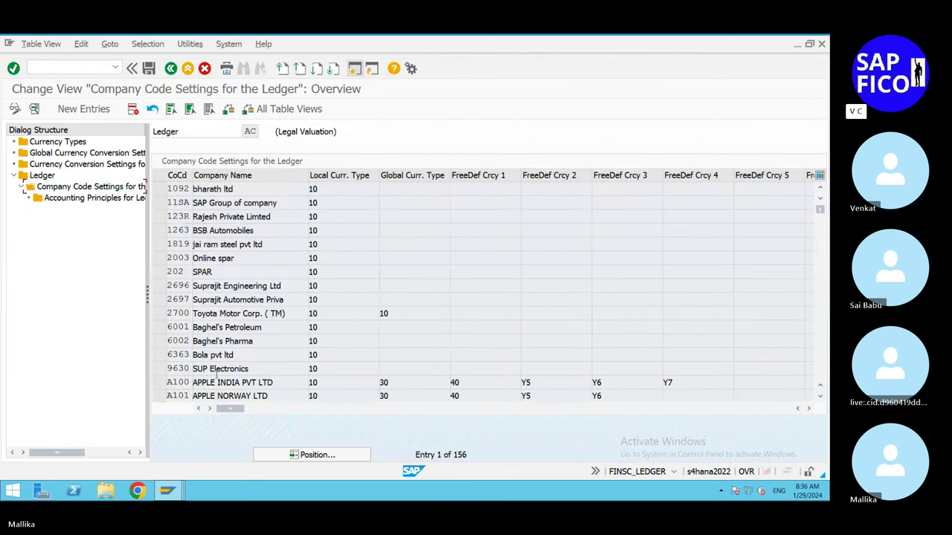
Step: Locate company code MAL2 in ledger AC's company code settings and set its posting period variant to MAPZ
left_click(298, 460)
type("MAL2")
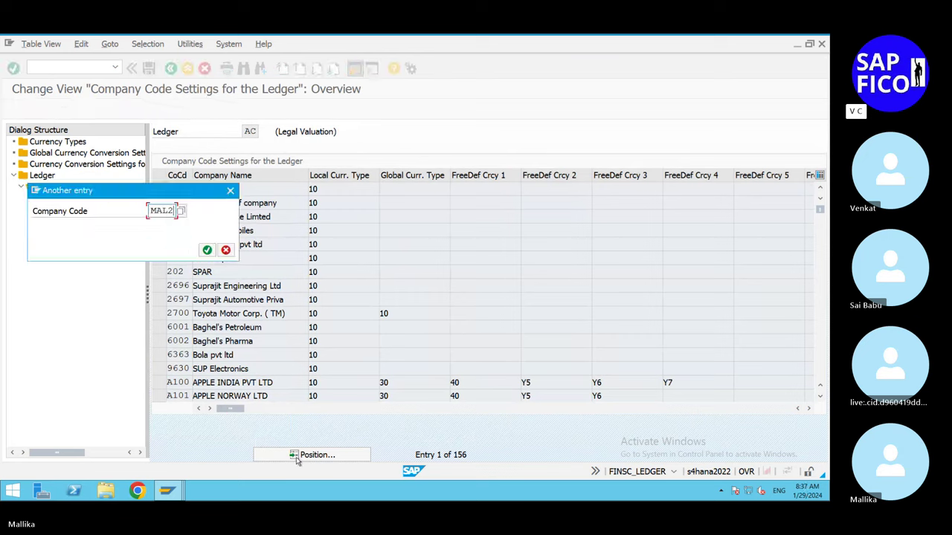
left_click(207, 250)
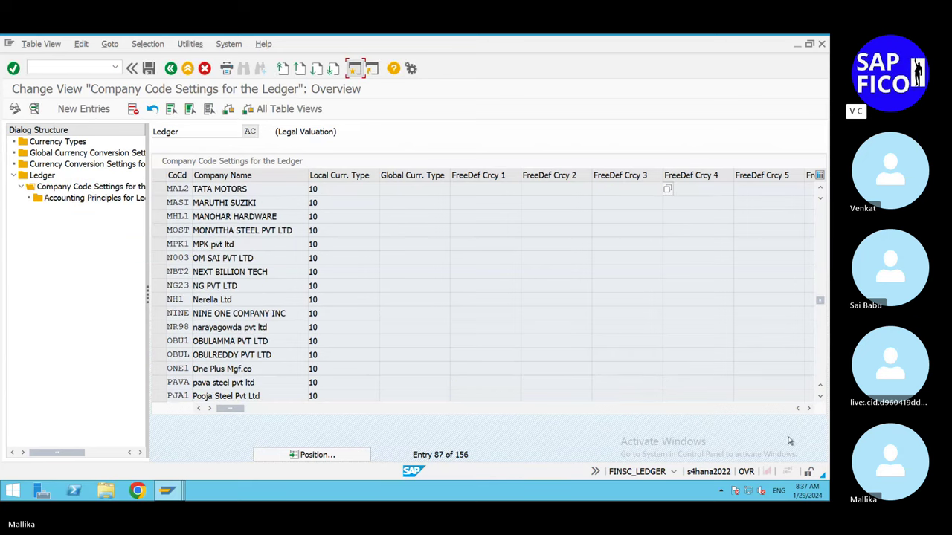
left_click(809, 412)
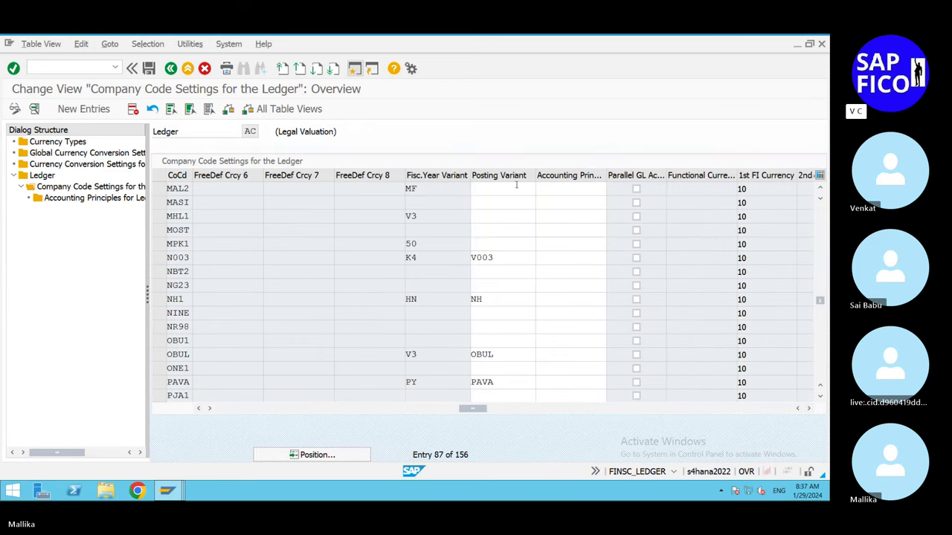
left_click(507, 188)
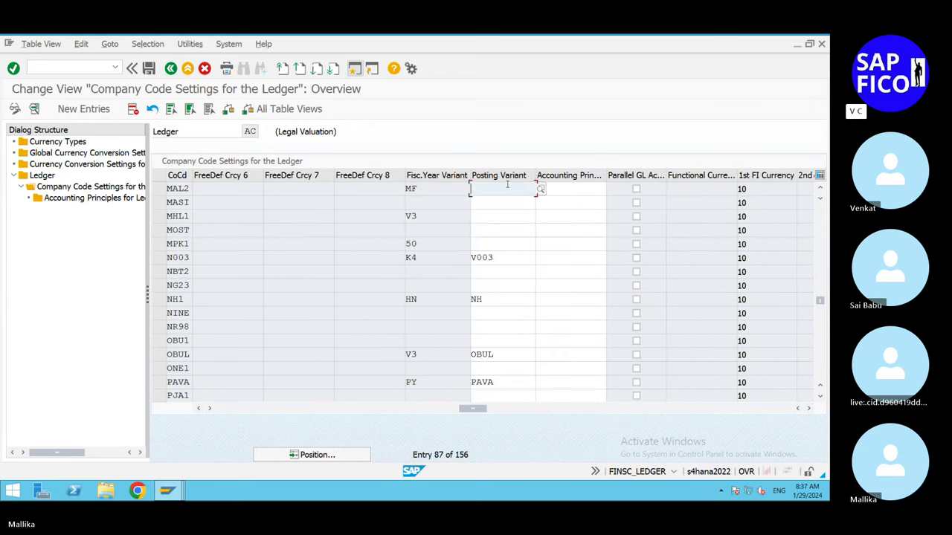
type("MA")
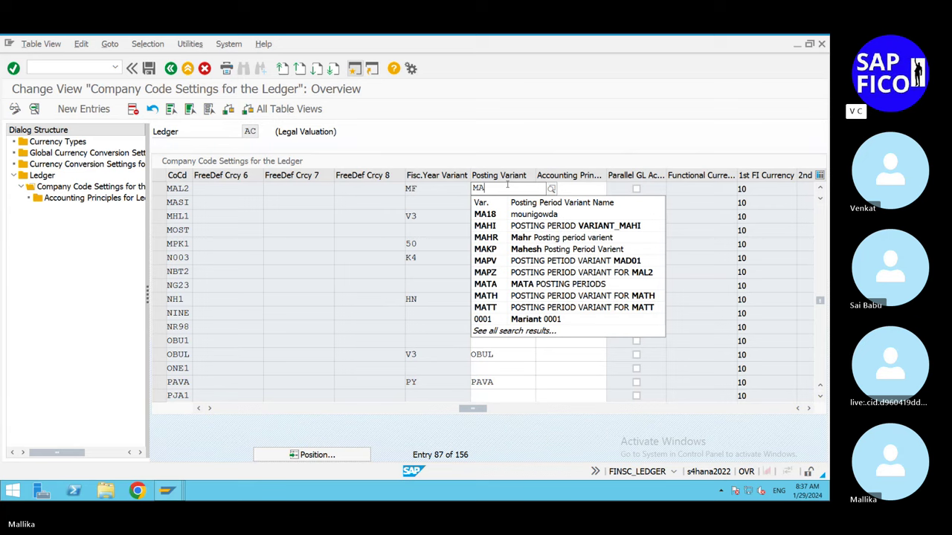
left_click(516, 273)
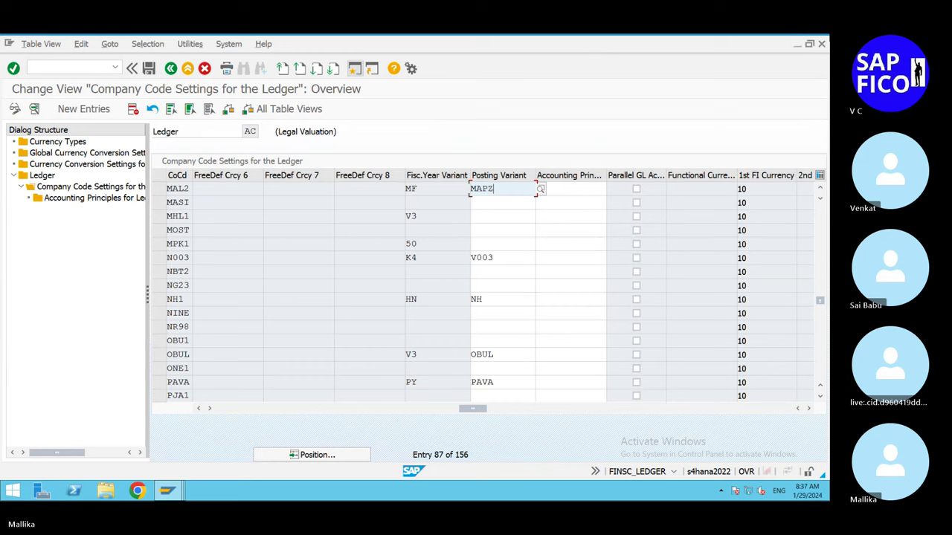
Step: Switch to the Skype call to unmute and re-mute the microphone, and return to the remote SAP session
mouse_move(725, 39)
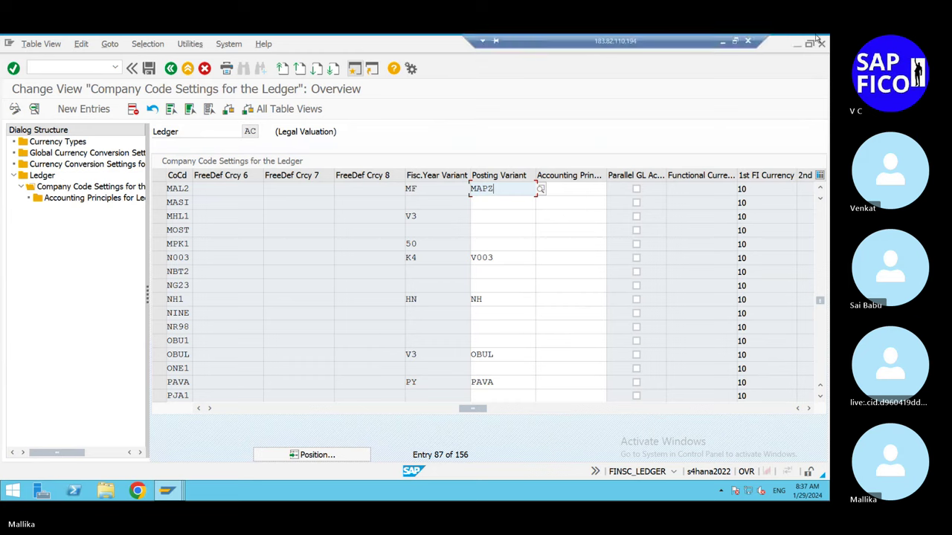
left_click(721, 42)
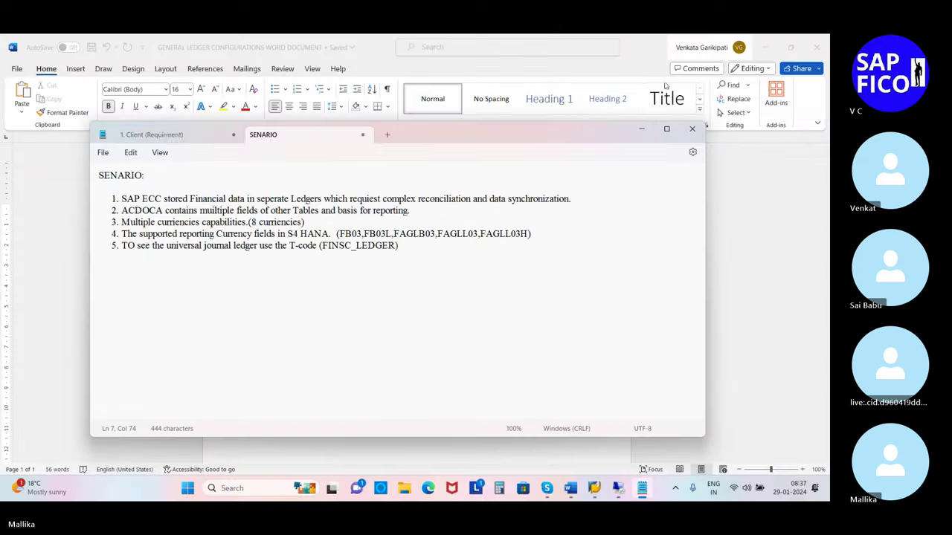
left_click(649, 132)
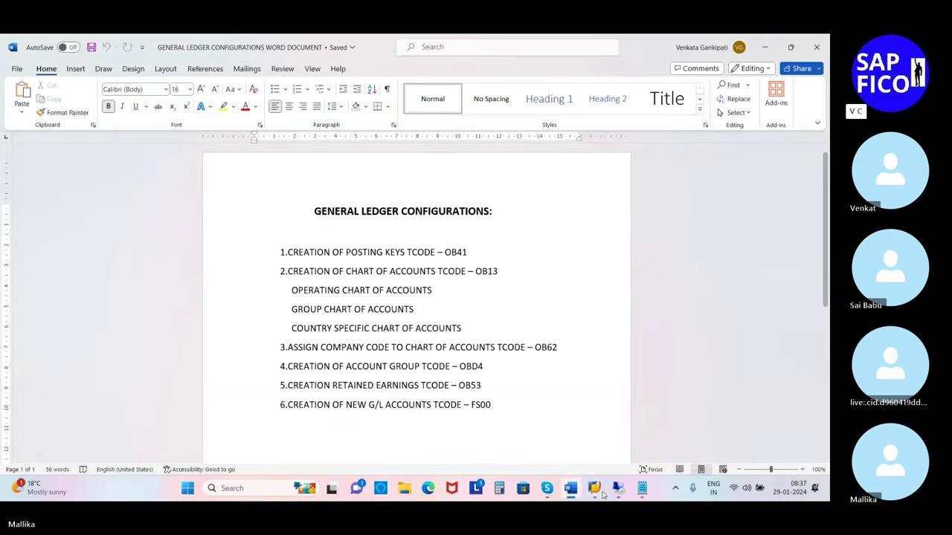
left_click(547, 489)
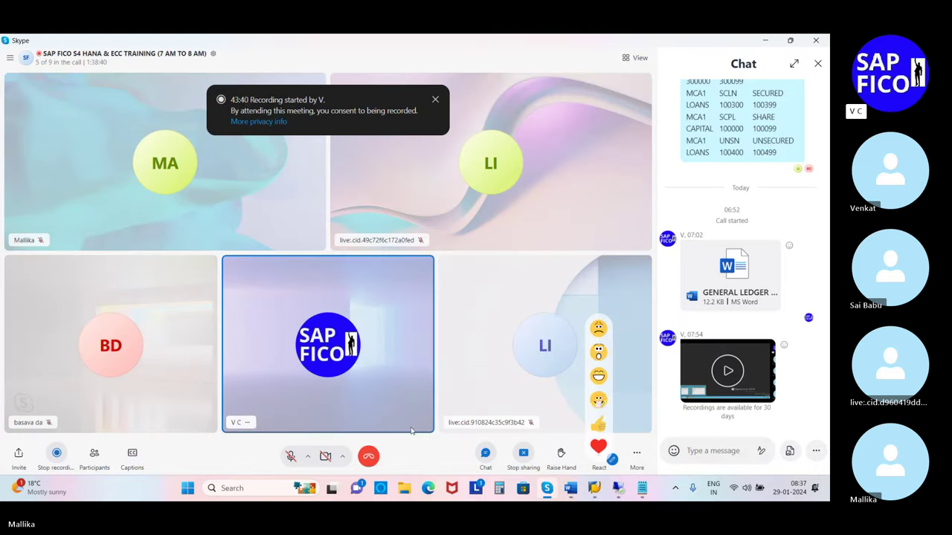
left_click(290, 457)
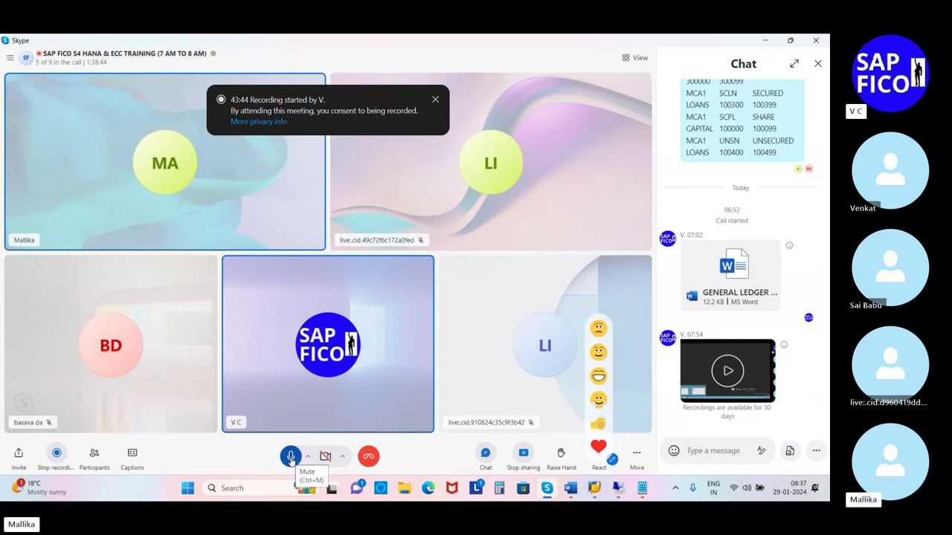
left_click(290, 458)
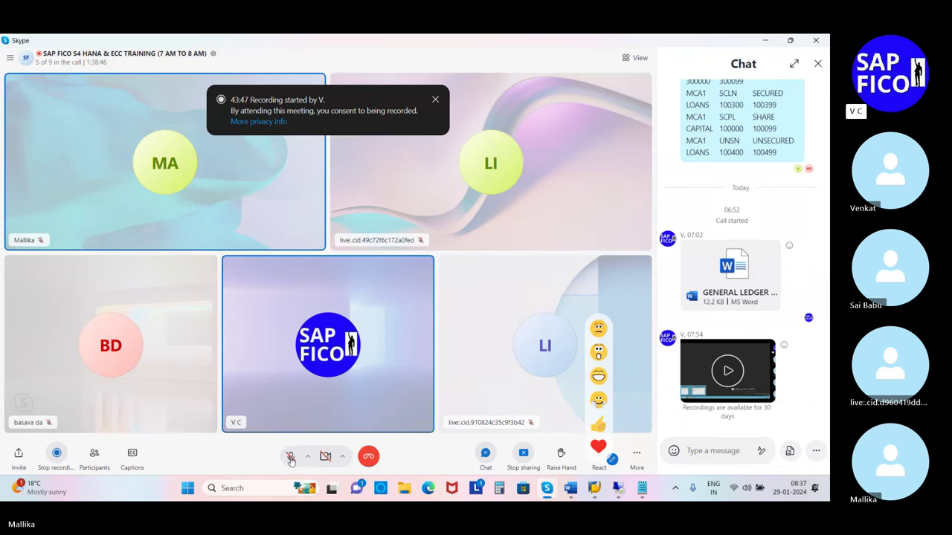
left_click(615, 491)
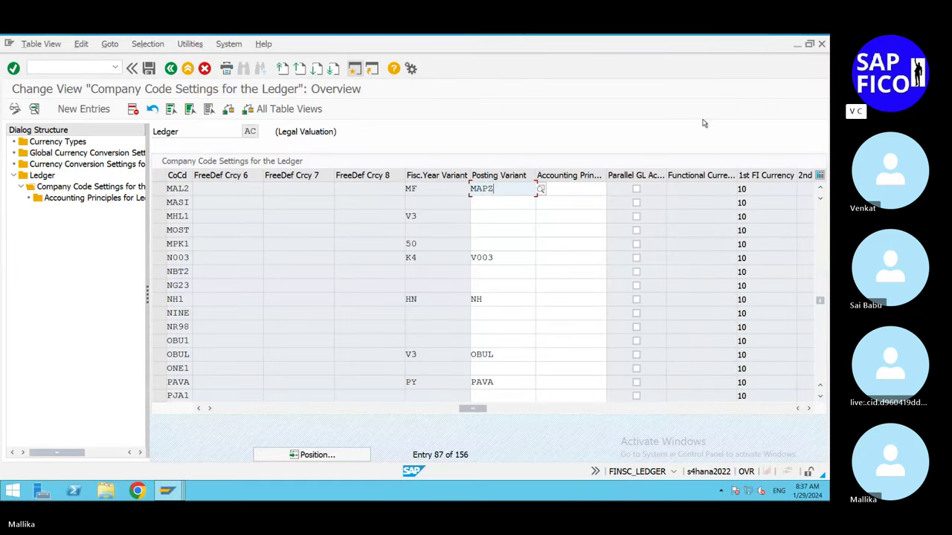
Step: Save ledger AC's company code settings and acknowledge the consistency check messages
left_click(152, 68)
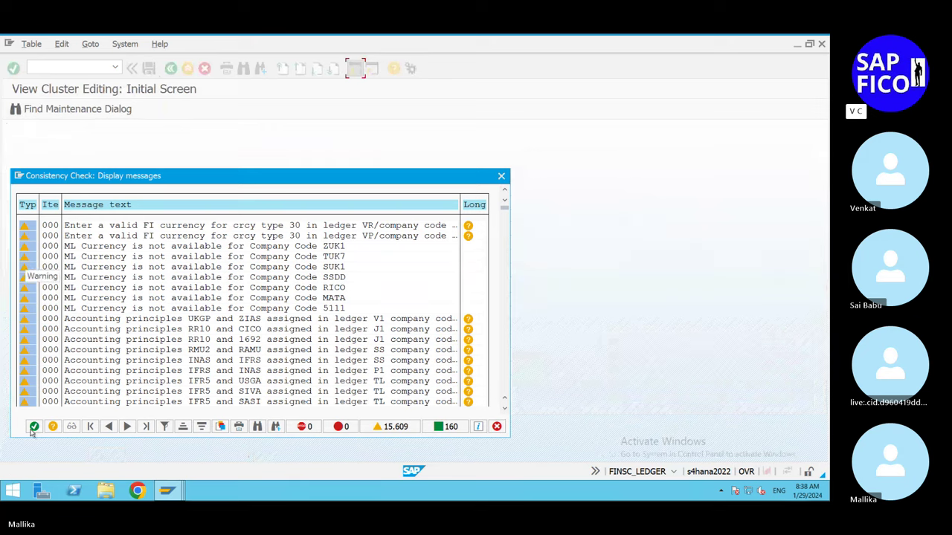
left_click(33, 427)
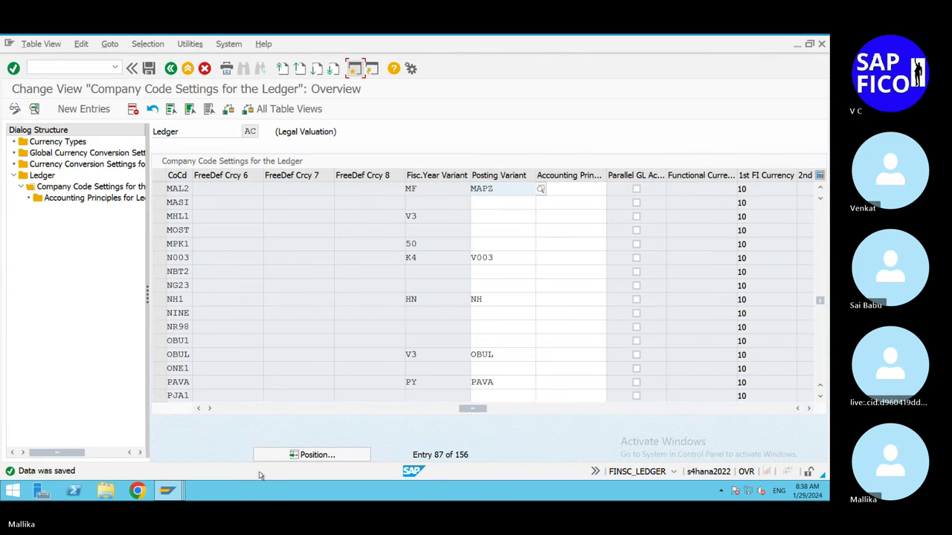
Step: Consult the check's error messages for the next affected ledger and open ledger AD's company code settings, acknowledging the consistency messages
left_click(173, 492)
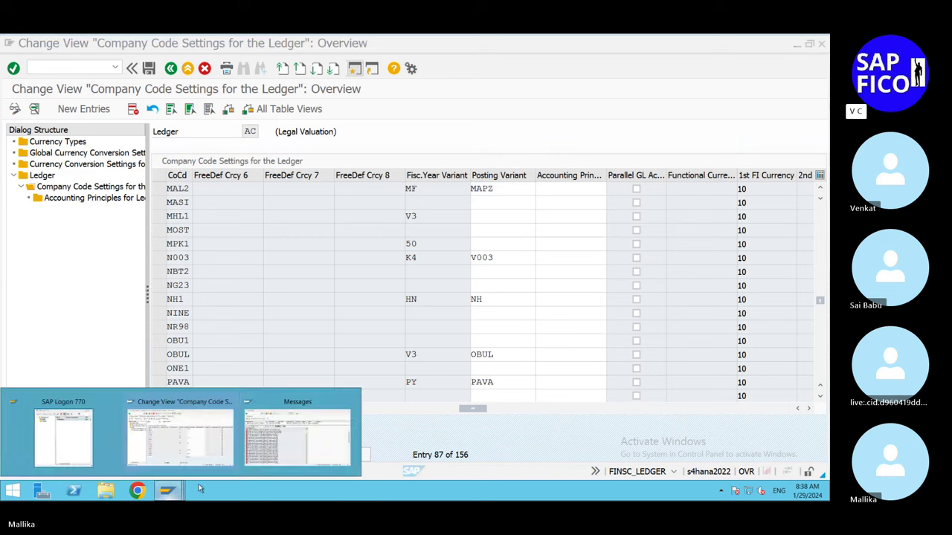
left_click(256, 461)
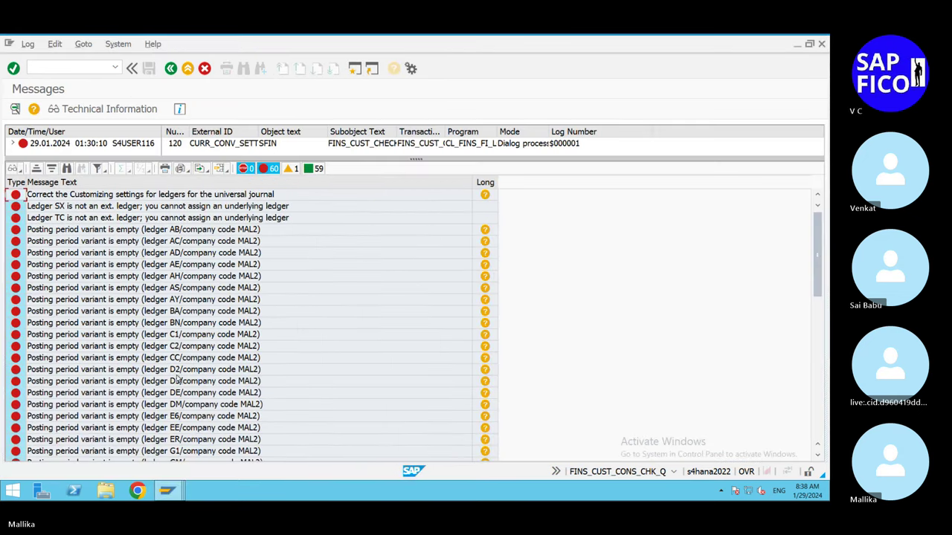
left_click(183, 494)
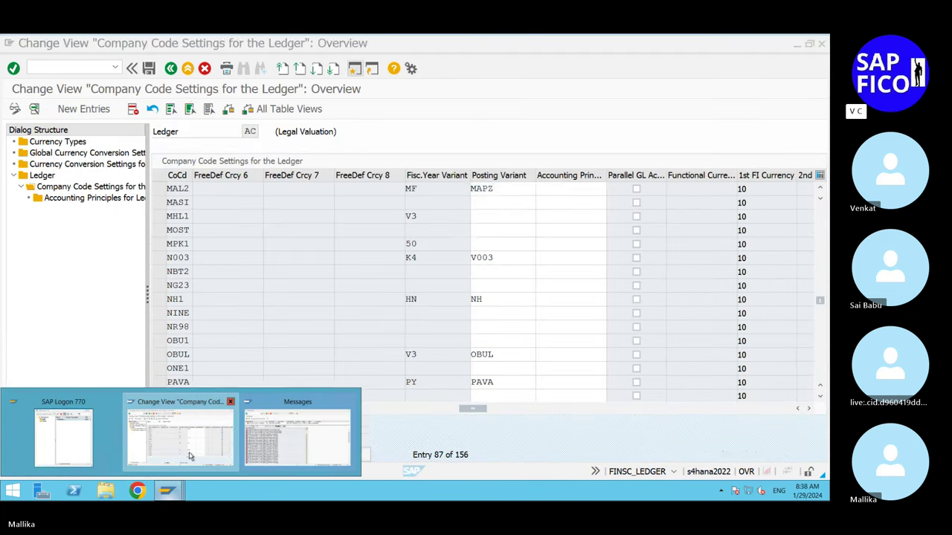
left_click(186, 446)
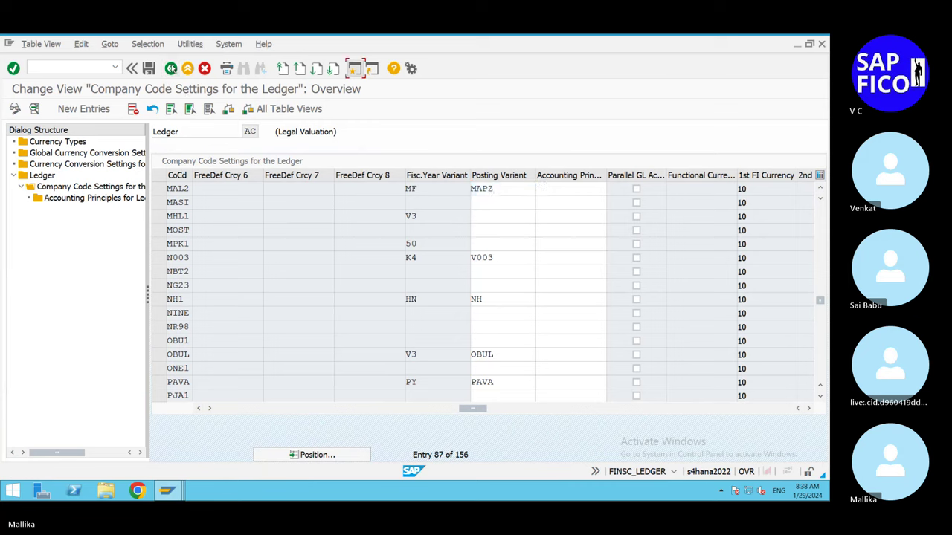
left_click(170, 69)
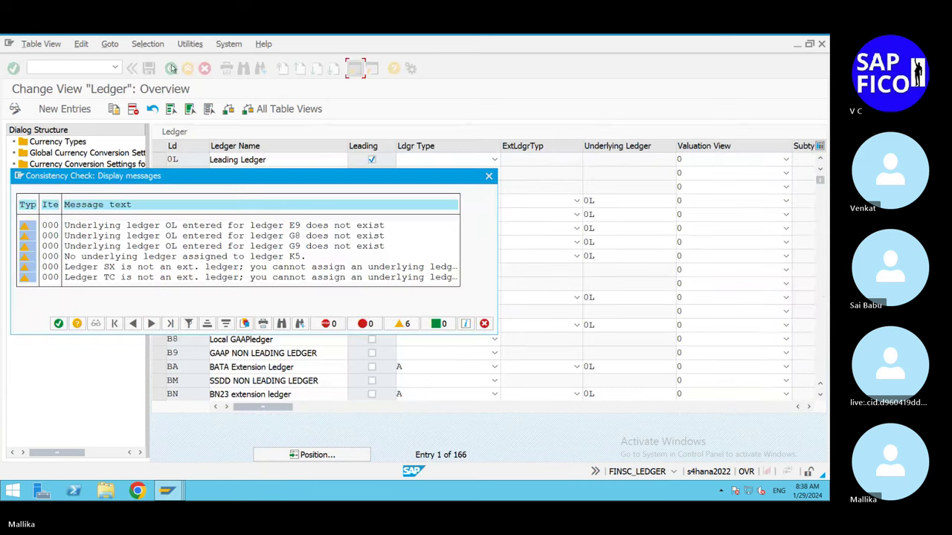
left_click(58, 323)
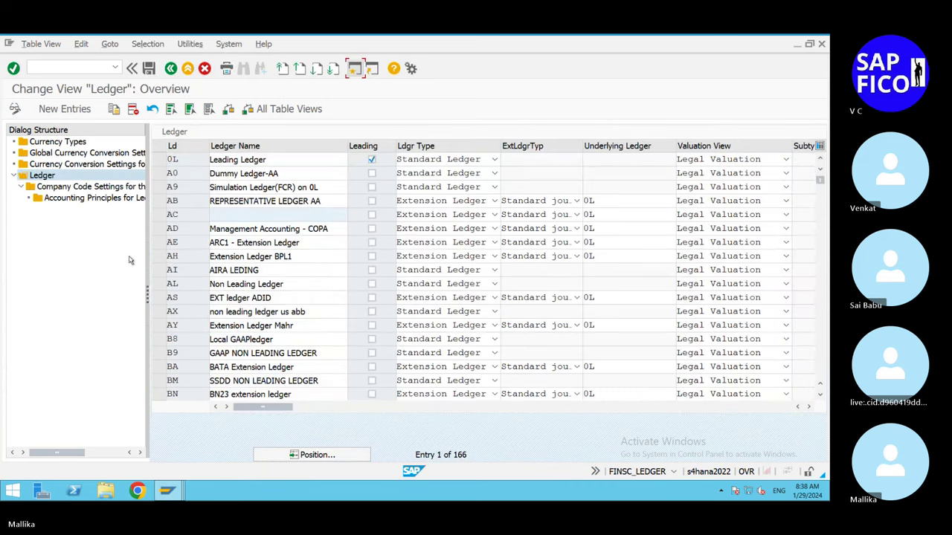
left_click(160, 229)
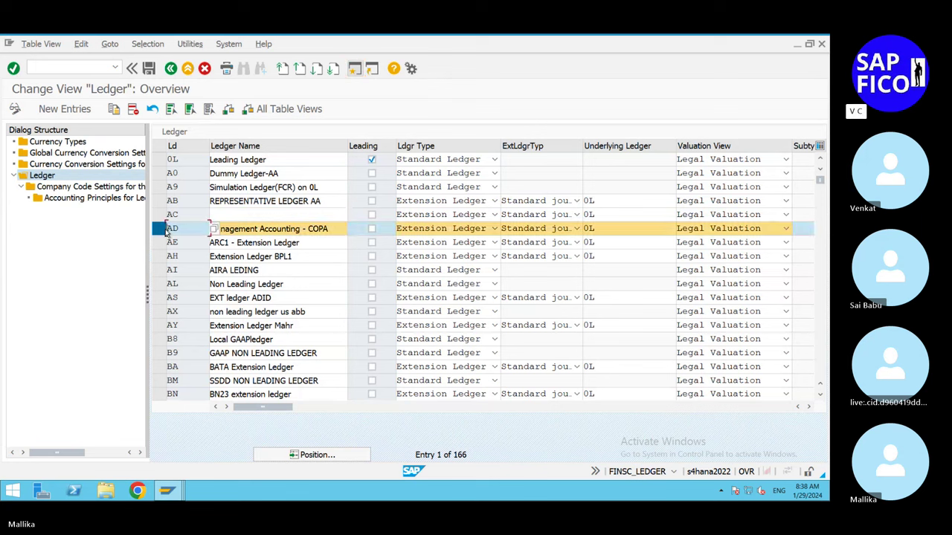
double_click(99, 191)
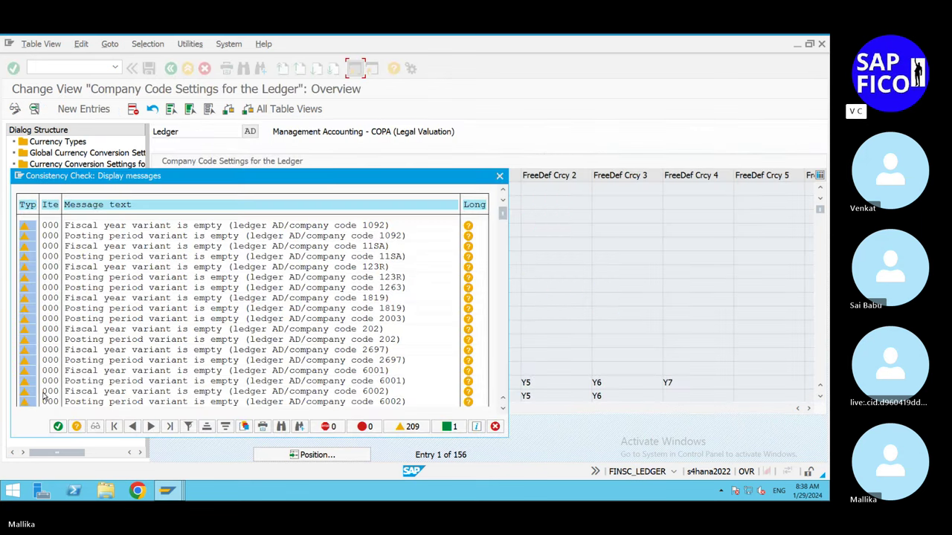
left_click(58, 430)
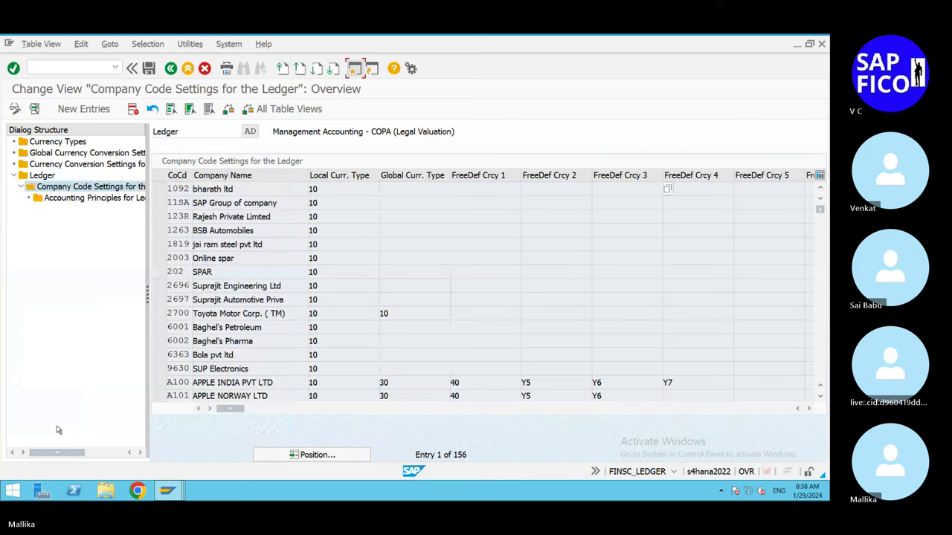
Step: Set company code MAL2's posting period variant to MAPZ in ledger AD and save, acknowledging the consistency check messages
left_click(285, 455)
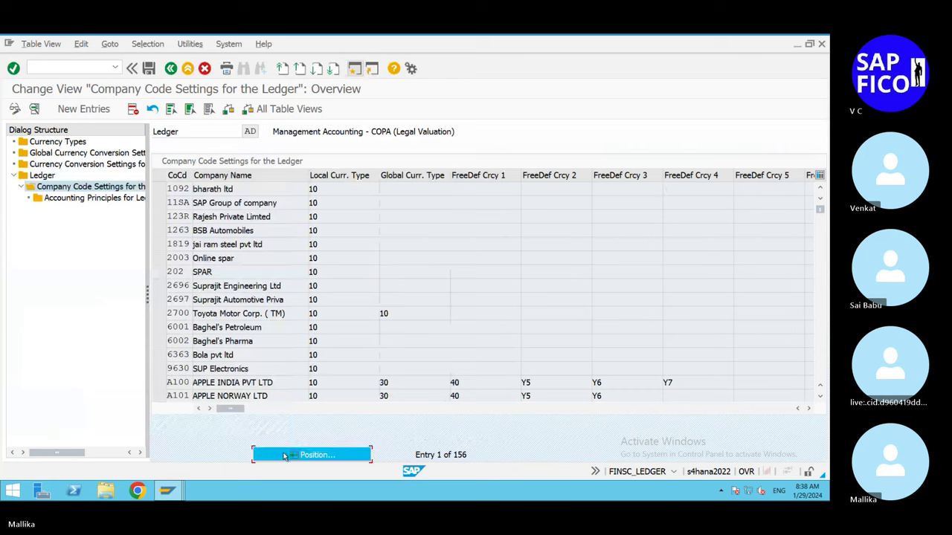
type("MAL2")
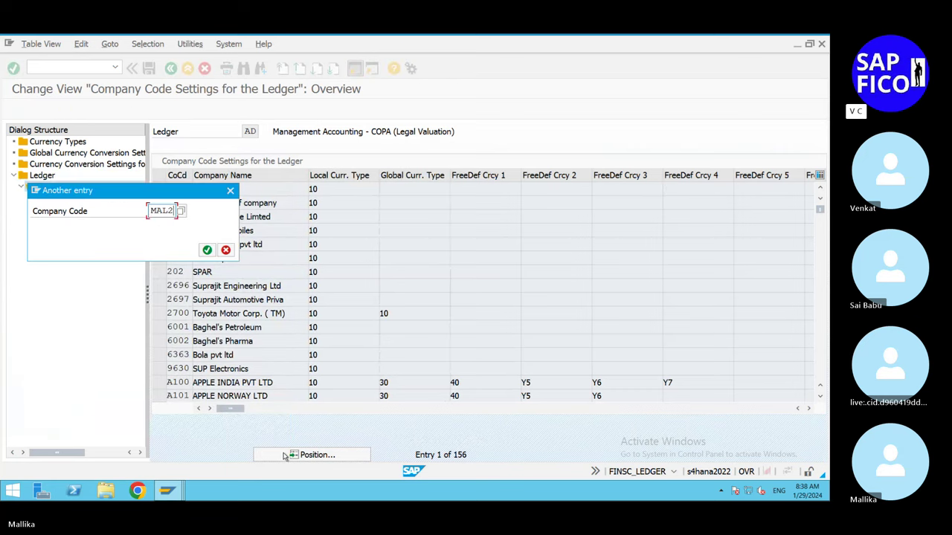
left_click(208, 250)
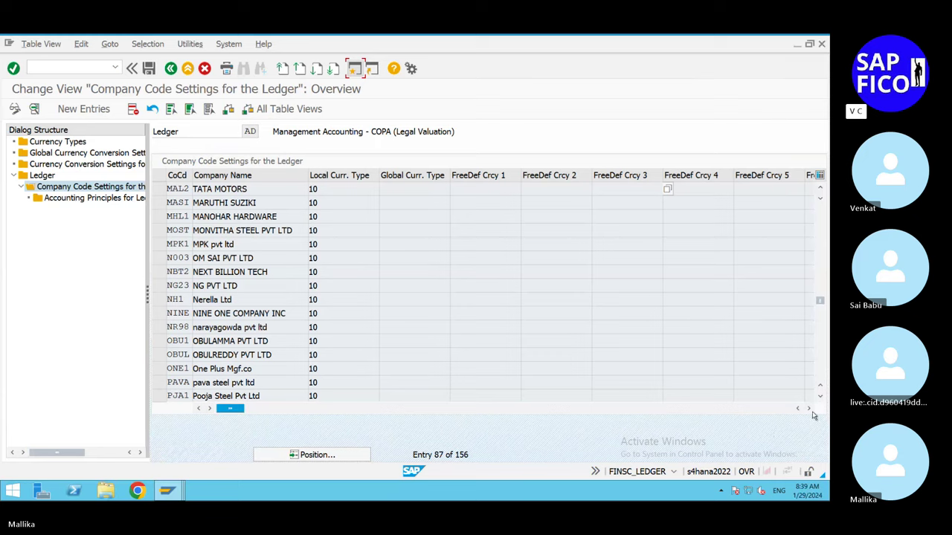
left_click(809, 408)
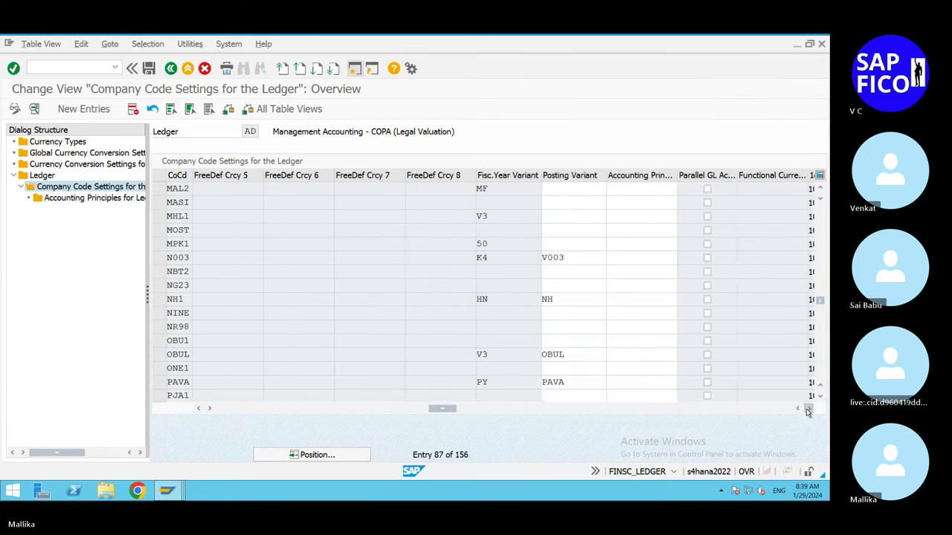
left_click(489, 189)
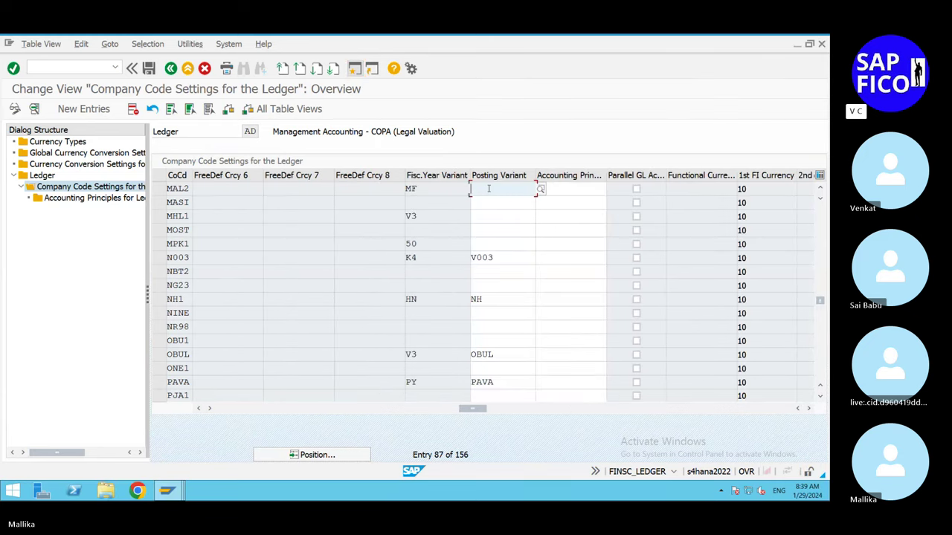
type("MAP")
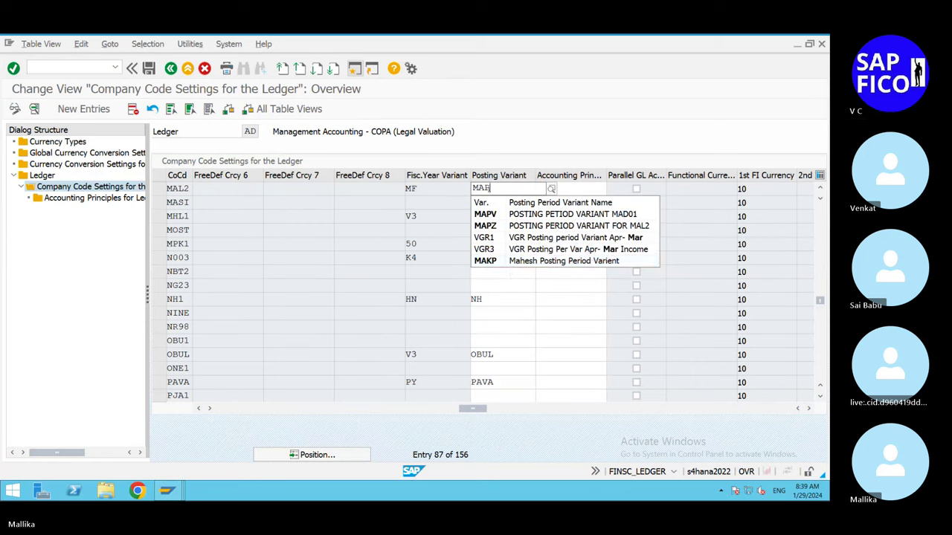
left_click(508, 226)
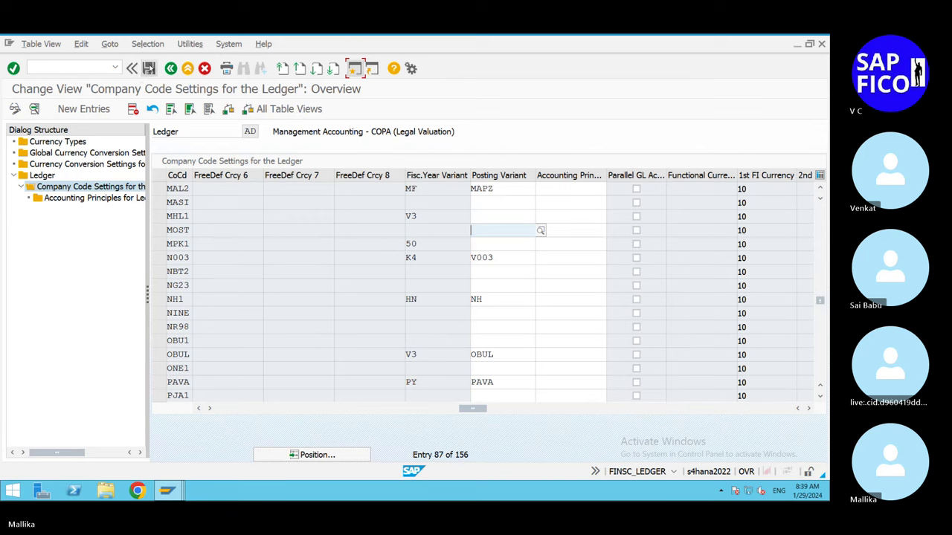
left_click(150, 68)
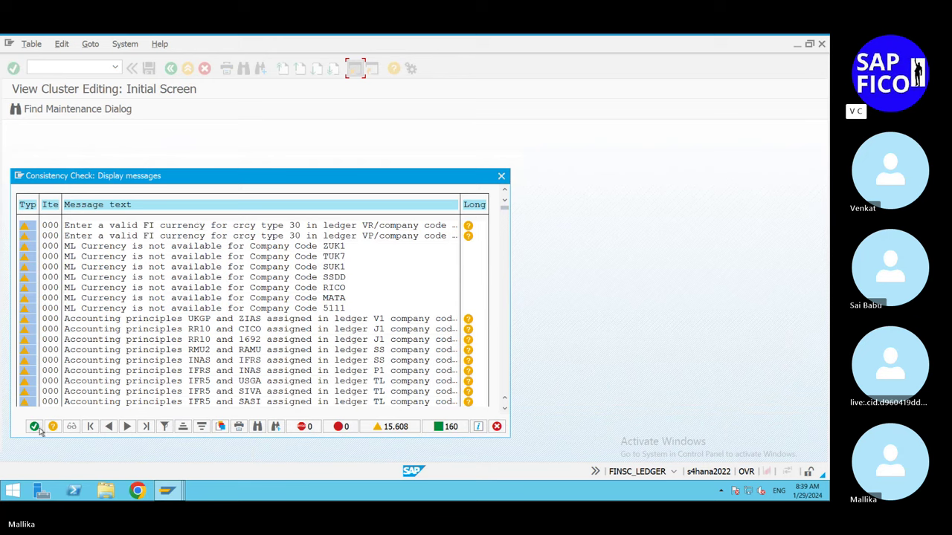
left_click(37, 429)
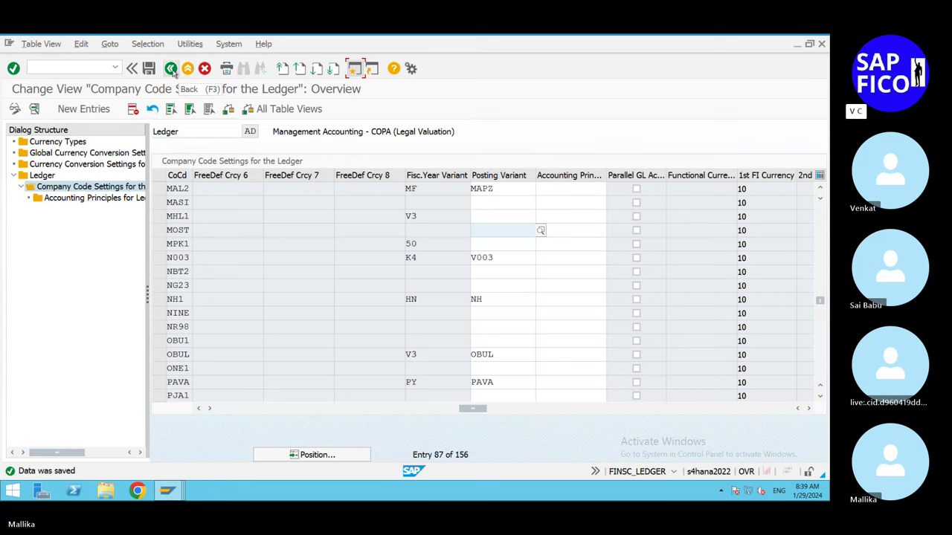
Step: Return to the ledger overview and open the company code settings for ledger AE, acknowledging the consistency messages
left_click(46, 177)
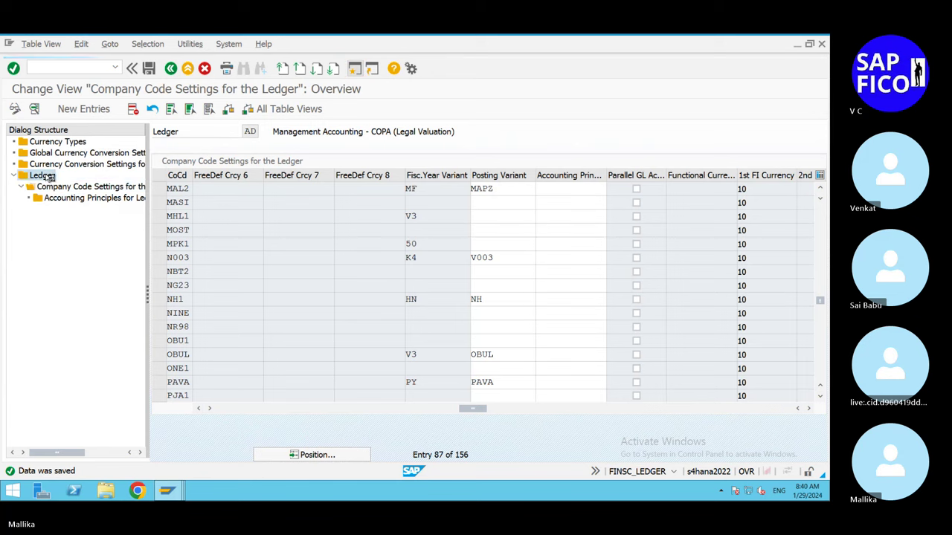
double_click(50, 178)
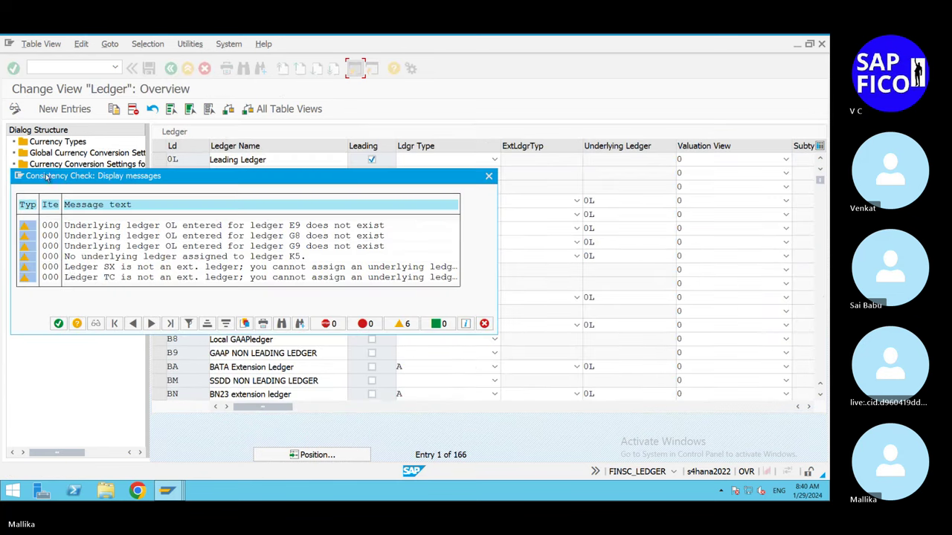
left_click(58, 323)
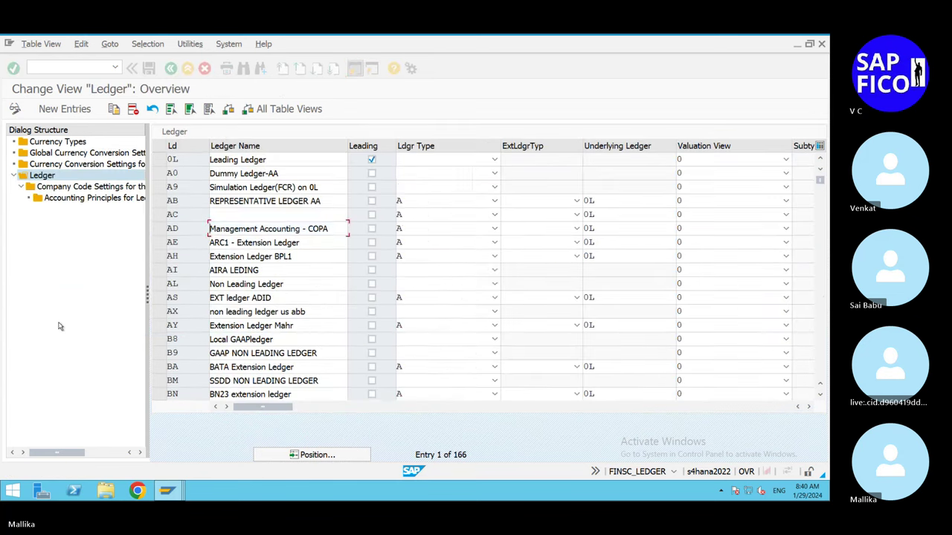
left_click(159, 246)
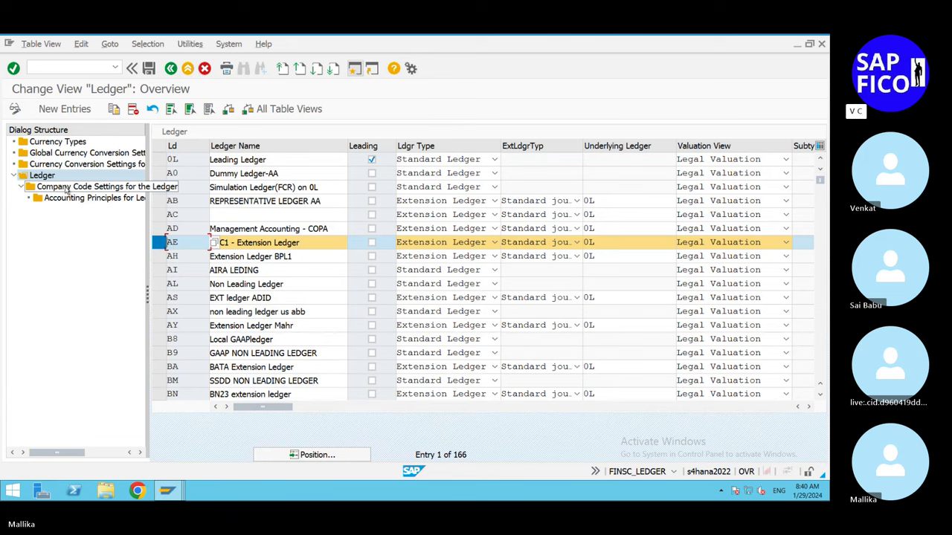
double_click(70, 188)
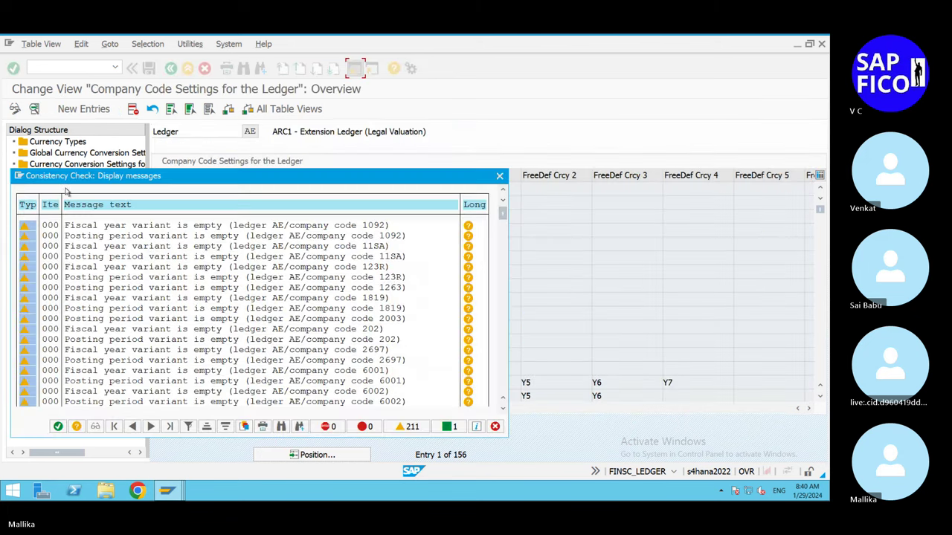
left_click(58, 427)
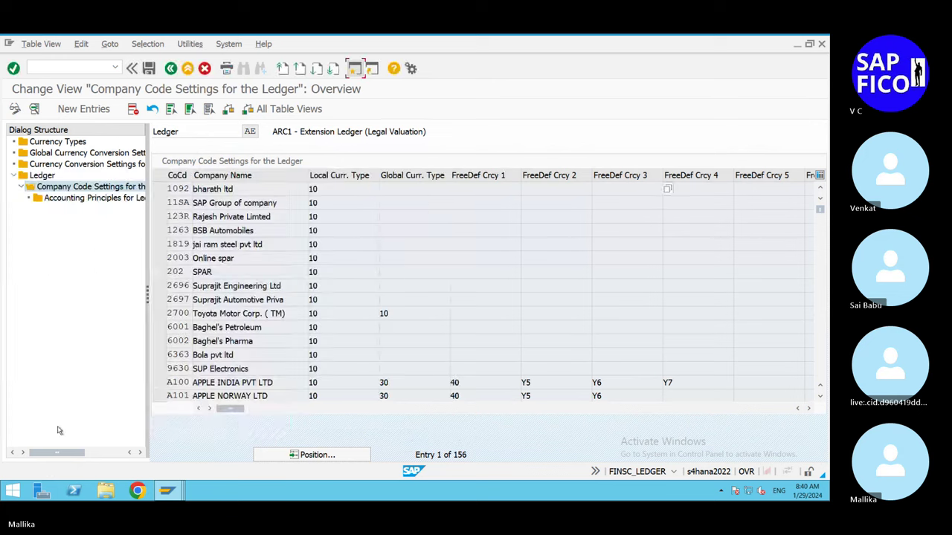
Step: Set company code MAL2's posting period variant to MAPZ in ledger AE and save, acknowledging the consistency check messages
left_click(294, 456)
type("MAL2")
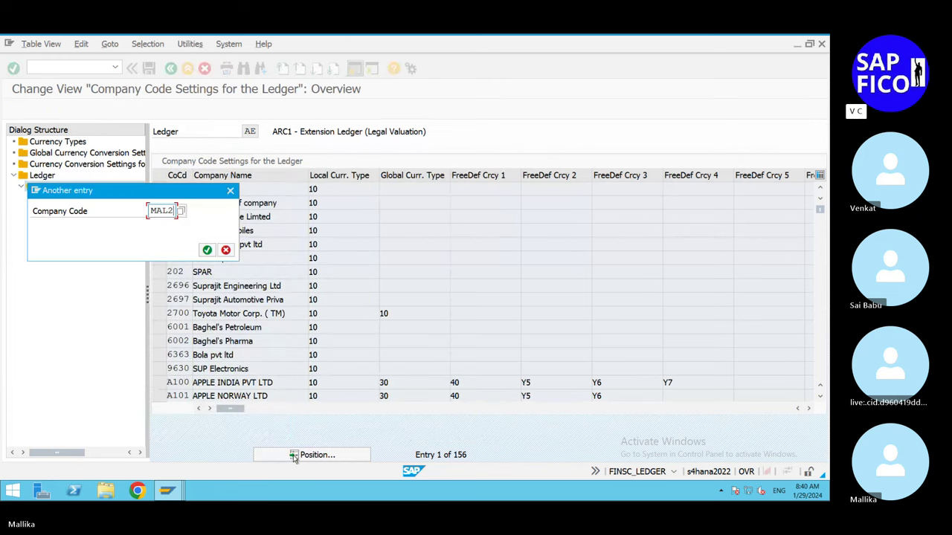
left_click(207, 251)
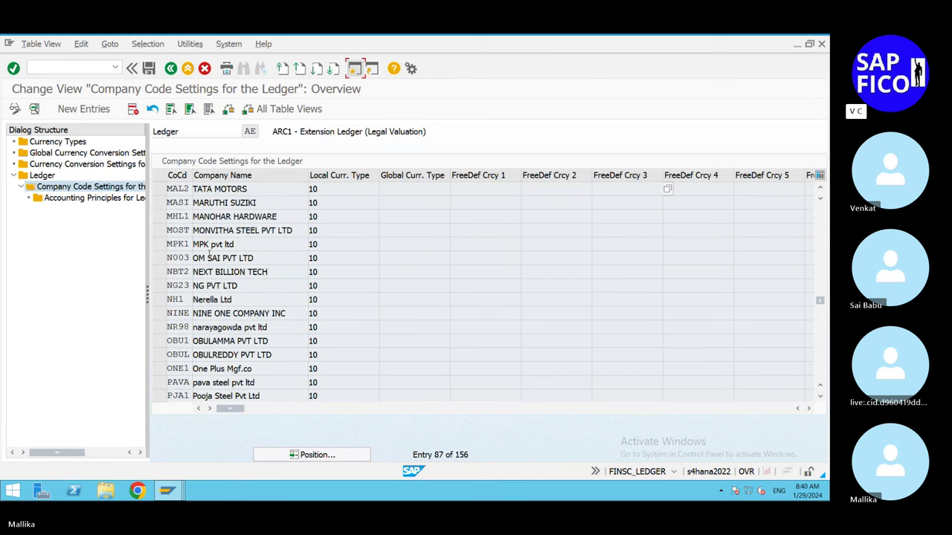
left_click(808, 408)
left_click(809, 409)
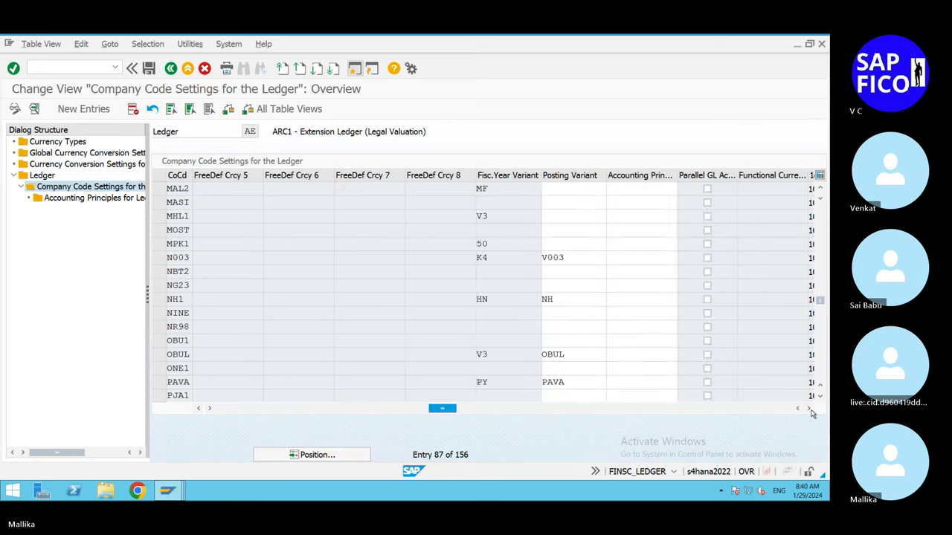
left_click(570, 192)
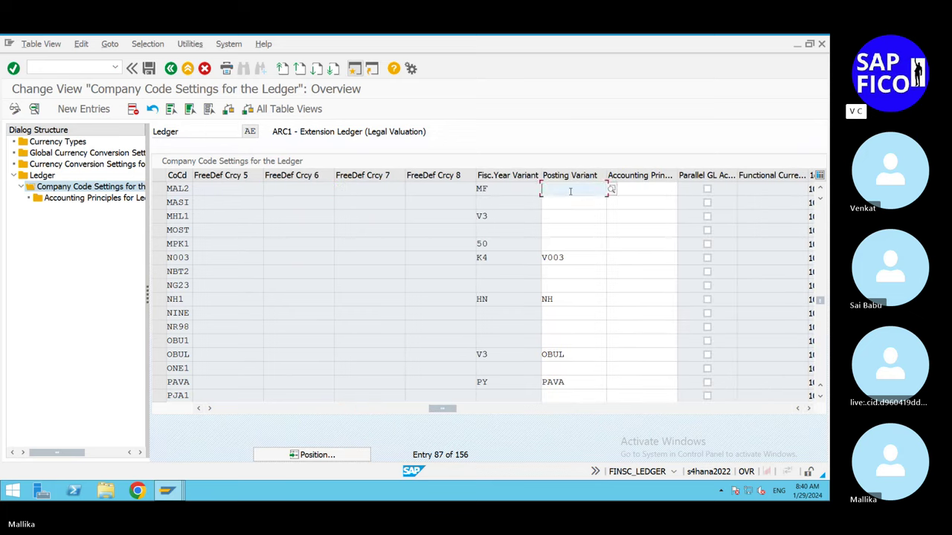
type("MAP")
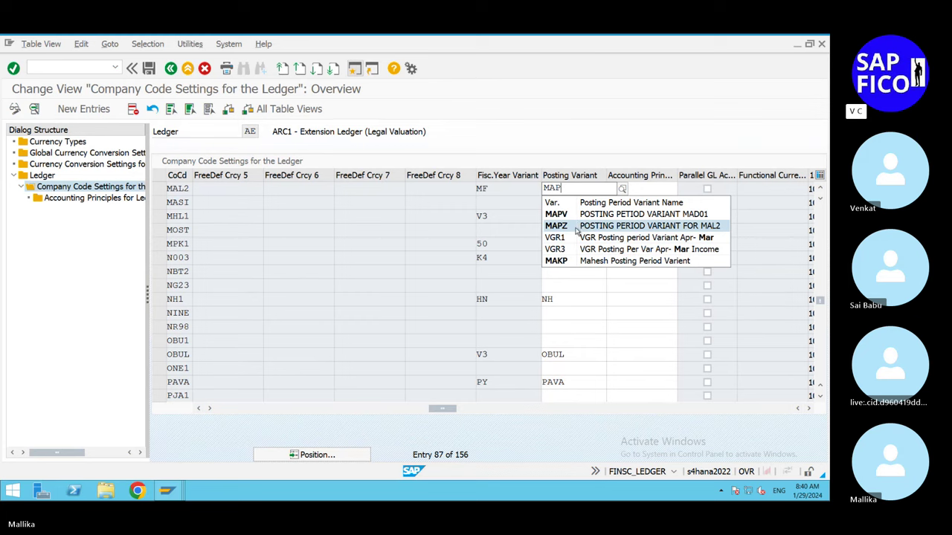
left_click(576, 228)
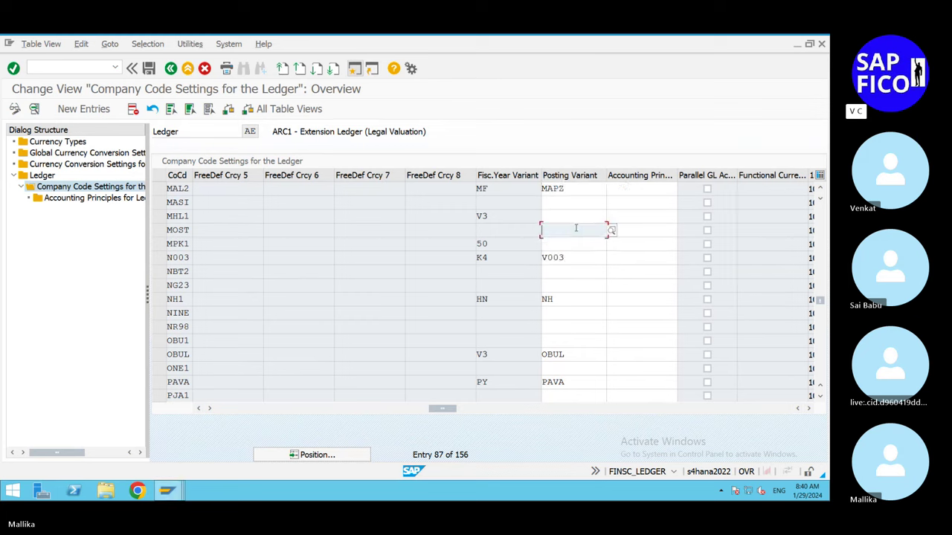
left_click(149, 67)
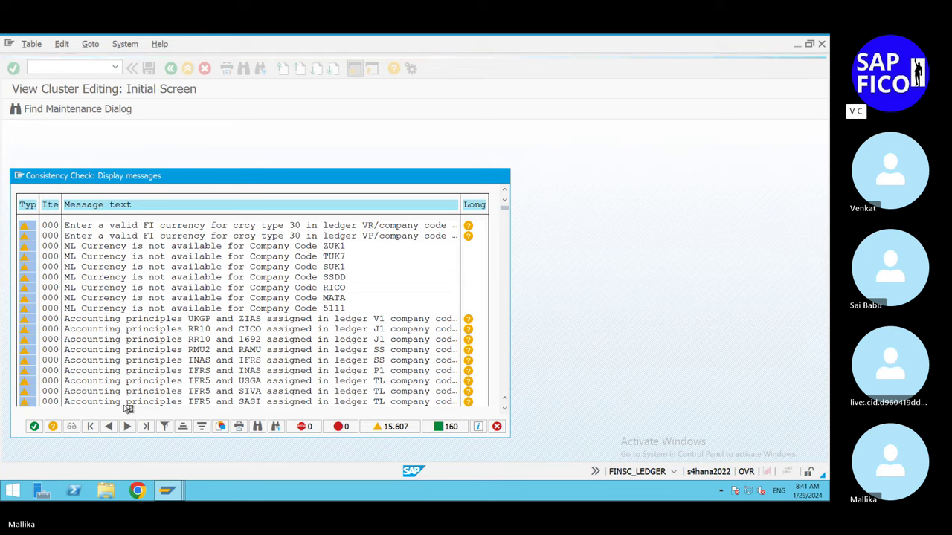
left_click(34, 426)
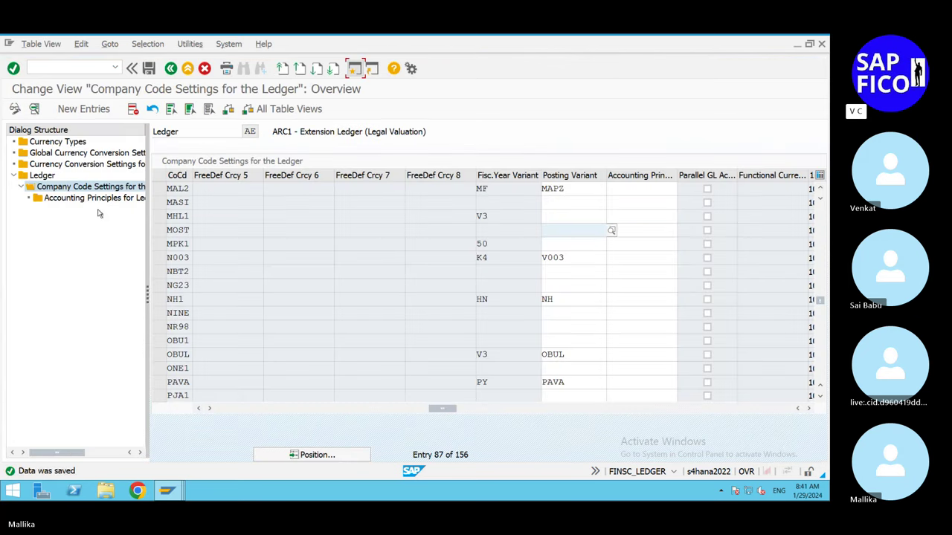
Step: Return from ledger AE's company code settings to the ledger overview and acknowledge the consistency messages
left_click(48, 176)
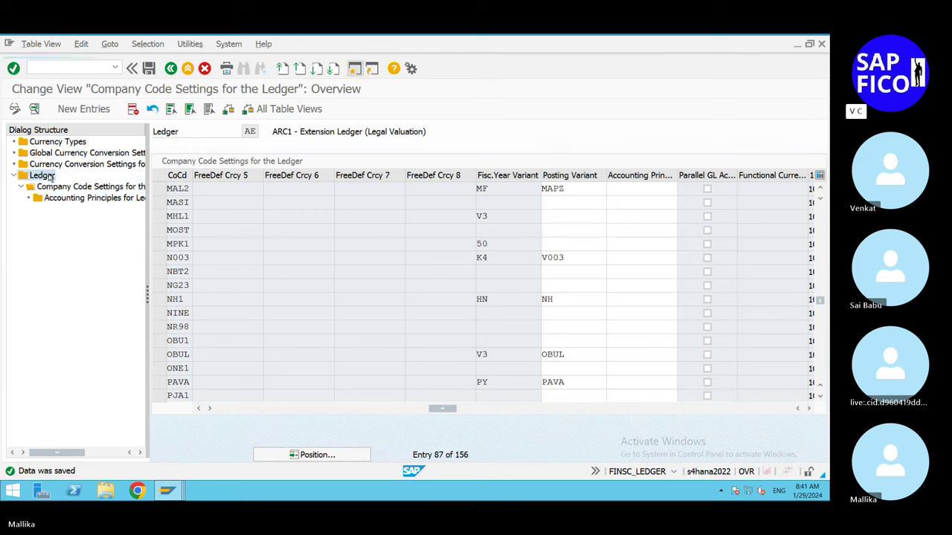
double_click(49, 177)
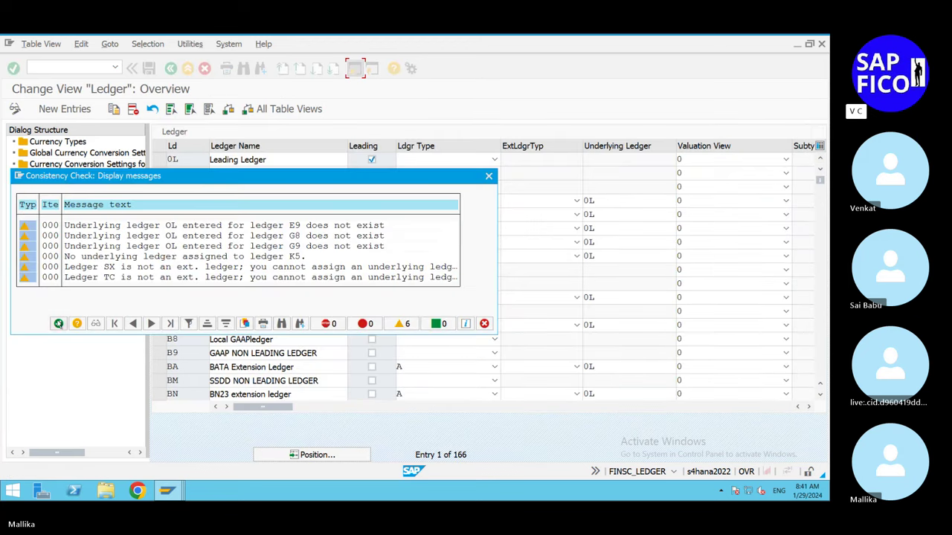
left_click(58, 323)
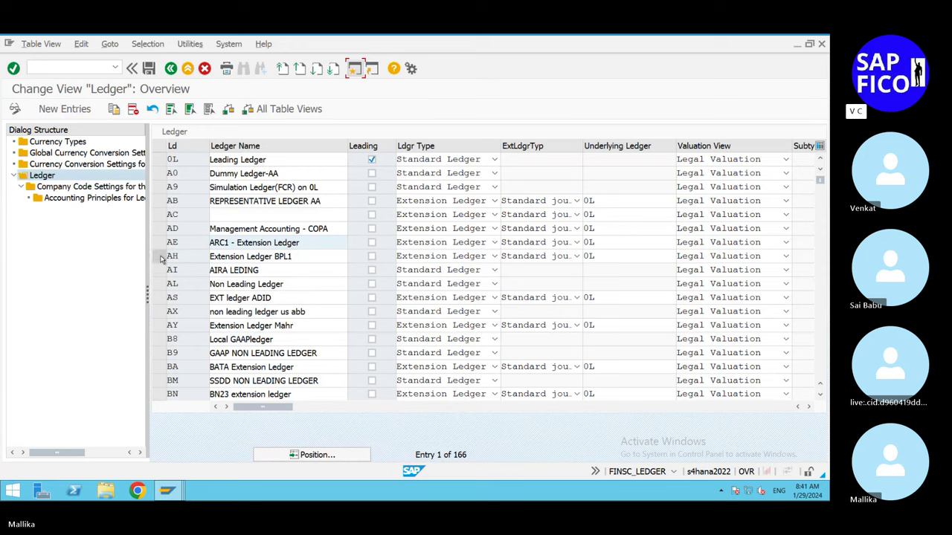
Step: Open the company code settings for extension ledger AH and acknowledge the consistency check messages
left_click(158, 257)
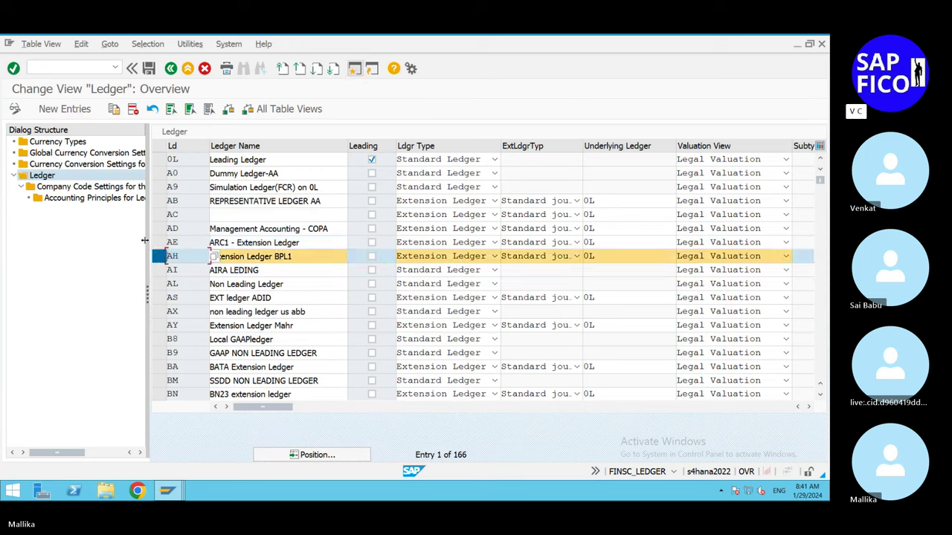
double_click(123, 191)
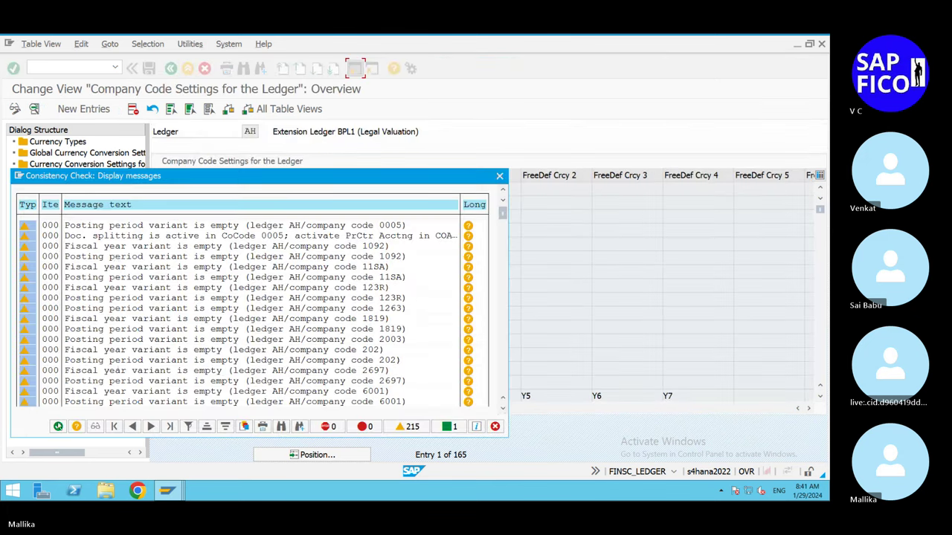
left_click(58, 428)
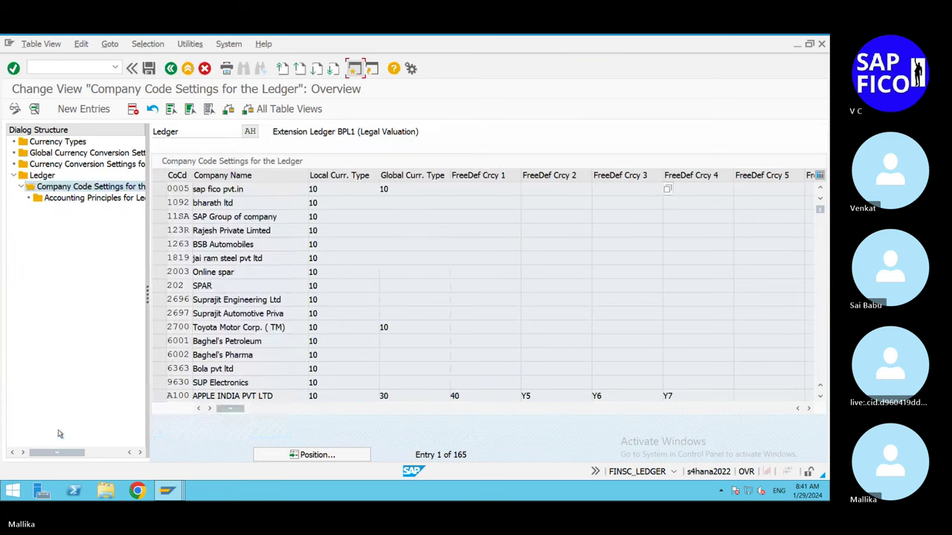
Step: Set company code MAL2's posting period variant to MAPZ in ledger AH and save, acknowledging the consistency check messages
left_click(273, 456)
type("MAL")
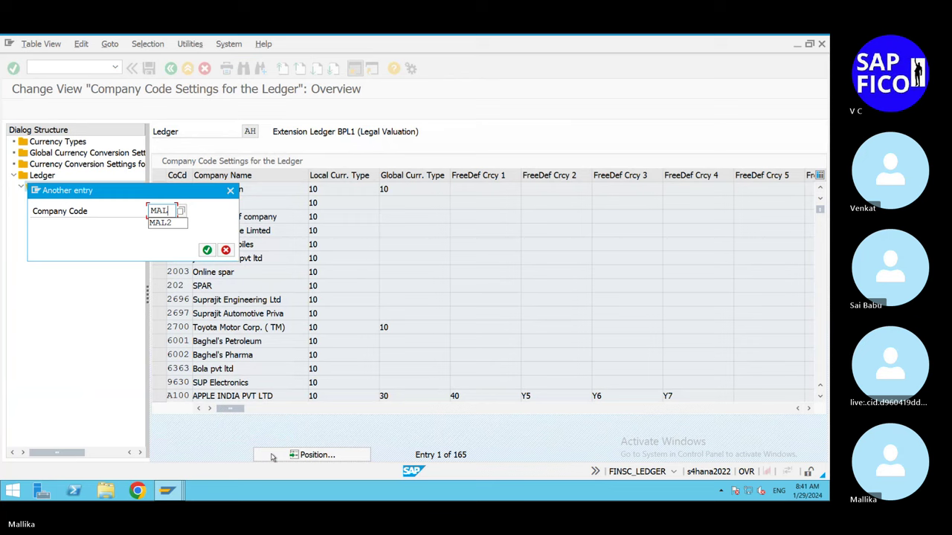
type("2")
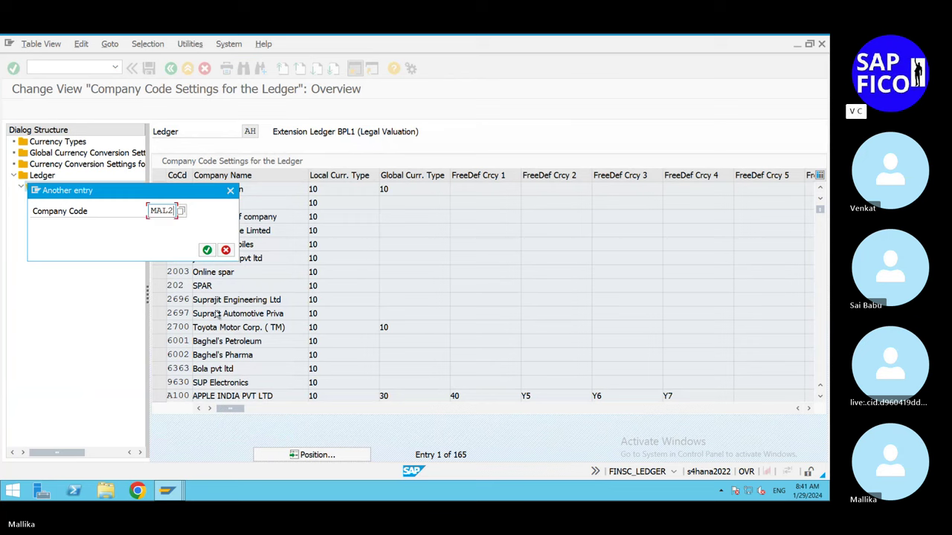
left_click(207, 250)
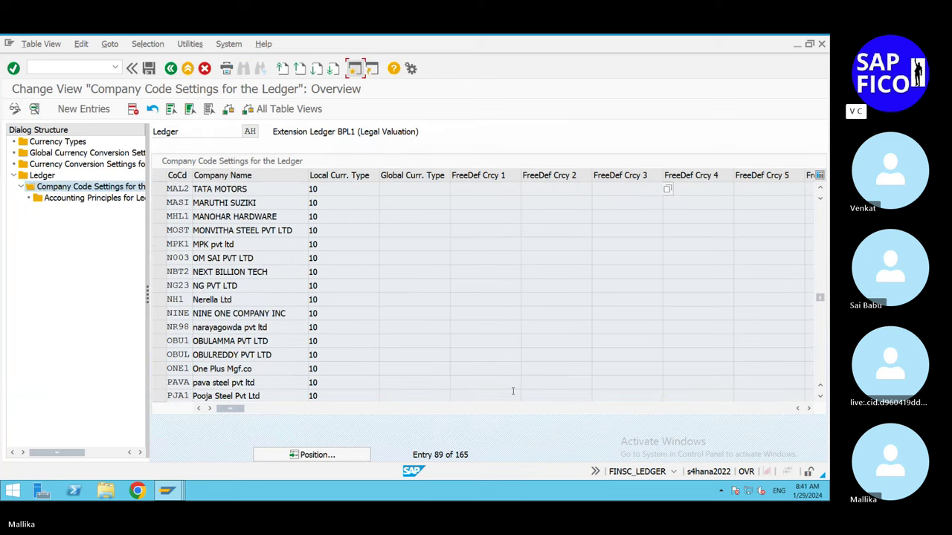
left_click(808, 409)
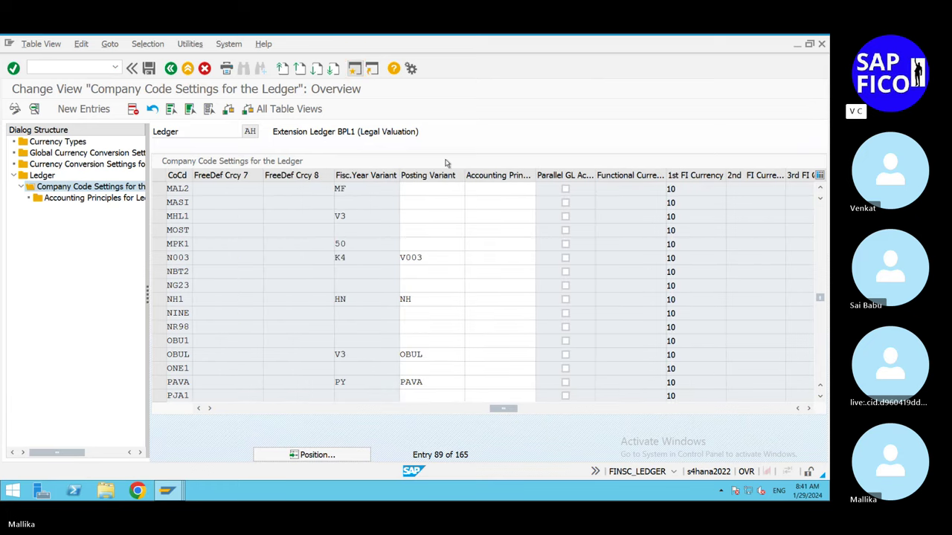
left_click(417, 187)
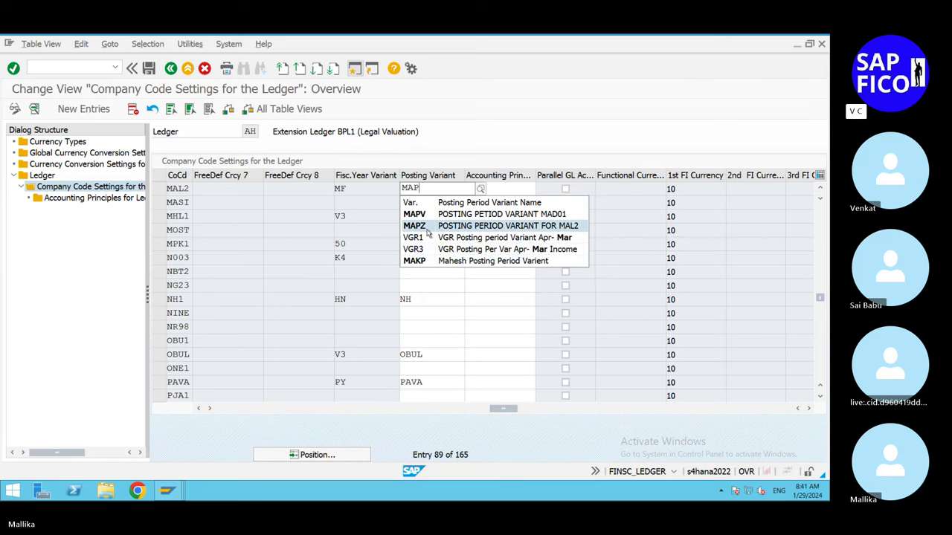
left_click(427, 227)
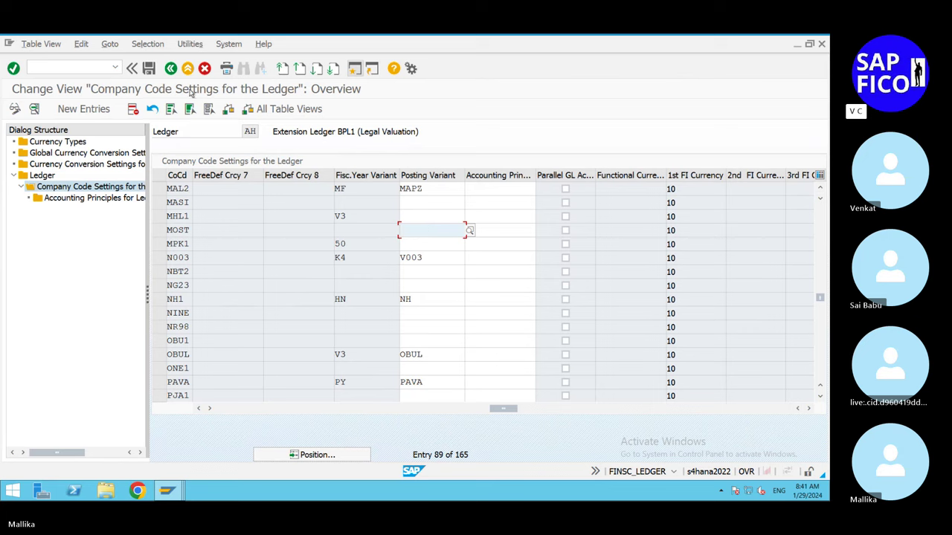
left_click(150, 69)
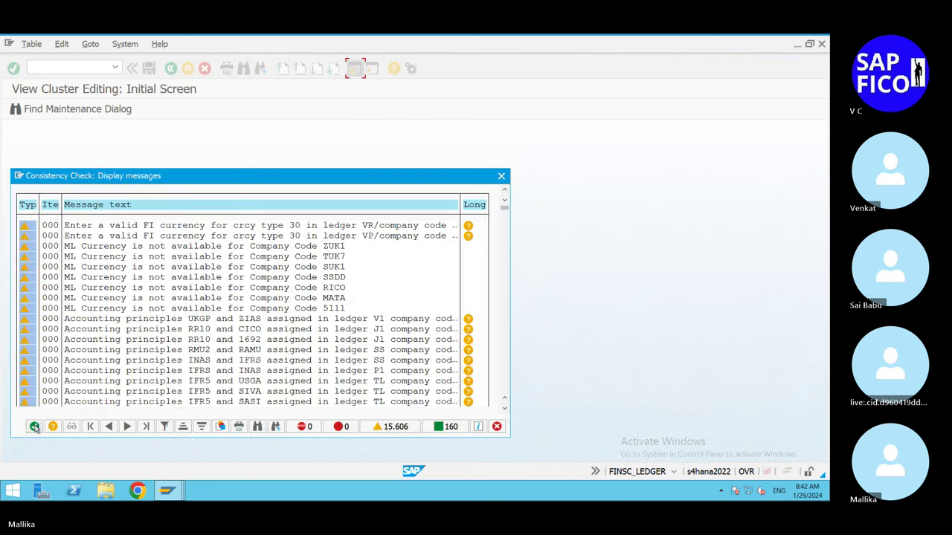
left_click(34, 427)
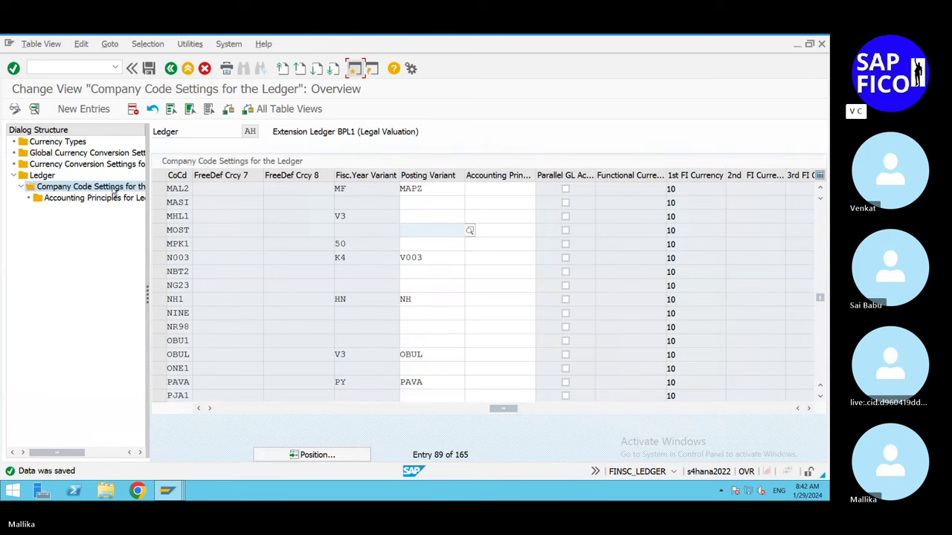
Step: Return to the ledger overview and open the company code settings for extension ledger AS, acknowledging the consistency messages
left_click(46, 176)
double_click(48, 177)
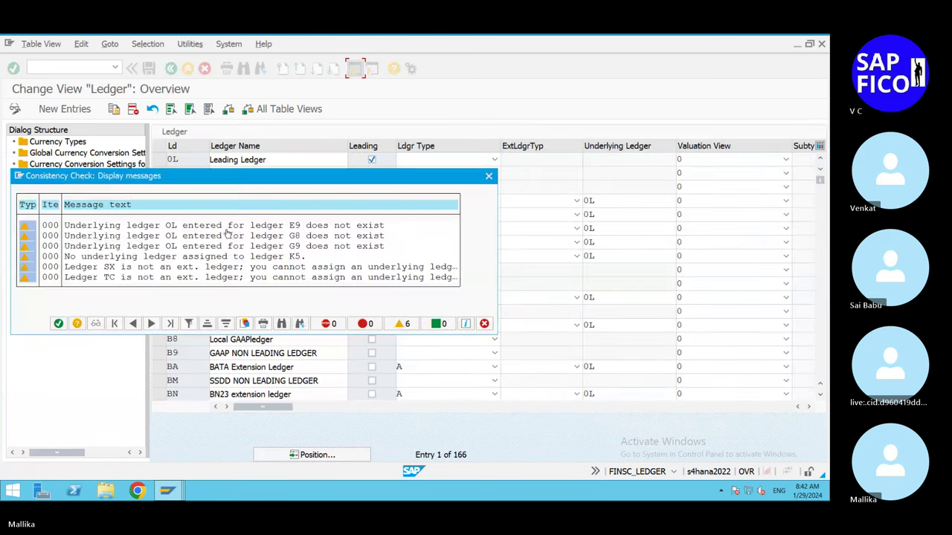
left_click(59, 325)
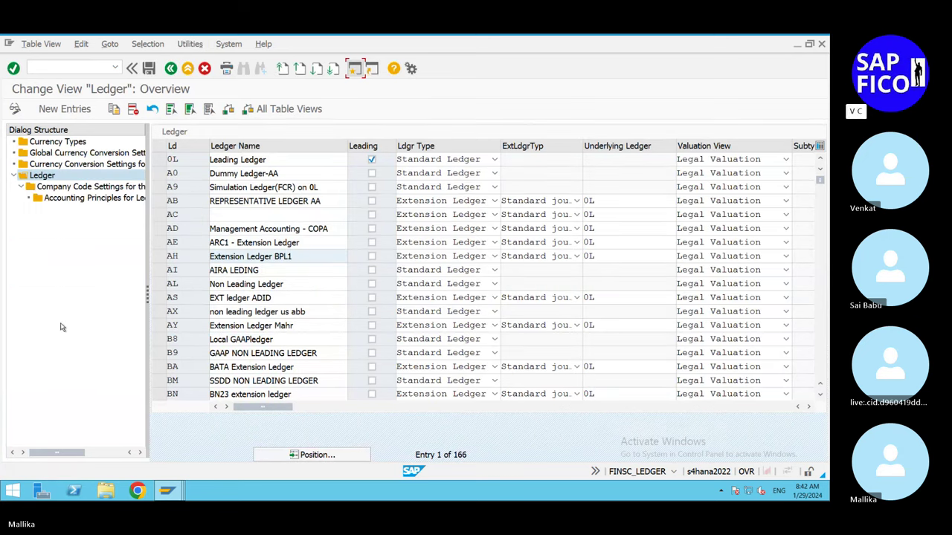
left_click(157, 272)
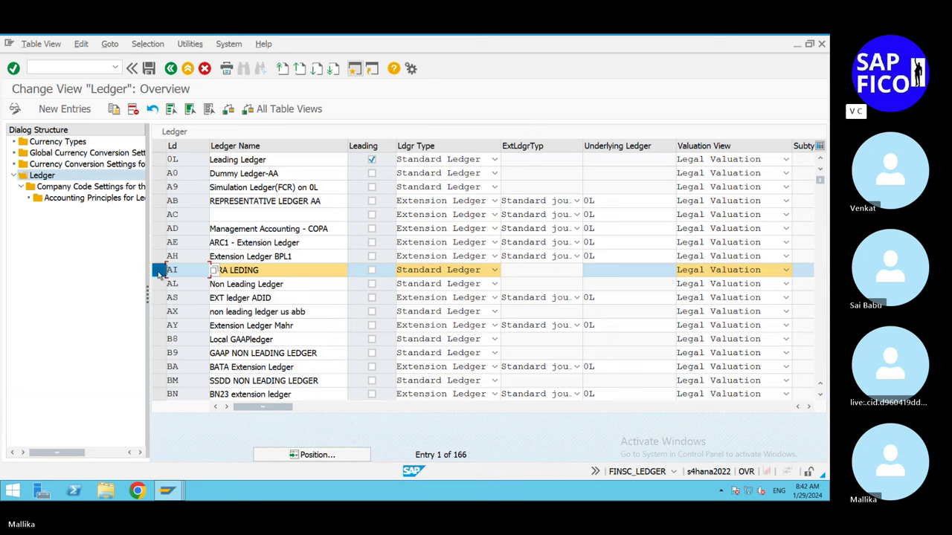
left_click(158, 272)
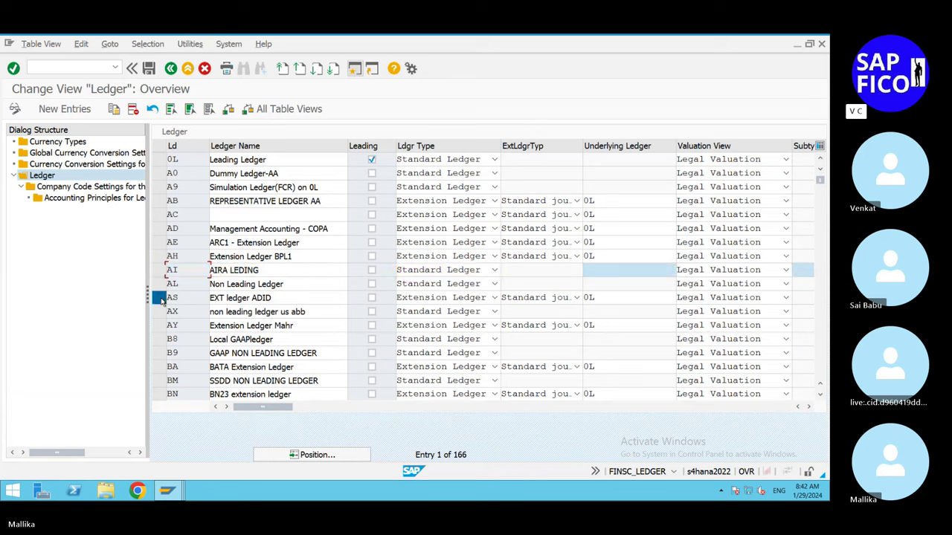
left_click(158, 297)
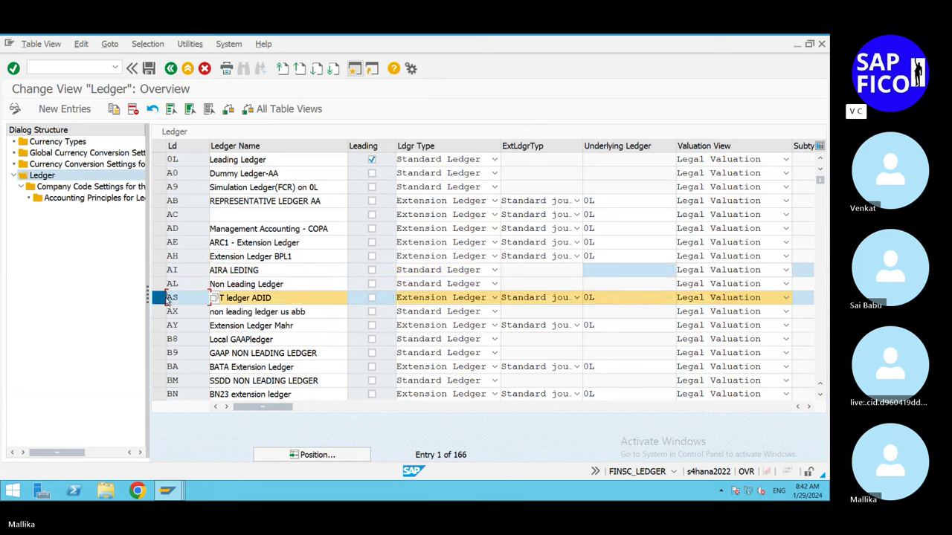
double_click(100, 188)
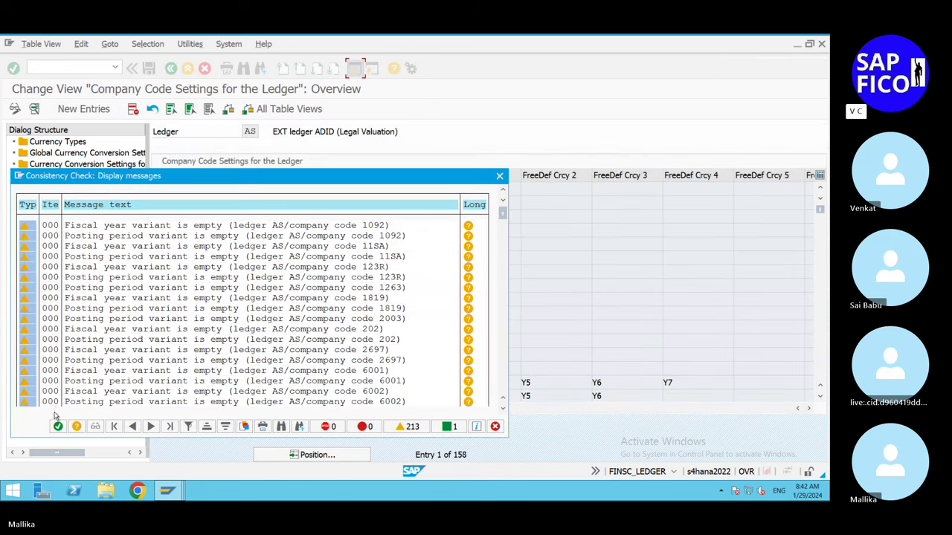
left_click(58, 427)
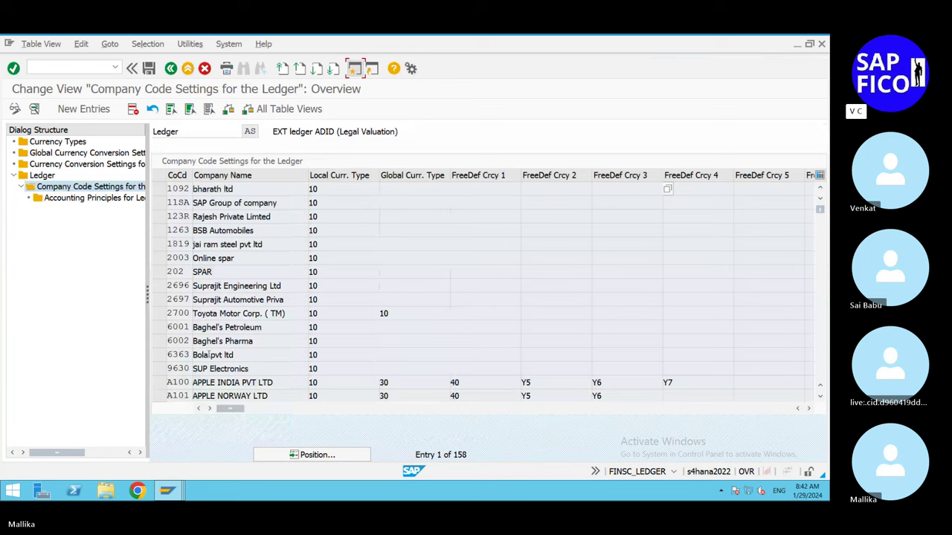
Step: Set company code MAL2's posting period variant to MAPZ in ledger AS and save, acknowledging the consistency check messages
left_click(332, 455)
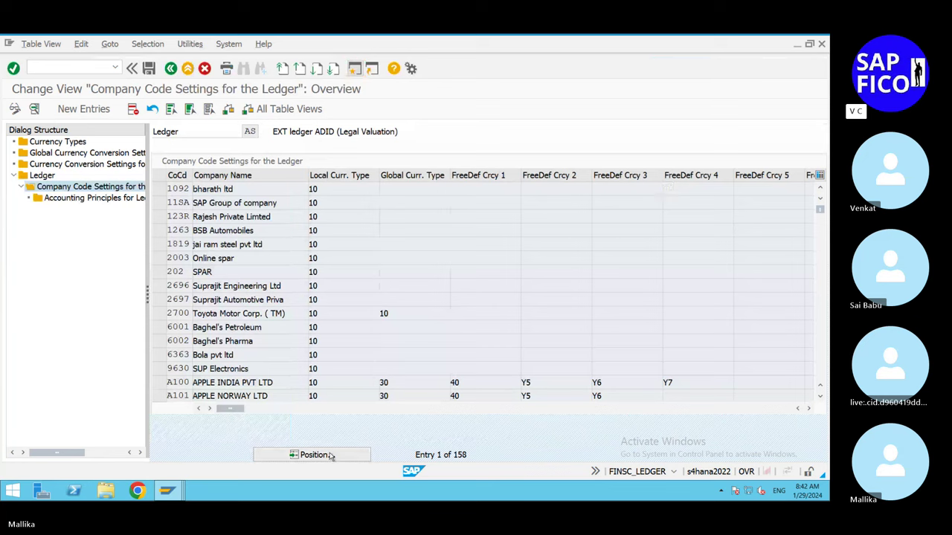
type("MAL2")
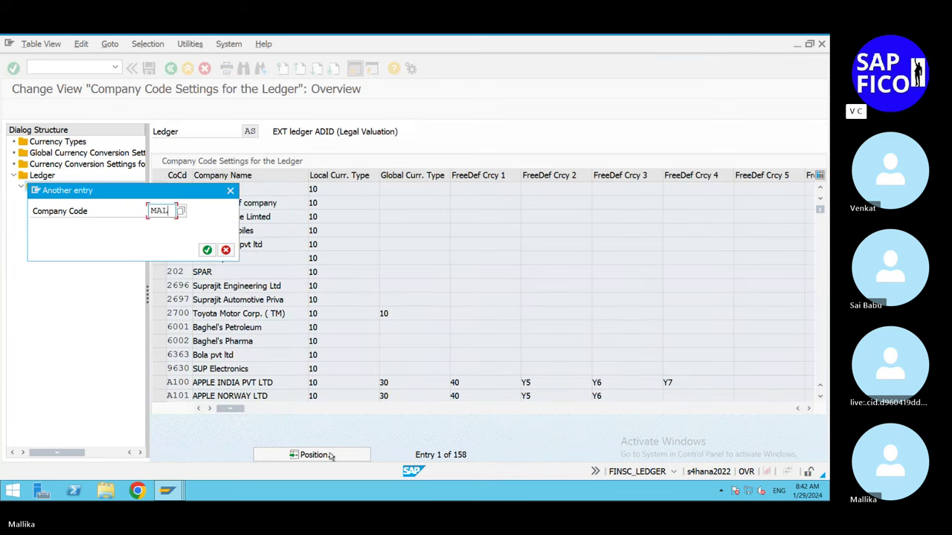
left_click(207, 250)
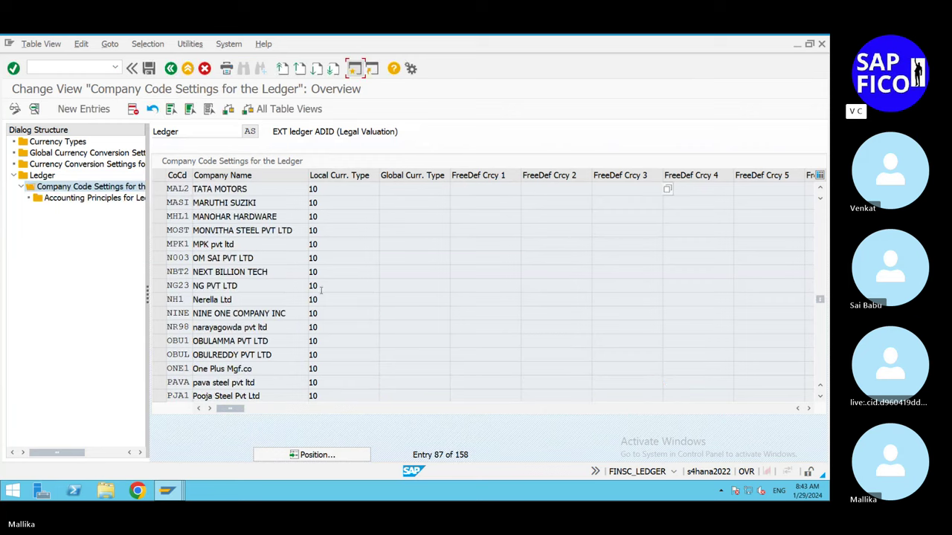
left_click(809, 409)
left_click(809, 409)
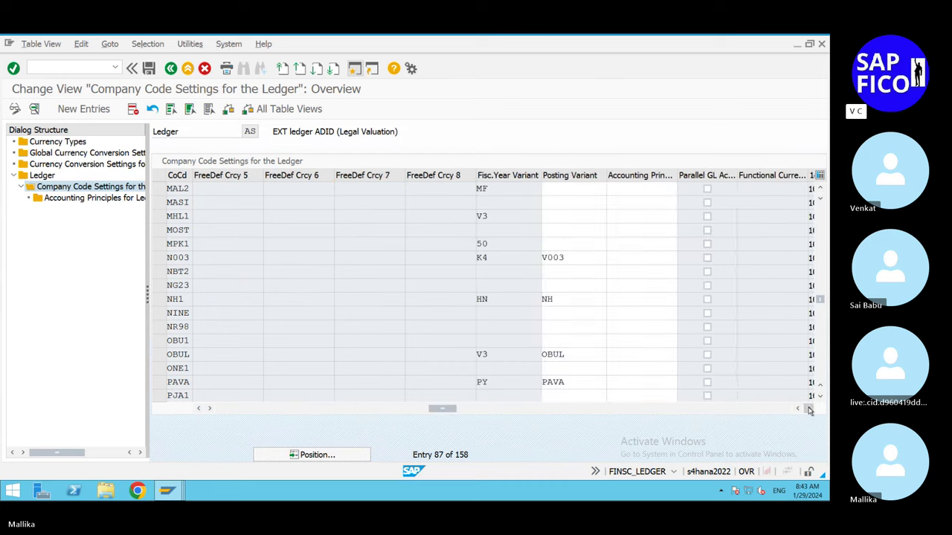
left_click(511, 190)
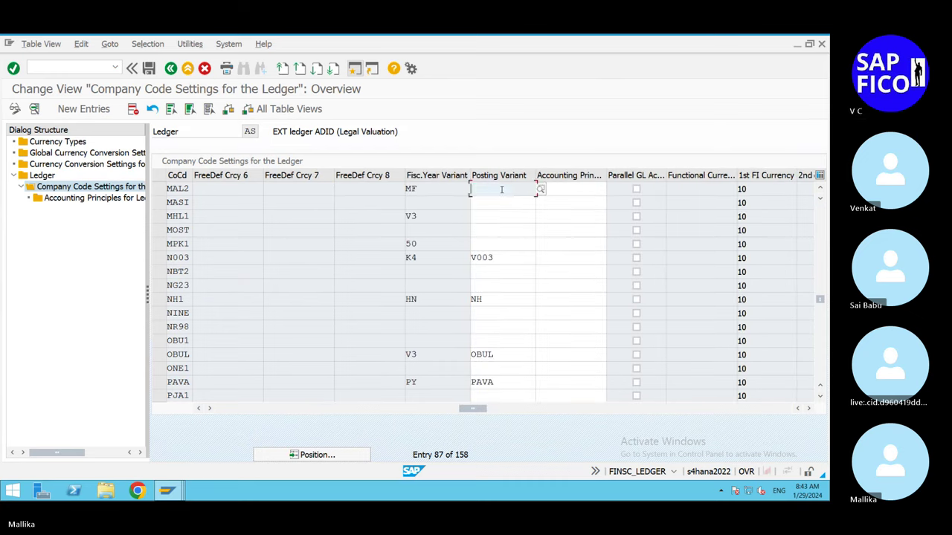
type("MA")
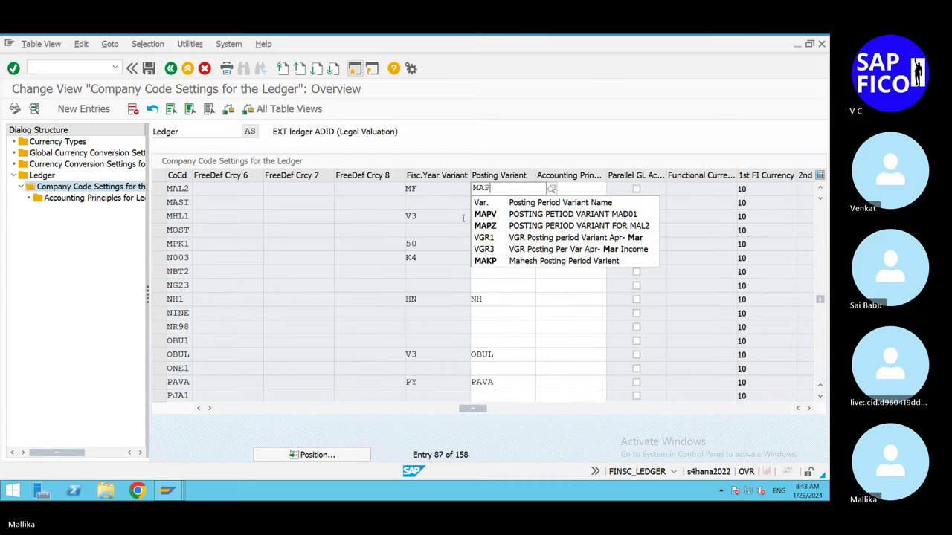
type("P")
left_click(494, 226)
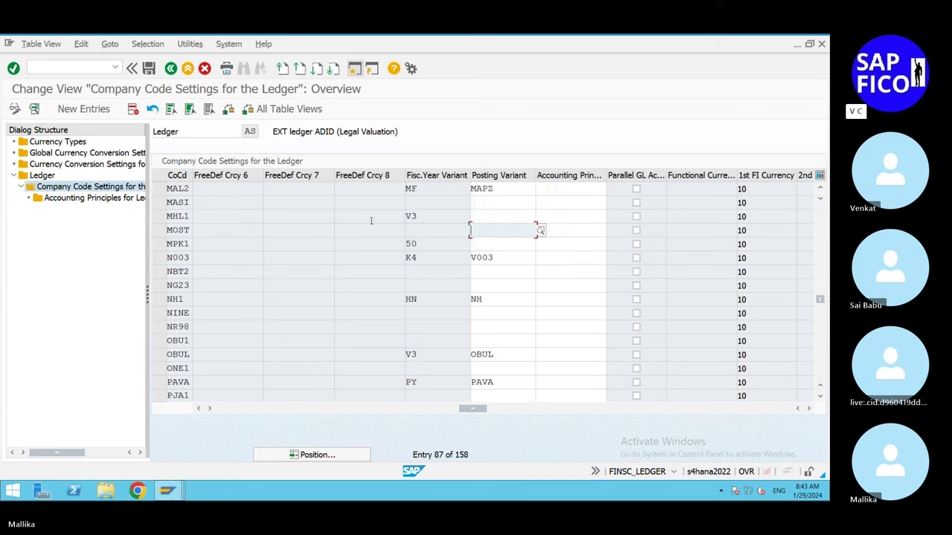
left_click(151, 71)
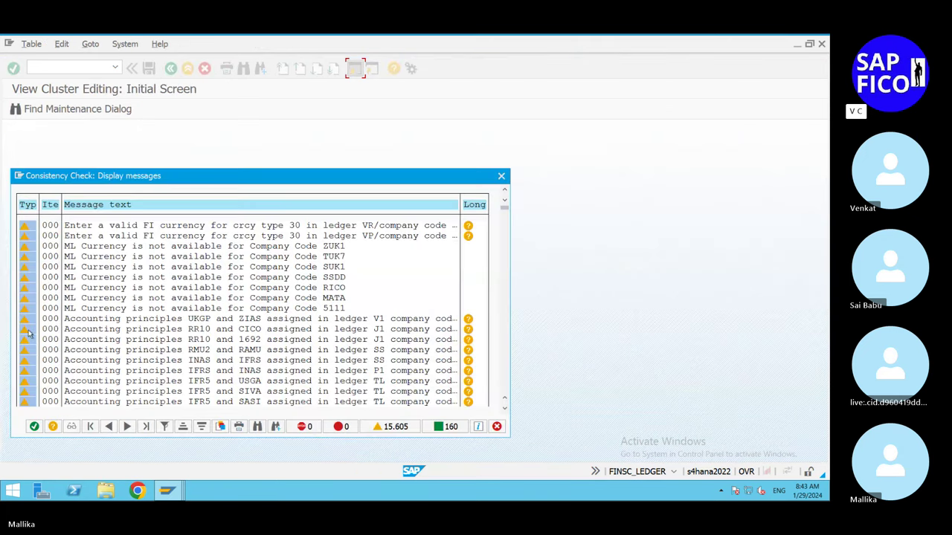
left_click(34, 427)
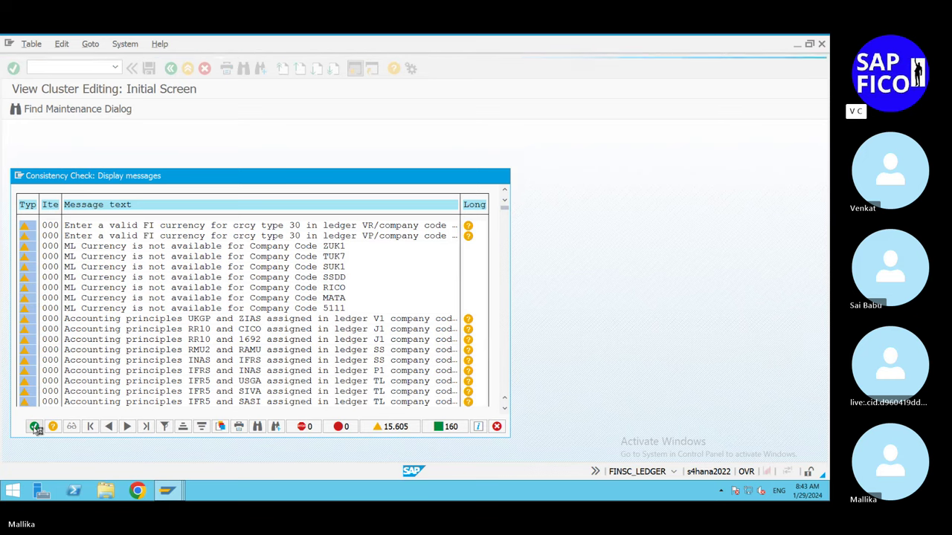
left_click(35, 427)
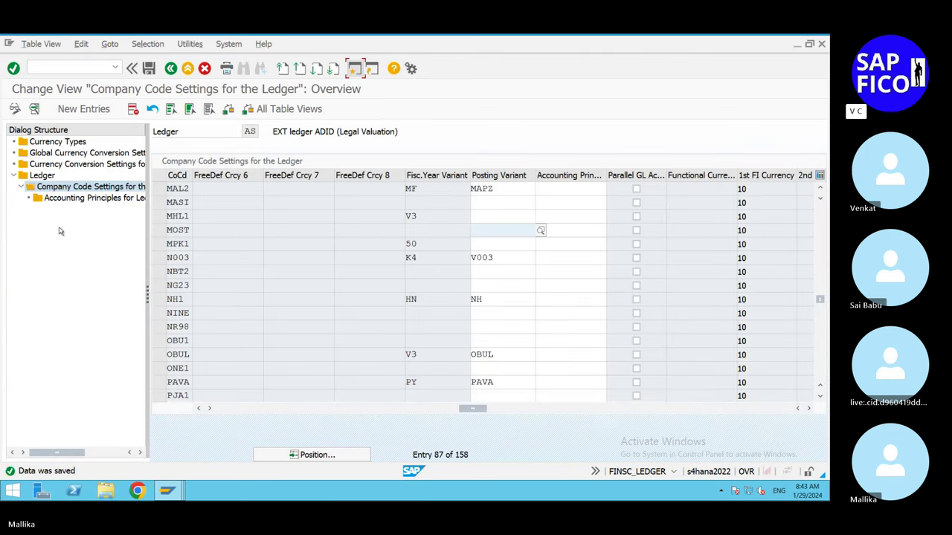
Step: Return from ledger AS's company code settings to the ledger overview and acknowledge the consistency messages
double_click(44, 177)
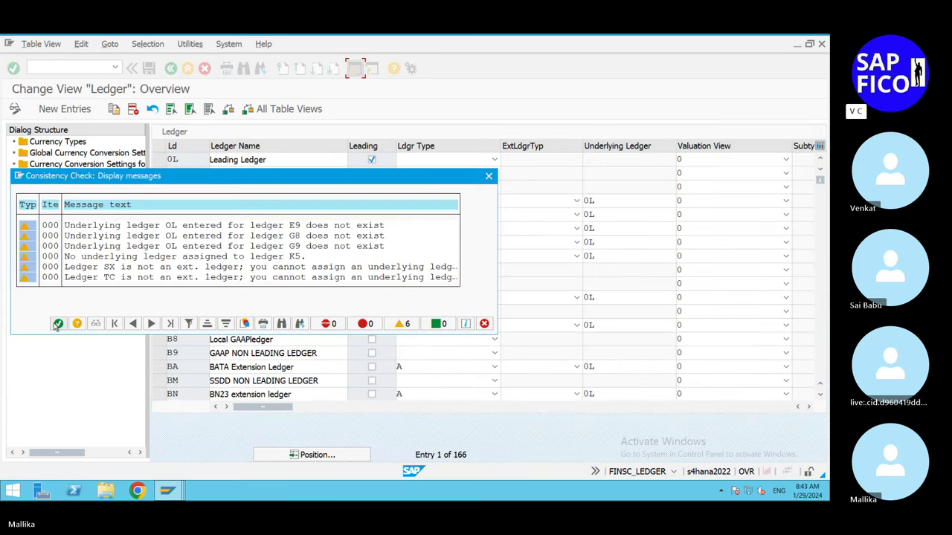
left_click(57, 324)
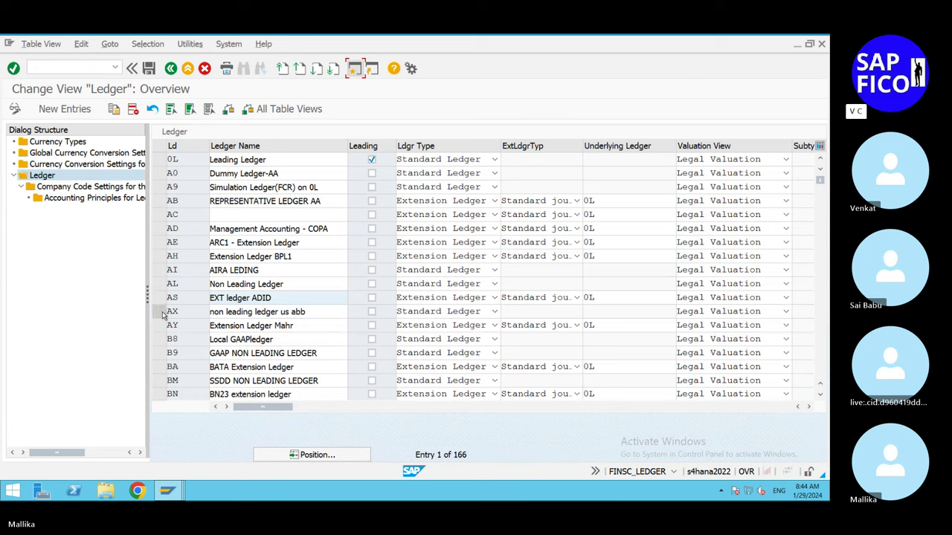
Step: Check the error message log for the next ledger missing MAL2's posting period variant, and select ledger AY in the ledger overview
left_click(168, 490)
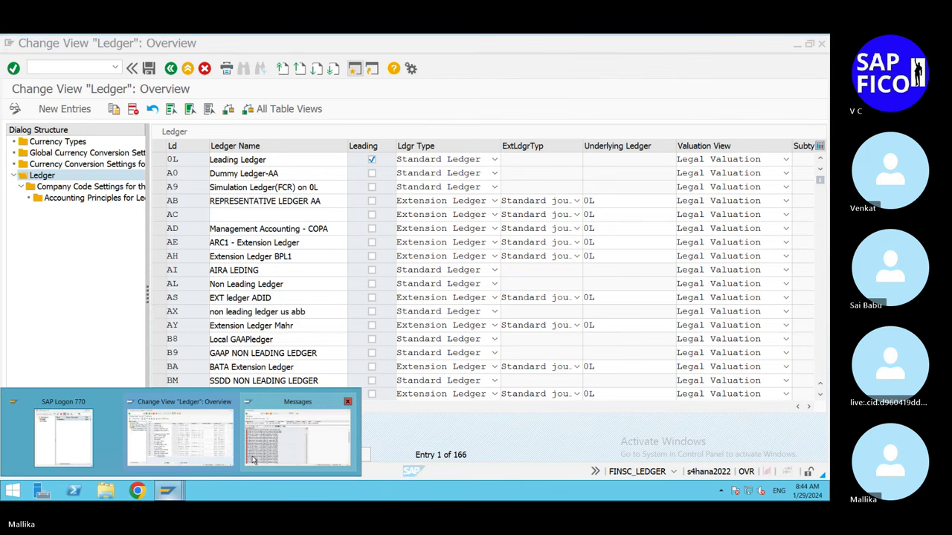
left_click(253, 460)
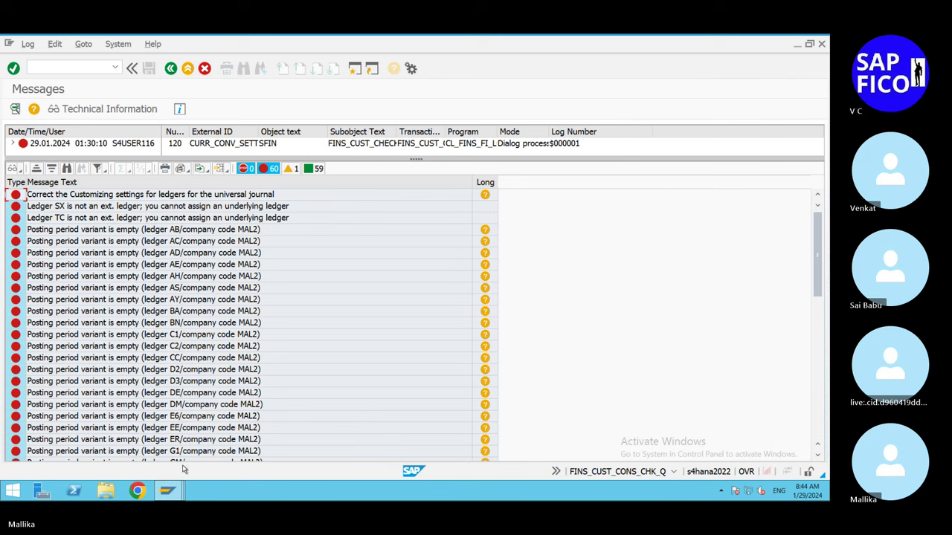
left_click(180, 496)
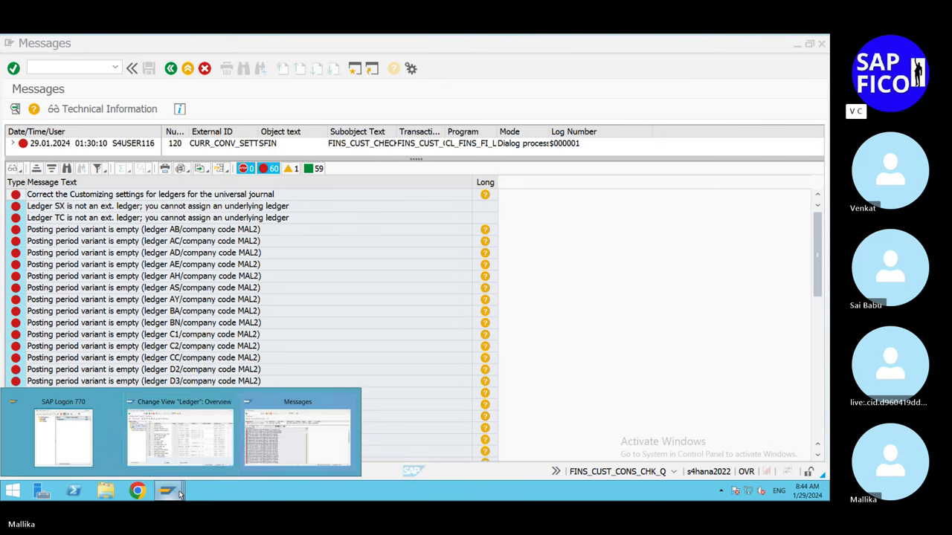
left_click(199, 458)
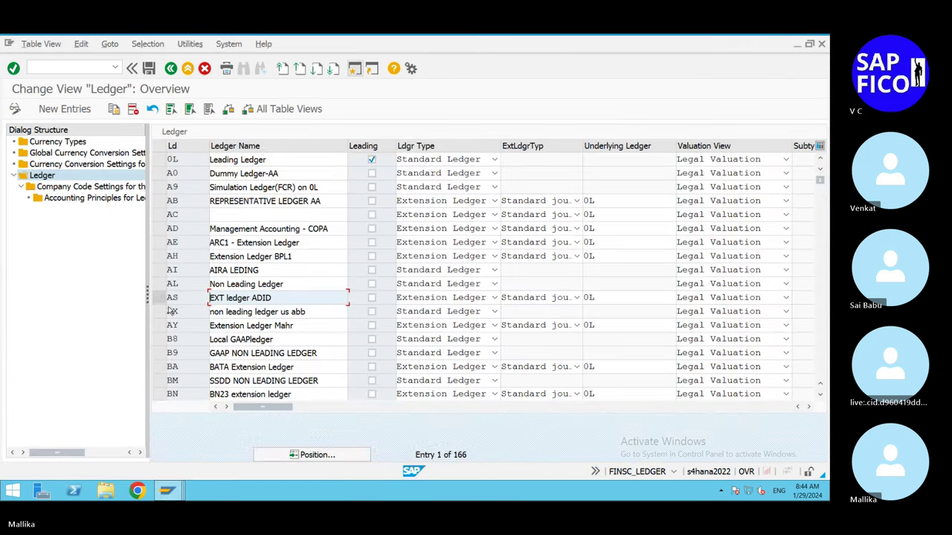
left_click(158, 325)
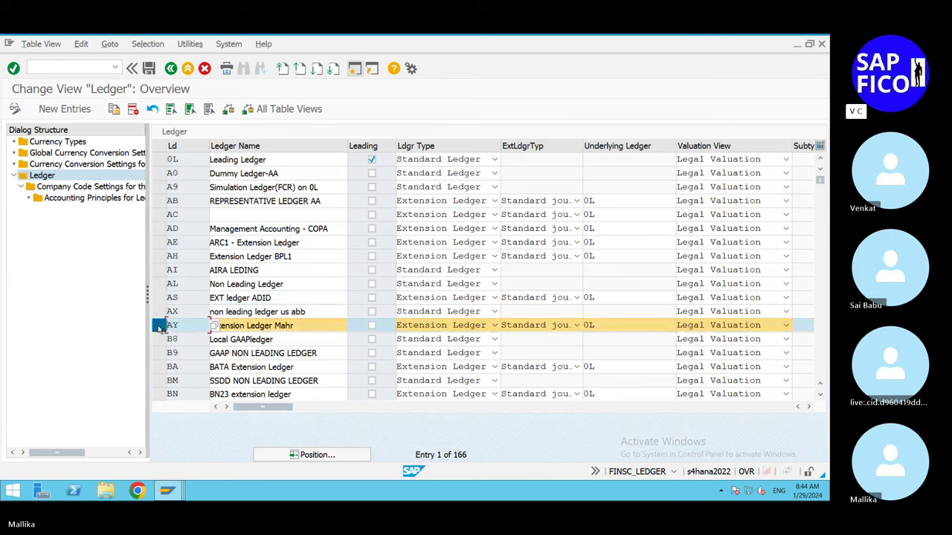
Step: Open the company code settings for extension ledger AY and acknowledge the consistency check messages
left_click(58, 191)
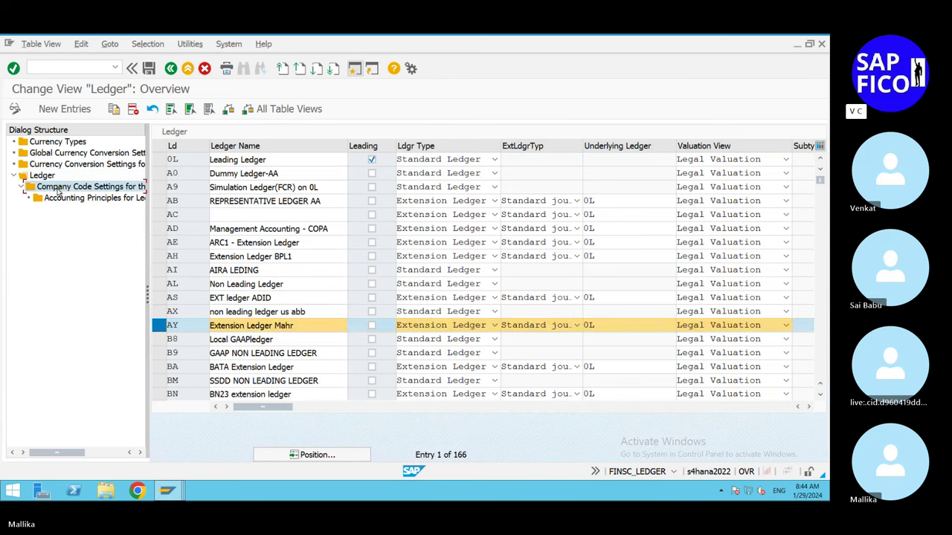
double_click(58, 191)
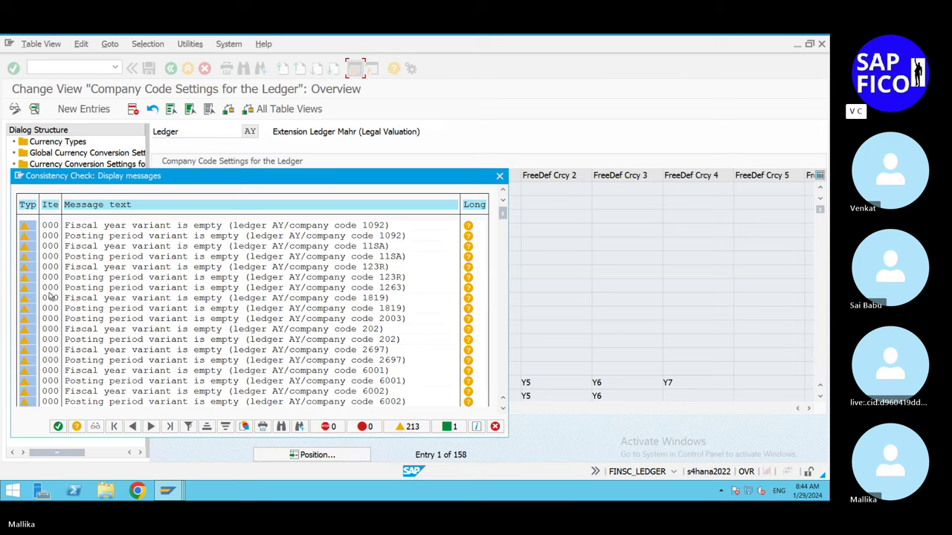
left_click(58, 427)
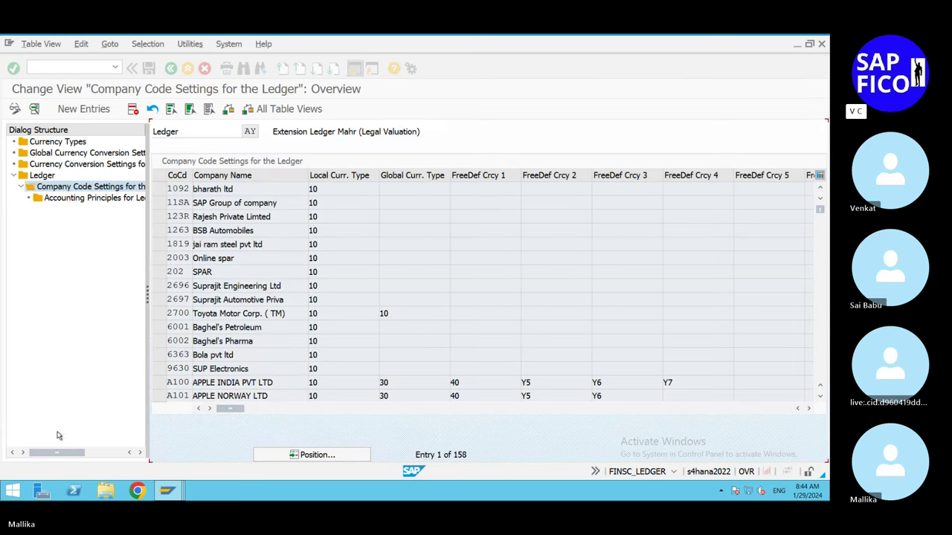
Step: Locate company code MAL2 in ledger AY, set its posting period variant to MAPZ, and save, acknowledging the consistency check messages
left_click(303, 458)
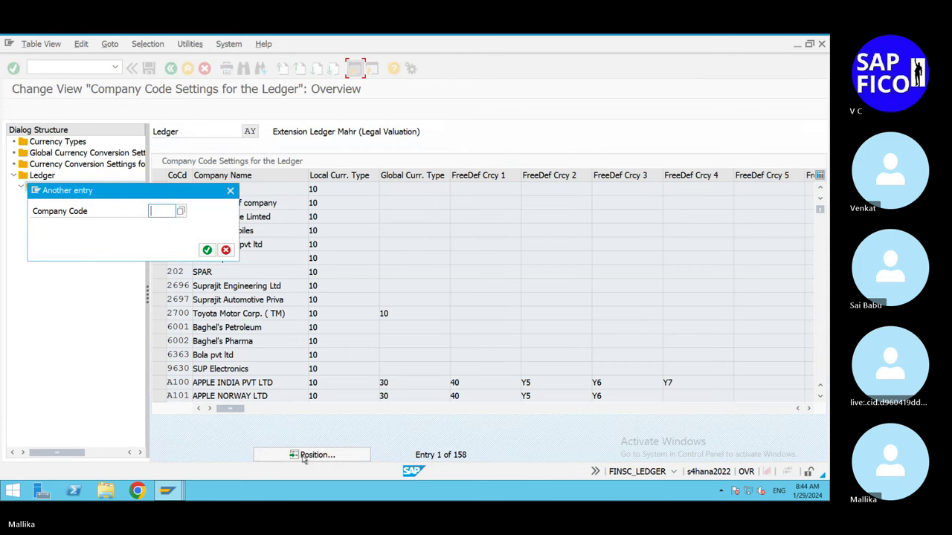
type("MAL2")
left_click(208, 250)
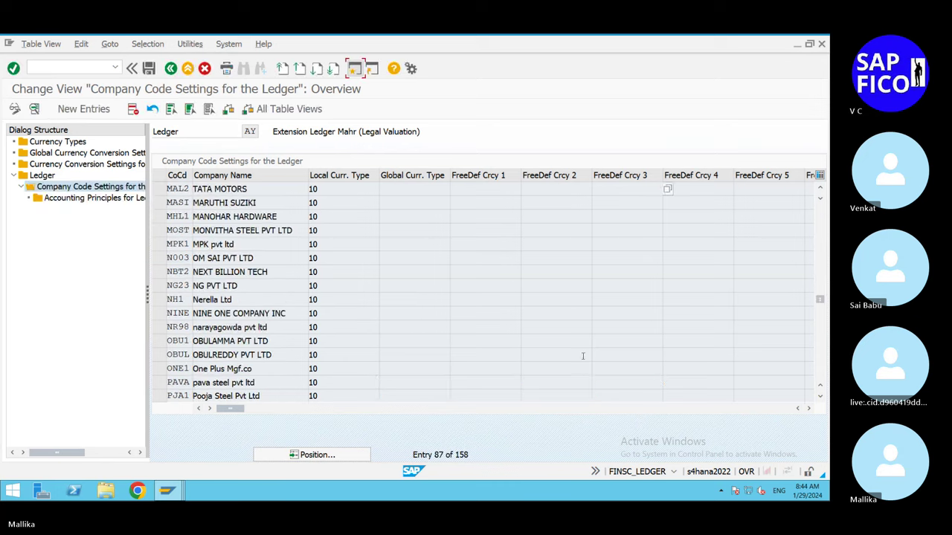
scroll(478, 186, "right", 10)
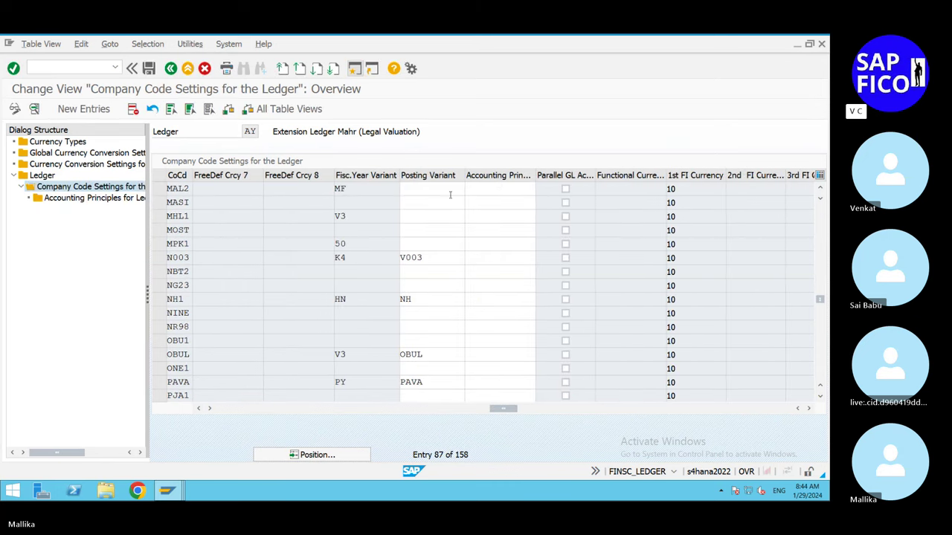
left_click(438, 192)
type("MAP")
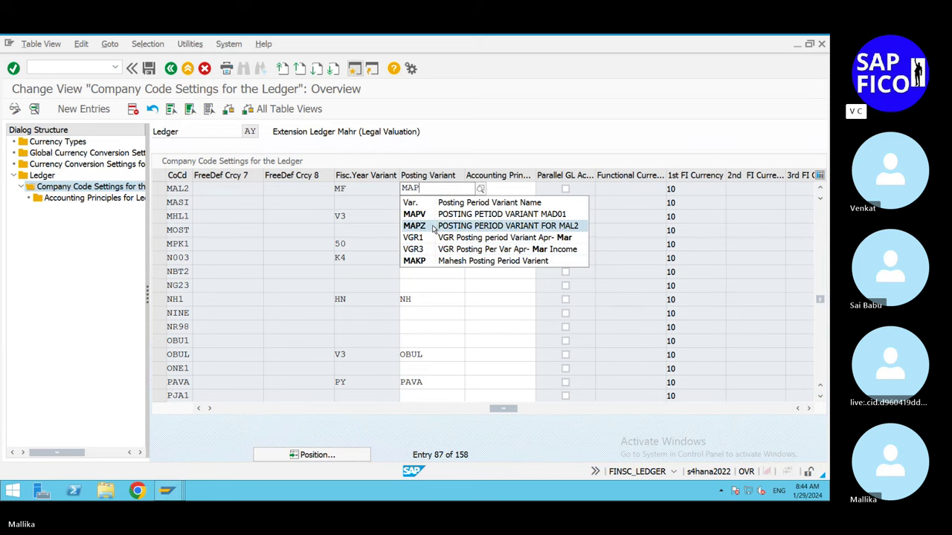
left_click(433, 225)
left_click(169, 71)
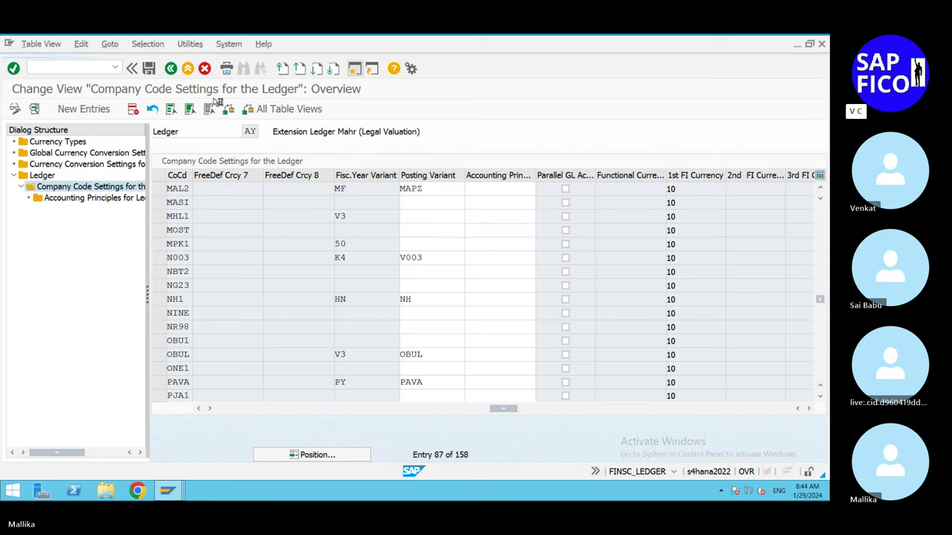
left_click(149, 68)
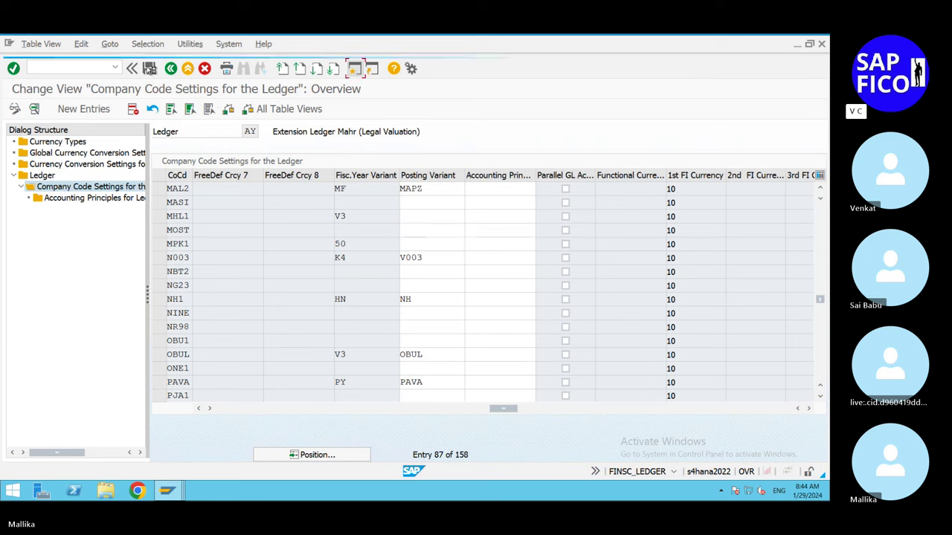
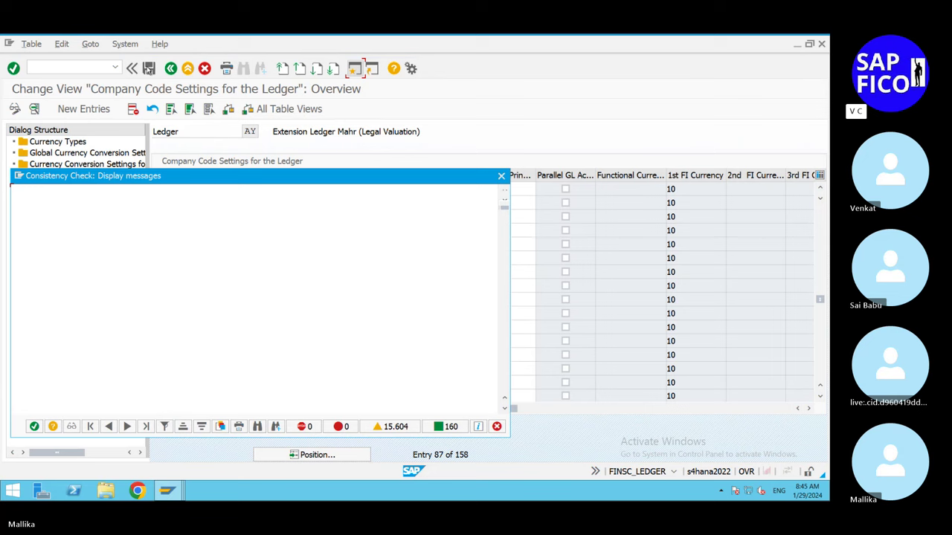
left_click(34, 428)
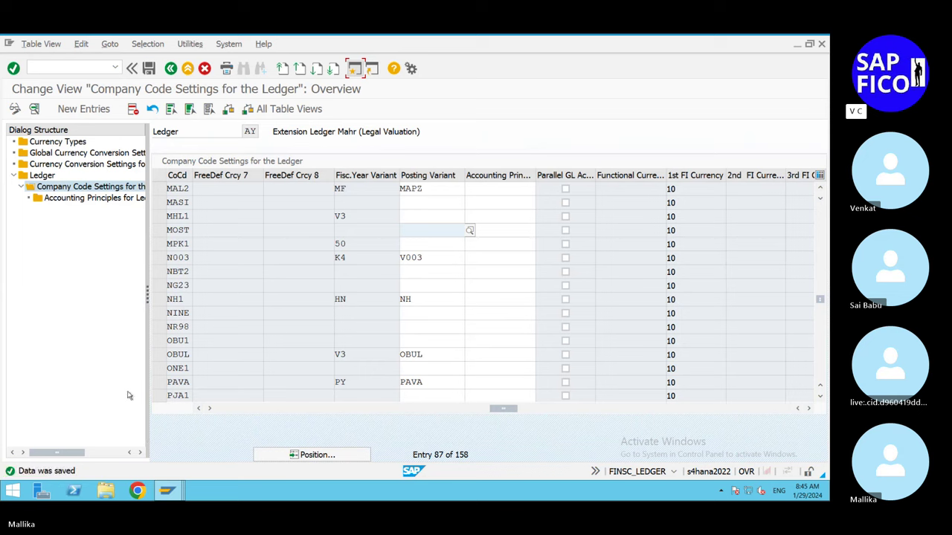
Step: Return to the ledger overview and open the company code settings for extension ledger BA, acknowledging the consistency messages
double_click(45, 177)
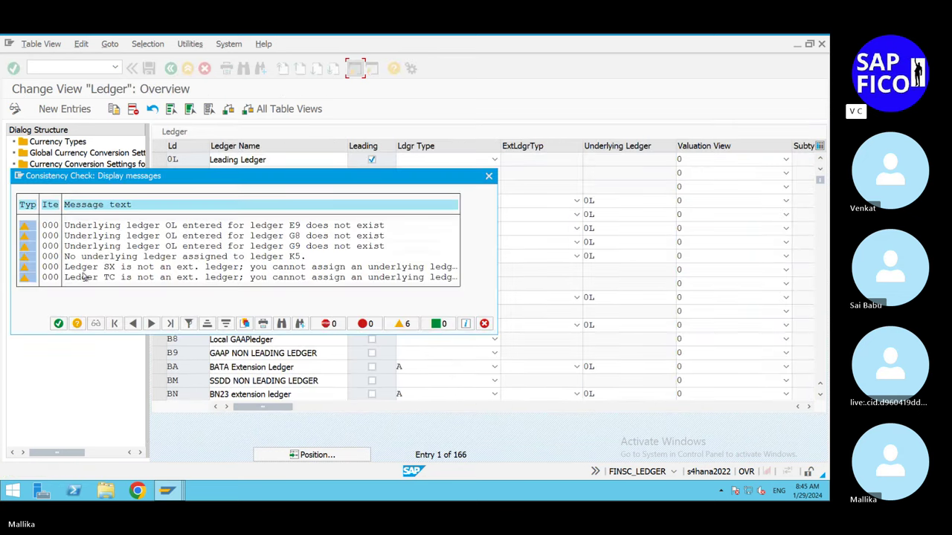
left_click(58, 325)
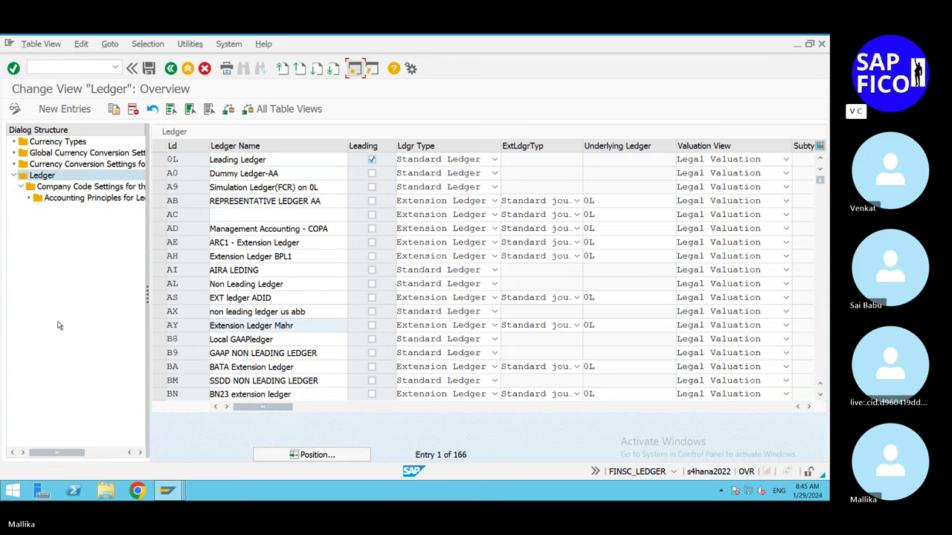
left_click(159, 367)
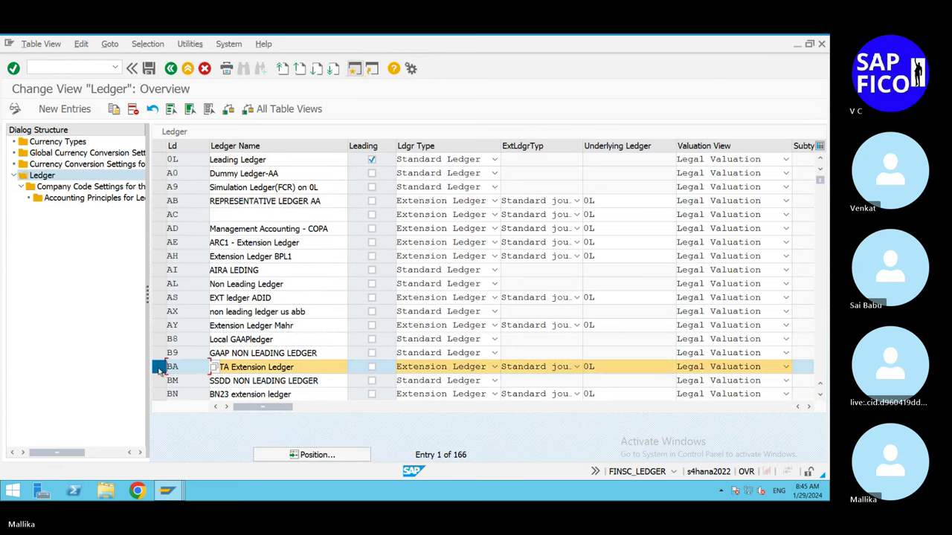
double_click(93, 187)
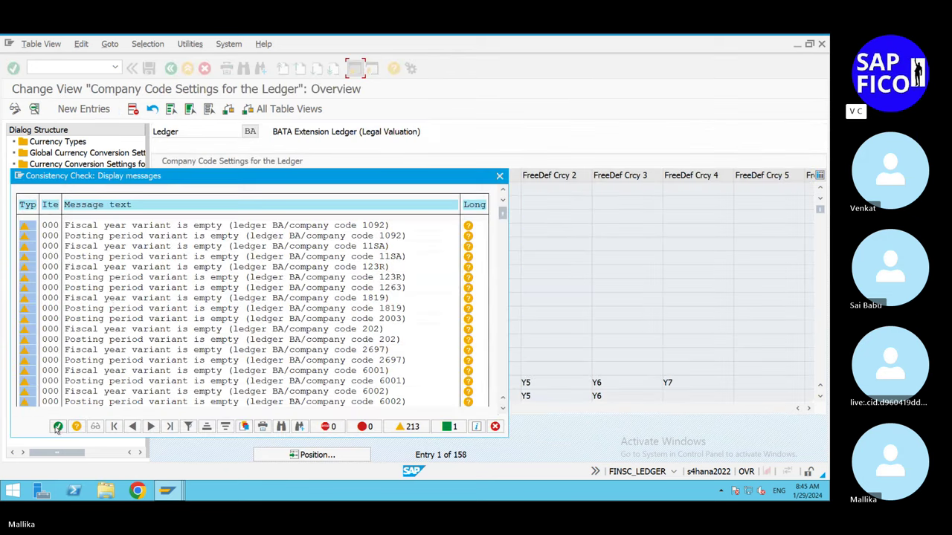
left_click(58, 427)
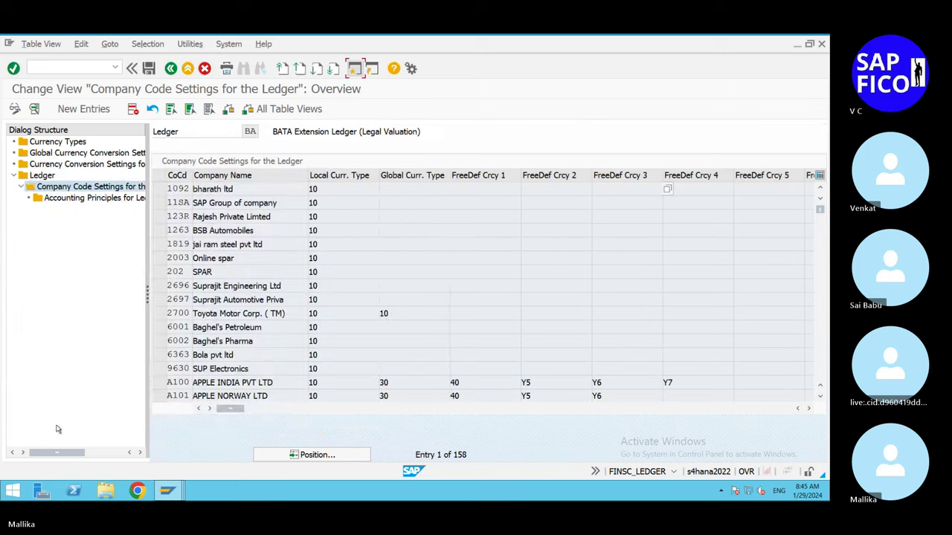
Step: Locate company code MAL2 in ledger BA, set its posting period variant to MAPZ, and save, acknowledging the consistency check messages
left_click(316, 455)
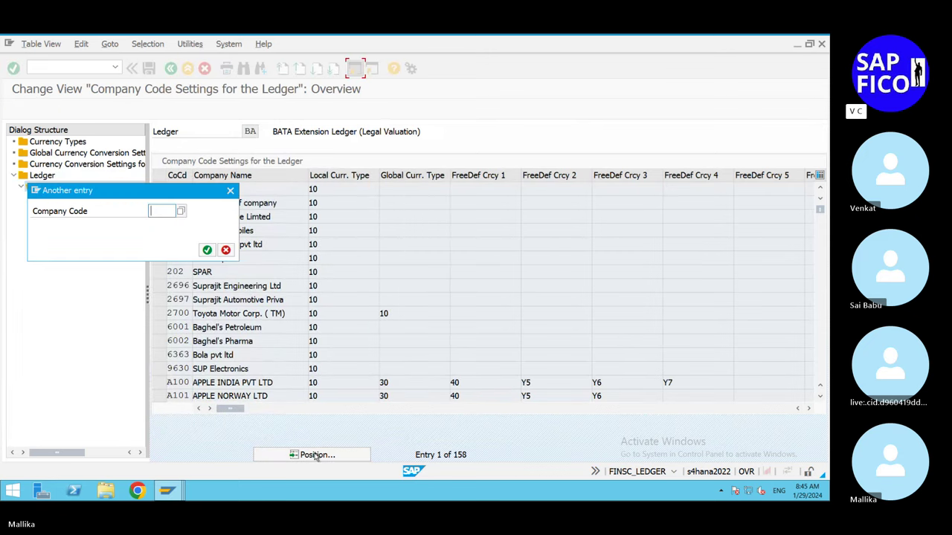
type("MAL2")
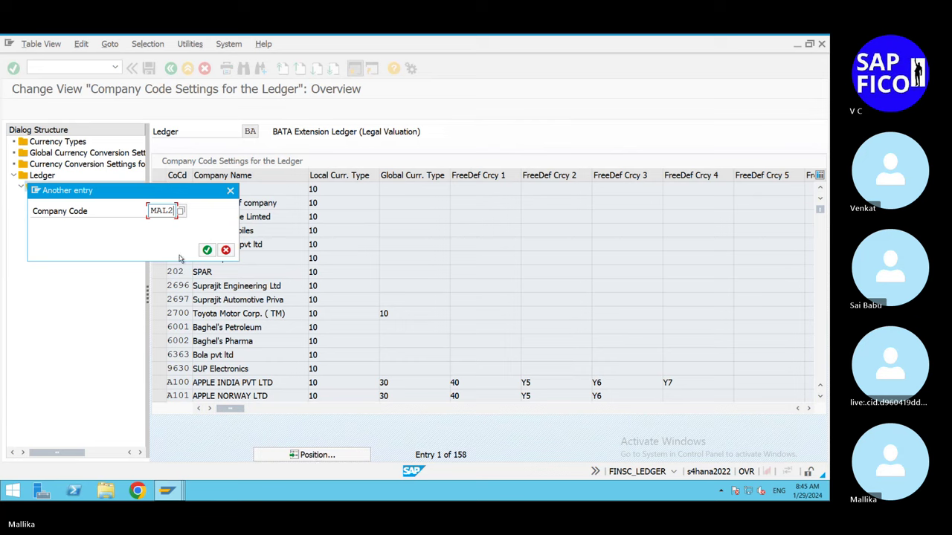
left_click(206, 250)
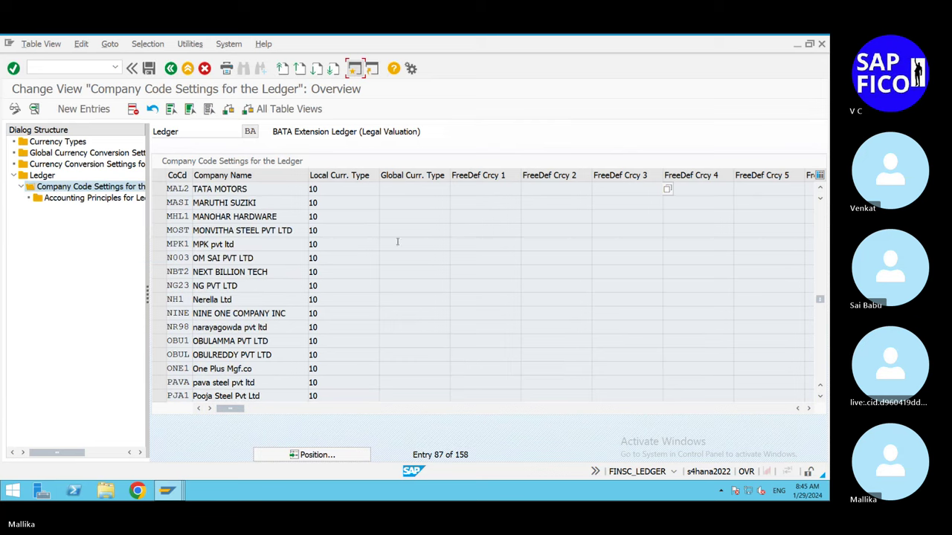
left_click(811, 409)
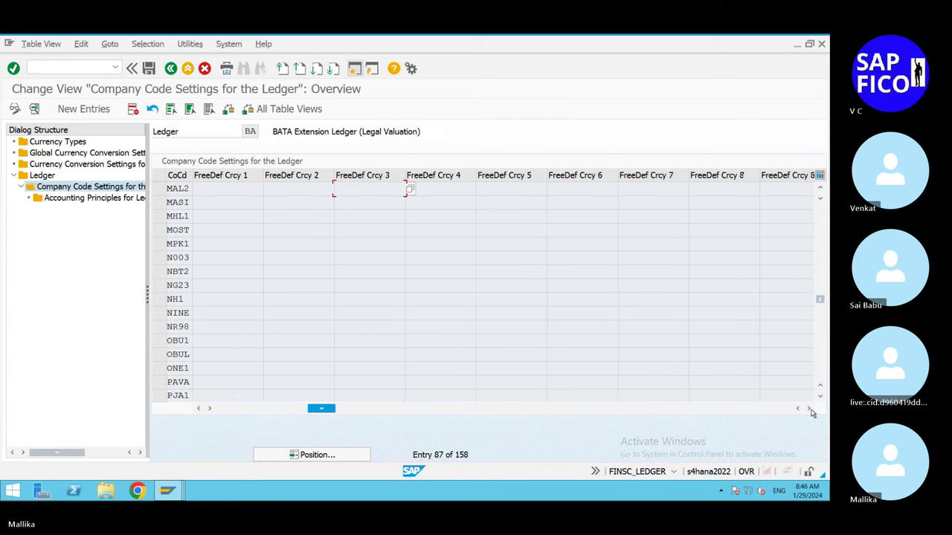
left_click(809, 409)
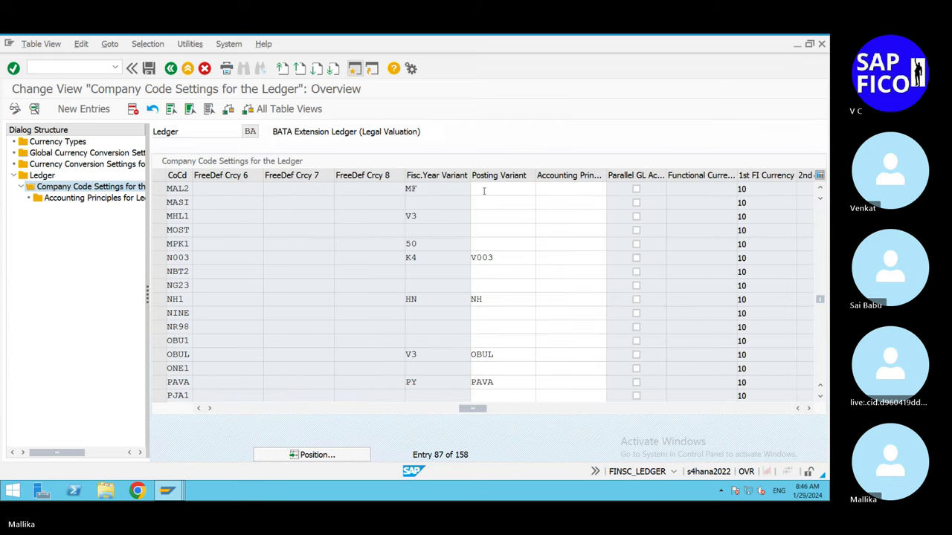
left_click(484, 191)
type("MAP")
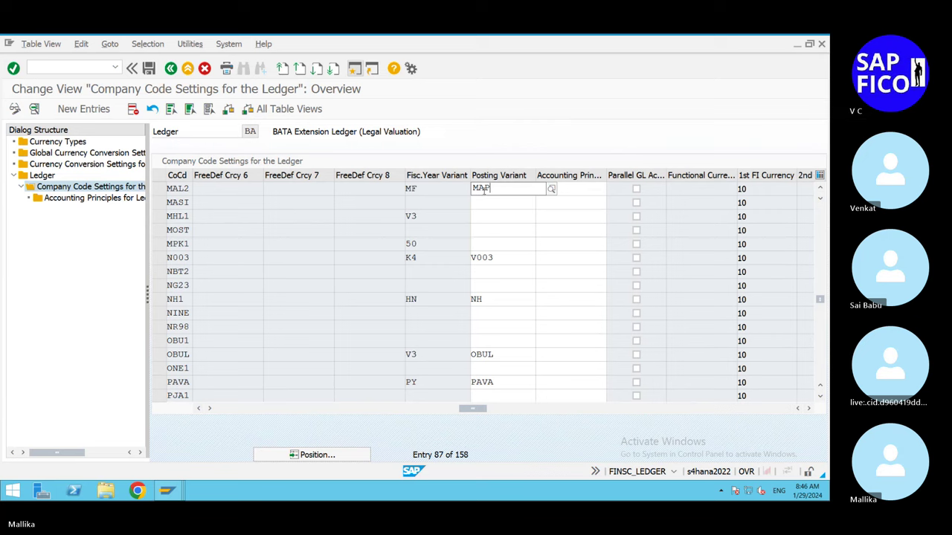
left_click(483, 226)
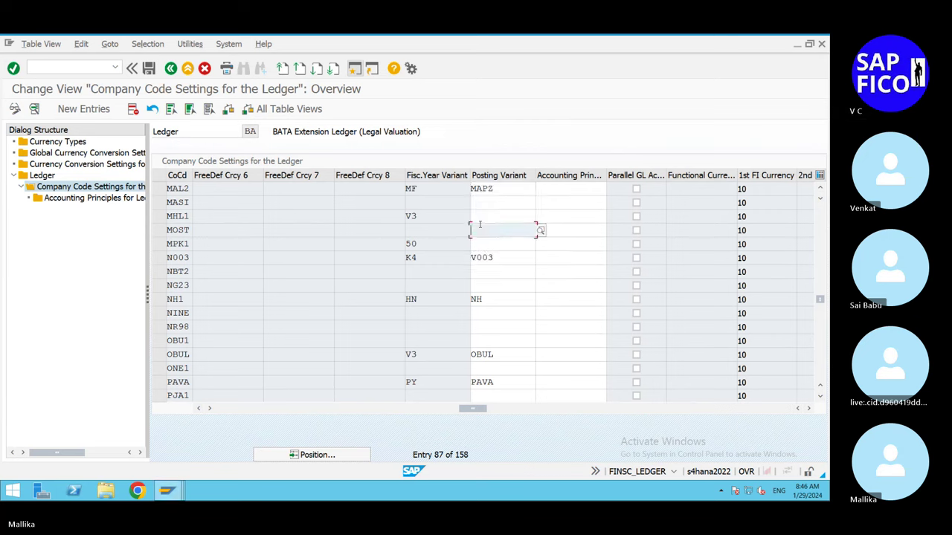
left_click(149, 70)
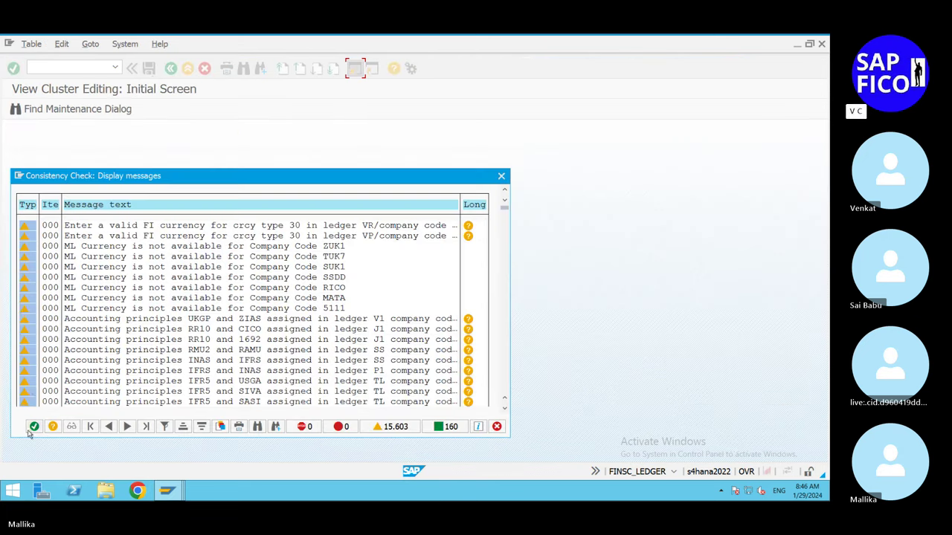
left_click(35, 428)
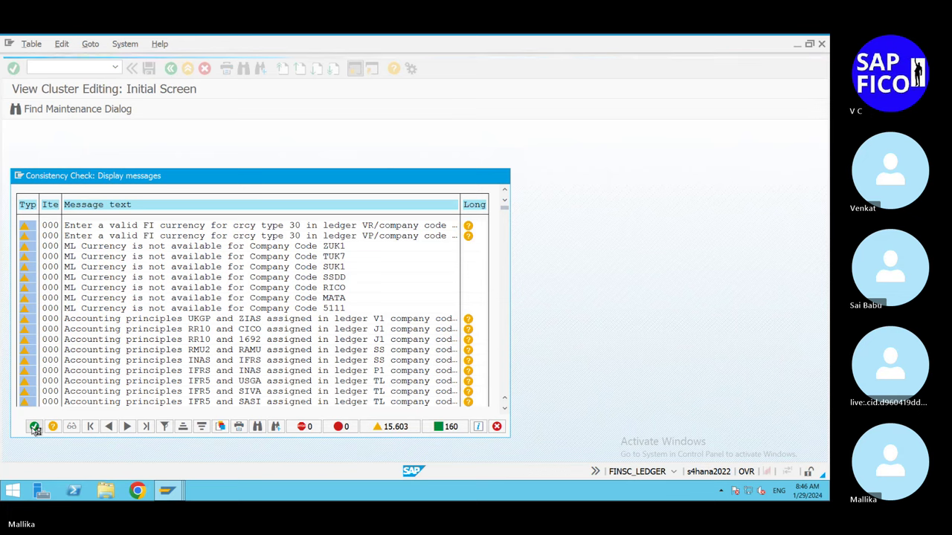
left_click(34, 428)
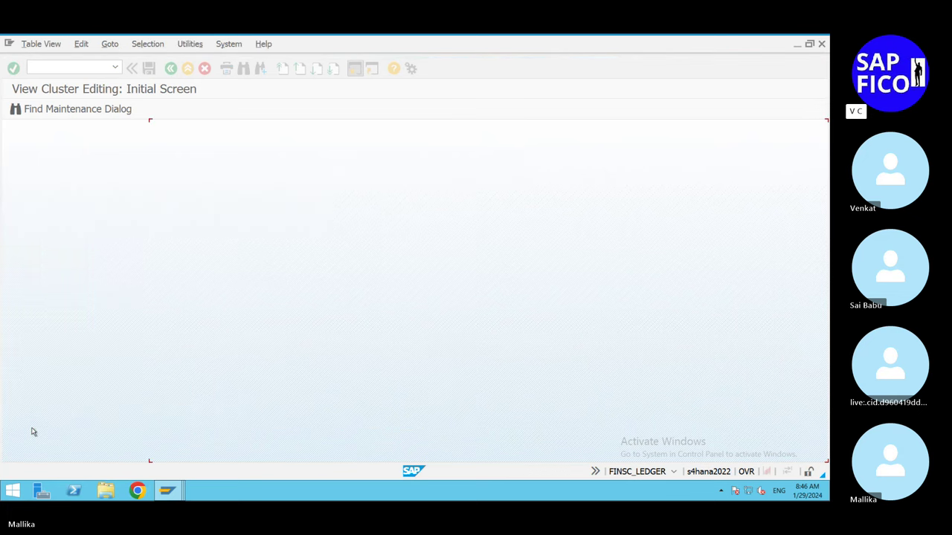
Step: Return to the ledger overview and open the company code settings for extension ledger BN, acknowledging the consistency messages
left_click(47, 177)
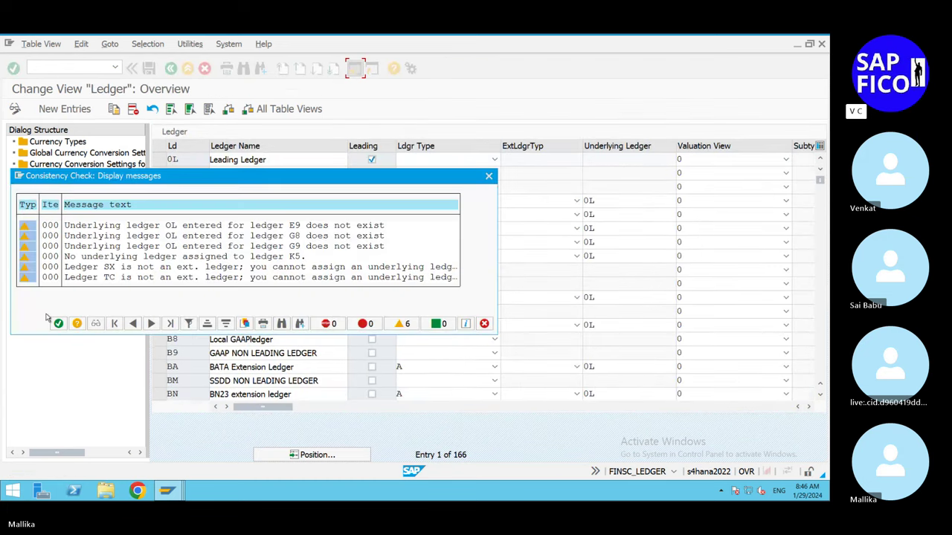
left_click(57, 324)
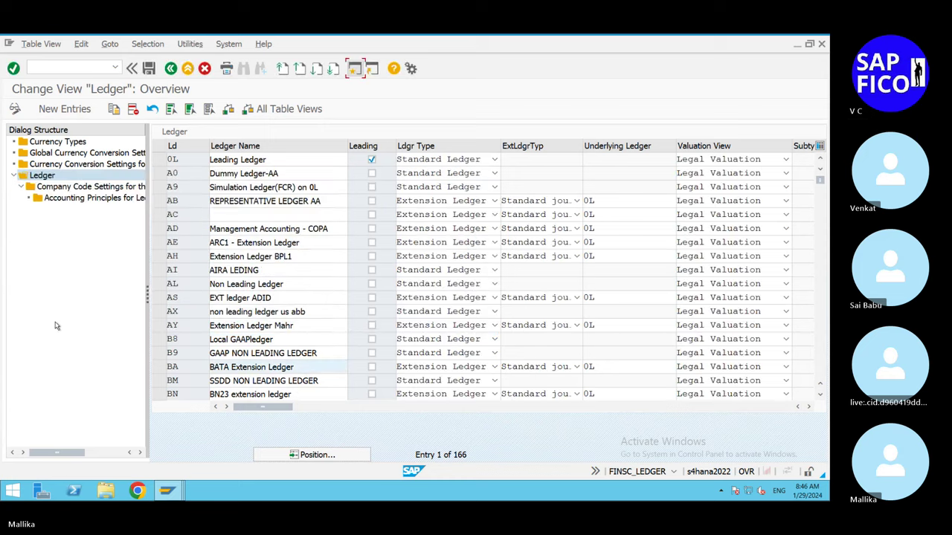
left_click(158, 394)
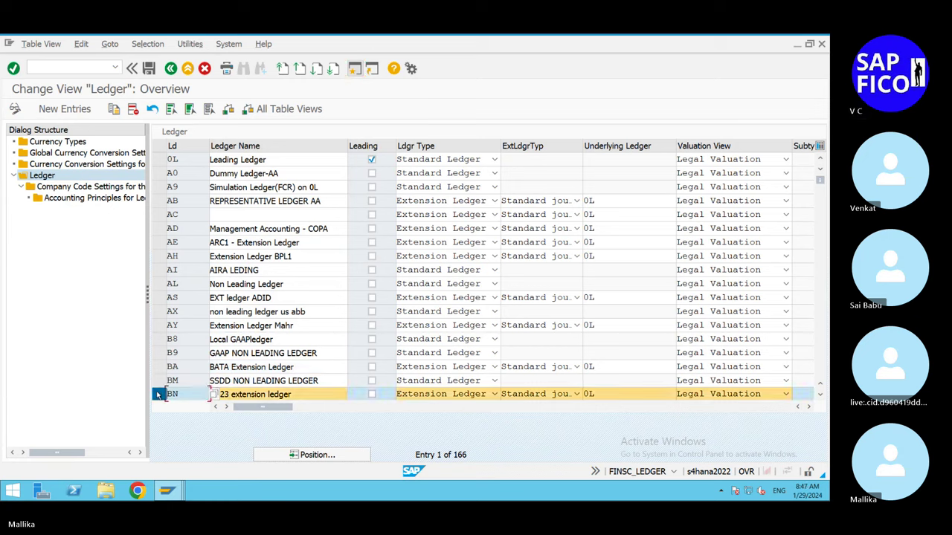
double_click(93, 188)
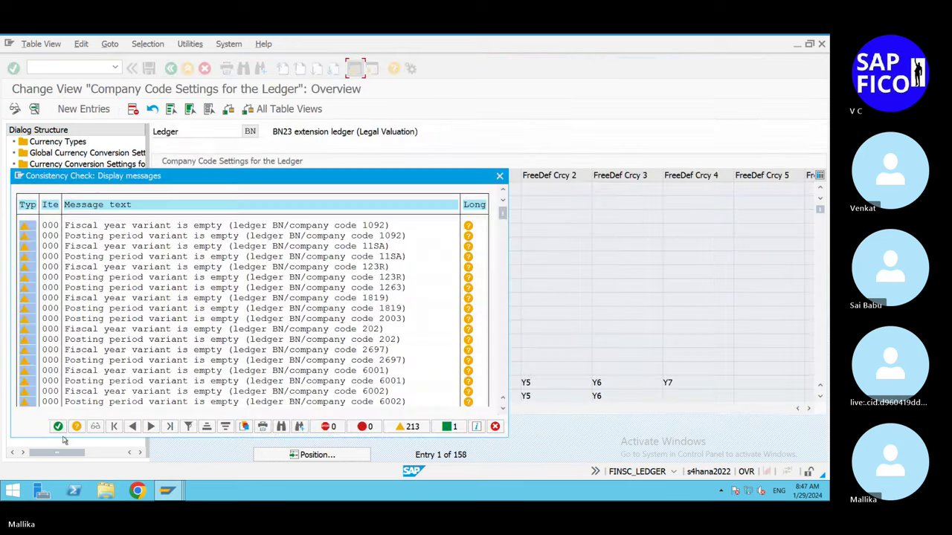
left_click(58, 427)
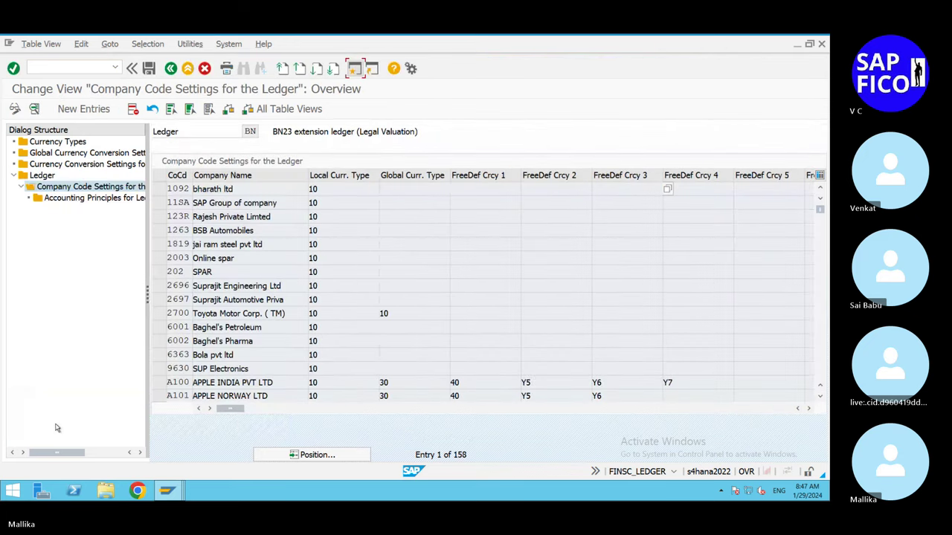
Step: Locate company code MAL2 in ledger BN, set its posting period variant to MAPZ, and save, acknowledging the consistency check messages
left_click(328, 456)
type("M")
key("Down")
key("Return")
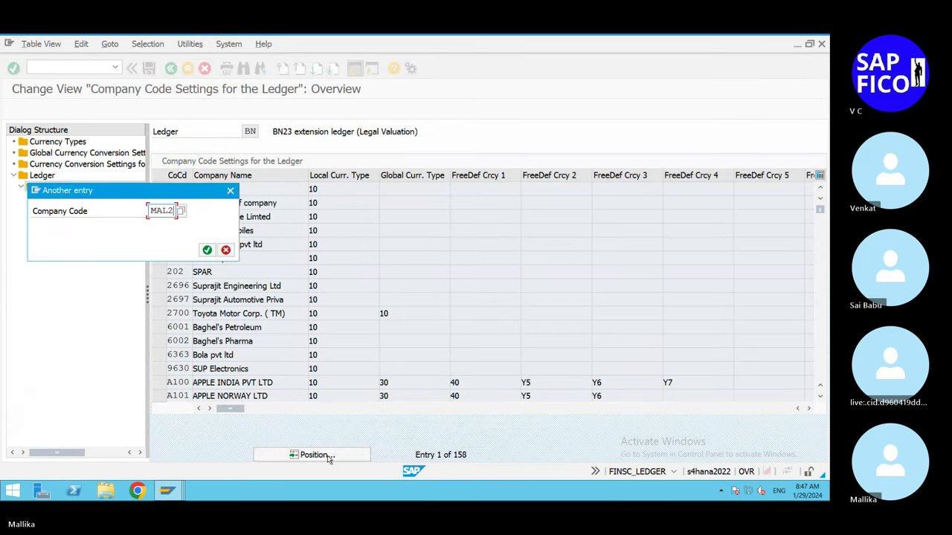
left_click(209, 252)
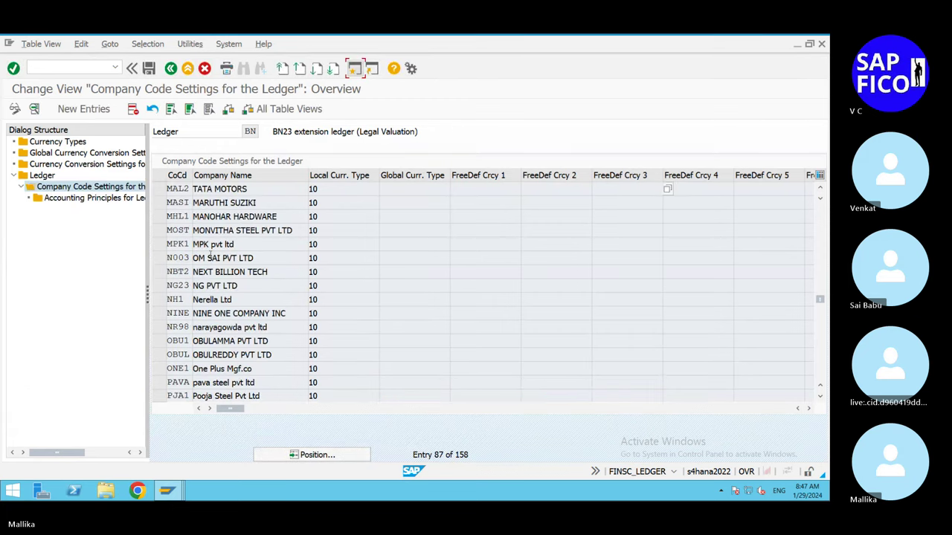
left_click(809, 409)
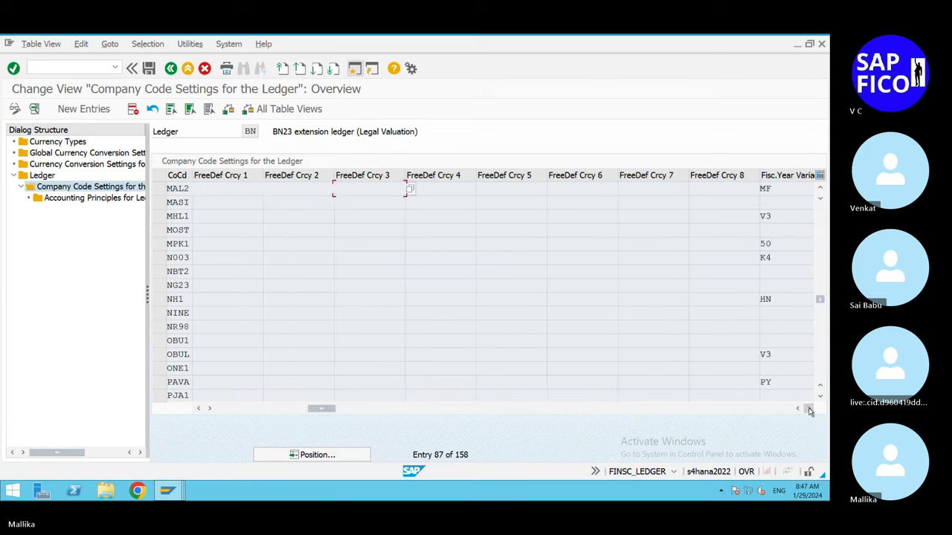
left_click(492, 191)
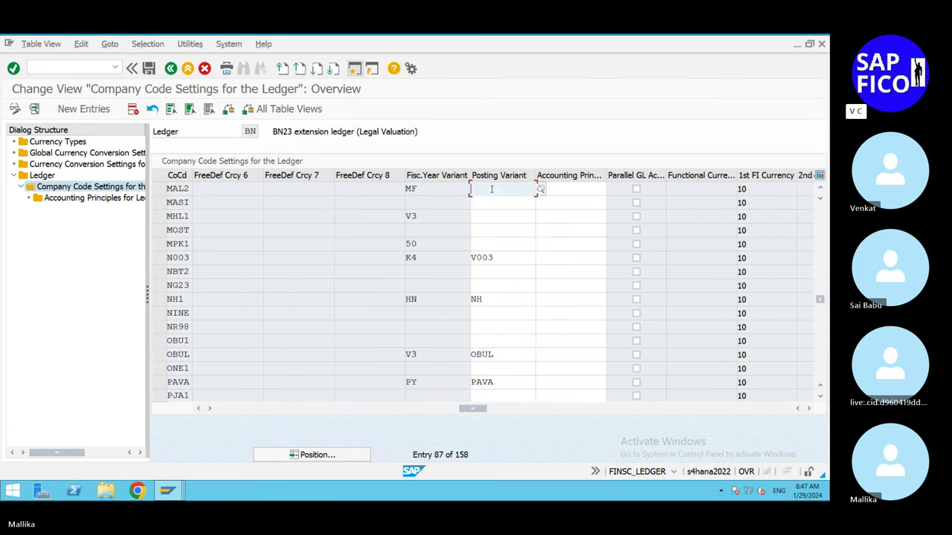
type("MAP")
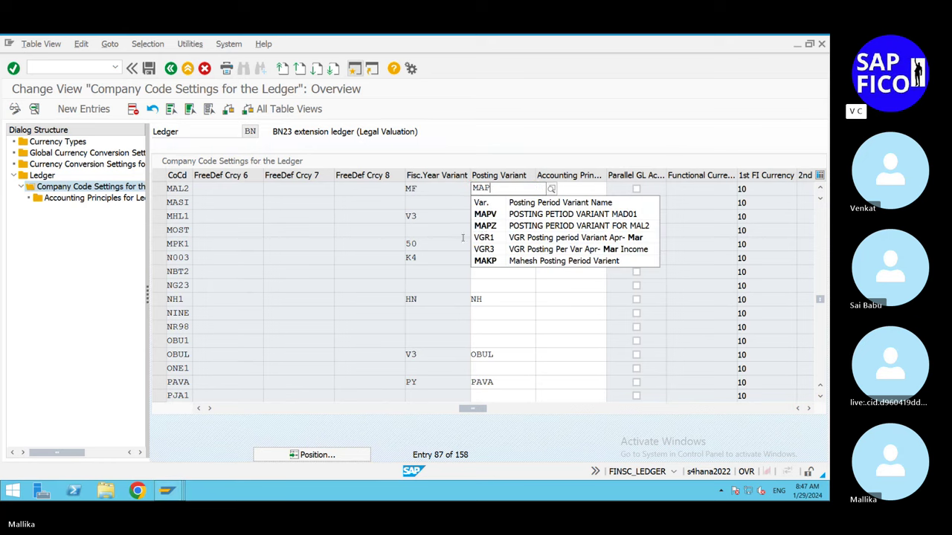
left_click(504, 226)
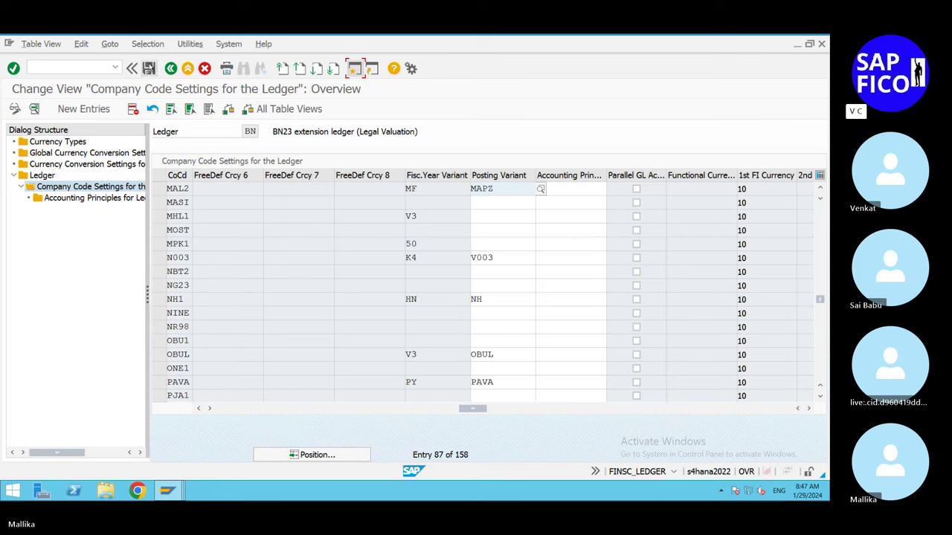
left_click(148, 67)
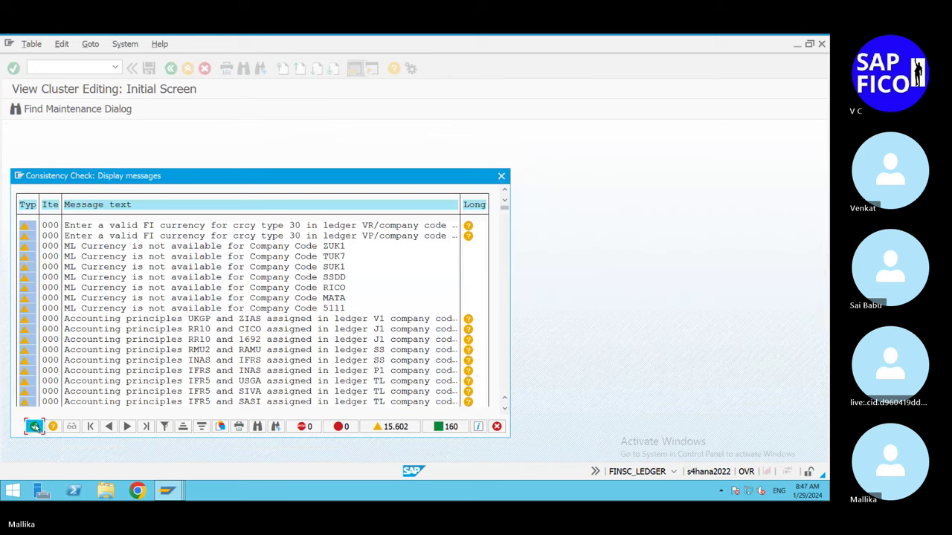
left_click(35, 426)
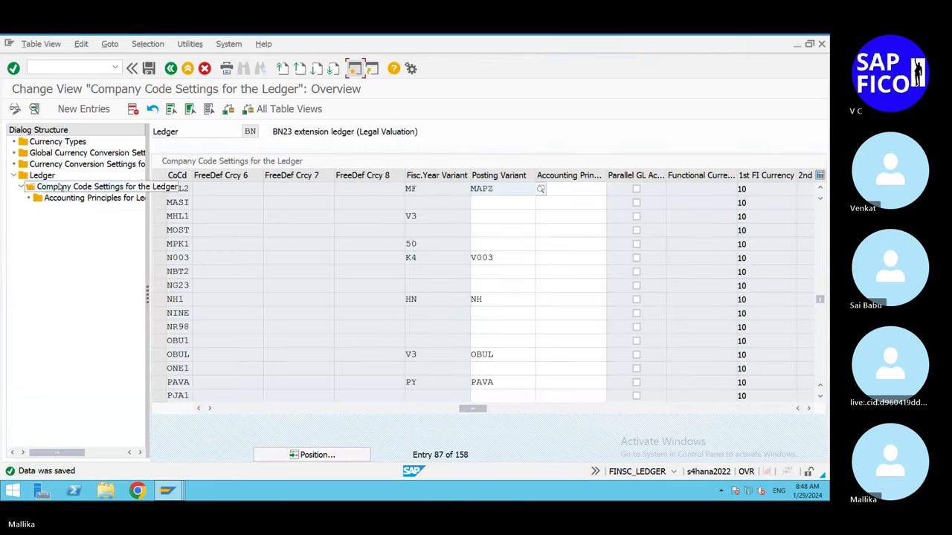
Step: Return to the ledger overview and open the company code settings for extension ledger C1, acknowledging the consistency messages
double_click(52, 177)
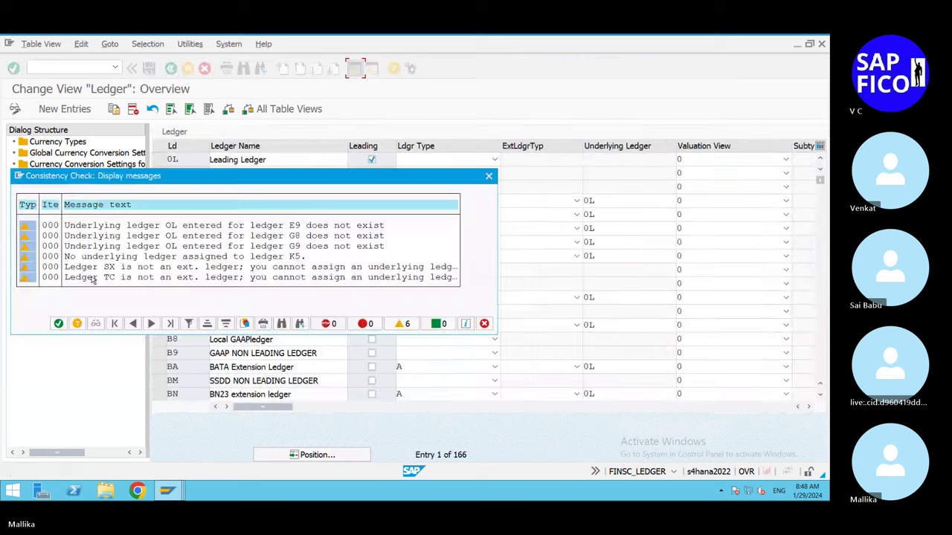
left_click(59, 324)
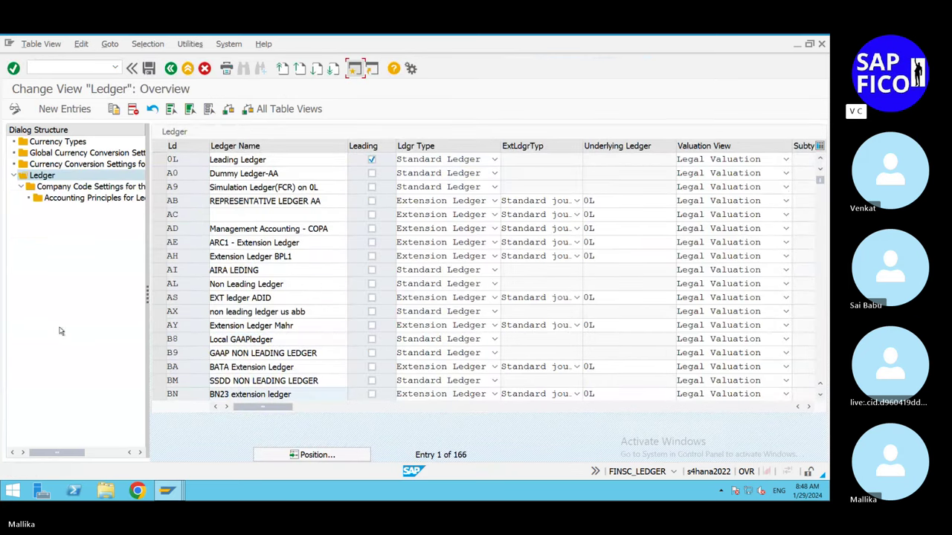
left_click(820, 396)
left_click(820, 396)
left_click(820, 396)
left_click(820, 395)
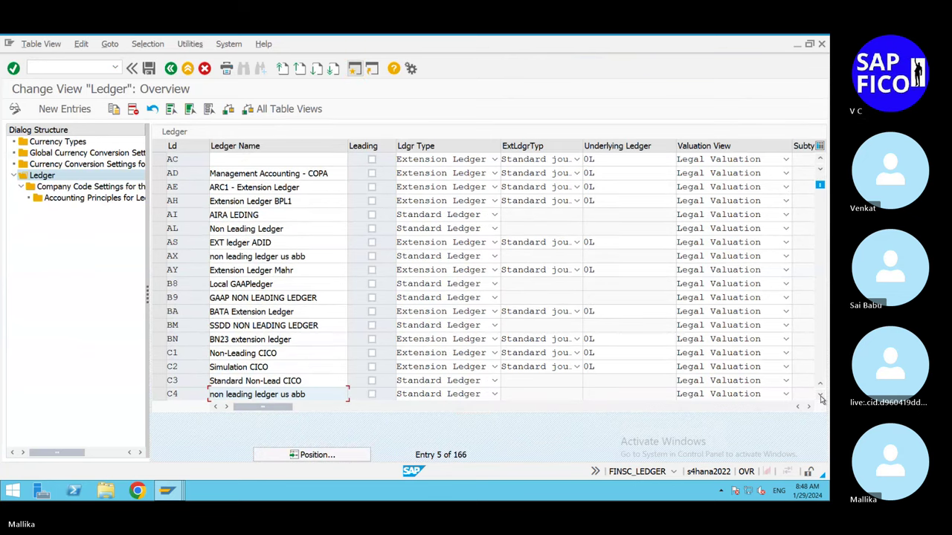
left_click(820, 395)
left_click(820, 396)
left_click(820, 395)
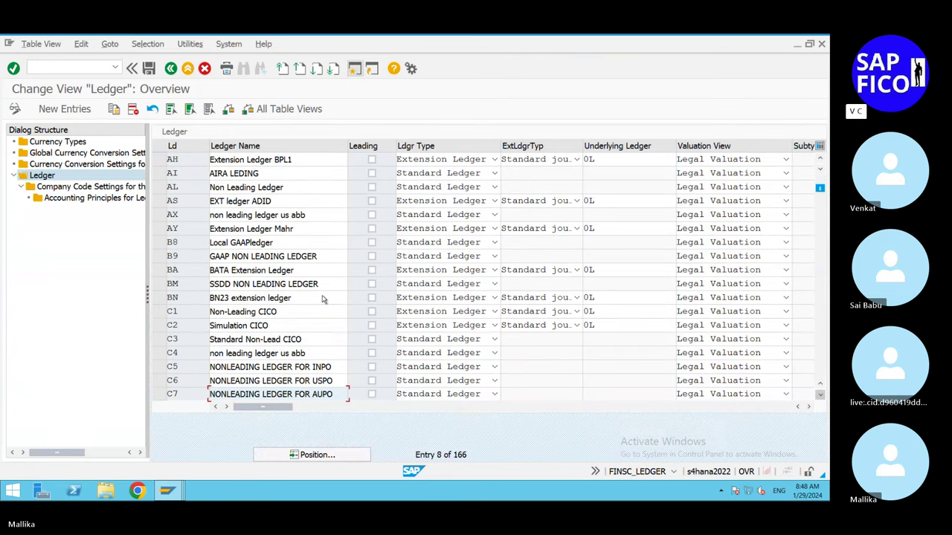
left_click(158, 312)
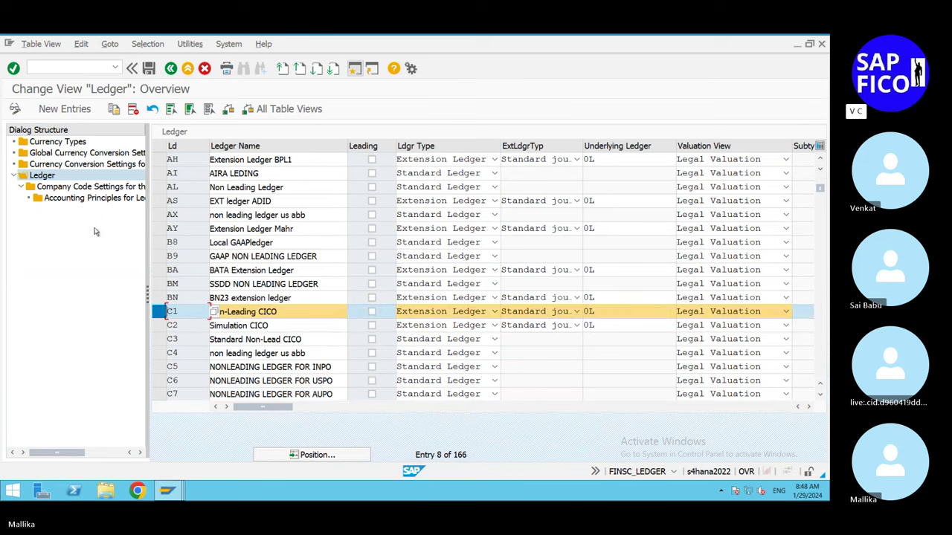
left_click(101, 188)
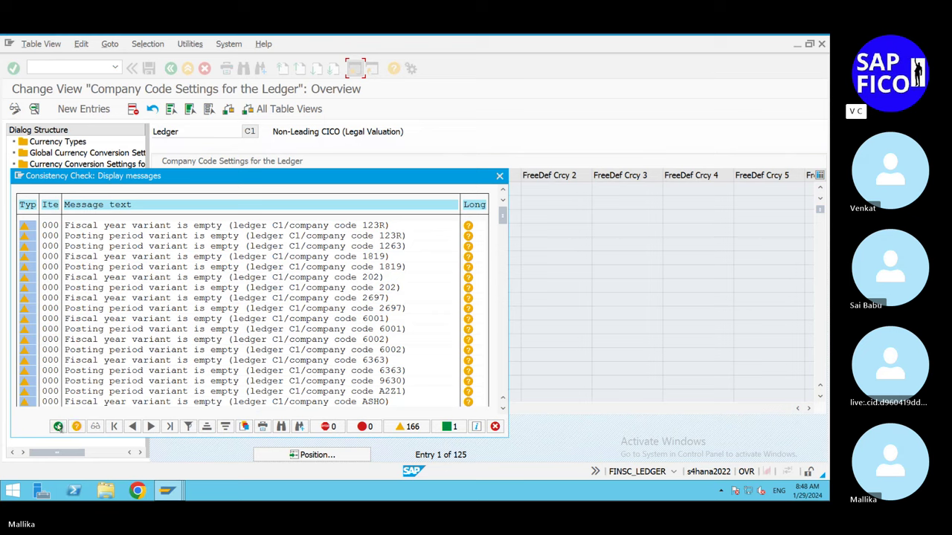
left_click(58, 426)
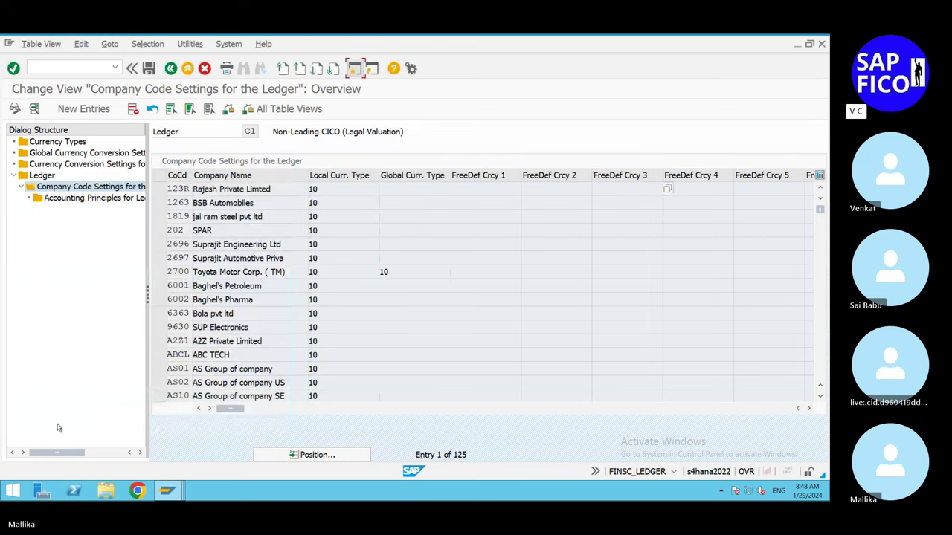
Step: Locate company code MAL2 in ledger C1, set its posting period variant to MAPZ, and save, acknowledging the consistency check messages
left_click(272, 457)
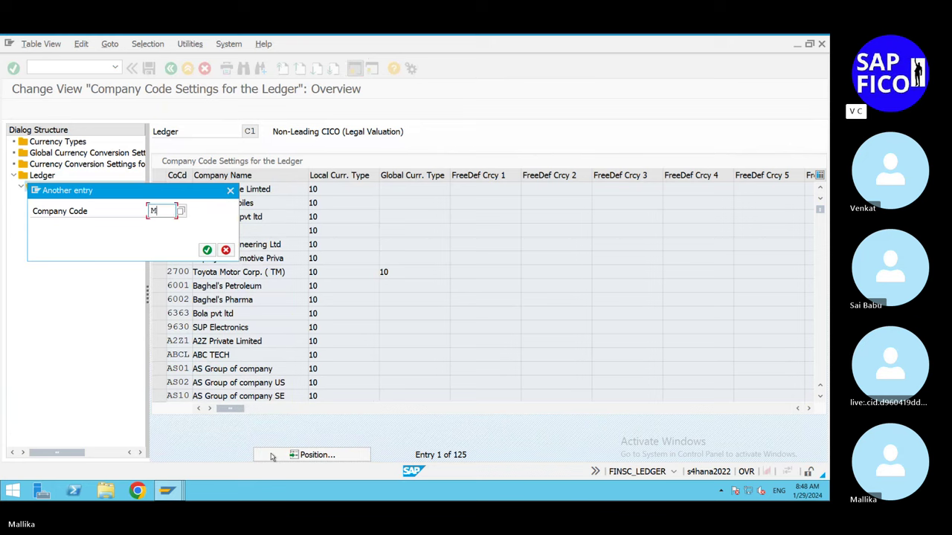
type("AL2")
left_click(207, 250)
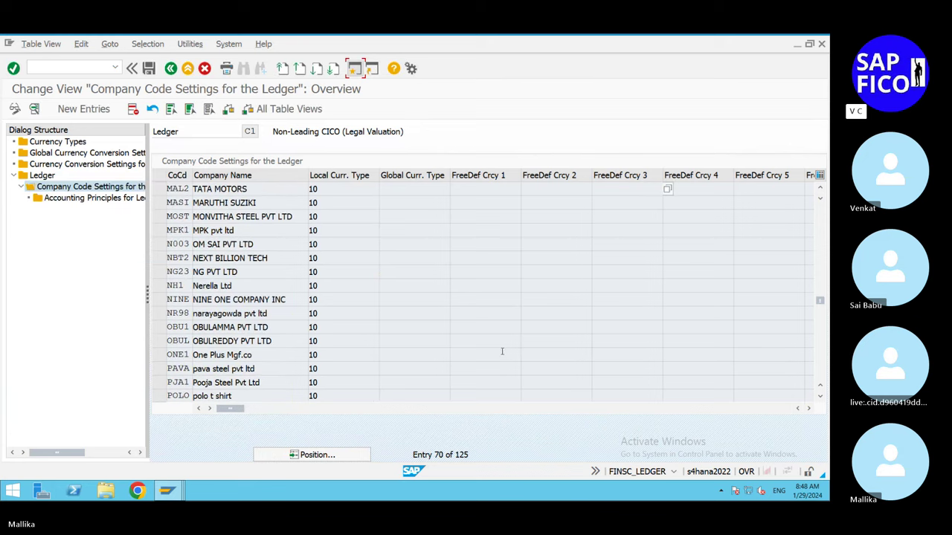
left_click(808, 409)
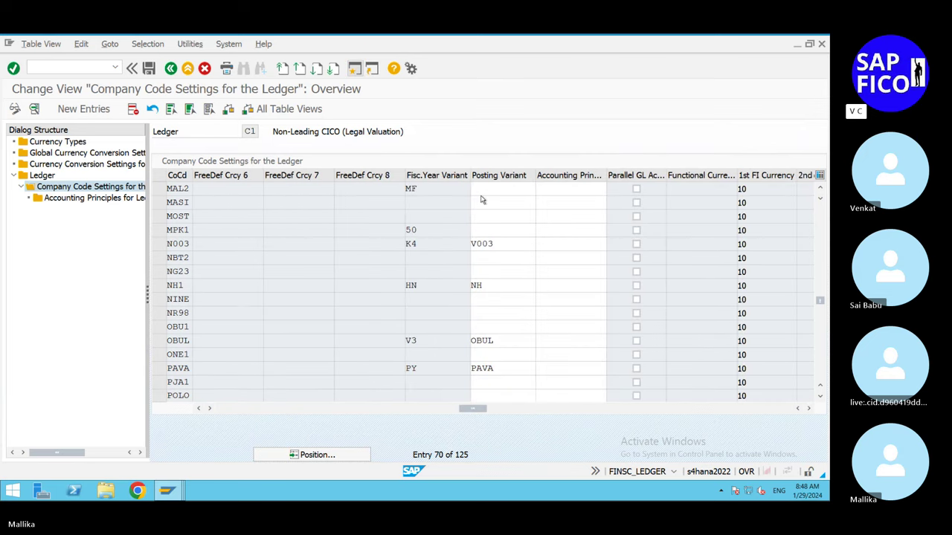
left_click(480, 188)
type("MAL")
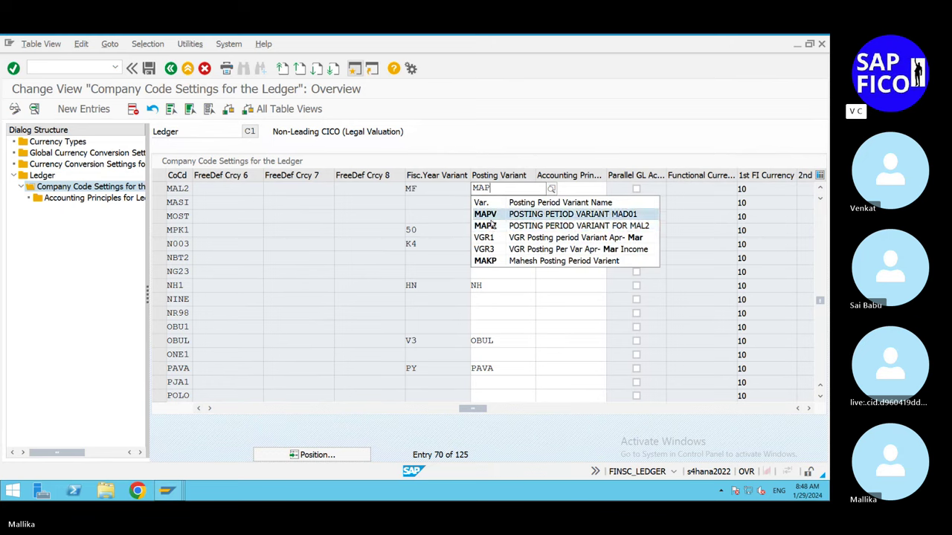
left_click(491, 229)
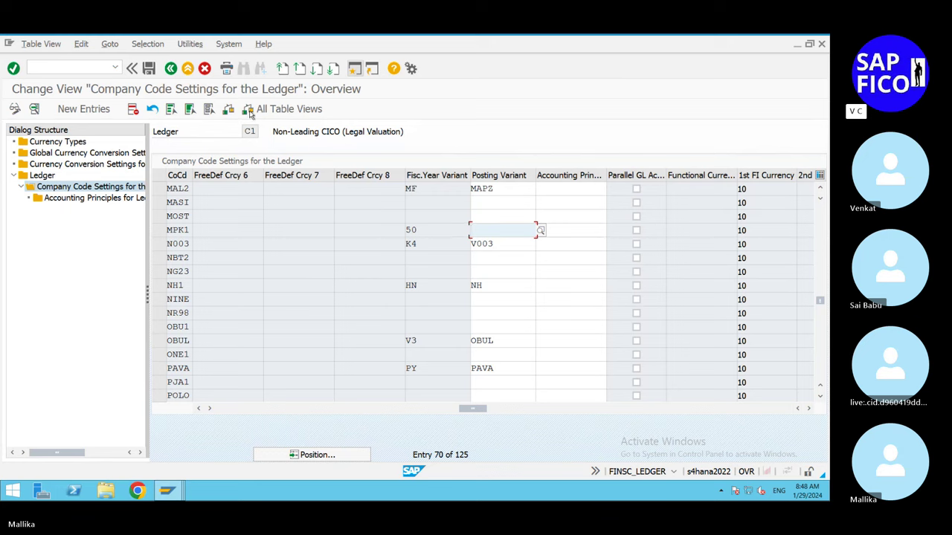
left_click(149, 69)
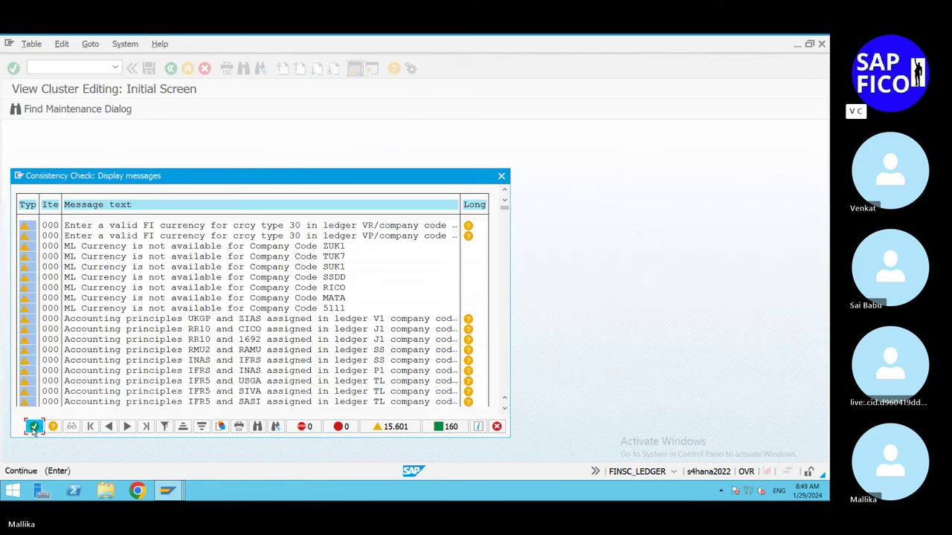
left_click(34, 427)
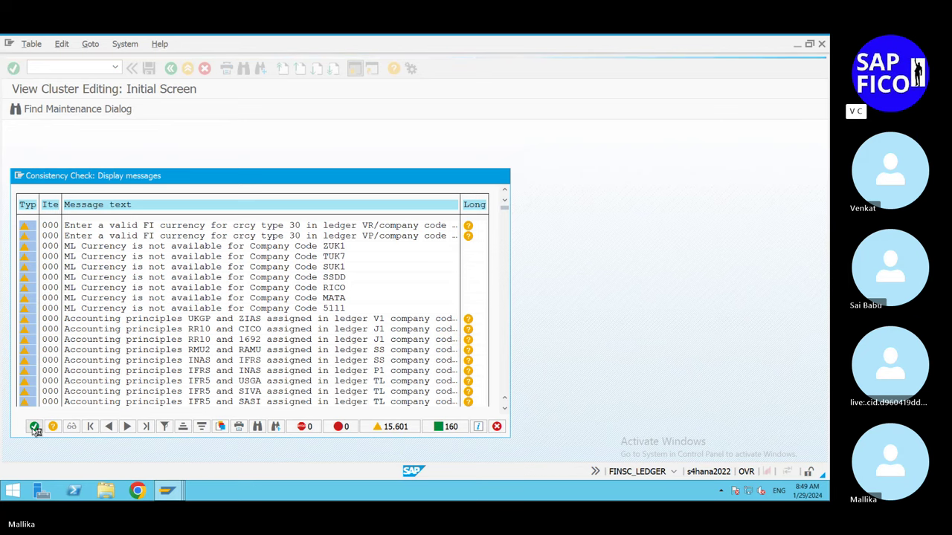
left_click(34, 427)
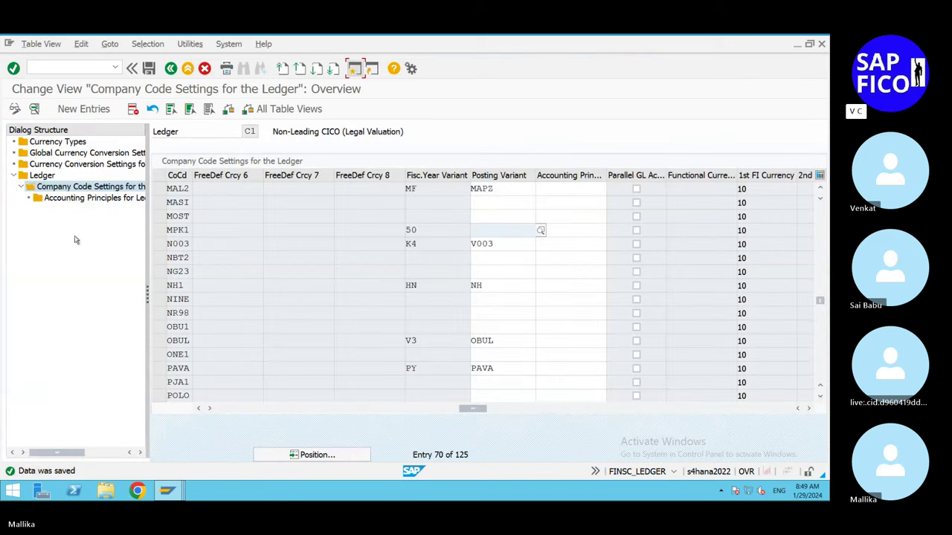
Step: Return to the ledger overview and open the company code settings for extension ledger C2, acknowledging the consistency messages
left_click(42, 176)
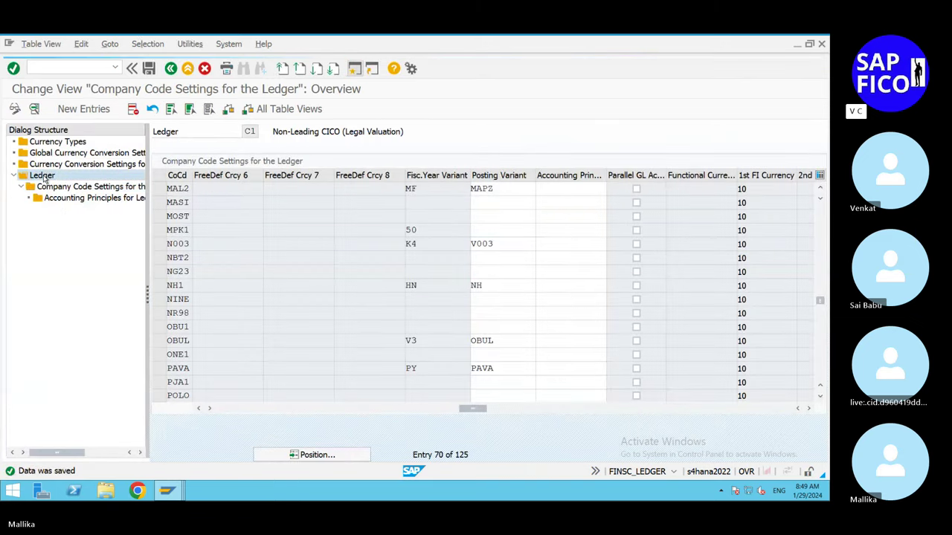
double_click(43, 177)
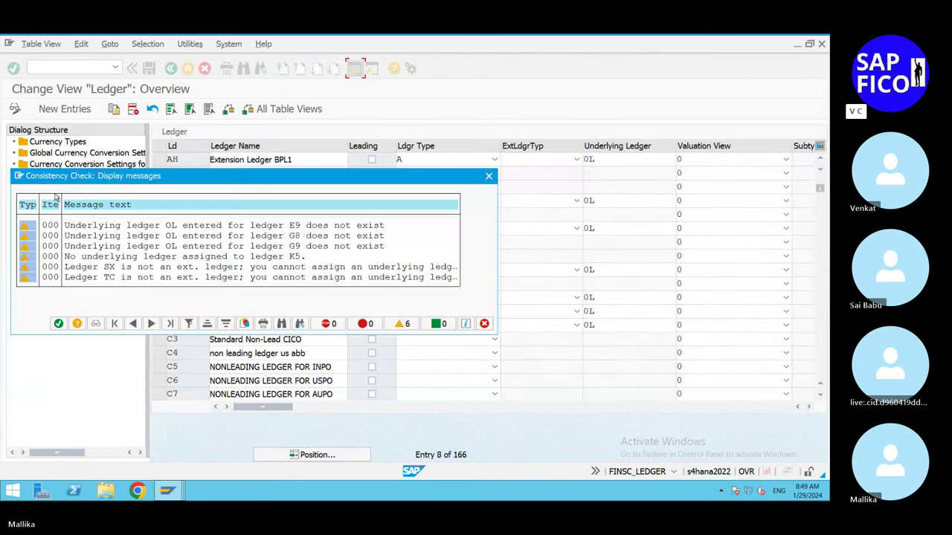
left_click(59, 323)
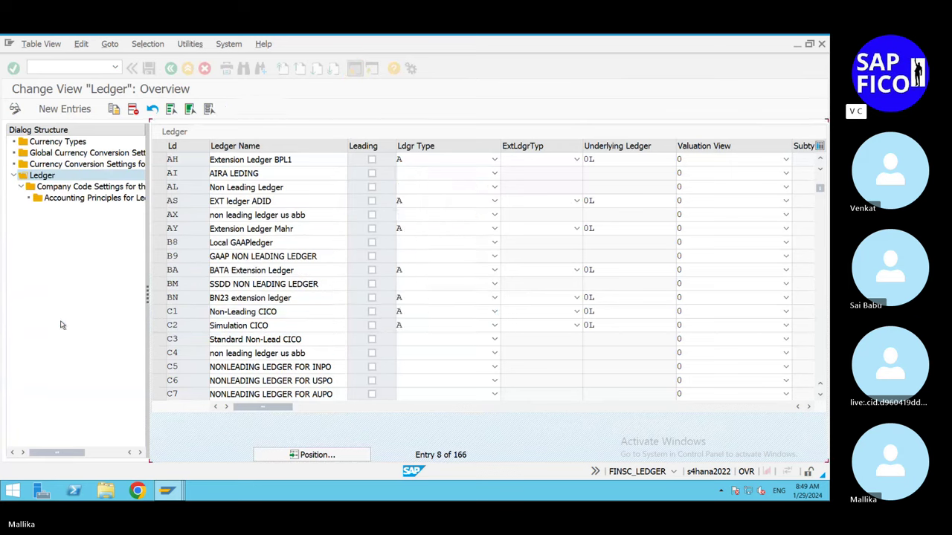
left_click(162, 326)
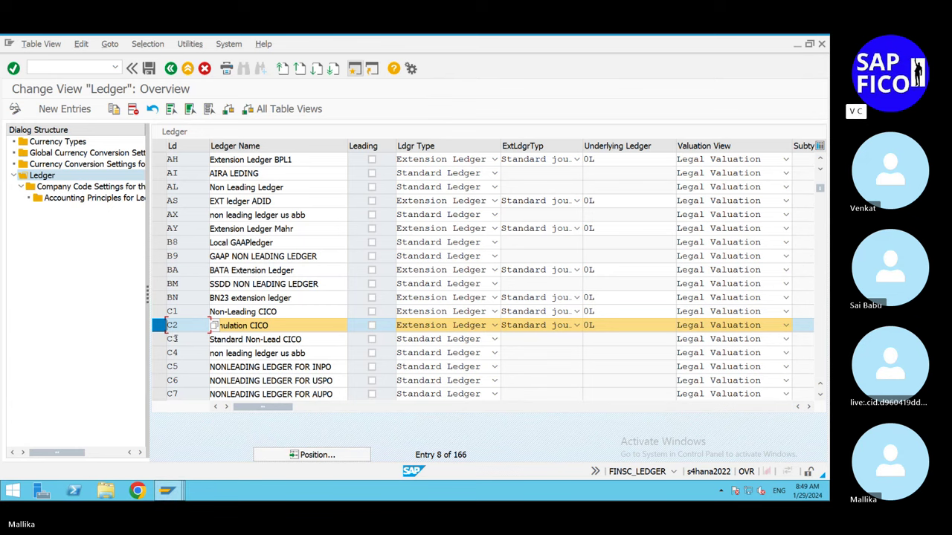
left_click(99, 188)
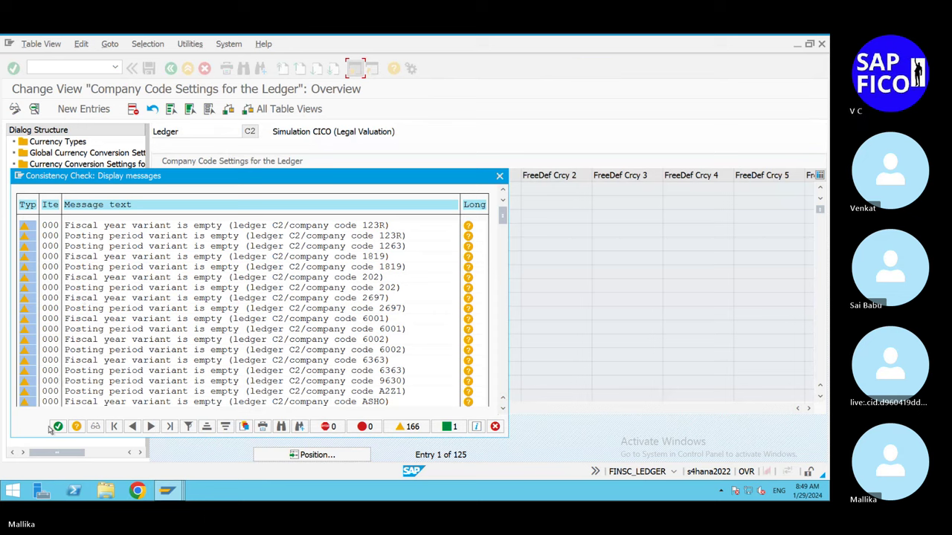
left_click(57, 426)
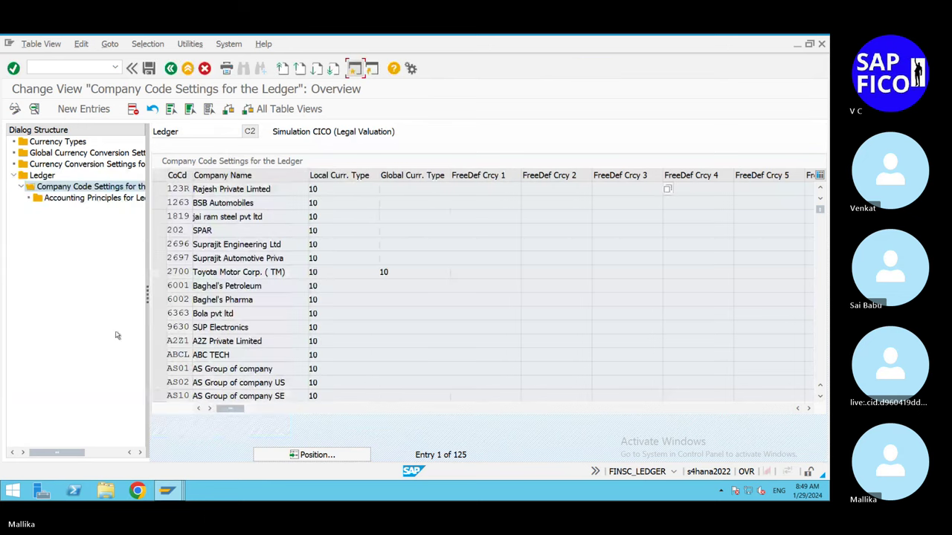
Step: Locate company code MAL2 in ledger C2, set its posting period variant to MAPZ, and save, acknowledging the consistency check messages
left_click(315, 456)
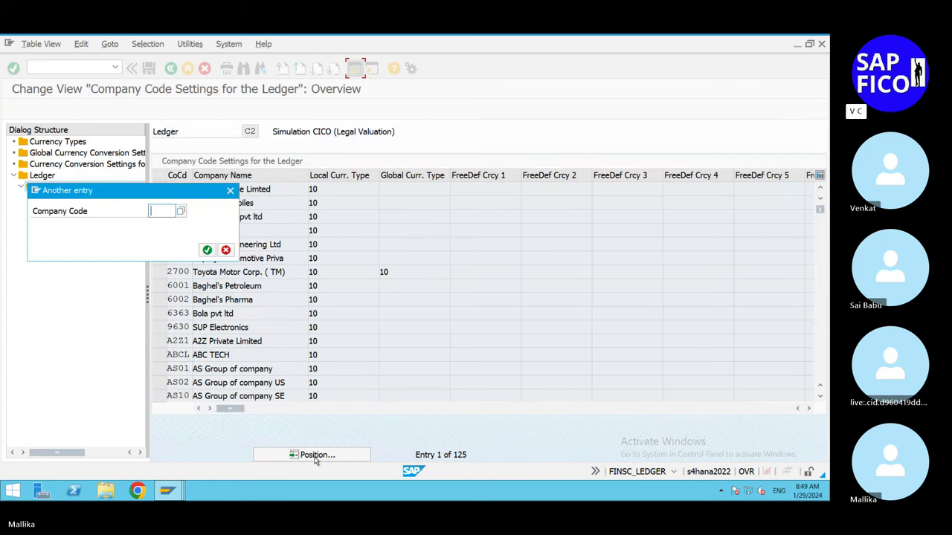
type("MAL2")
left_click(208, 250)
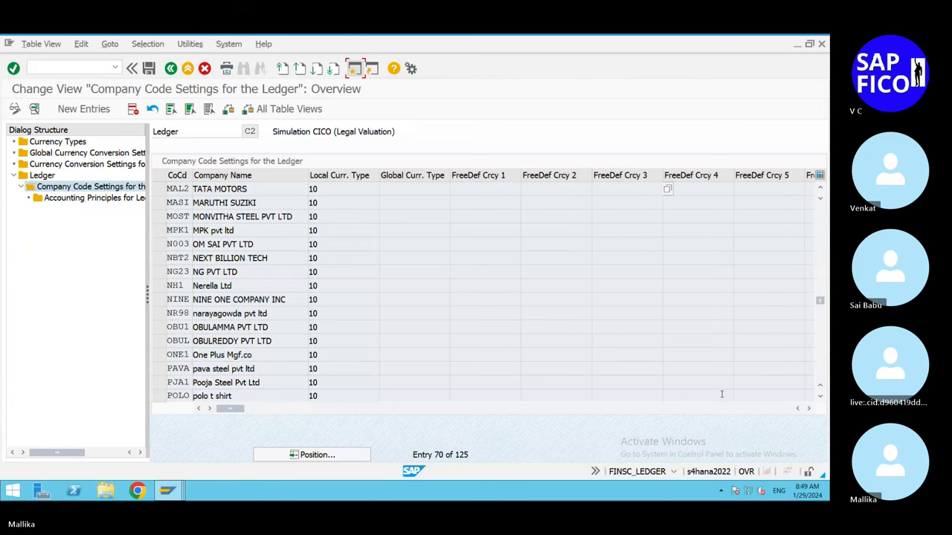
left_click(810, 409)
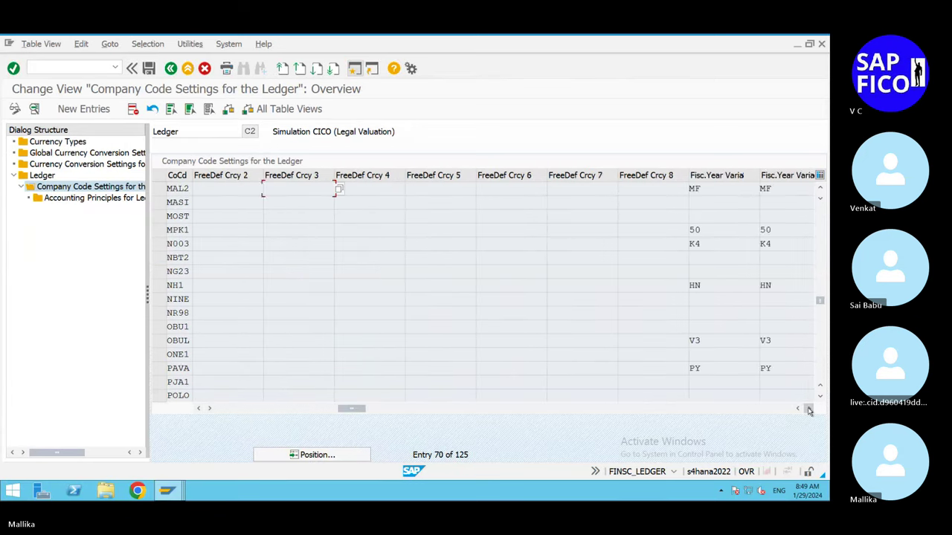
scroll(809, 410, "right", 9)
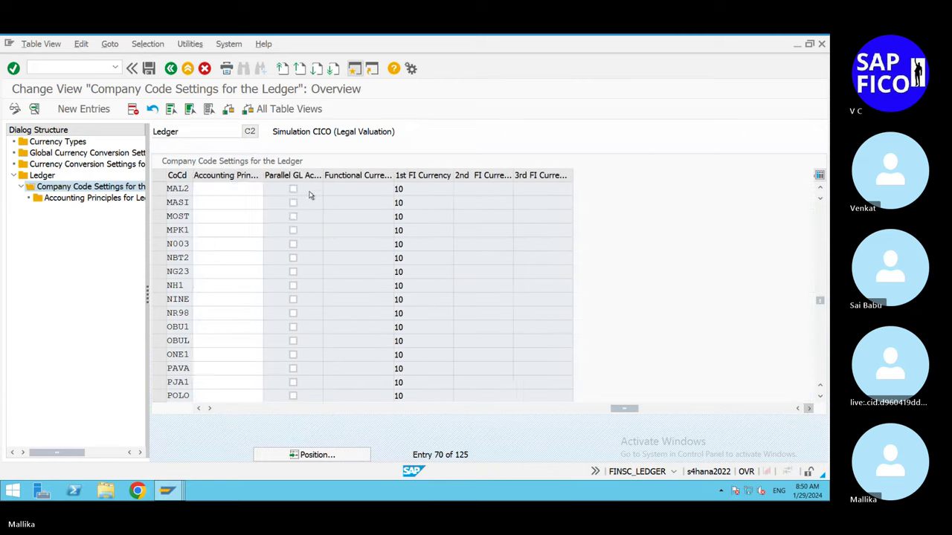
left_click(198, 409)
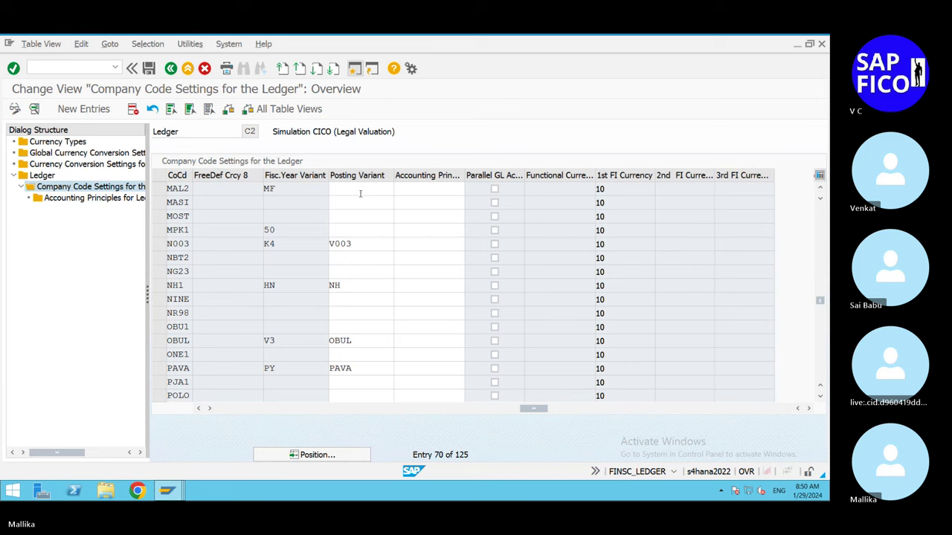
left_click(360, 192)
type("MAP")
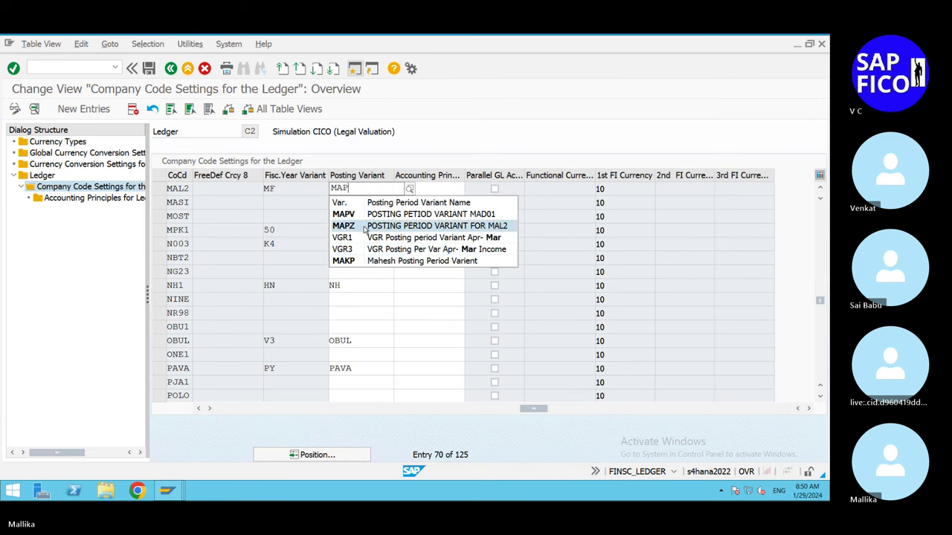
left_click(365, 226)
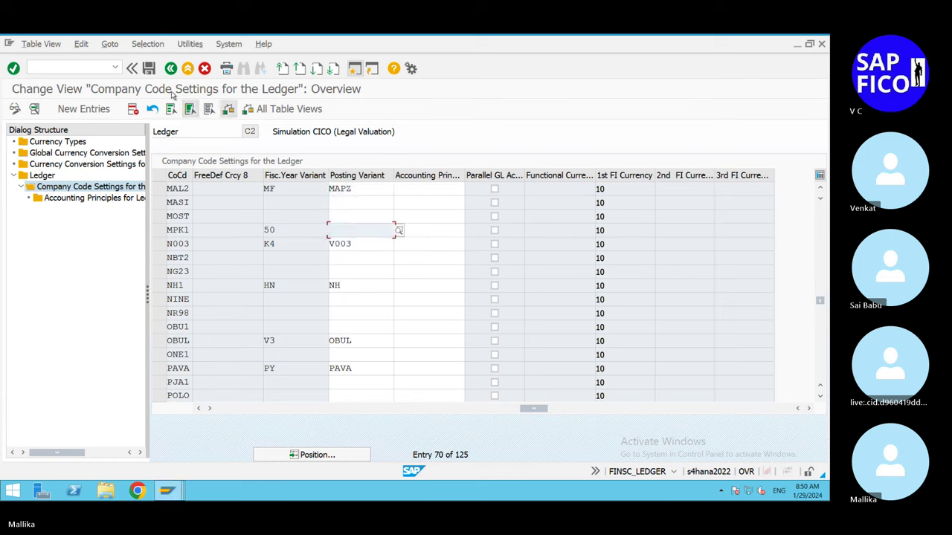
left_click(149, 68)
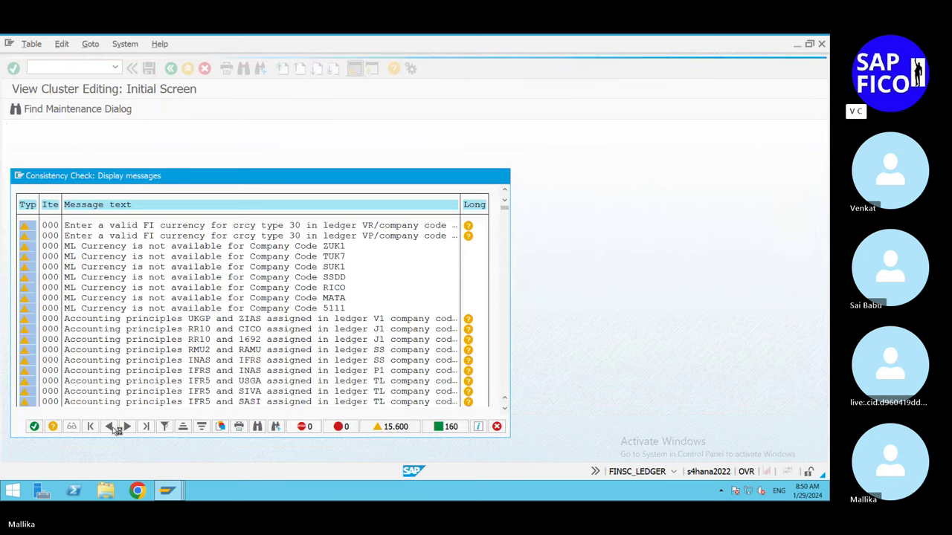
left_click(40, 428)
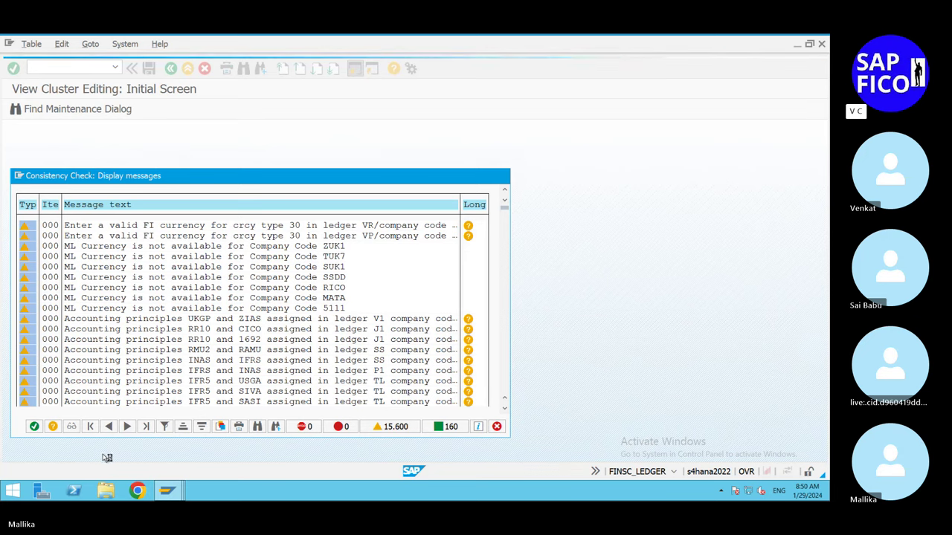
Step: Check the error message log for the next ledger lacking a posting period variant for MAL2, and return to the ledger settings
mouse_move(168, 490)
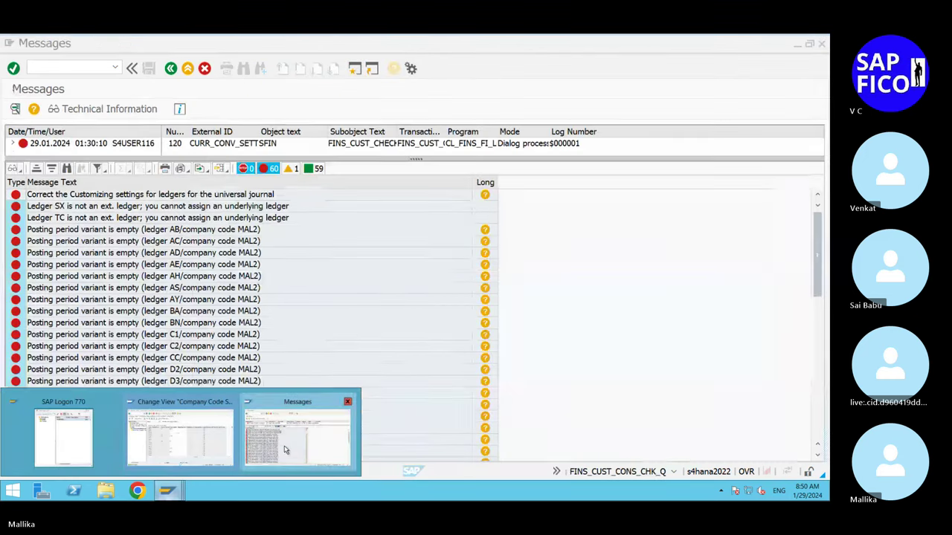
left_click(316, 429)
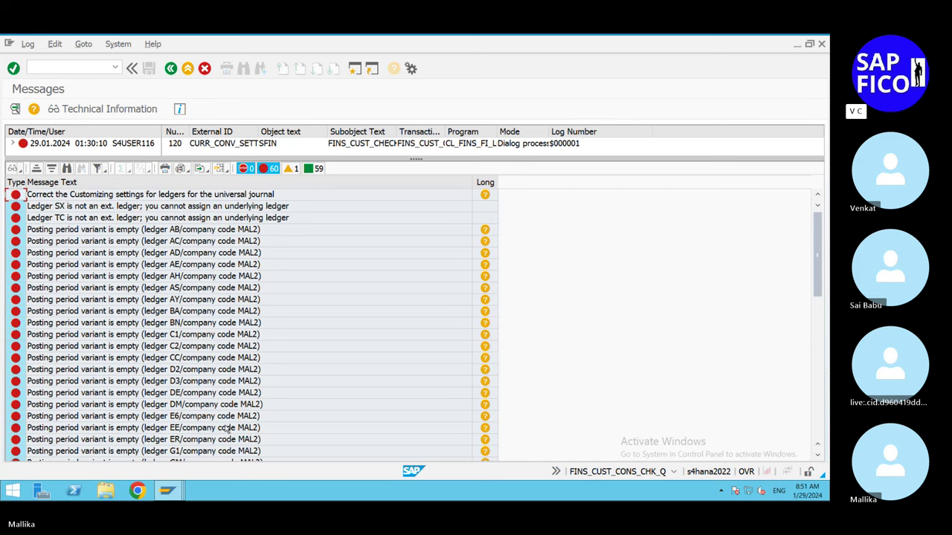
mouse_move(169, 491)
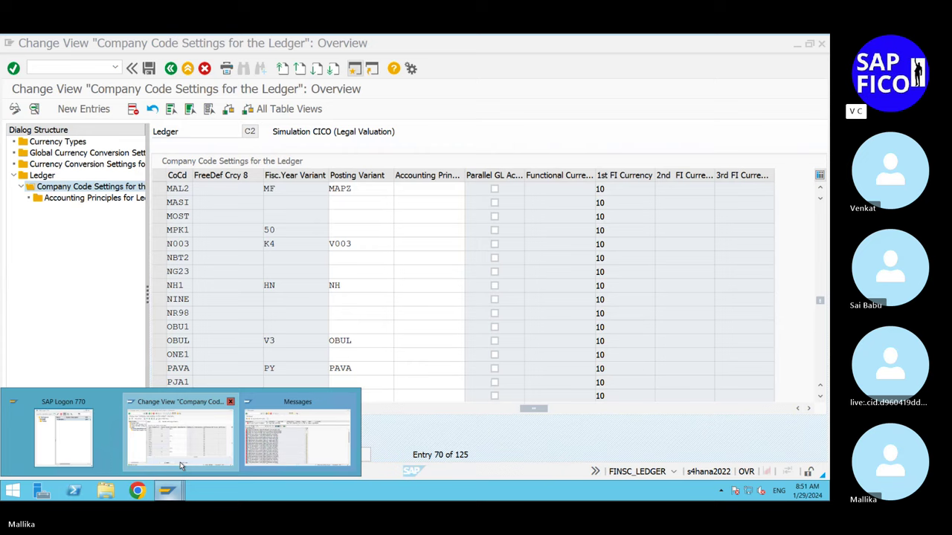
left_click(180, 466)
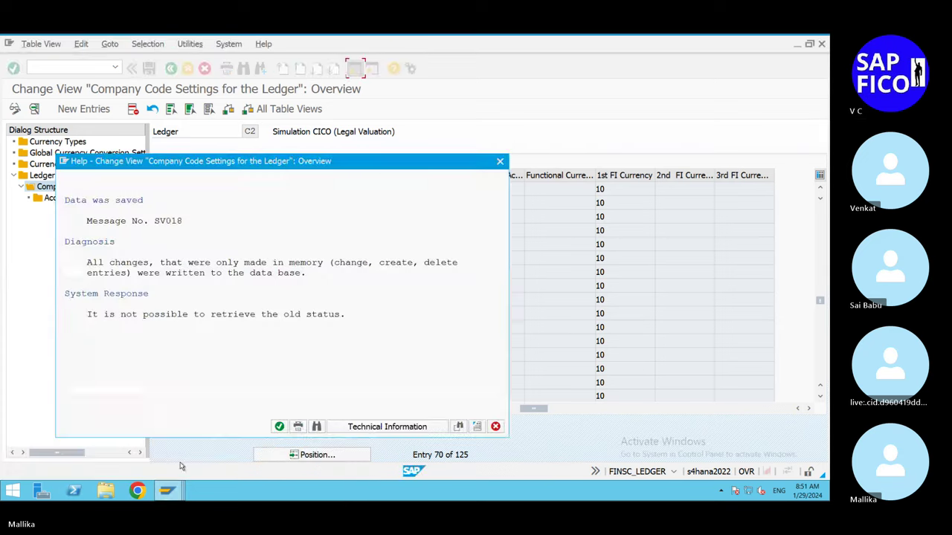
left_click(499, 161)
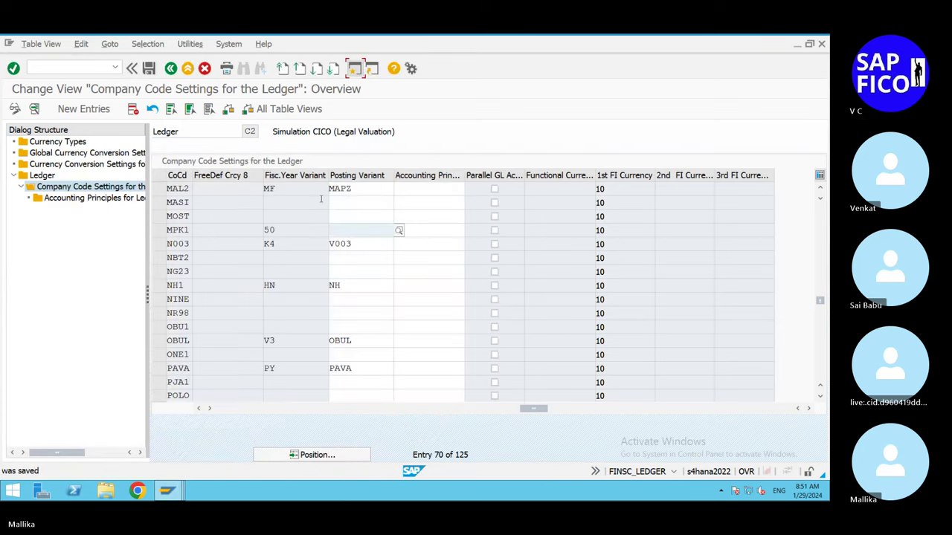
Step: Return to the ledger overview and open the company code settings for extension ledger CC, acknowledging the consistency messages
left_click(52, 177)
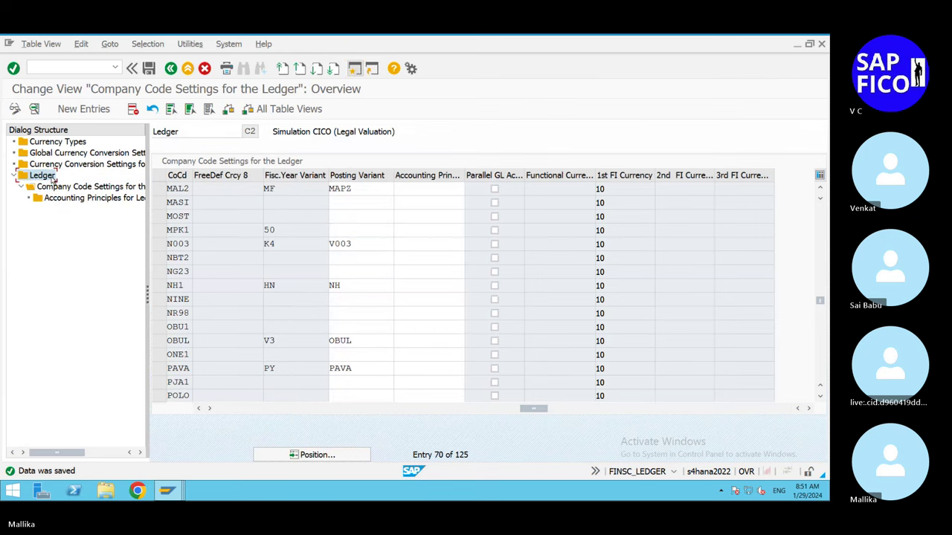
double_click(54, 179)
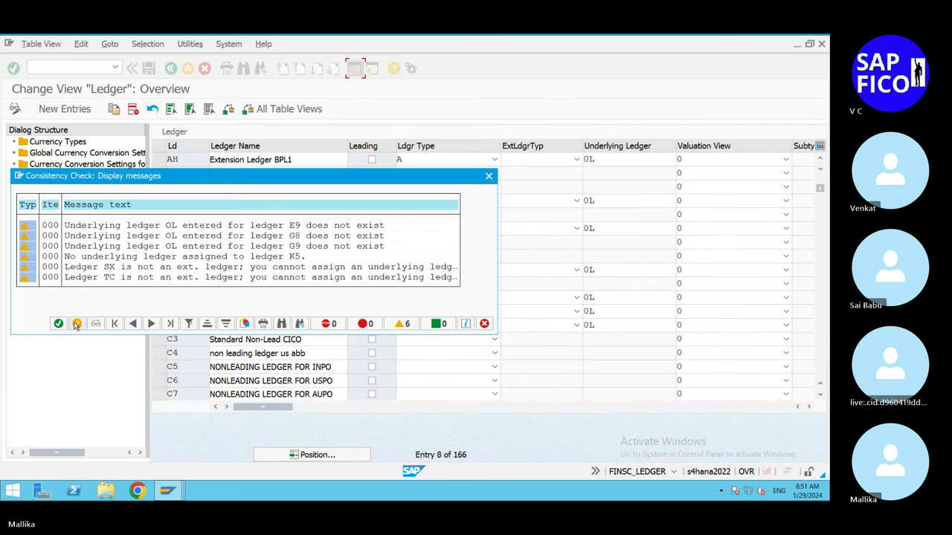
left_click(58, 323)
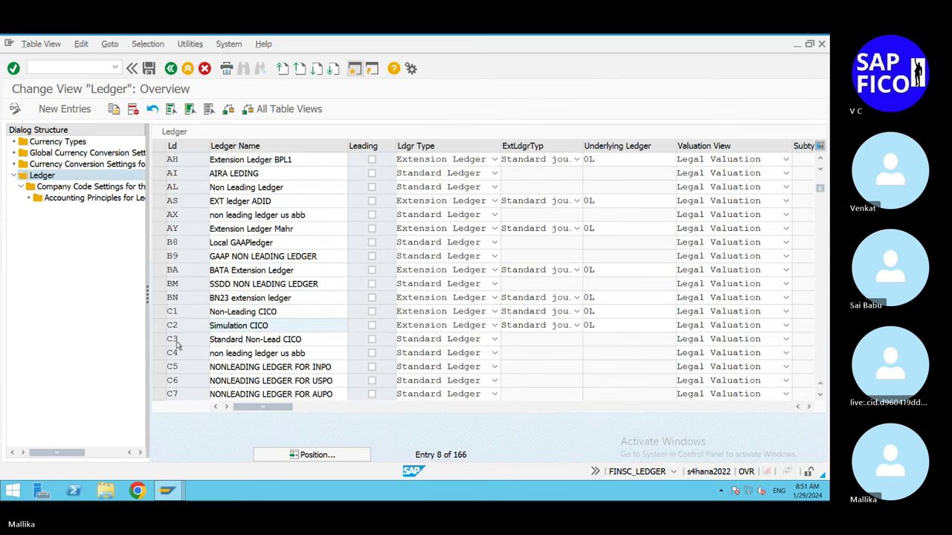
scroll(176, 344, "down", 1)
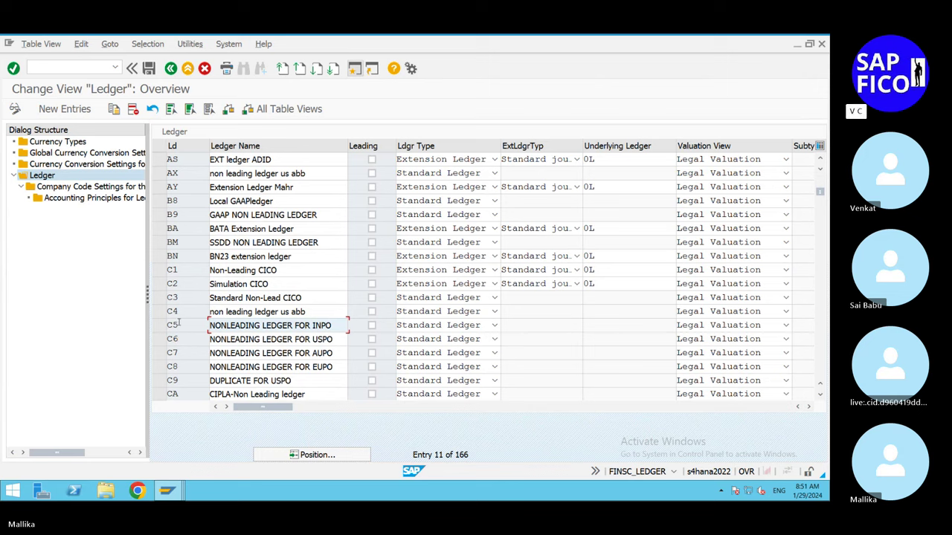
scroll(200, 328, "down", 4)
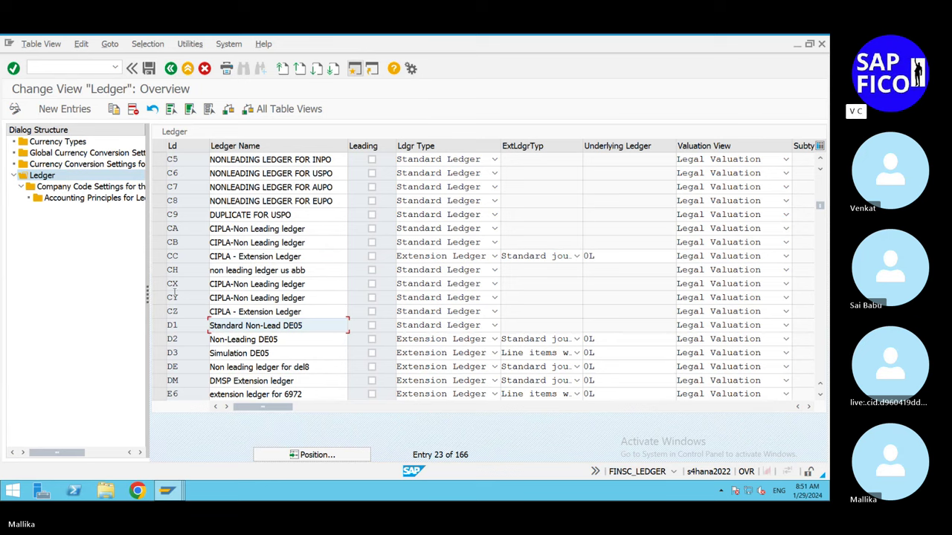
left_click(163, 258)
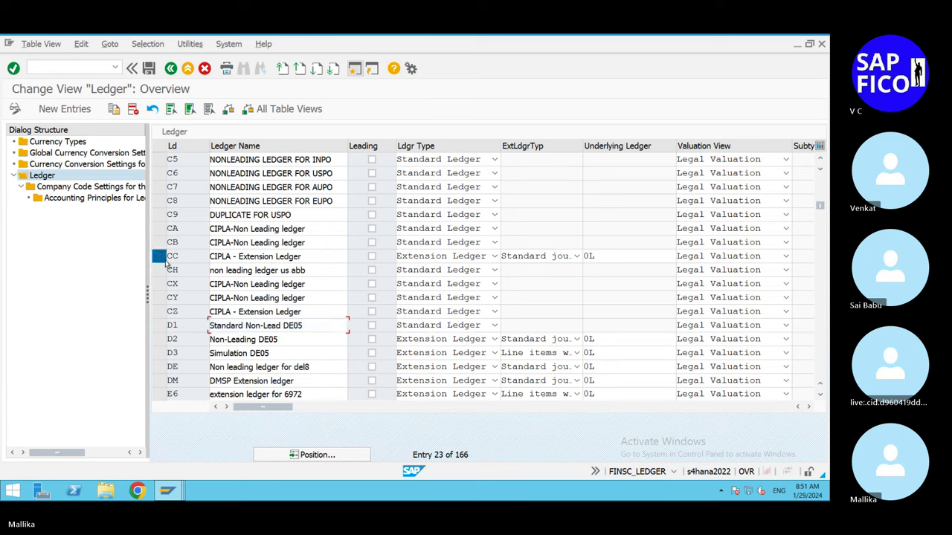
left_click(65, 191)
double_click(65, 191)
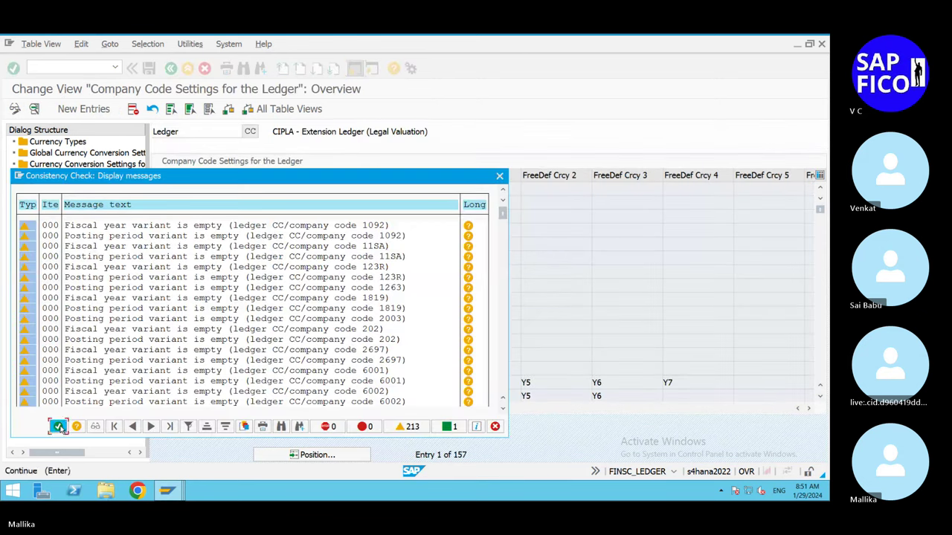
left_click(58, 427)
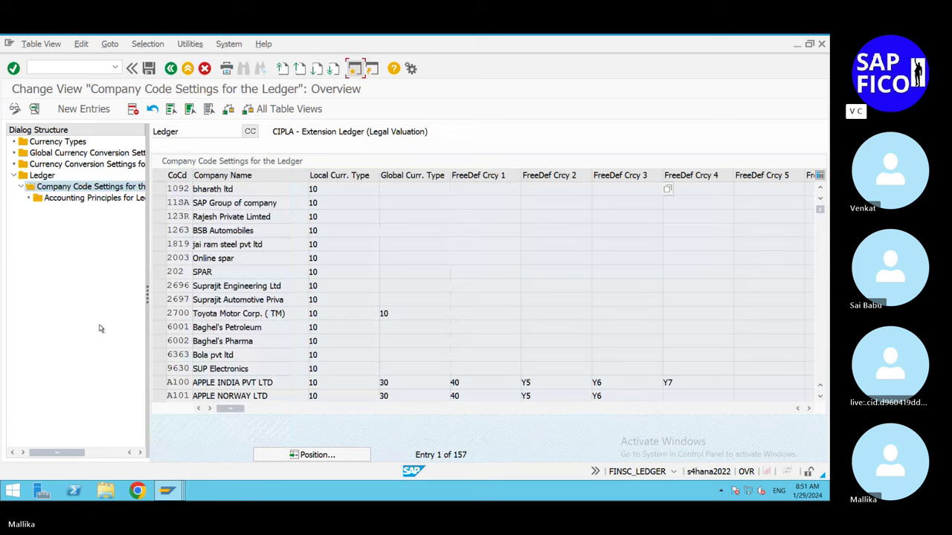
Step: Locate company code MAL2 in ledger CC, set its posting period variant to MAPZ, and save, acknowledging the consistency check messages
left_click(312, 458)
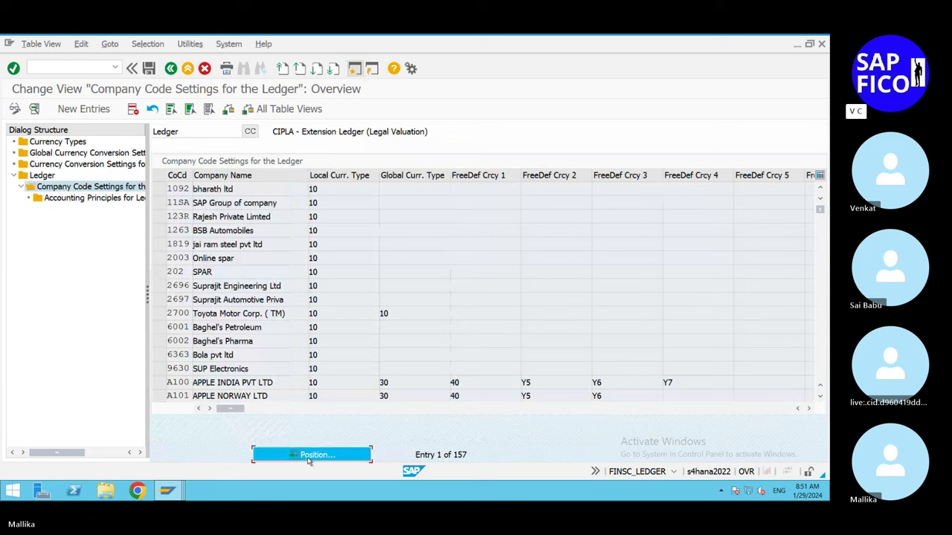
type("MAL2")
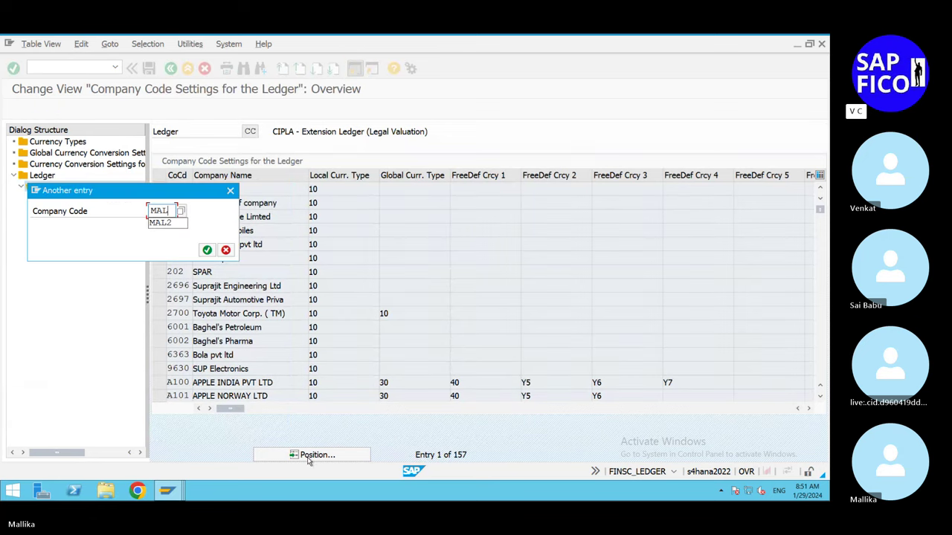
left_click(206, 250)
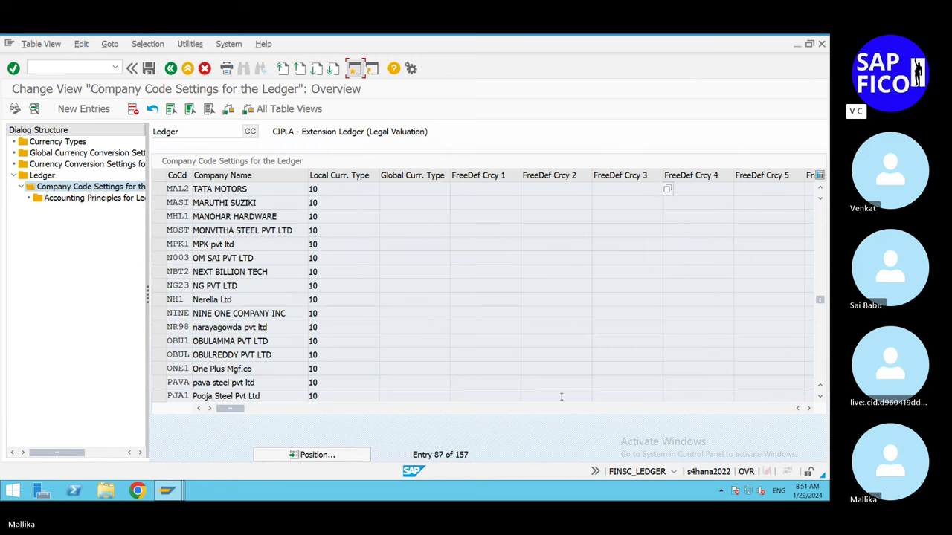
left_click(809, 409)
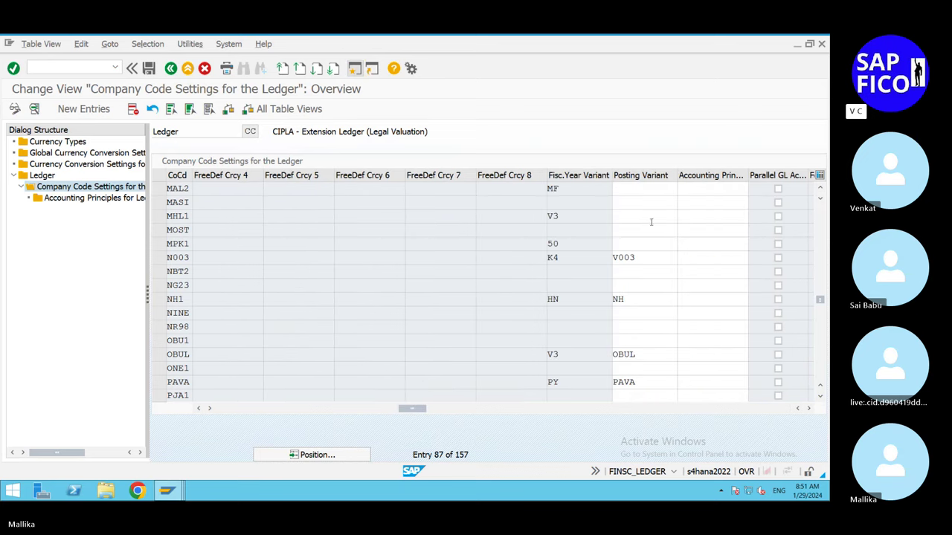
left_click(624, 192)
type("MAPZ")
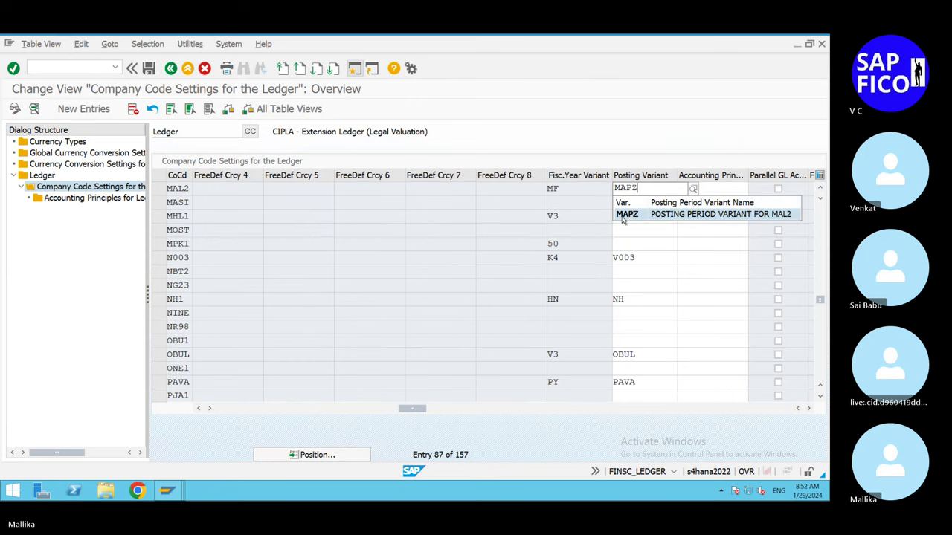
left_click(624, 216)
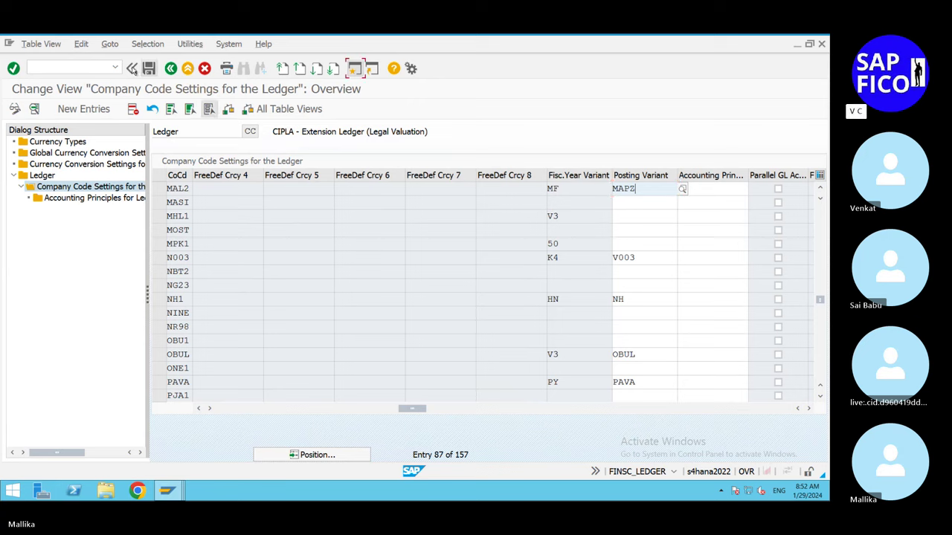
left_click(149, 69)
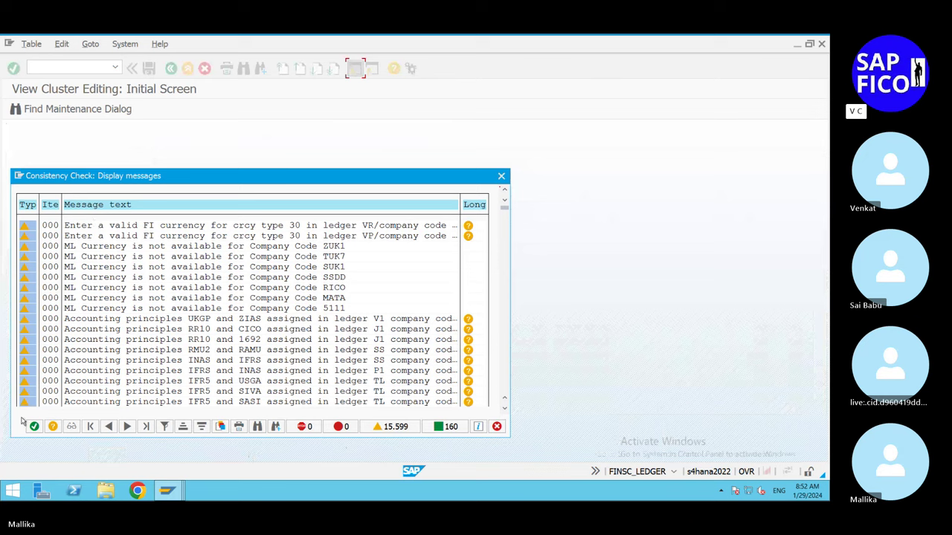
left_click(34, 427)
left_click(34, 427)
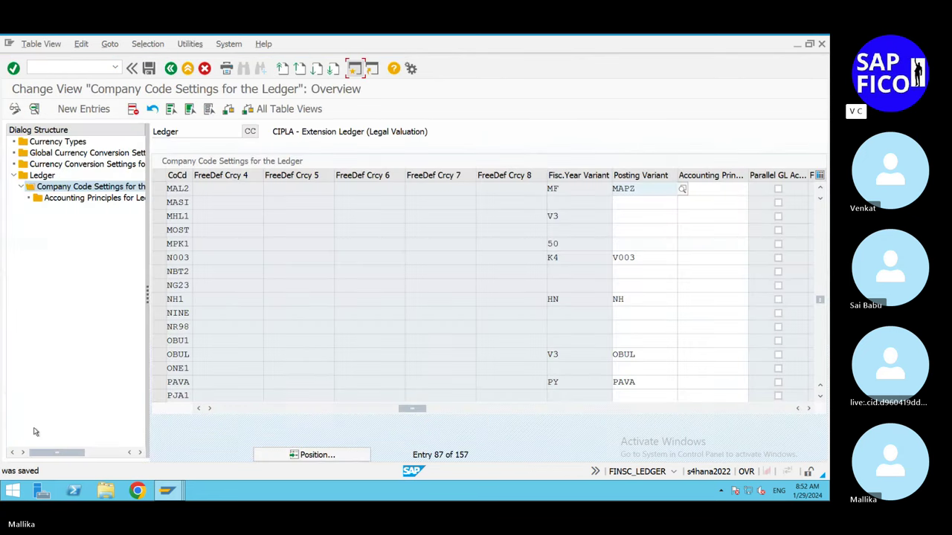
Step: Open a new SAP session and start transaction FB50 to enter a G/L account document
left_click(356, 70)
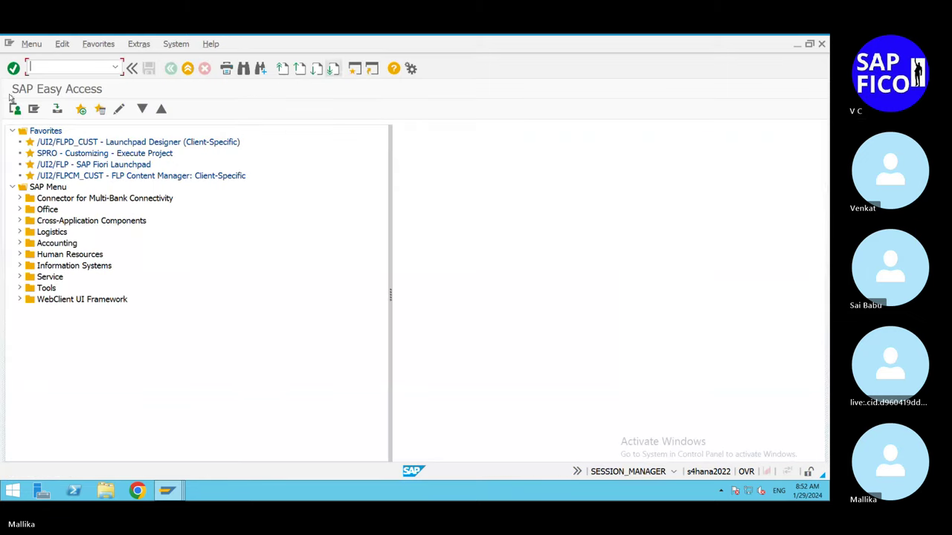
type("/N")
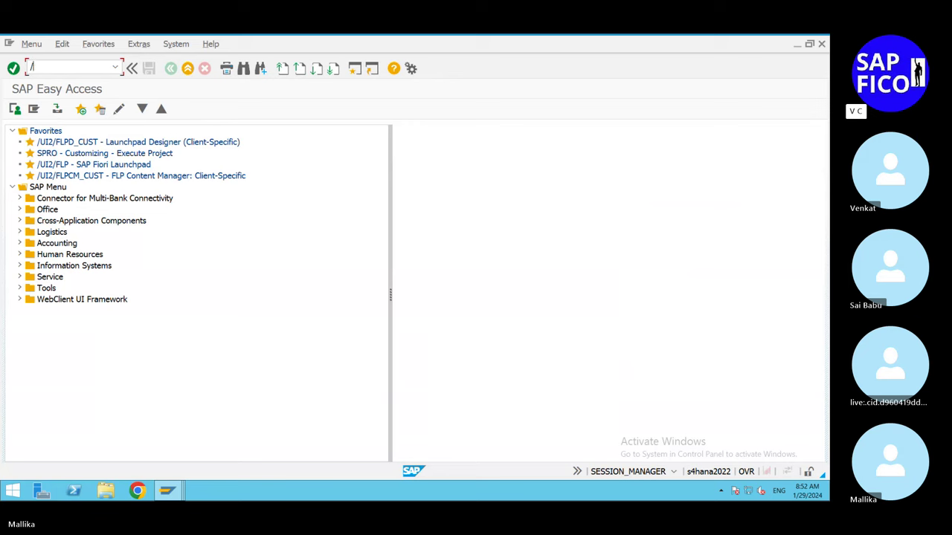
left_click(185, 498)
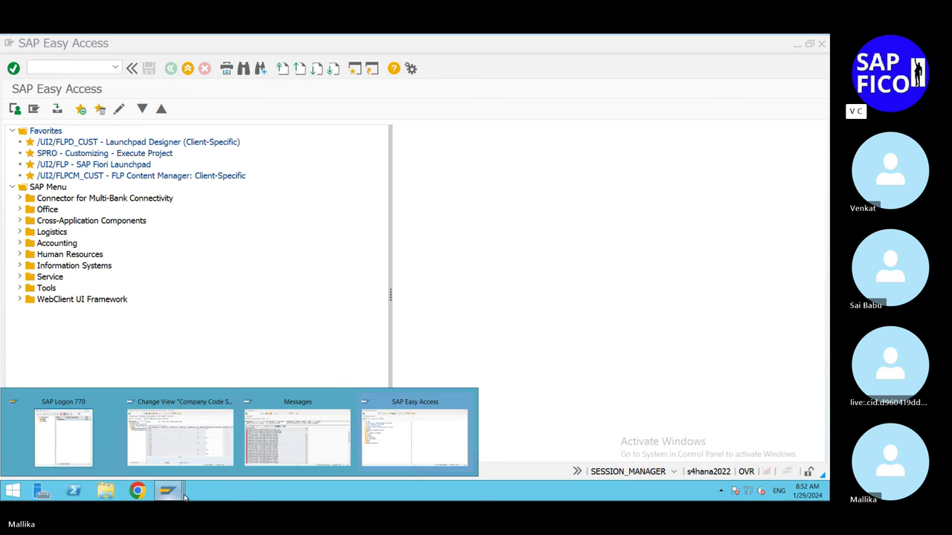
left_click(389, 454)
type("/")
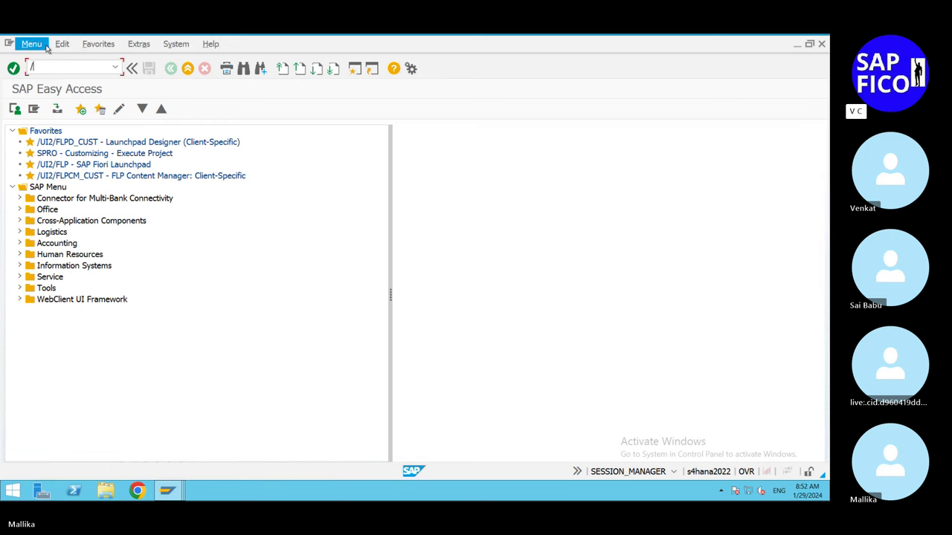
type("NFB50")
key("Return")
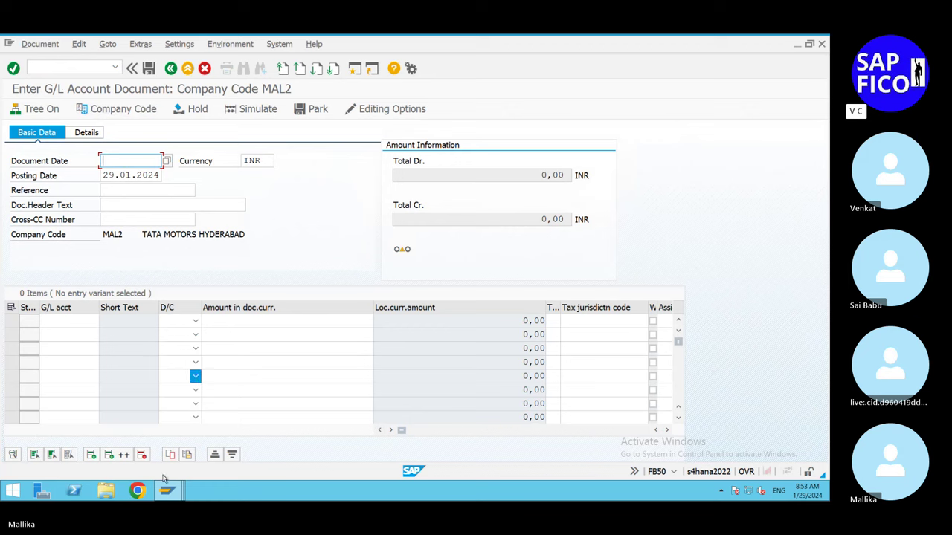
Step: Switch to the session showing the error message log, exit the log, and start transaction FB50 there
left_click(178, 492)
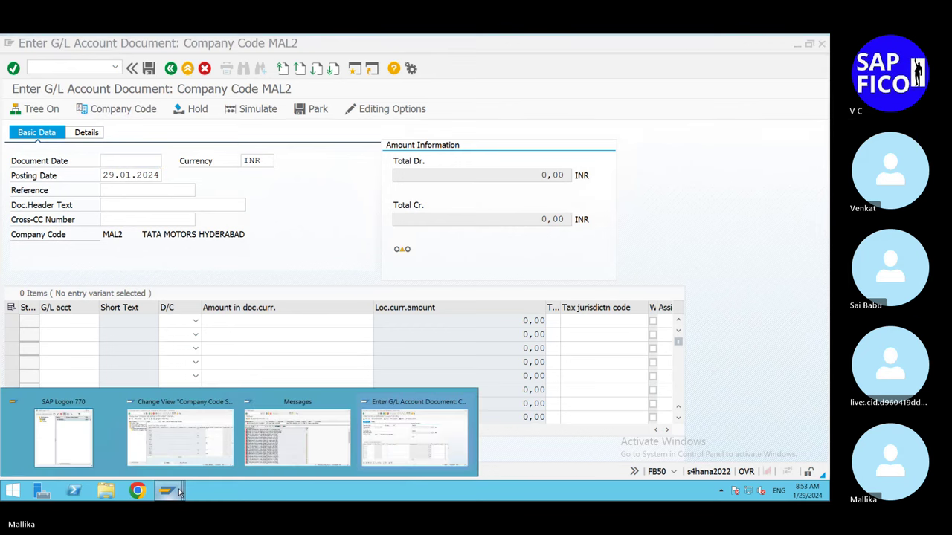
mouse_move(207, 457)
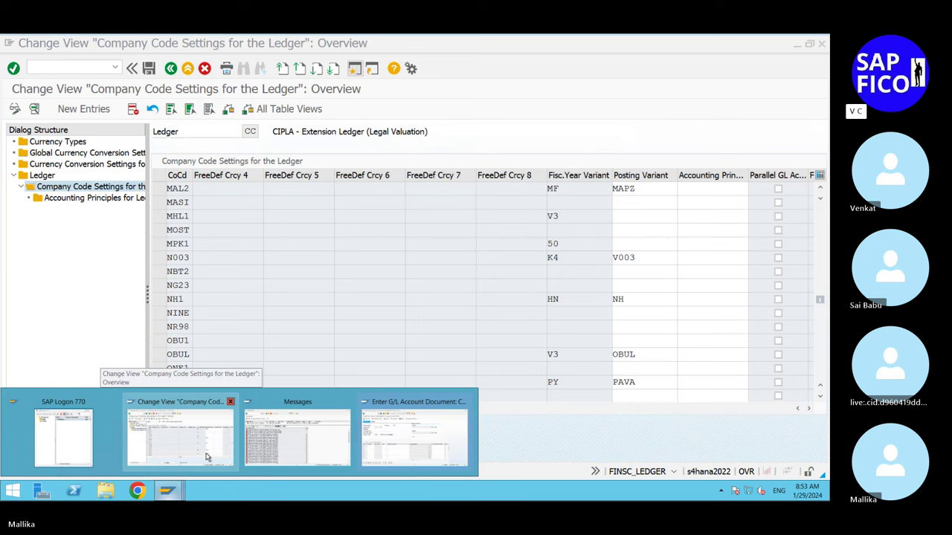
left_click(207, 456)
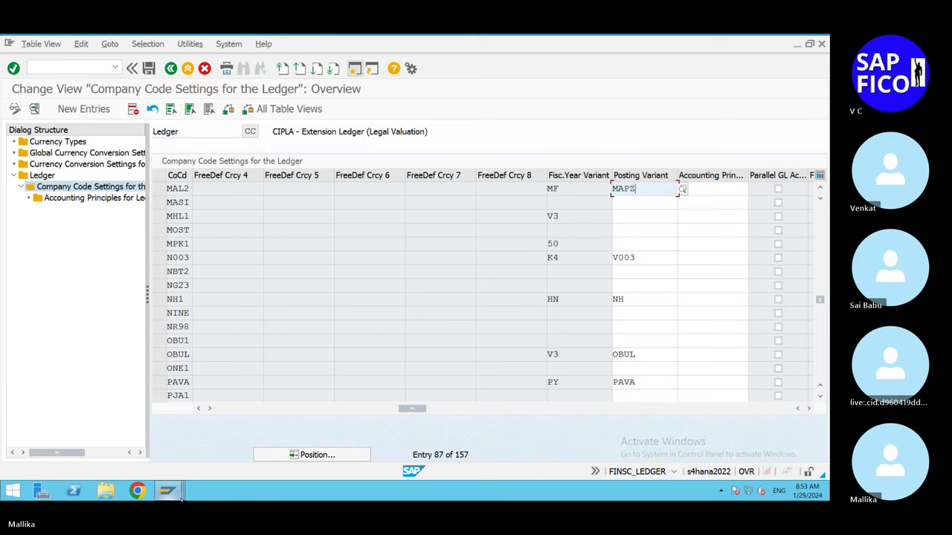
mouse_move(181, 500)
left_click(262, 459)
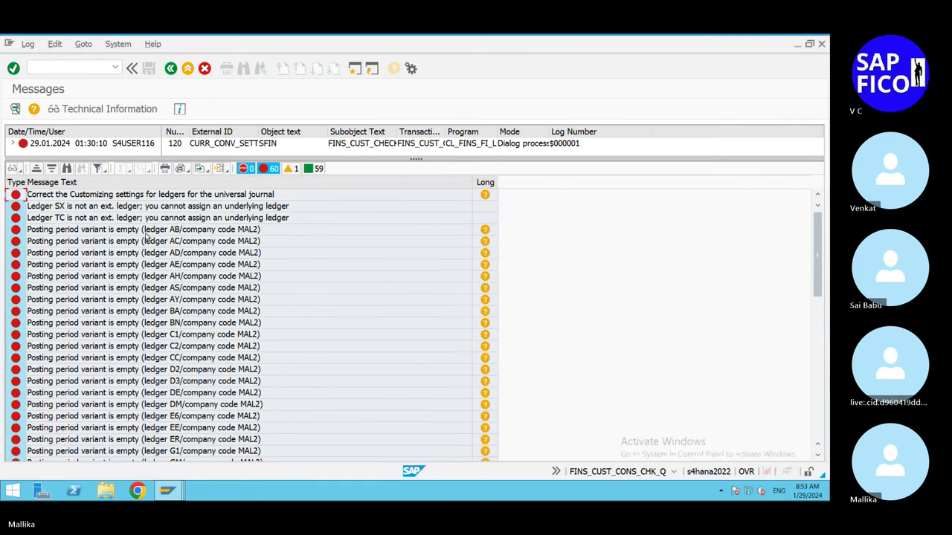
left_click(51, 71)
type("/N")
key("Return")
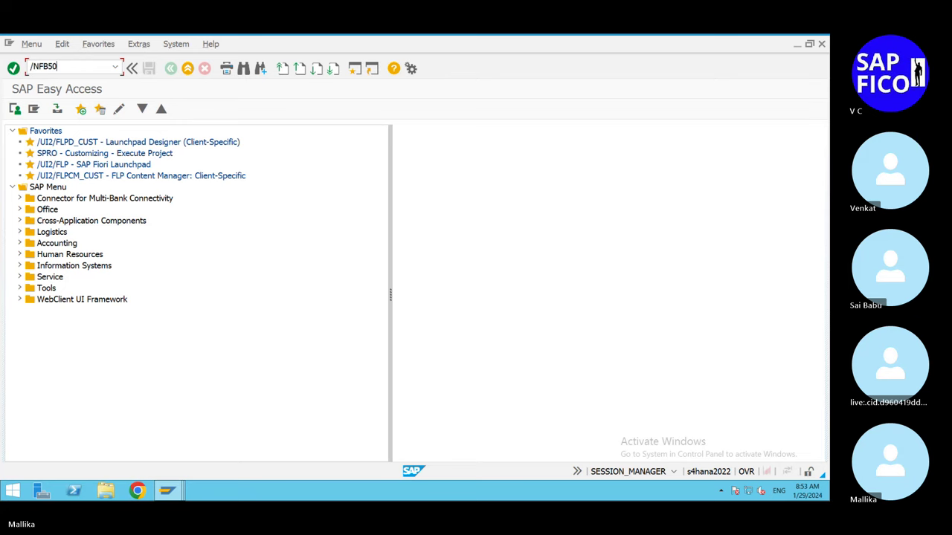
key("Return")
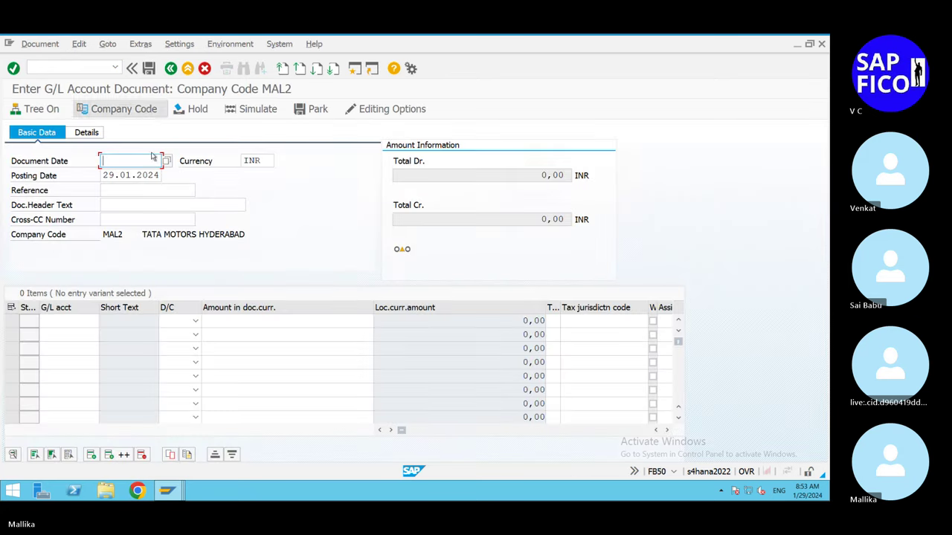
Step: Fill the document header with document date 29.01.2024 and header text RENT PAID
left_click(166, 160)
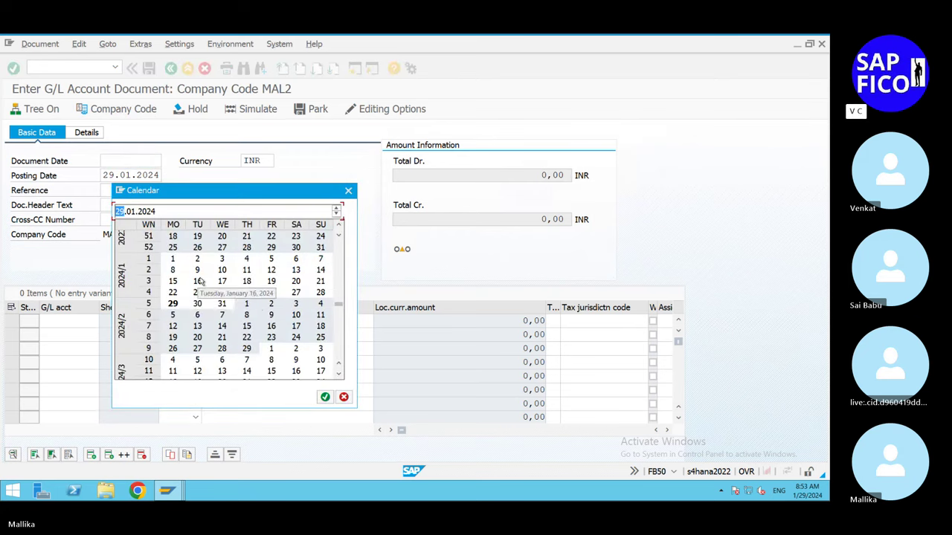
double_click(173, 303)
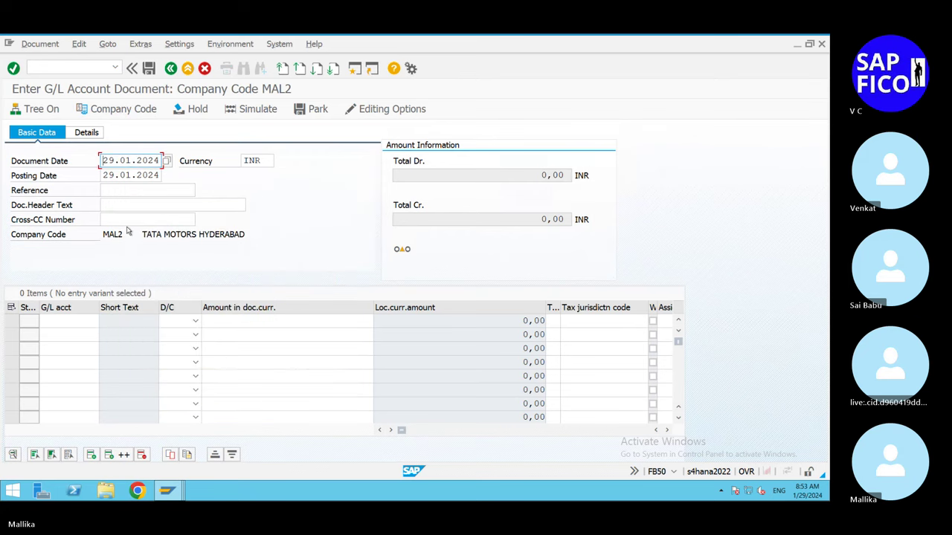
left_click(123, 206)
type("R")
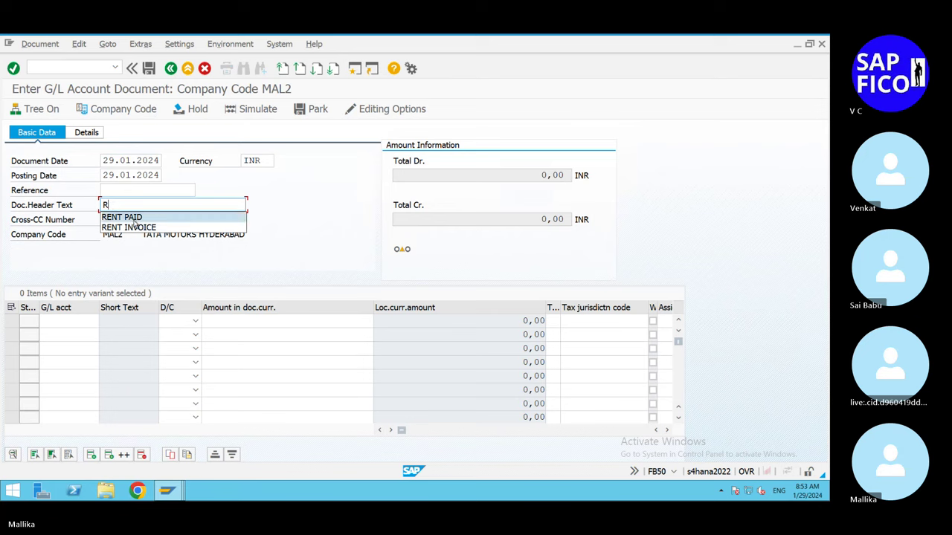
left_click(134, 218)
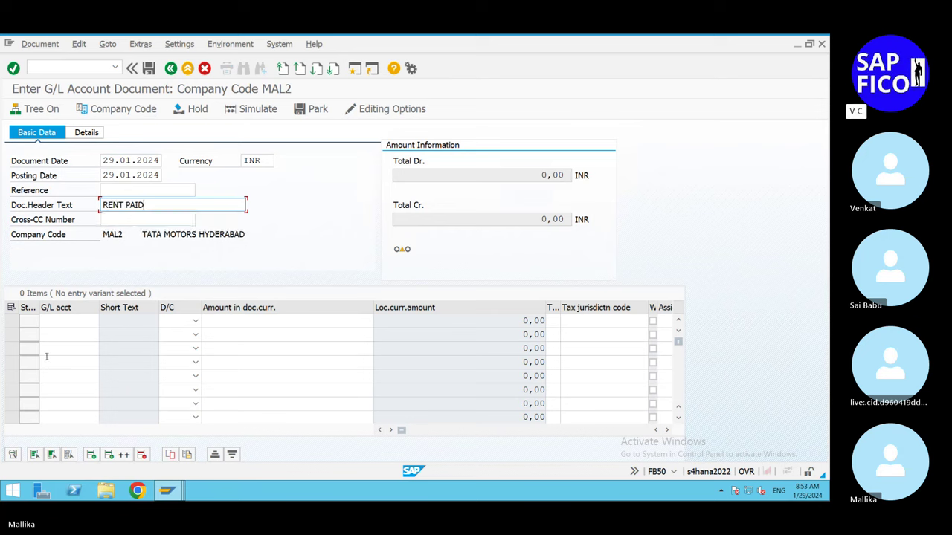
Step: Enter the first line item with G/L account 400200 as a debit of 50000
left_click(48, 325)
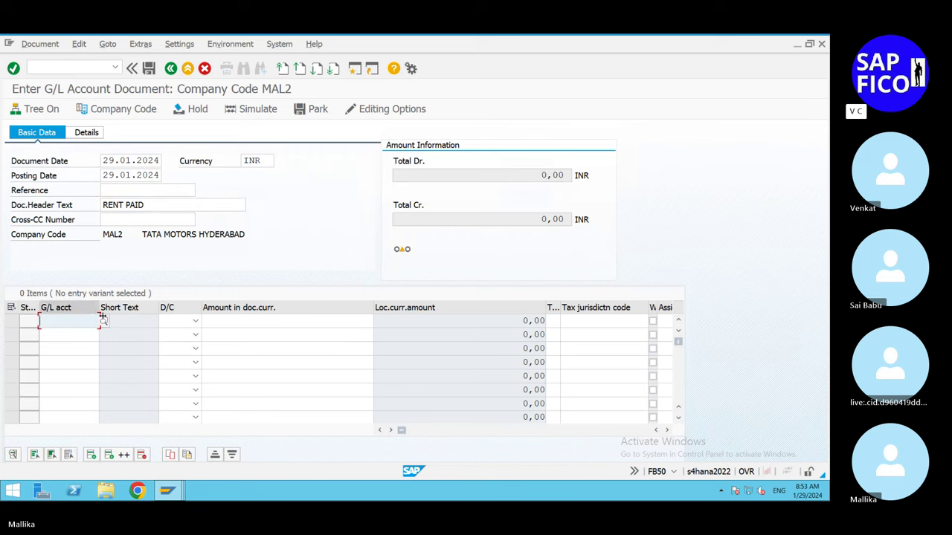
left_click(105, 325)
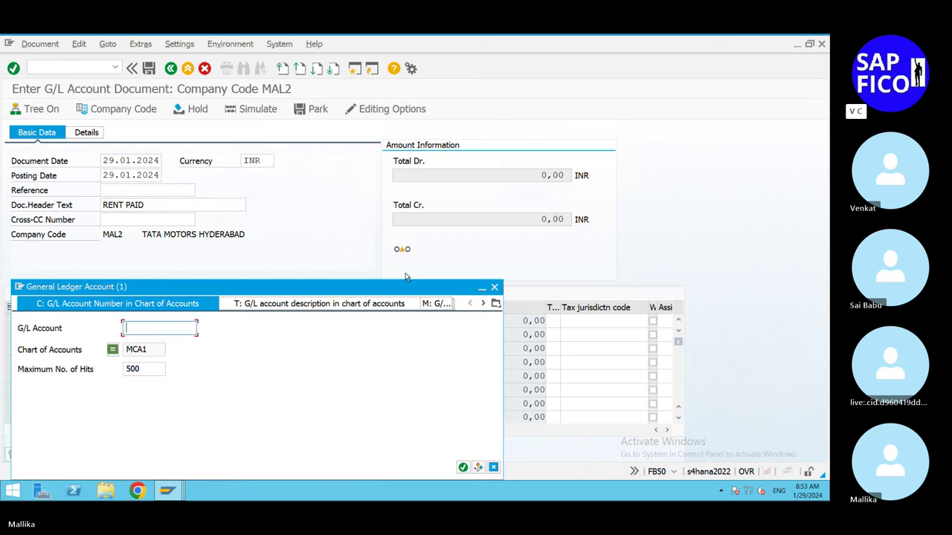
left_click(494, 287)
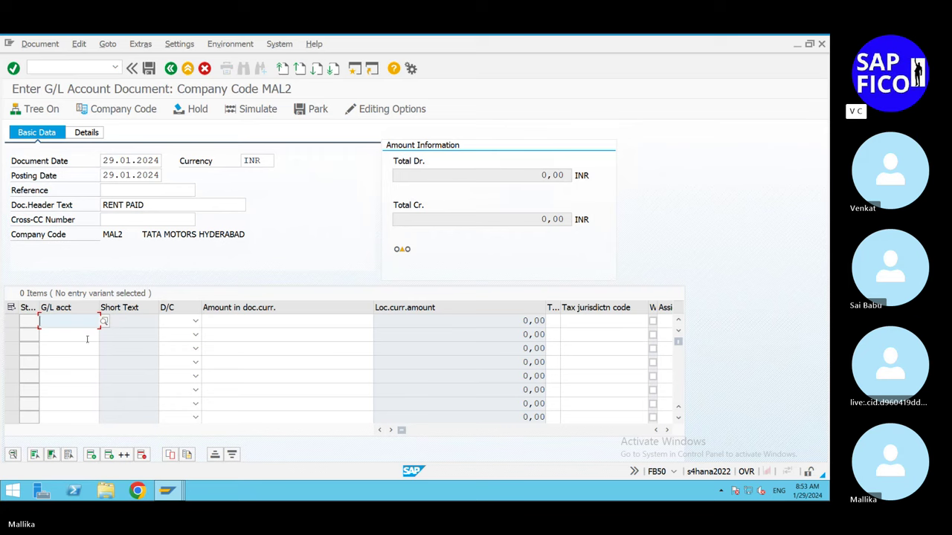
key("BackSpace")
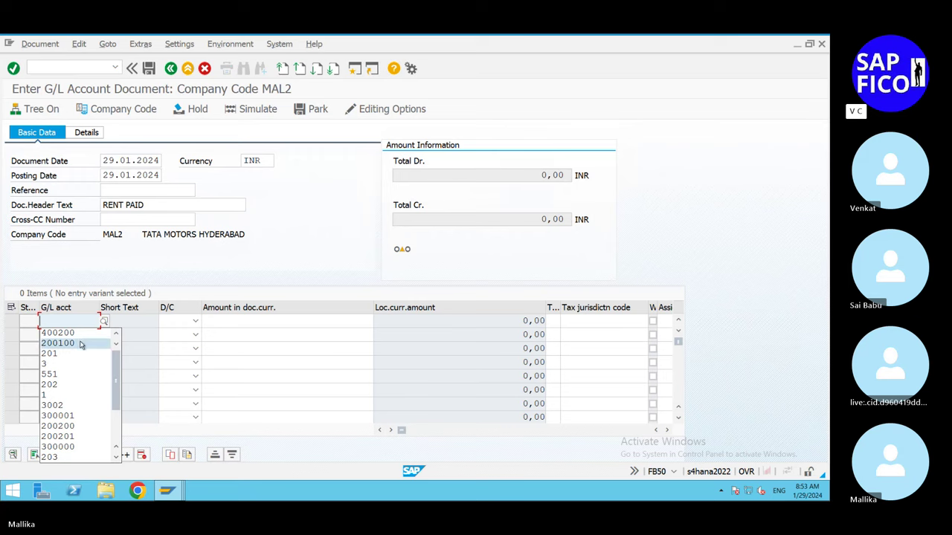
left_click(78, 334)
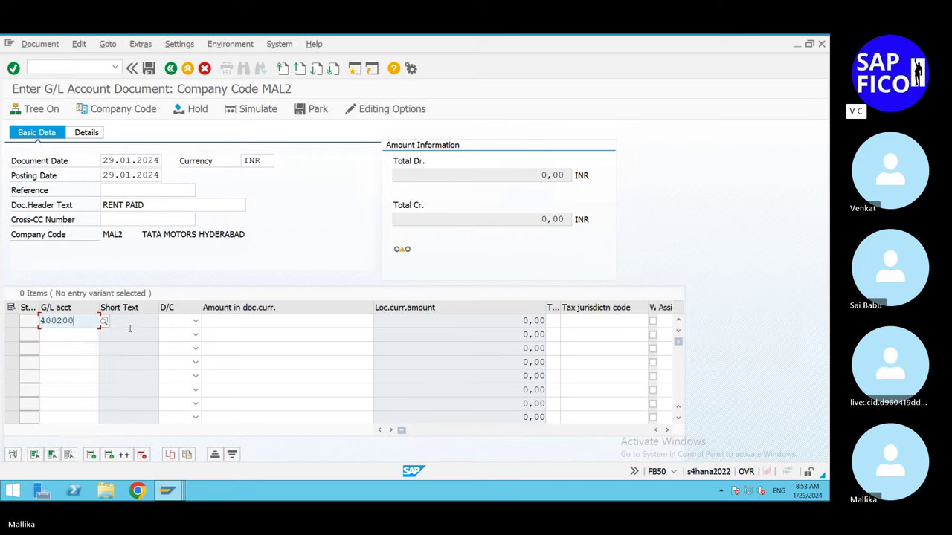
left_click(196, 321)
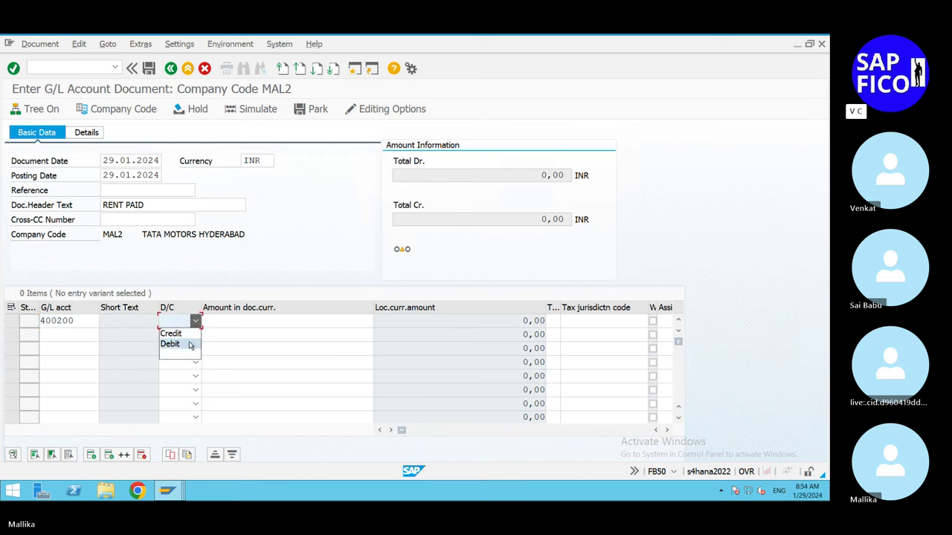
left_click(187, 345)
left_click(214, 323)
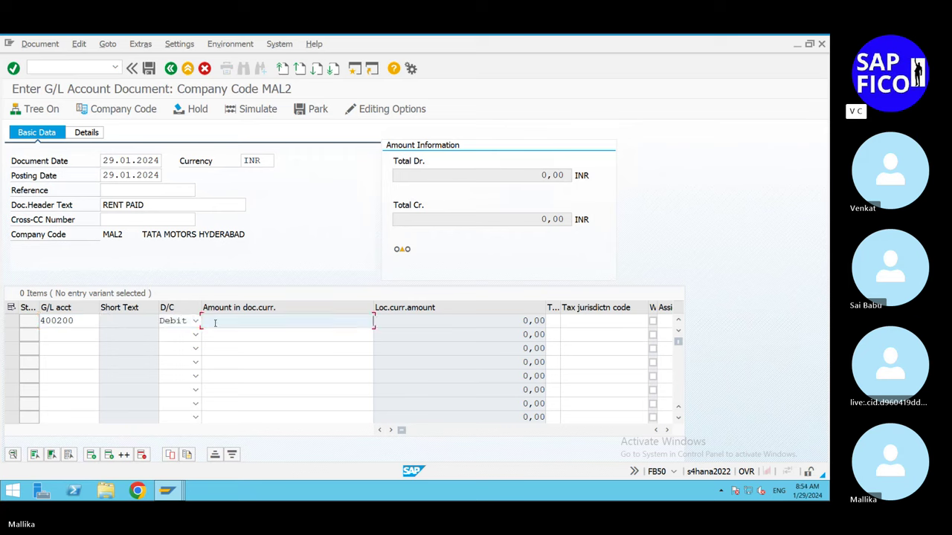
type("50000")
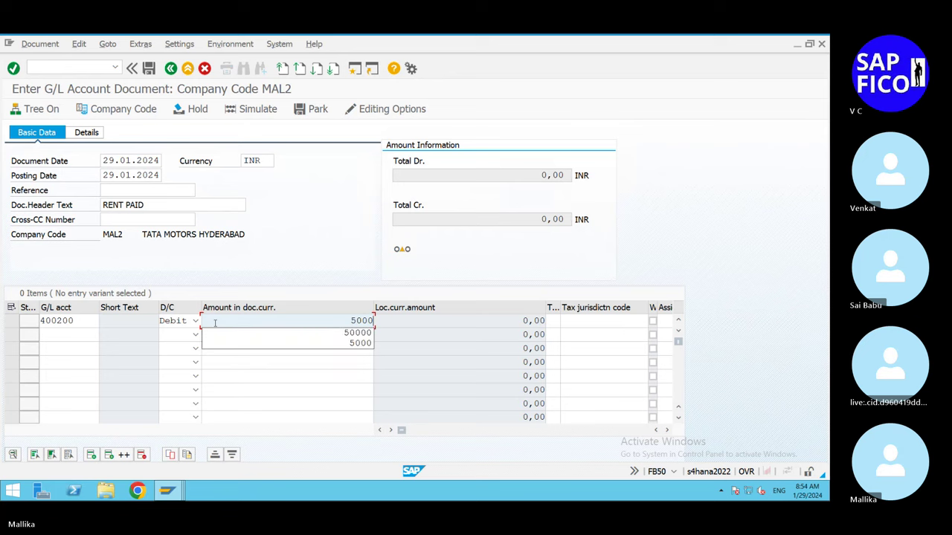
Step: Enter the second line item with G/L account 200100 as a credit of 50000
left_click(75, 335)
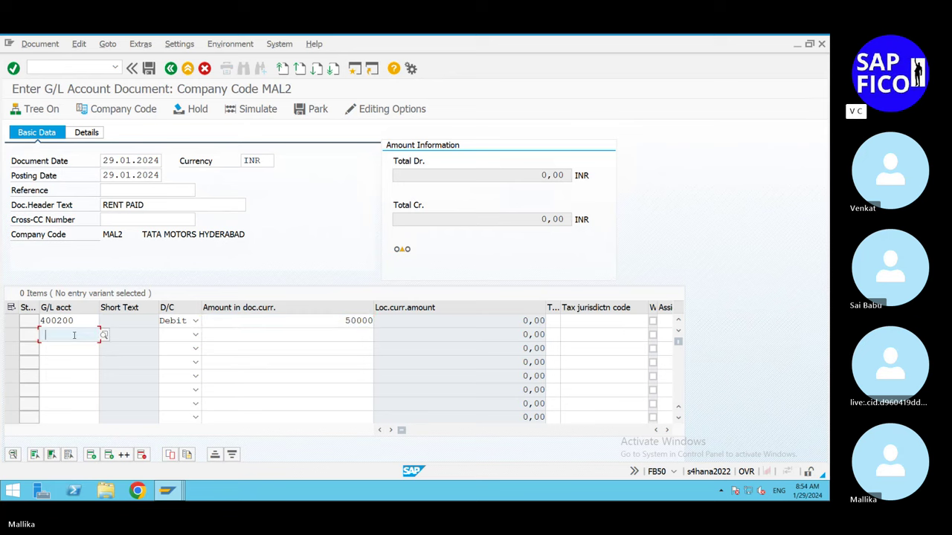
left_click(75, 336)
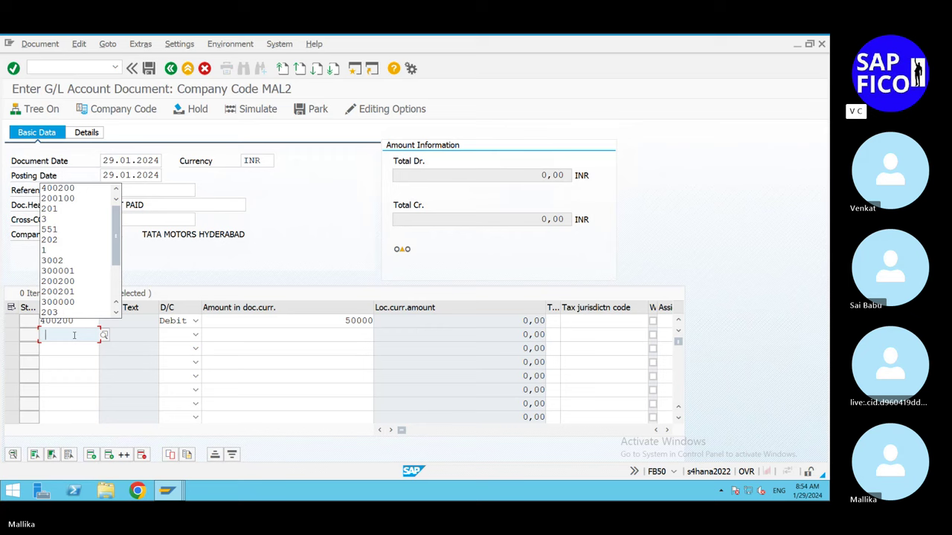
left_click(60, 198)
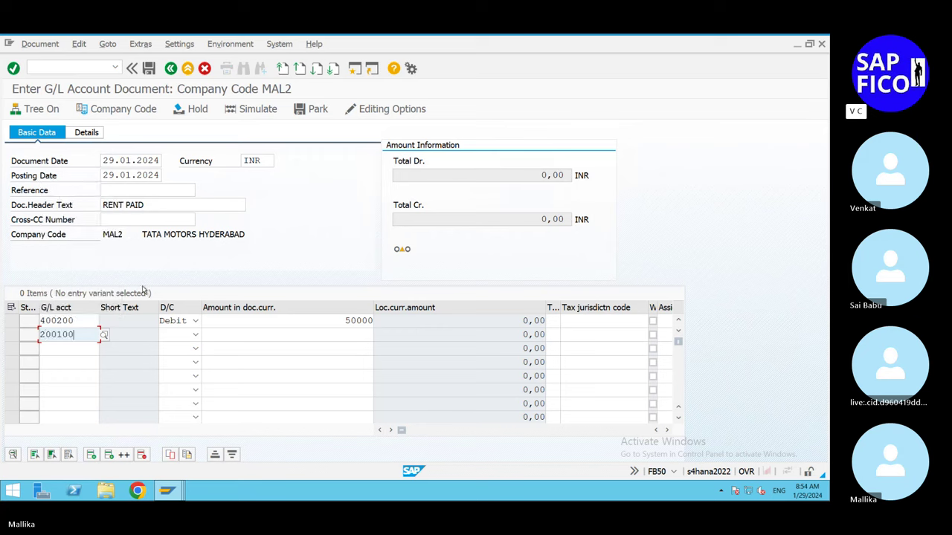
left_click(195, 336)
left_click(185, 348)
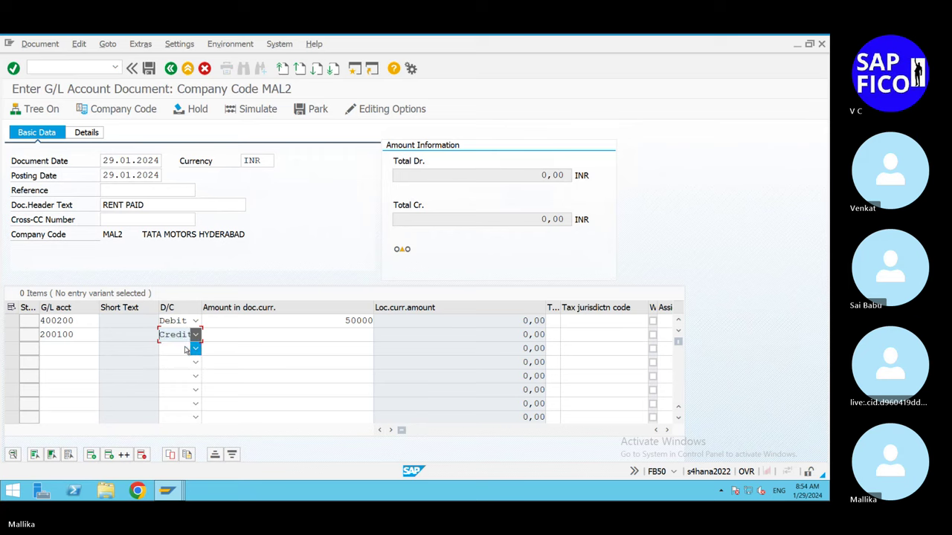
left_click(337, 342)
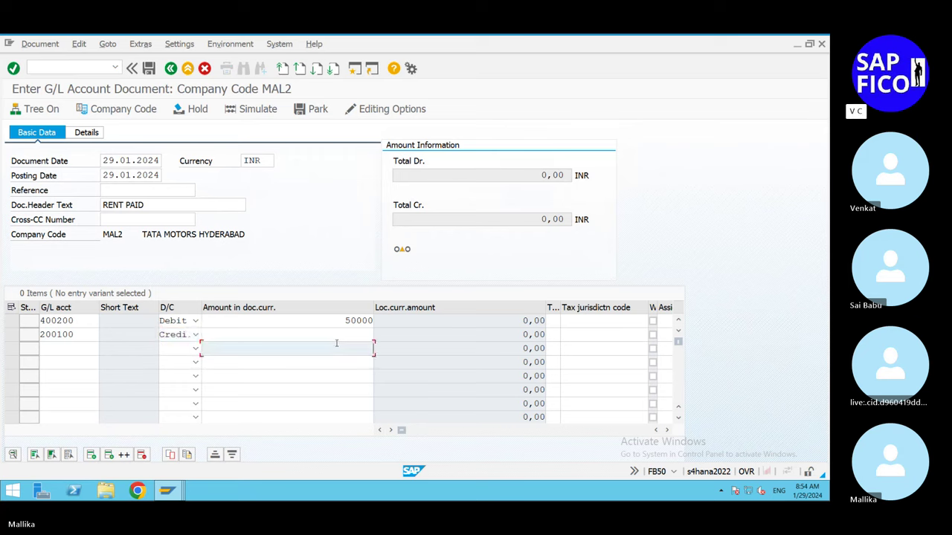
left_click(338, 336)
type("5")
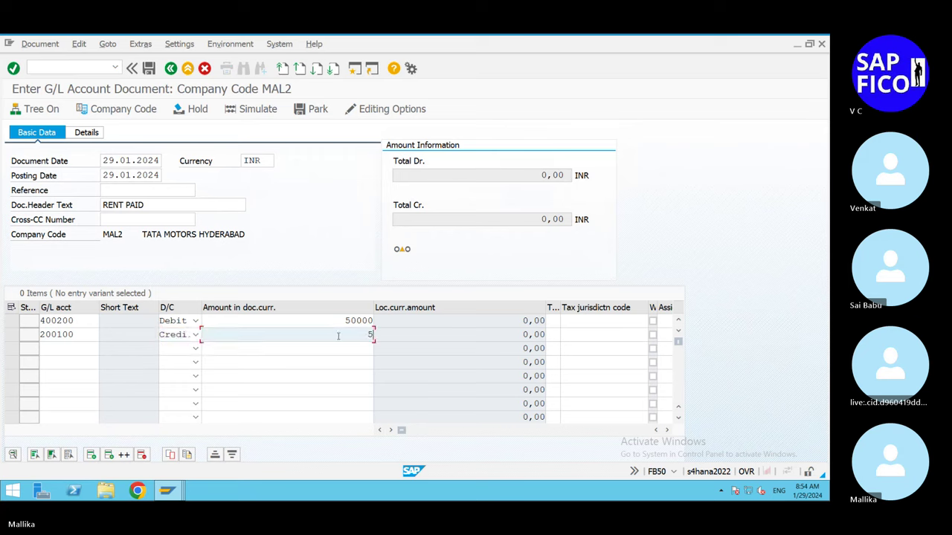
type("00000")
key("BackSpace")
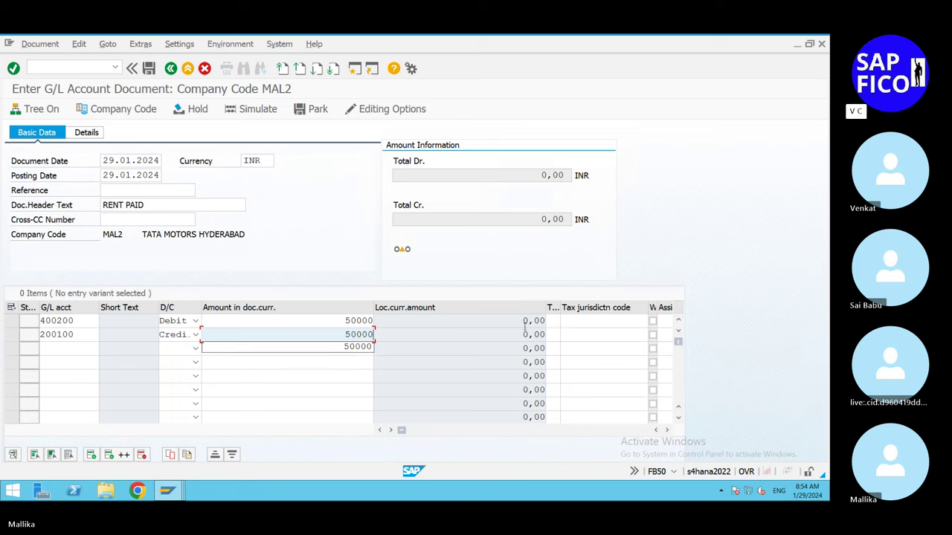
Step: Enter the item text RENT for the debit line item on account 400200
left_click(667, 432)
left_click(667, 432)
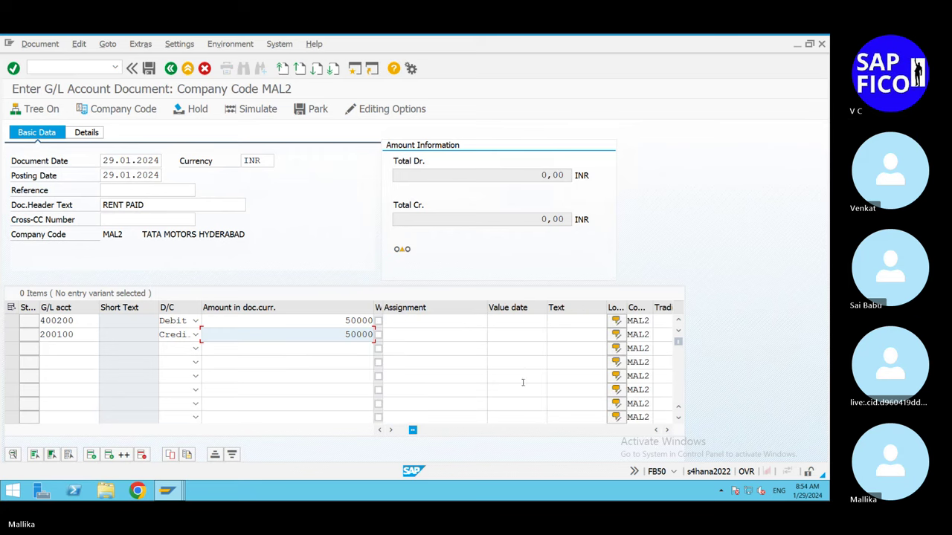
left_click(558, 321)
type("RENT")
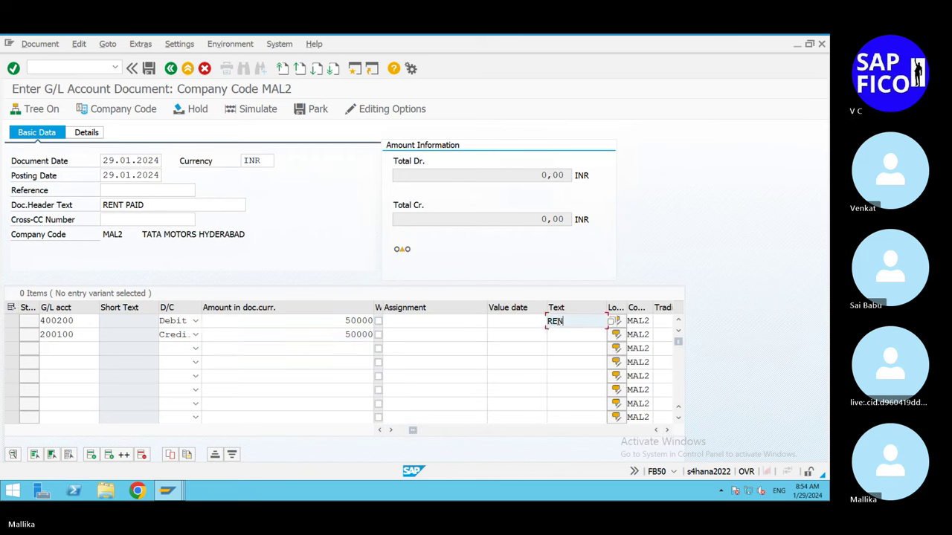
Step: Enter RENT as the text of the 200100 credit line and try to post the document from its simulation
left_click(555, 334)
type("RENT")
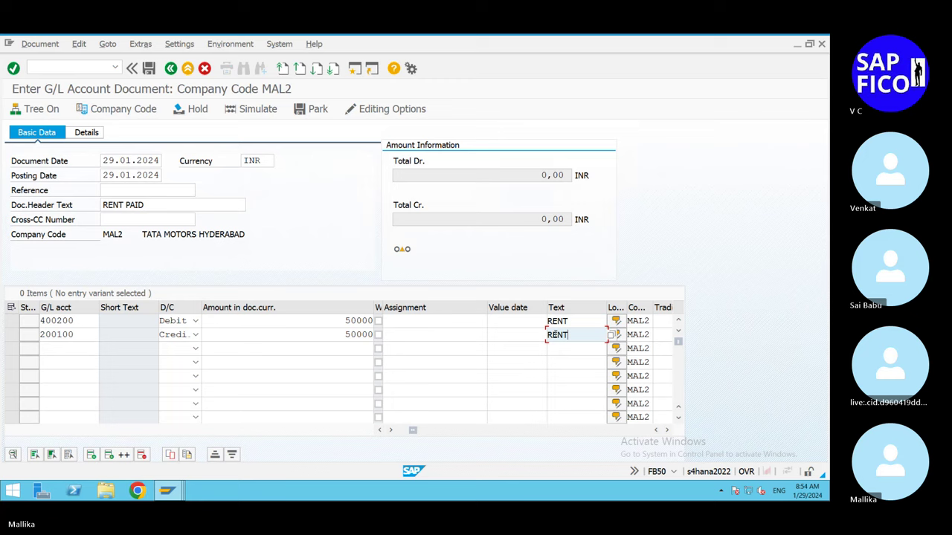
key("Return")
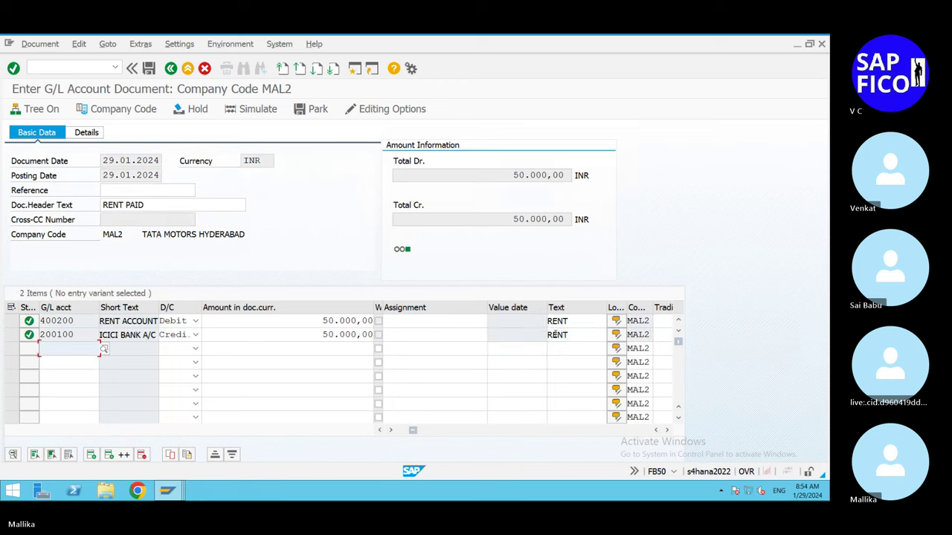
left_click(266, 109)
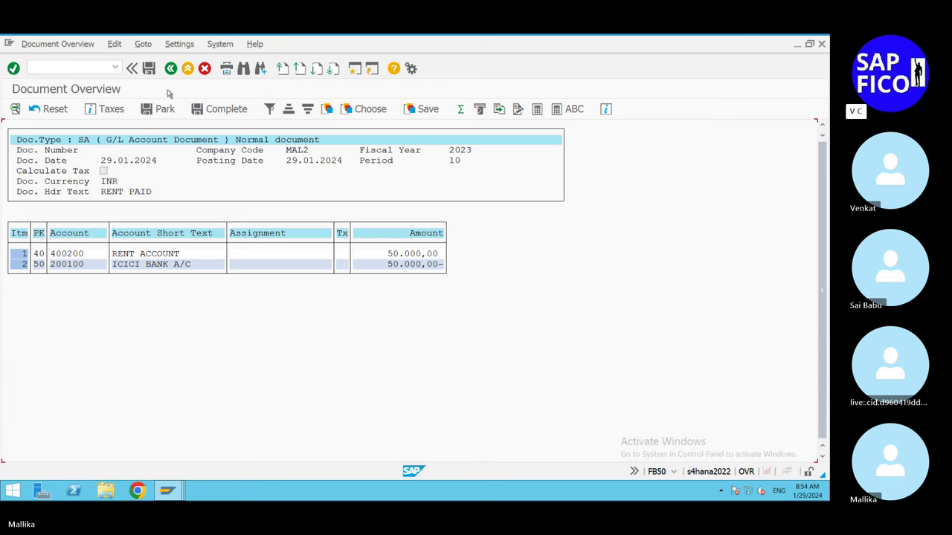
left_click(149, 68)
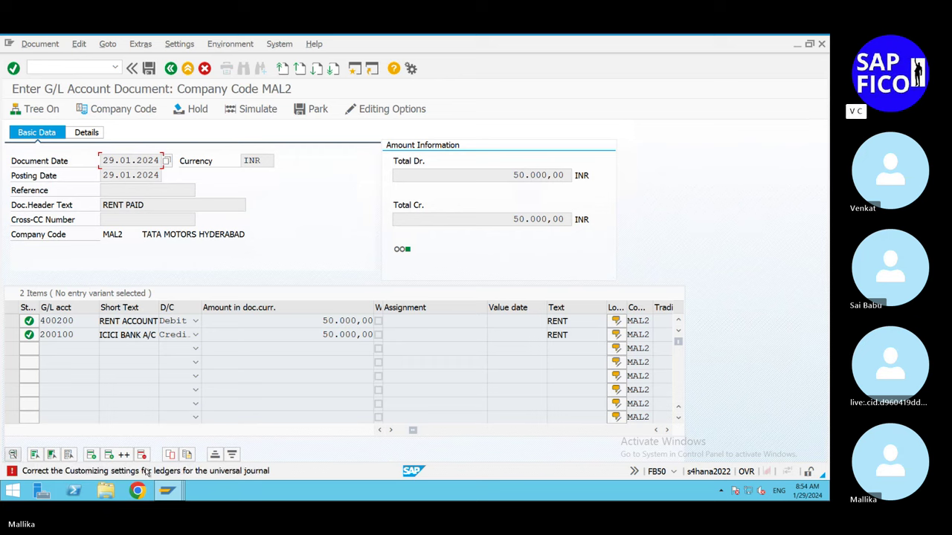
Step: Run the FINS_CUST_CONS_CHK_P check from the posting error's help and examine the logged ledger customizing errors for company code MAL2
left_click(12, 474)
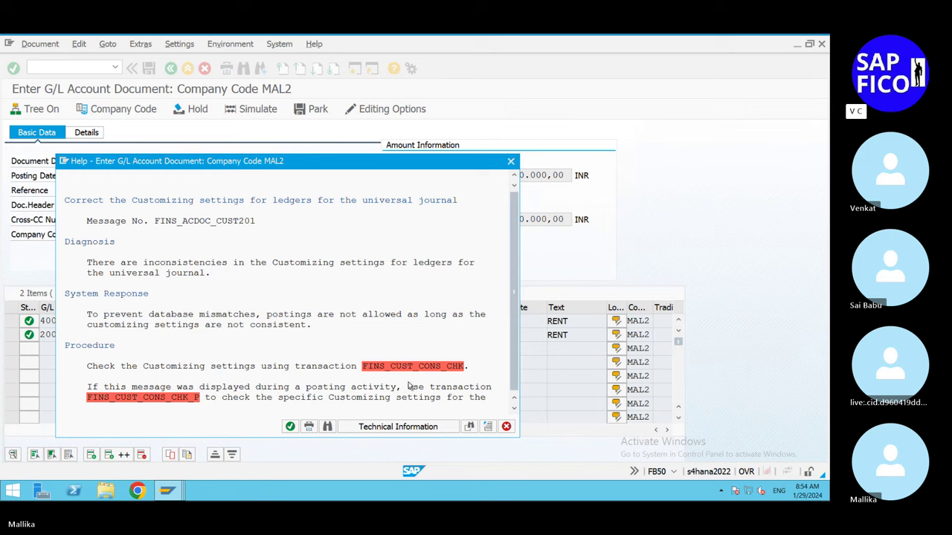
left_click(152, 400)
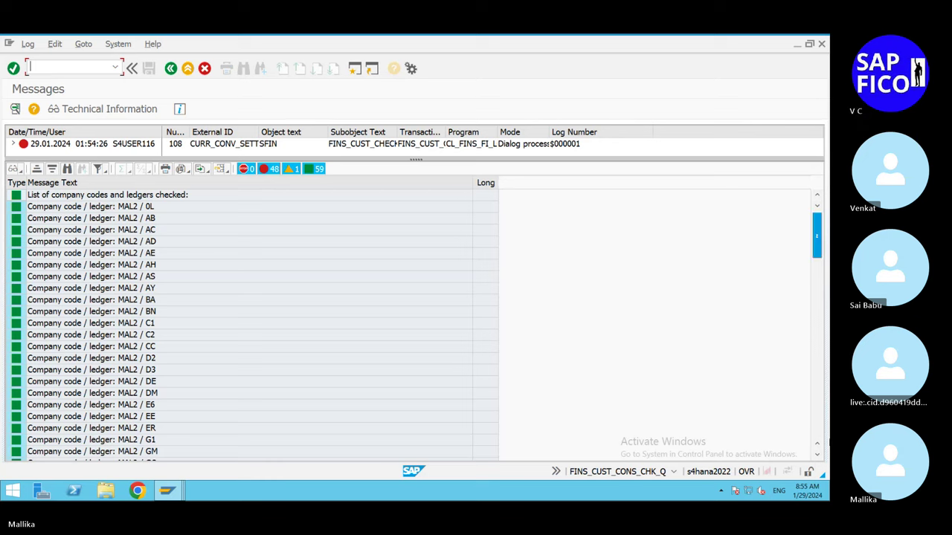
scroll(817, 457, "down", 3)
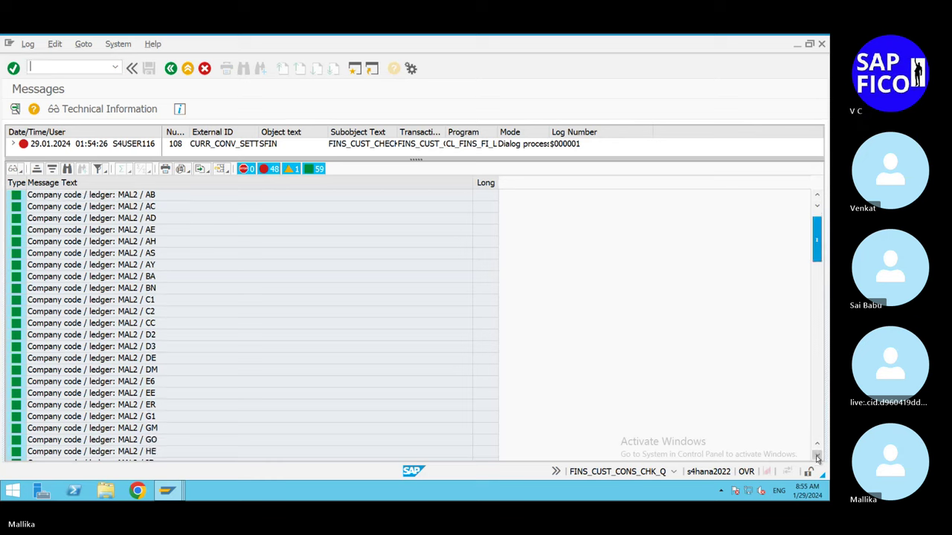
scroll(816, 457, "down", 4)
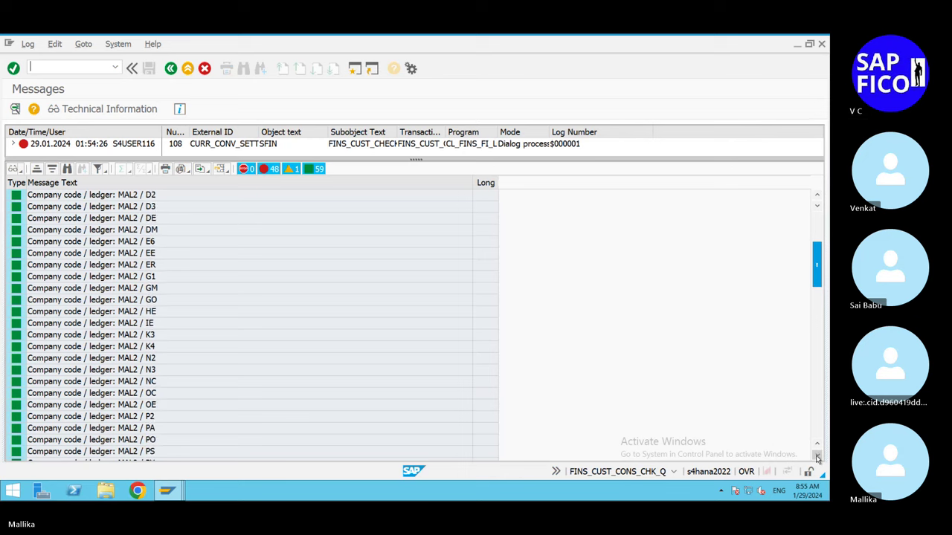
scroll(816, 457, "down", 4)
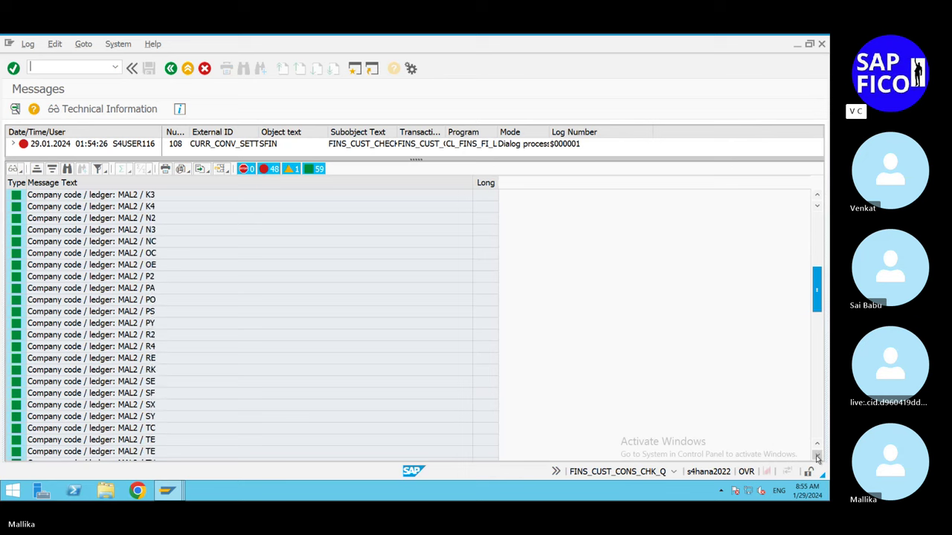
scroll(817, 457, "down", 3)
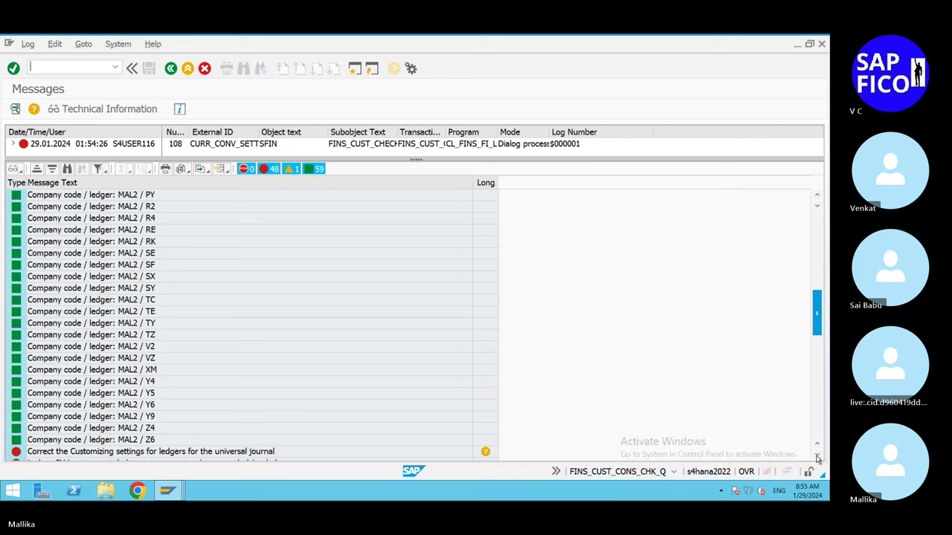
scroll(817, 458, "down", 4)
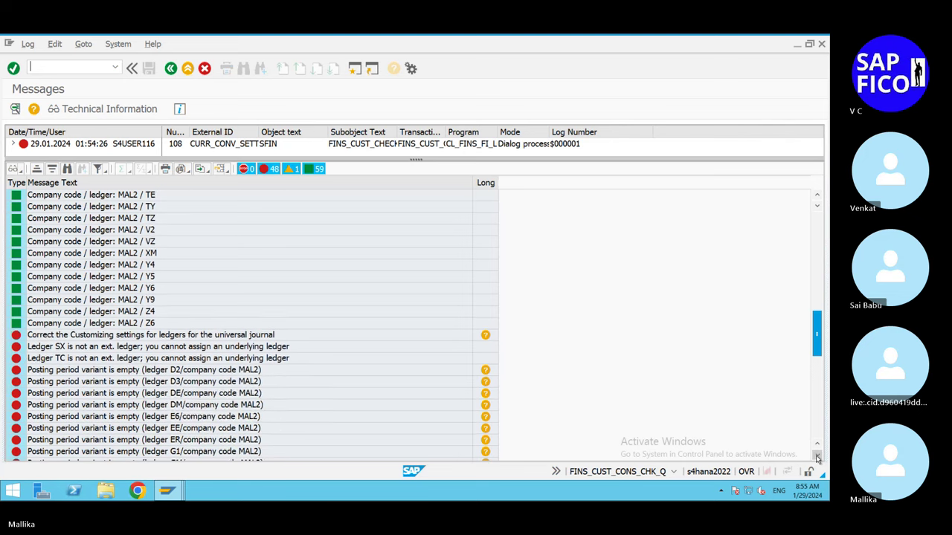
scroll(817, 457, "down", 3)
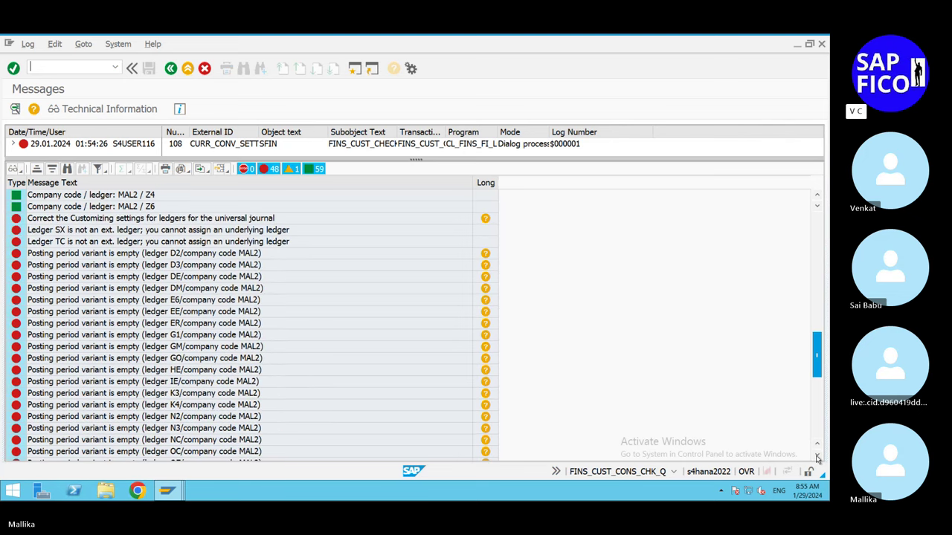
scroll(816, 458, "down", 1)
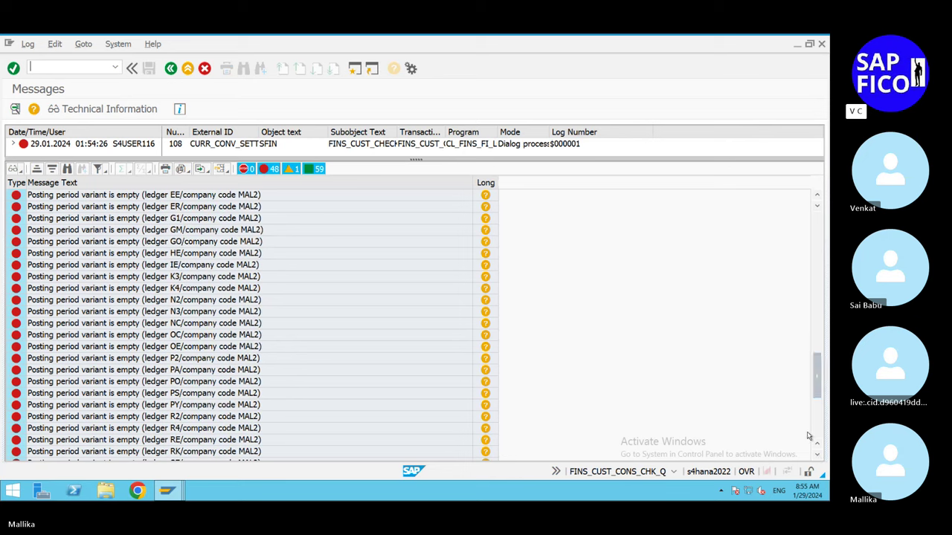
left_click(816, 208)
left_click(816, 208)
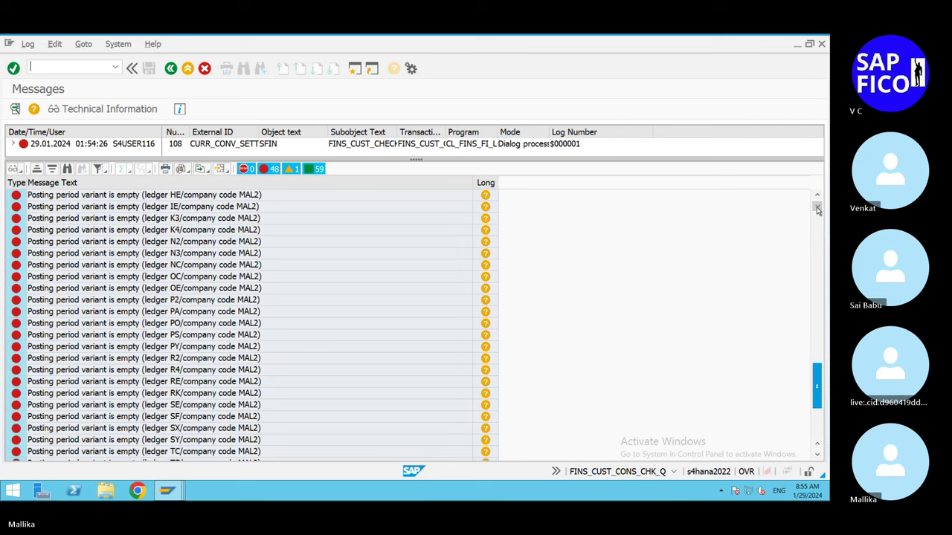
left_click(817, 209)
left_click(816, 208)
left_click(817, 208)
left_click(817, 208)
left_click(817, 208)
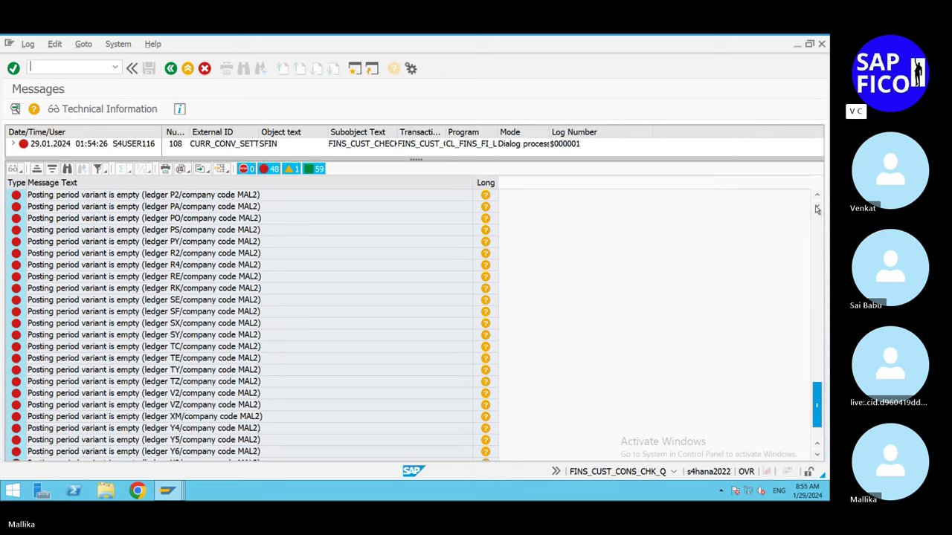
left_click(817, 208)
left_click(817, 208)
left_click(816, 209)
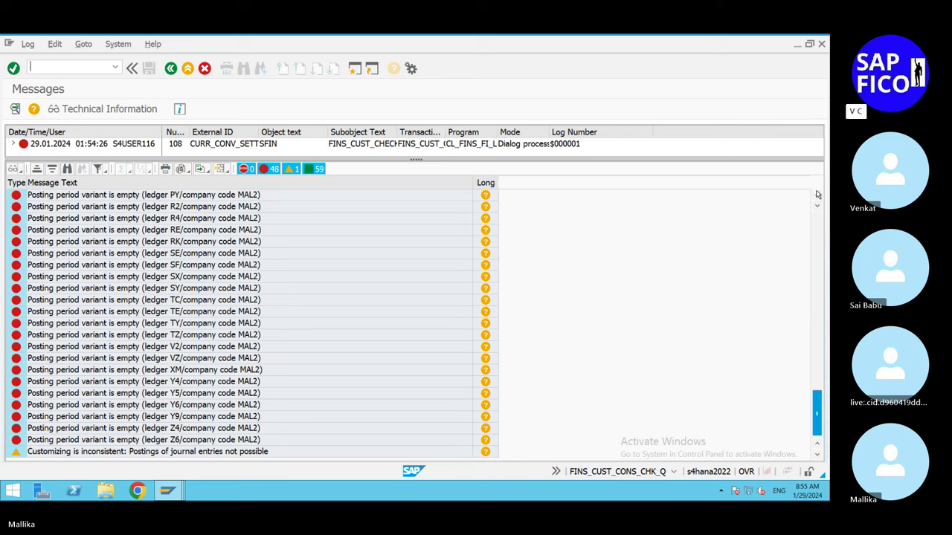
left_click(817, 196)
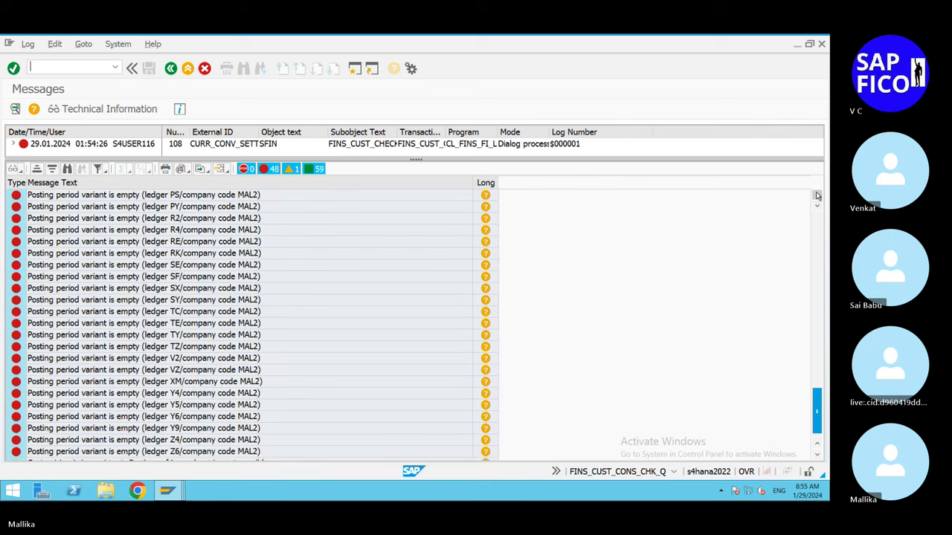
left_click(817, 196)
left_click(818, 195)
left_click(818, 195)
left_click(817, 196)
left_click(817, 196)
left_click(818, 196)
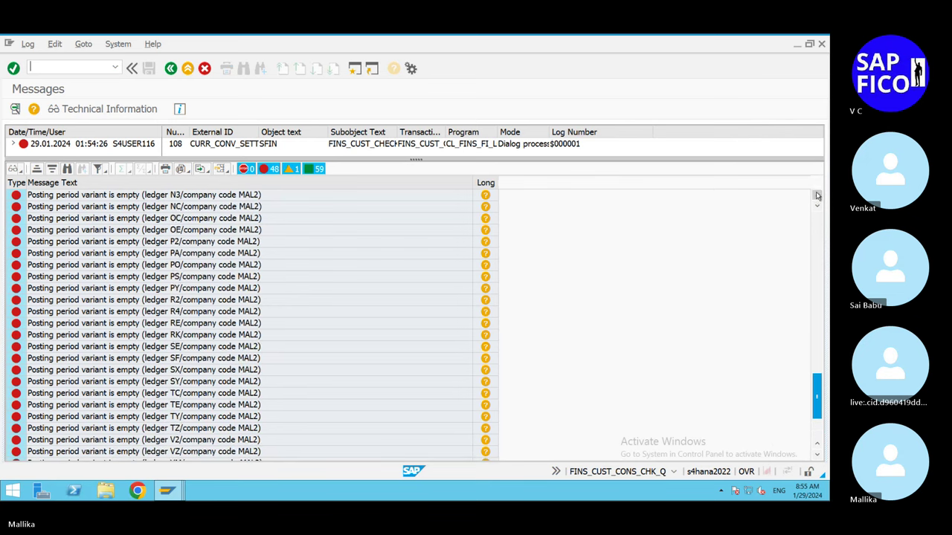
left_click(817, 196)
left_click(817, 196)
left_click(818, 195)
left_click(817, 195)
left_click(817, 195)
left_click(817, 196)
left_click(818, 196)
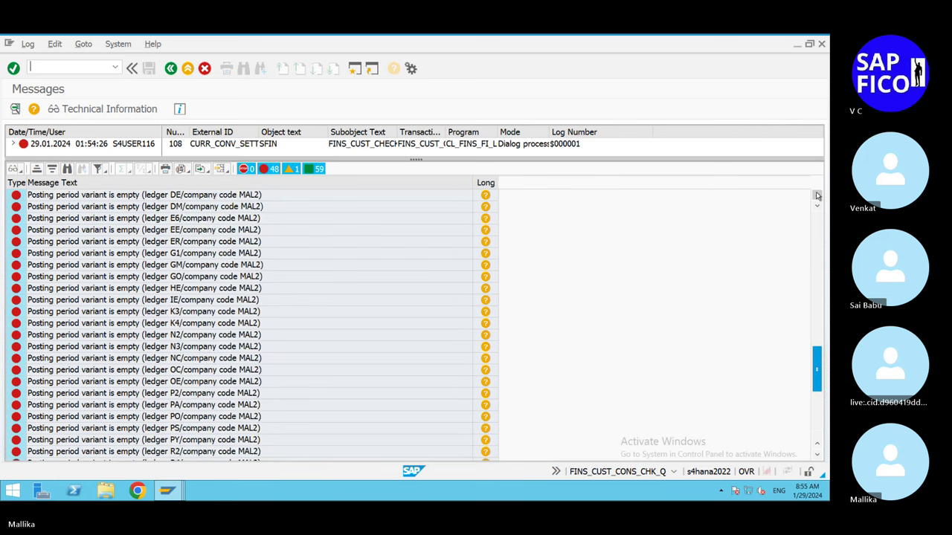
left_click(817, 196)
left_click(817, 195)
left_click(817, 195)
left_click(818, 195)
left_click(817, 196)
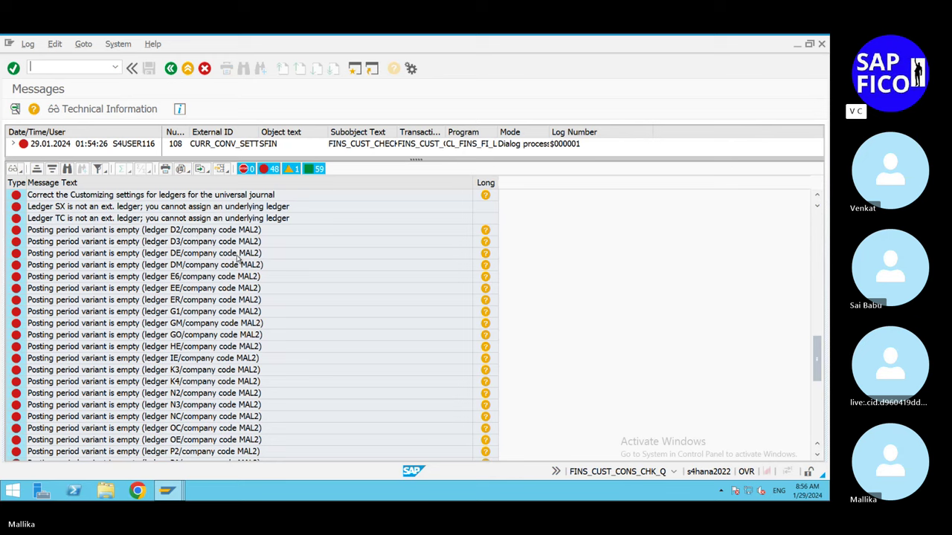
Step: Switch to the ledger customizing session and view the company code settings for ledger D2, accepting the consistency messages
left_click(184, 488)
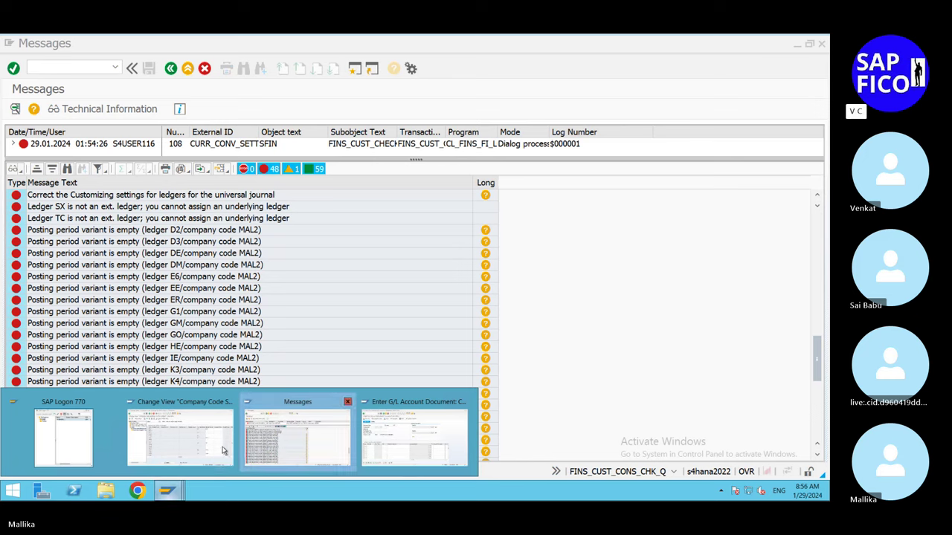
left_click(198, 446)
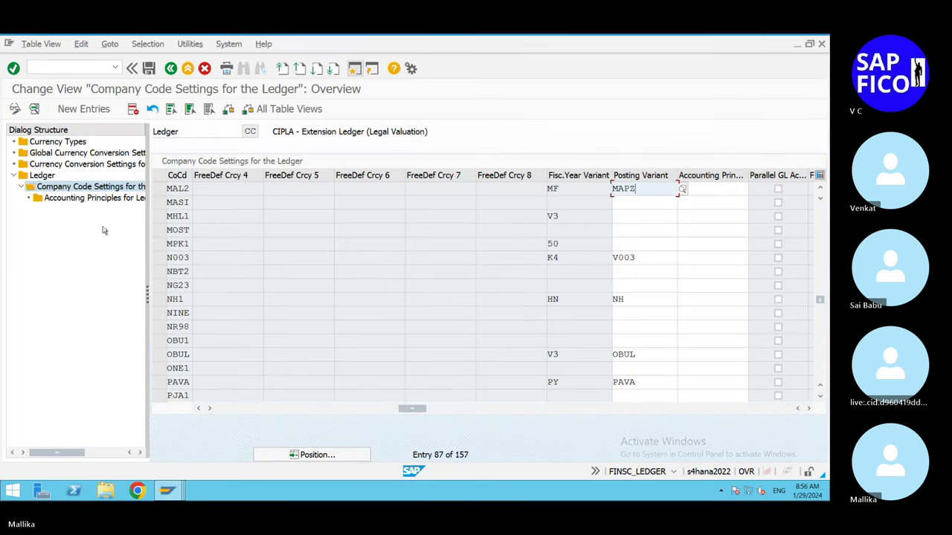
double_click(43, 176)
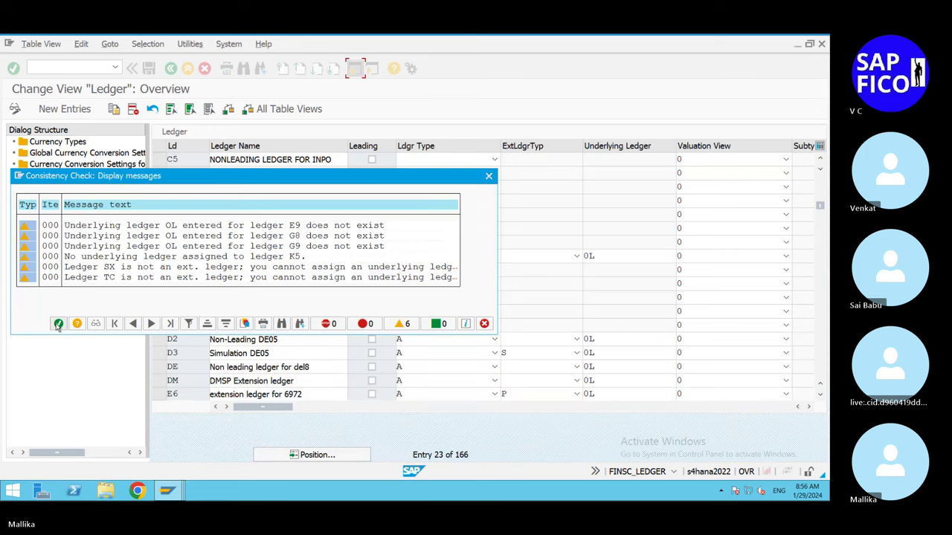
left_click(58, 324)
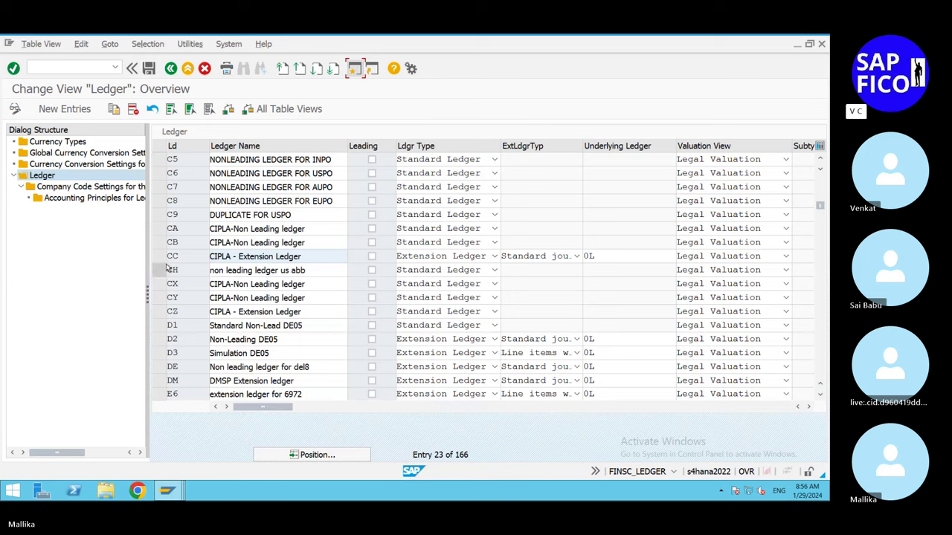
left_click(158, 340)
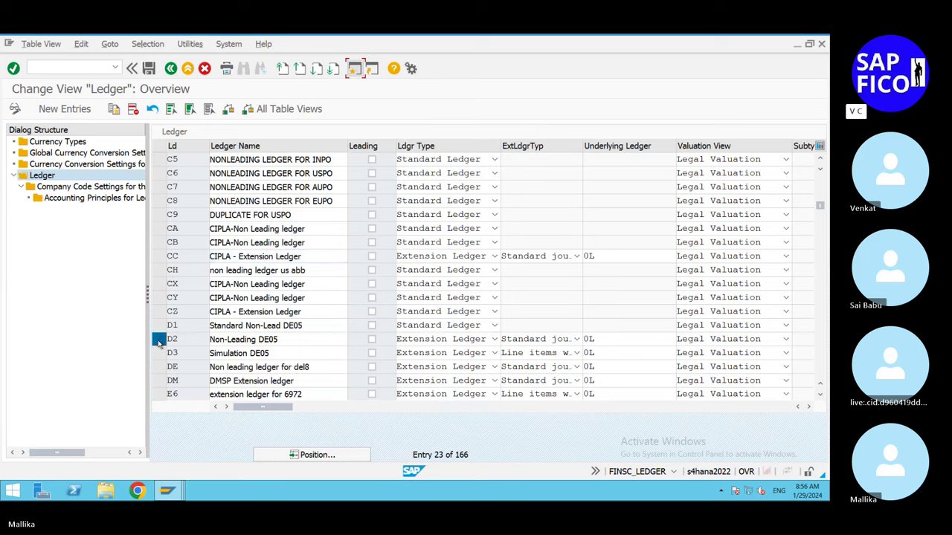
double_click(89, 187)
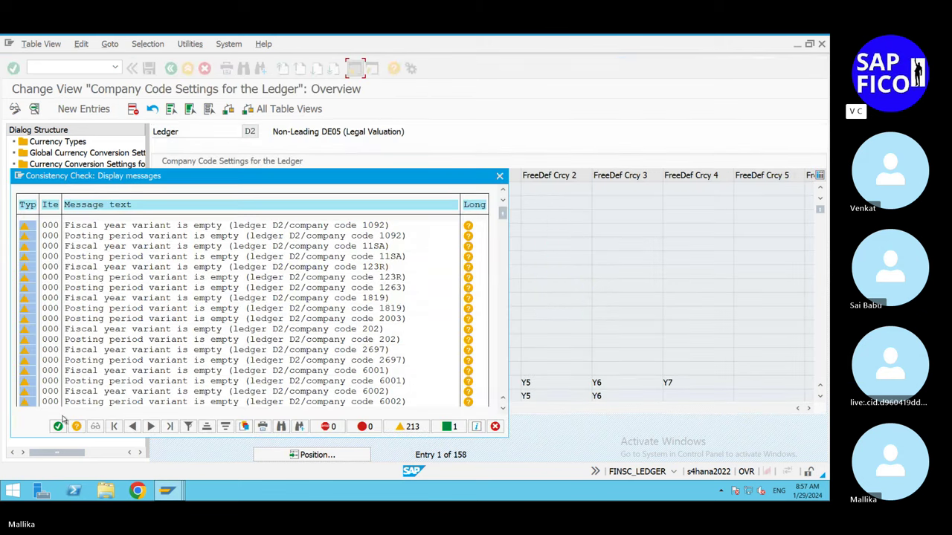
left_click(57, 427)
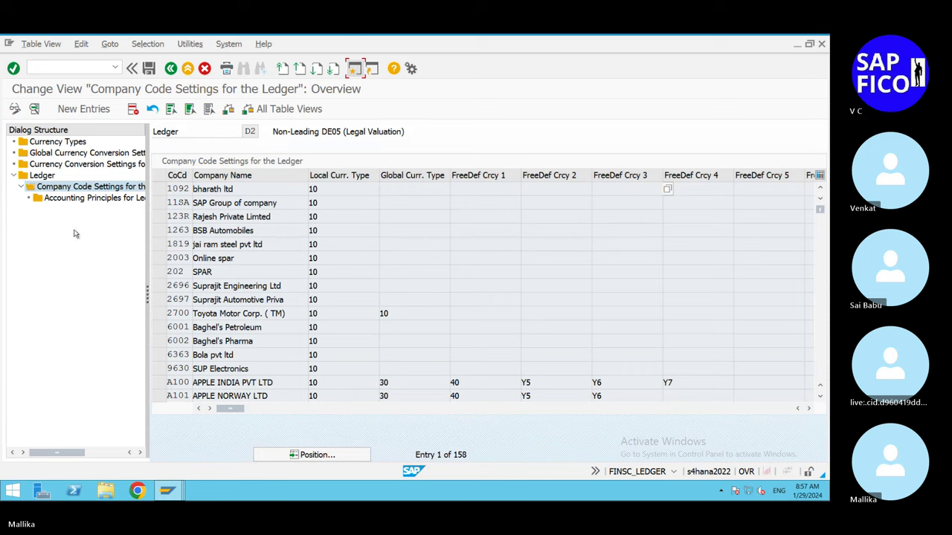
Step: Return to the ledger overview and delete ledgers D2, D3 and DE with all their dependent entries, accepting the consistency messages
left_click(170, 68)
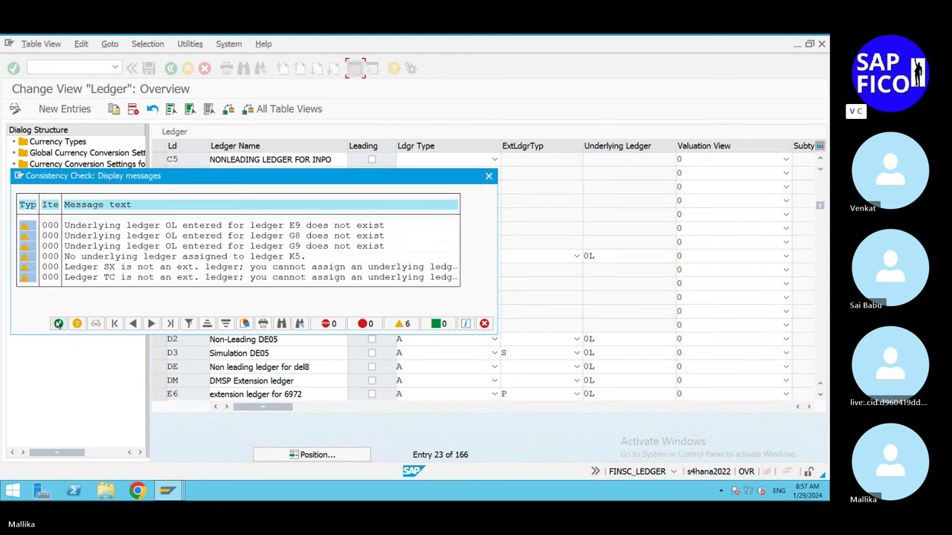
left_click(58, 324)
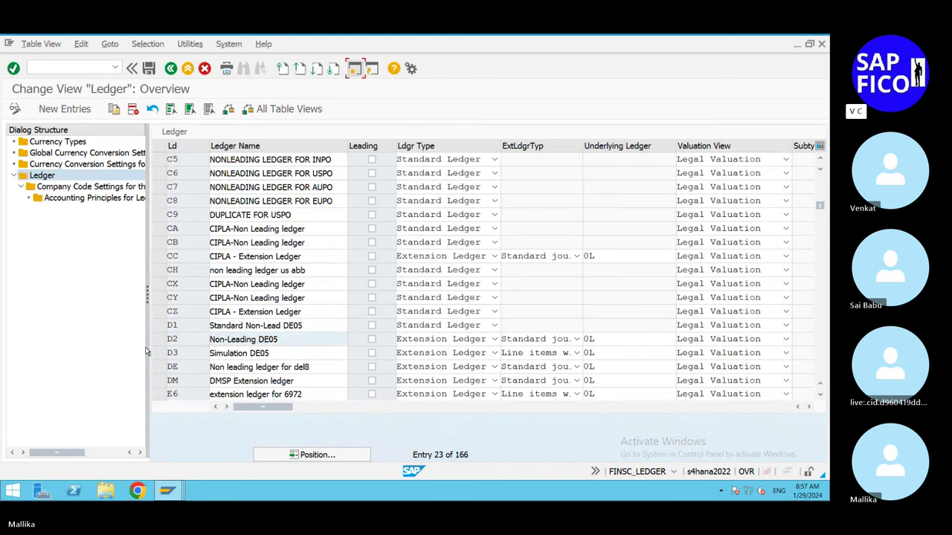
left_click(158, 339)
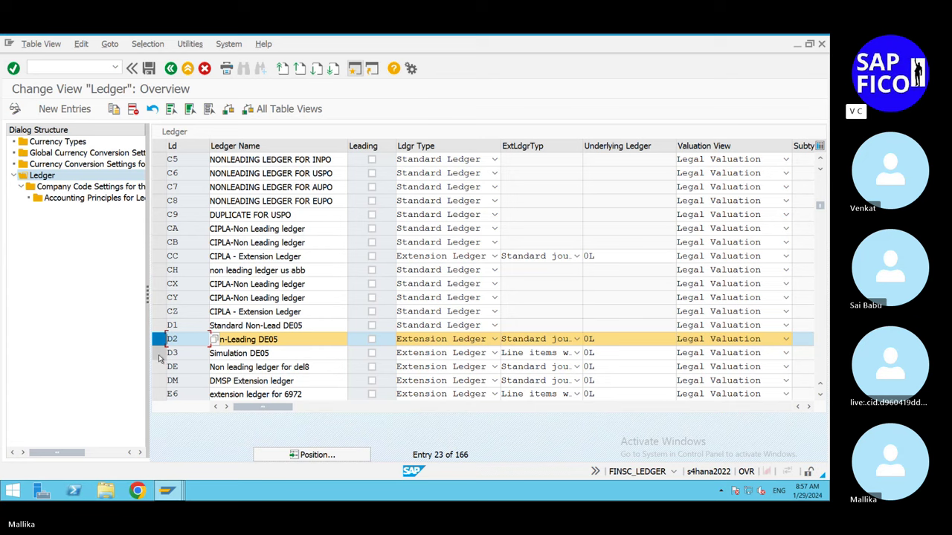
left_click(159, 354)
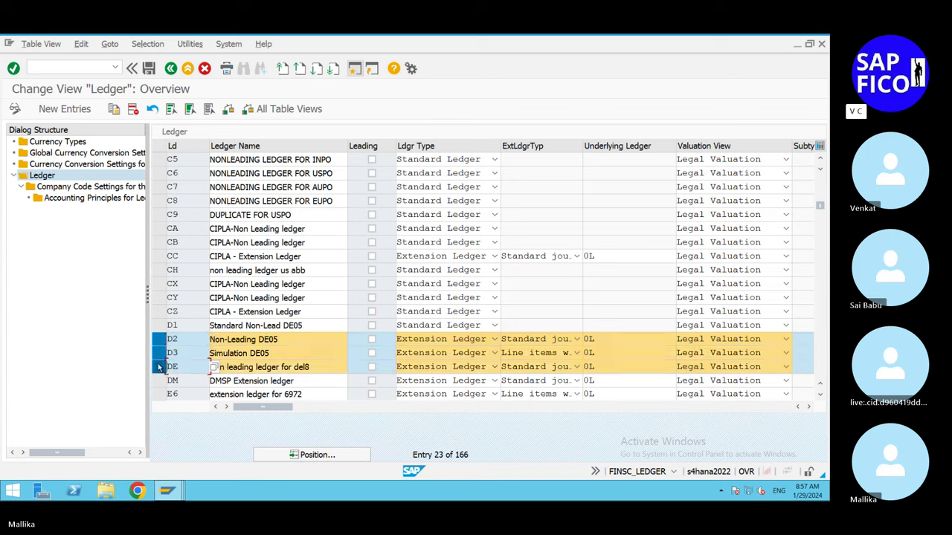
left_click(158, 368)
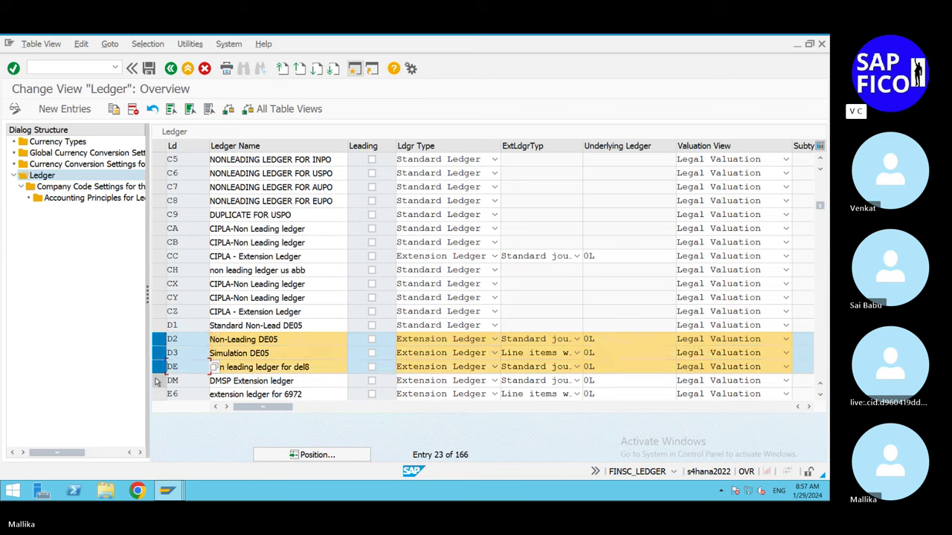
left_click(133, 109)
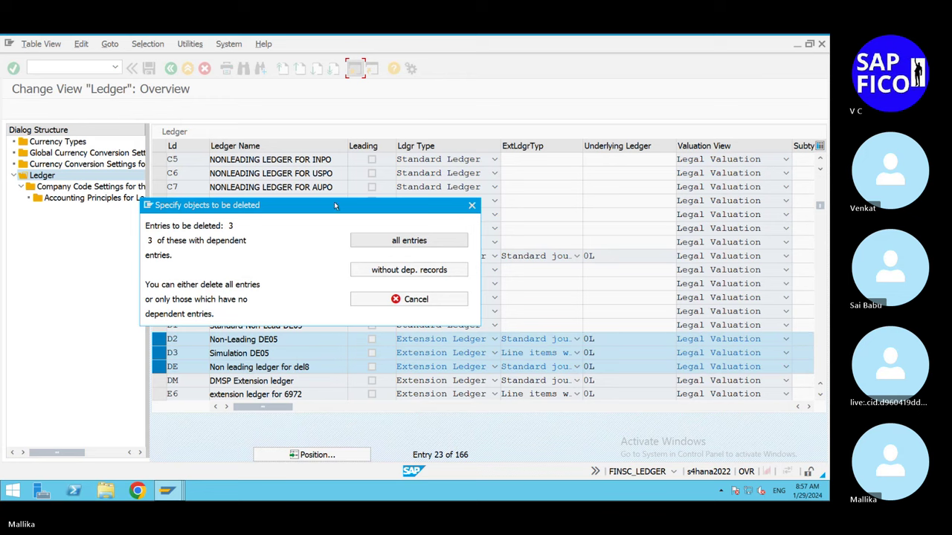
left_click(396, 241)
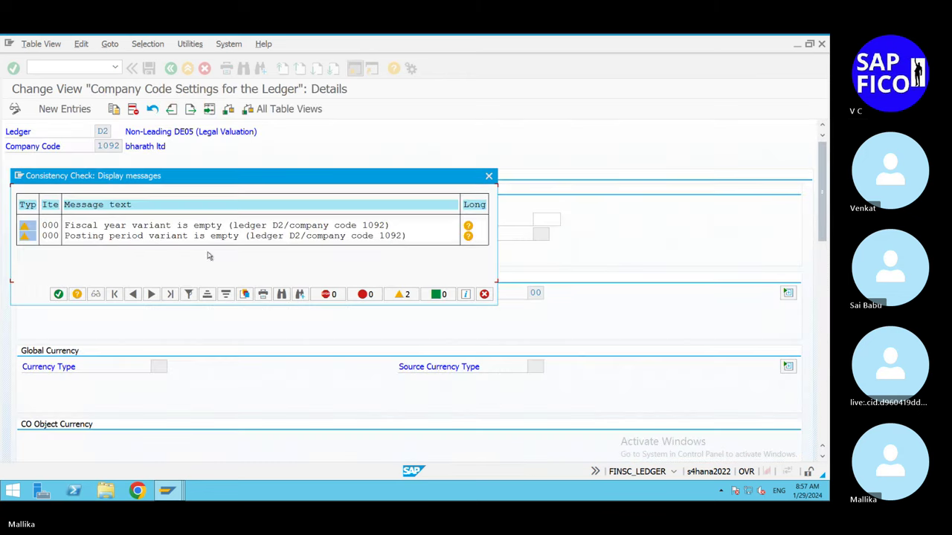
left_click(59, 295)
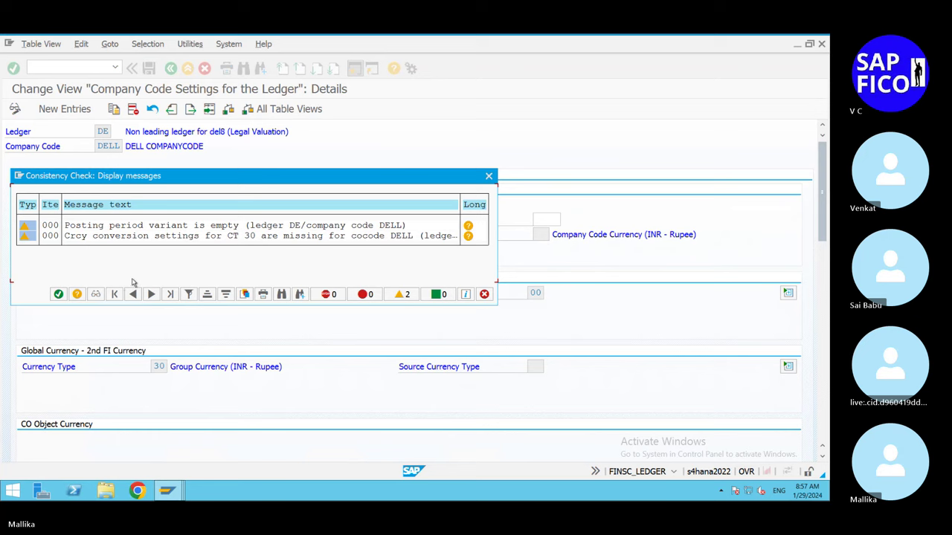
left_click(62, 296)
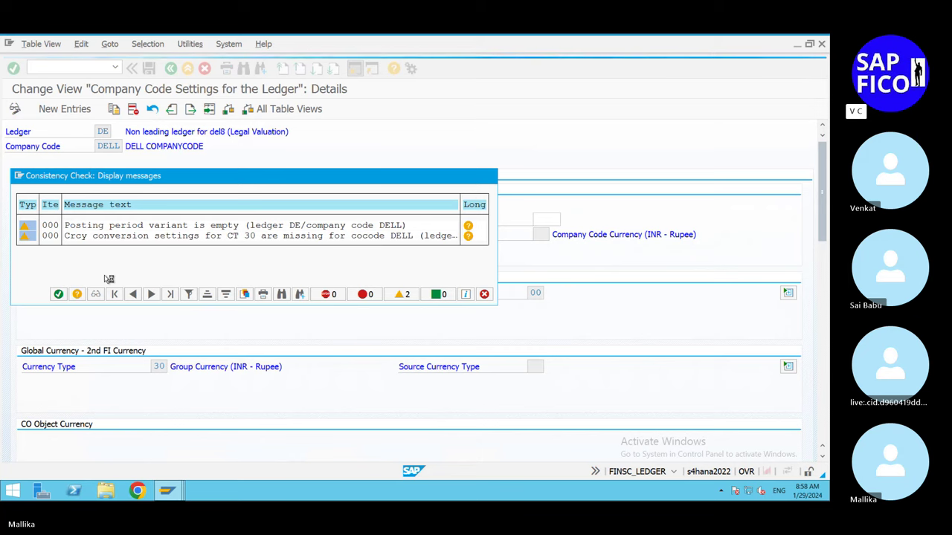
left_click(59, 295)
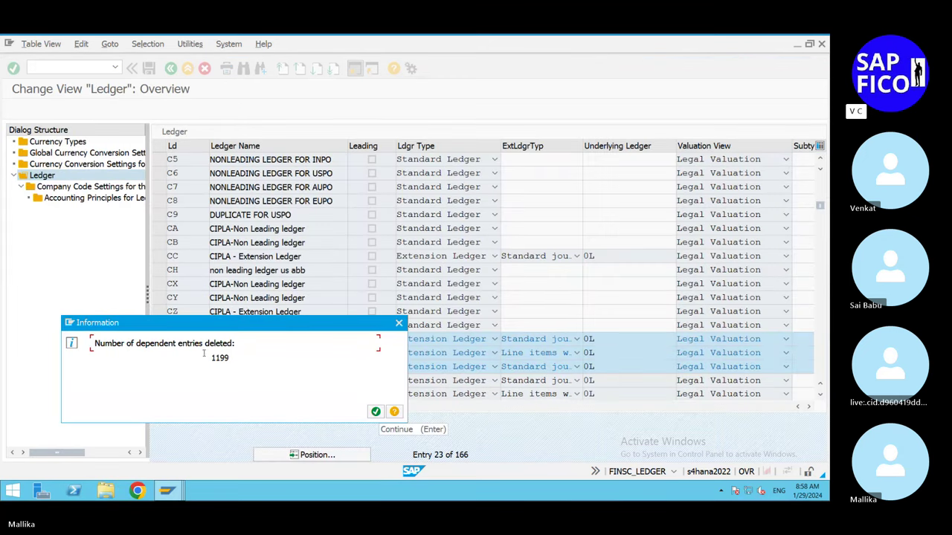
left_click(376, 413)
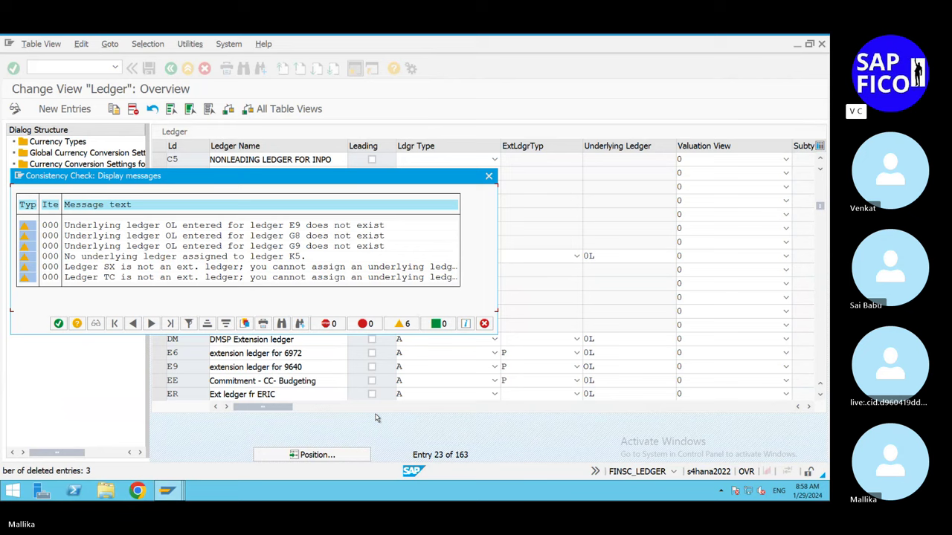
left_click(58, 325)
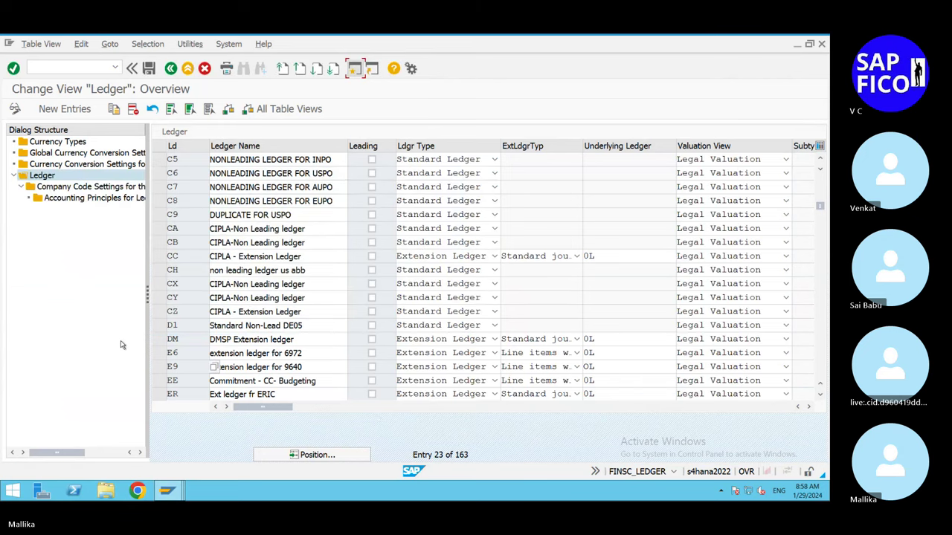
Step: Switch to the G/L account document session for company code MAL2 and end its transaction with /N
left_click(177, 367)
mouse_move(184, 497)
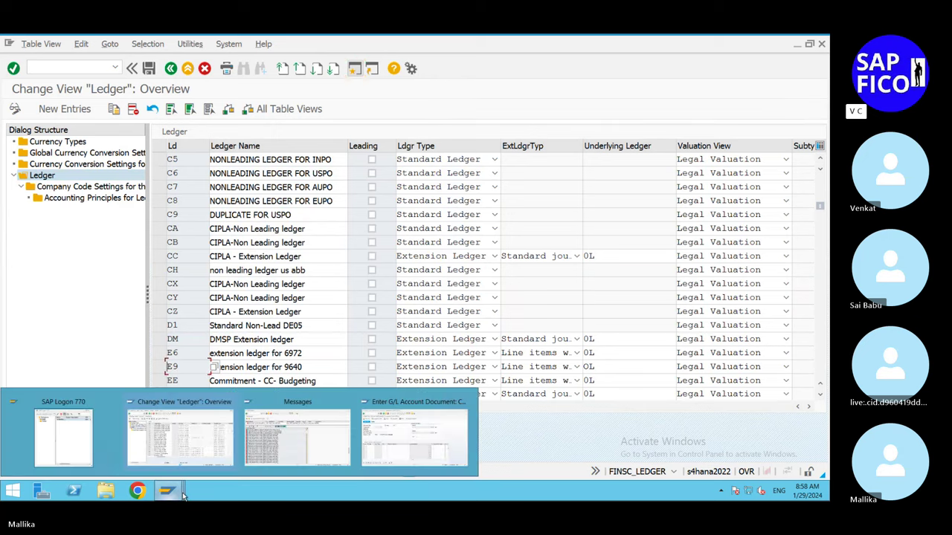
left_click(375, 455)
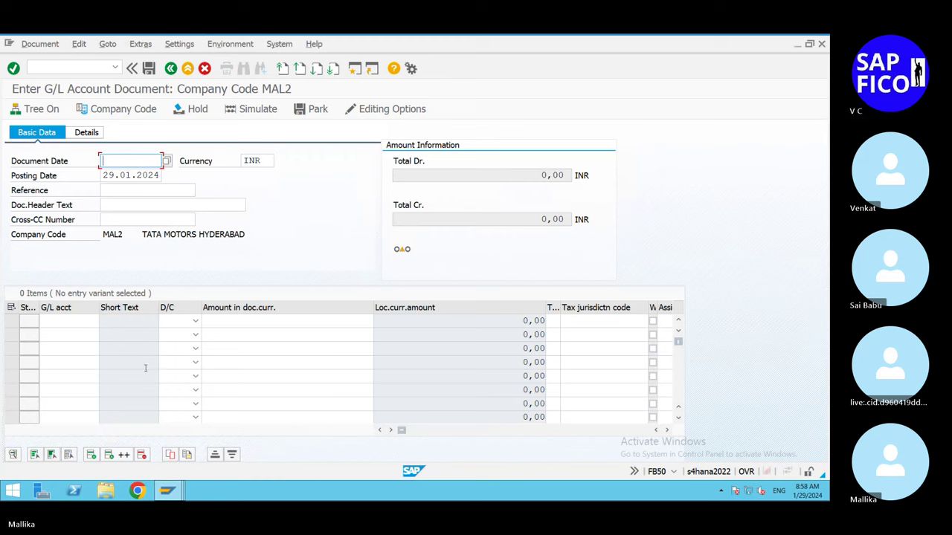
left_click(36, 65)
type("/")
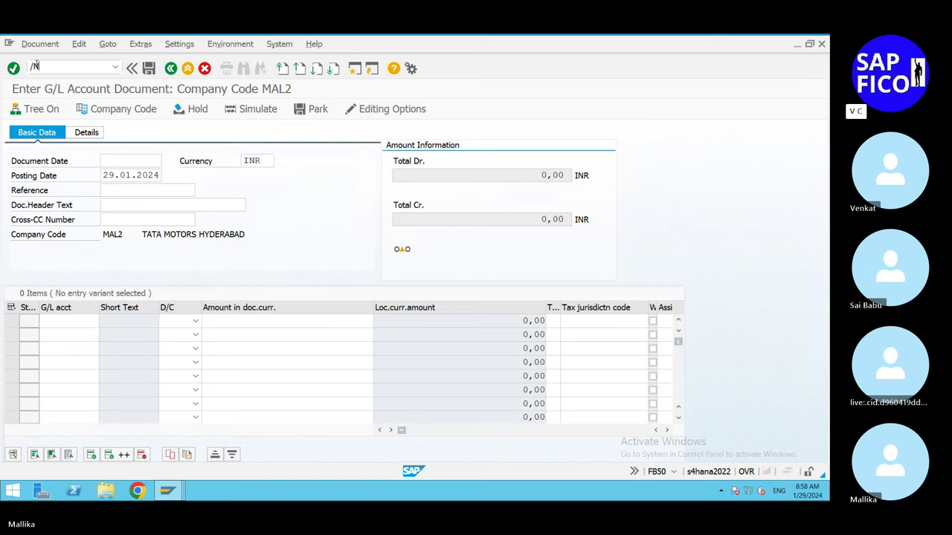
type("N")
key("Return")
Step: Switch to the session with the consistency check messages and start G/L document entry there with /NFB50
left_click(185, 492)
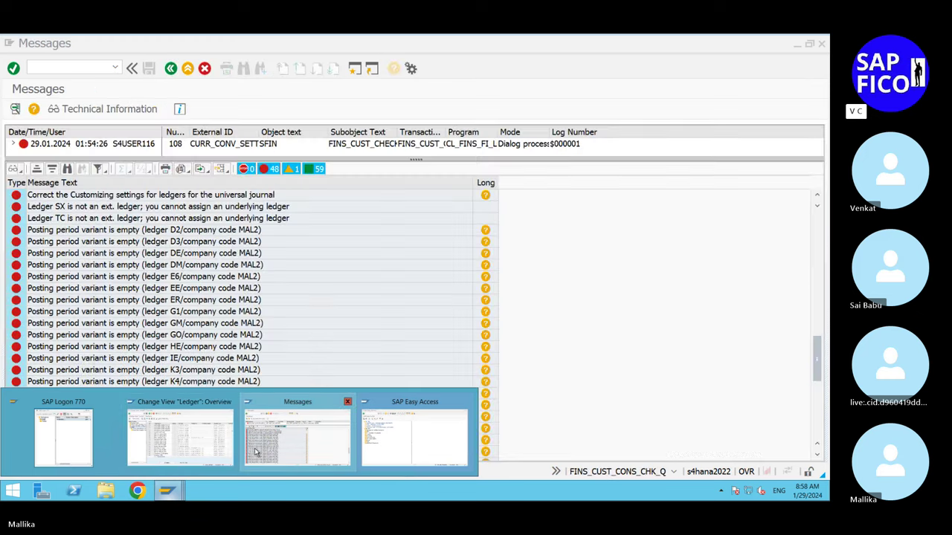
left_click(264, 452)
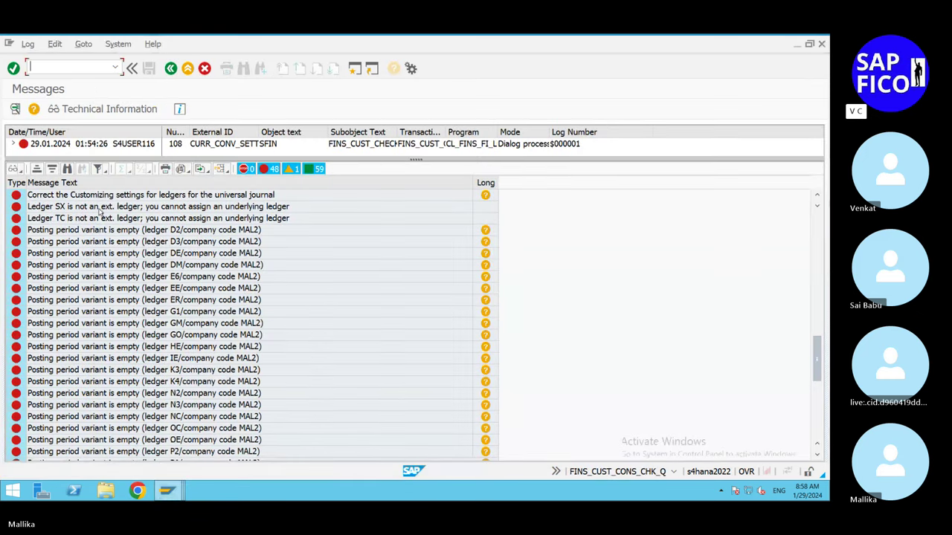
type("/")
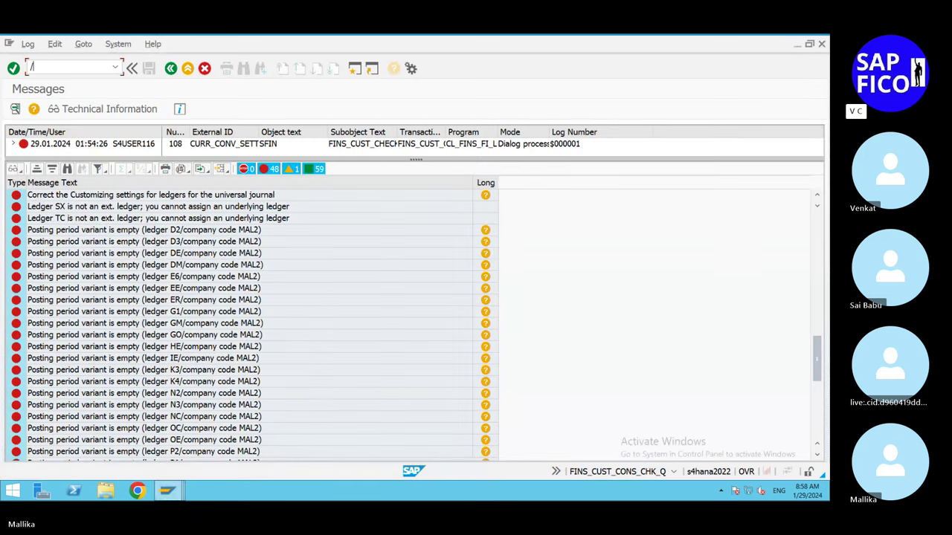
type("NFB50")
key("Return")
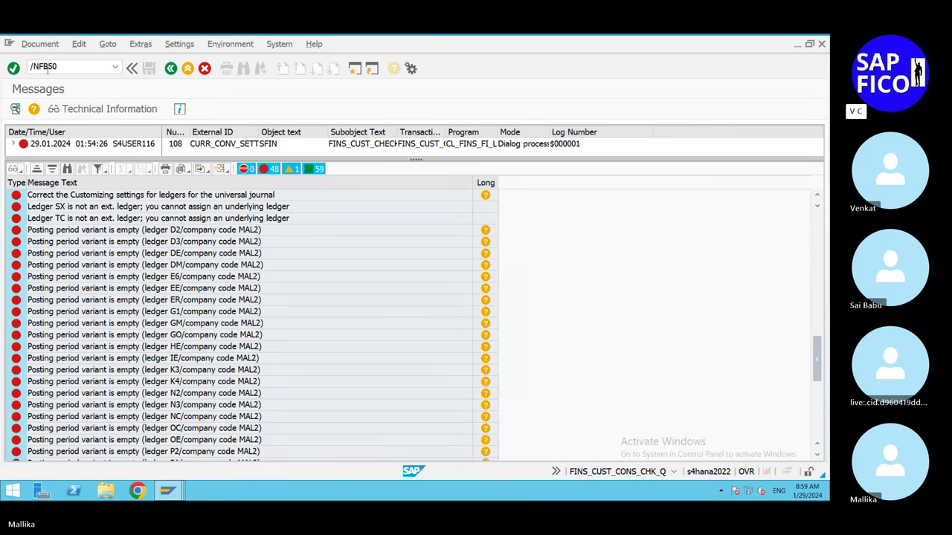
Step: Fill in the document header with document date 29.01.2024 and header text RENT PAID
left_click(166, 160)
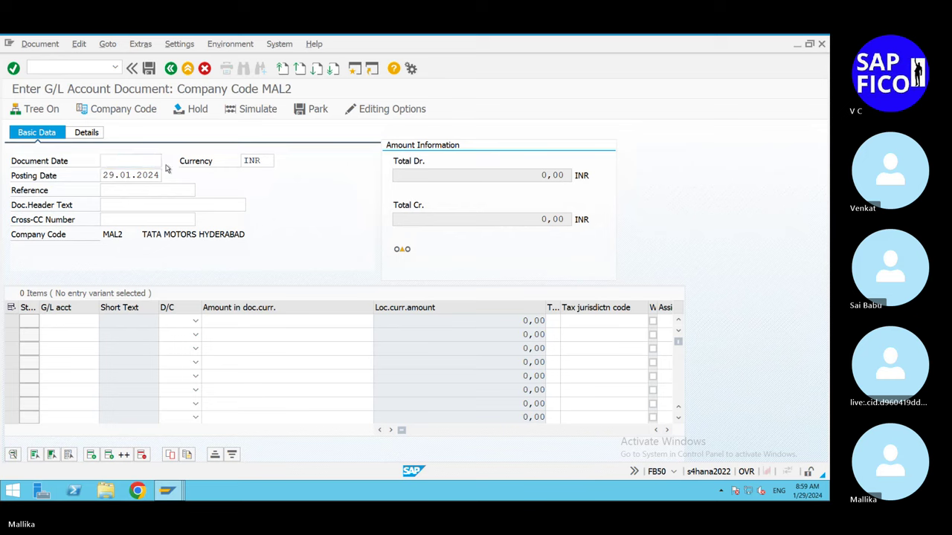
double_click(172, 304)
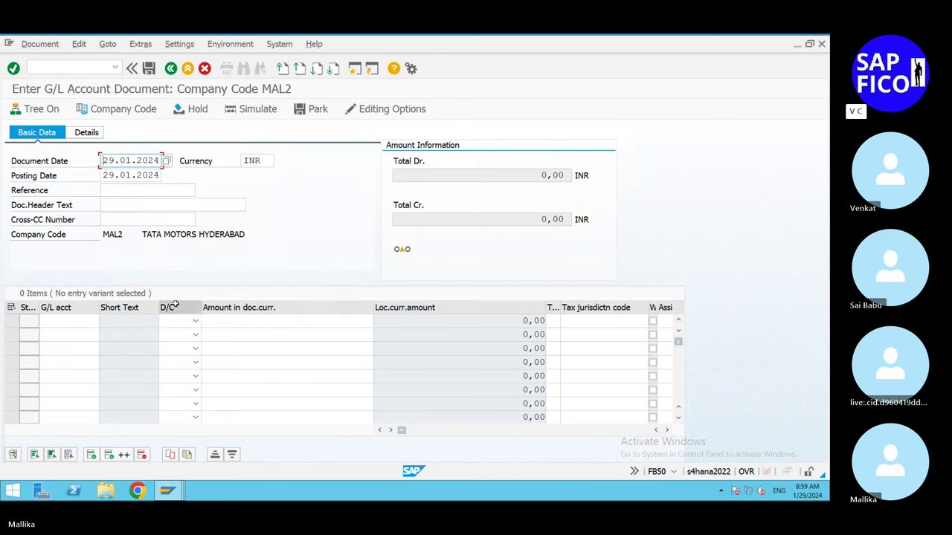
left_click(115, 207)
type("R")
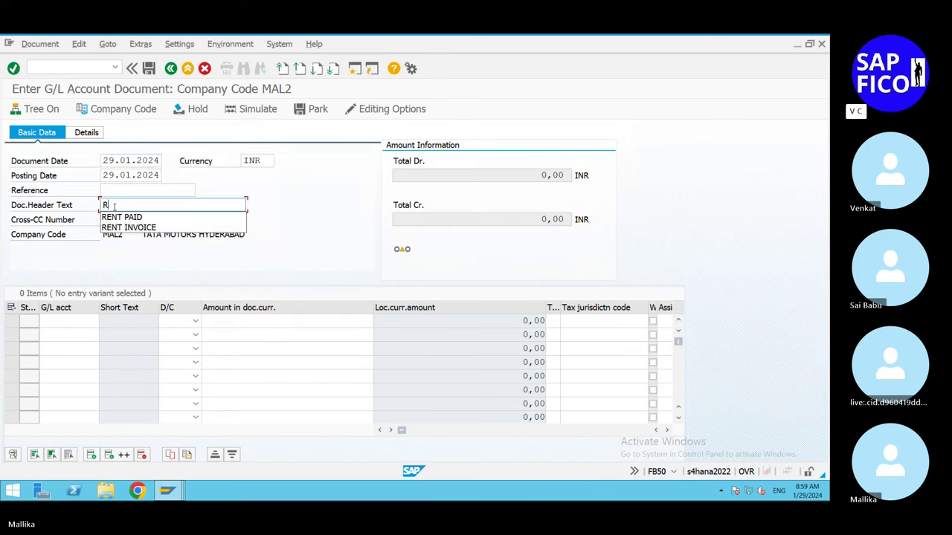
left_click(126, 218)
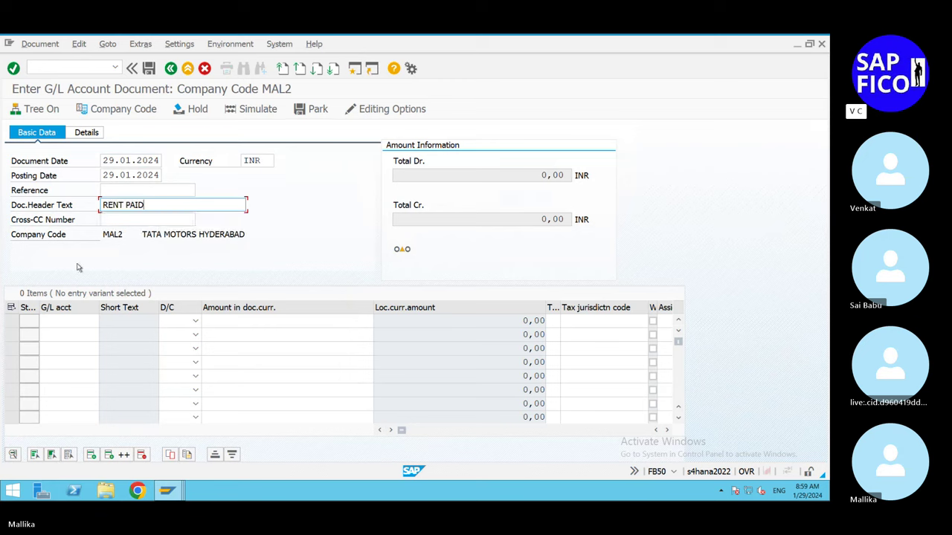
Step: Enter a debit line of 50000 for G/L account 400200 in the first item row
left_click(54, 322)
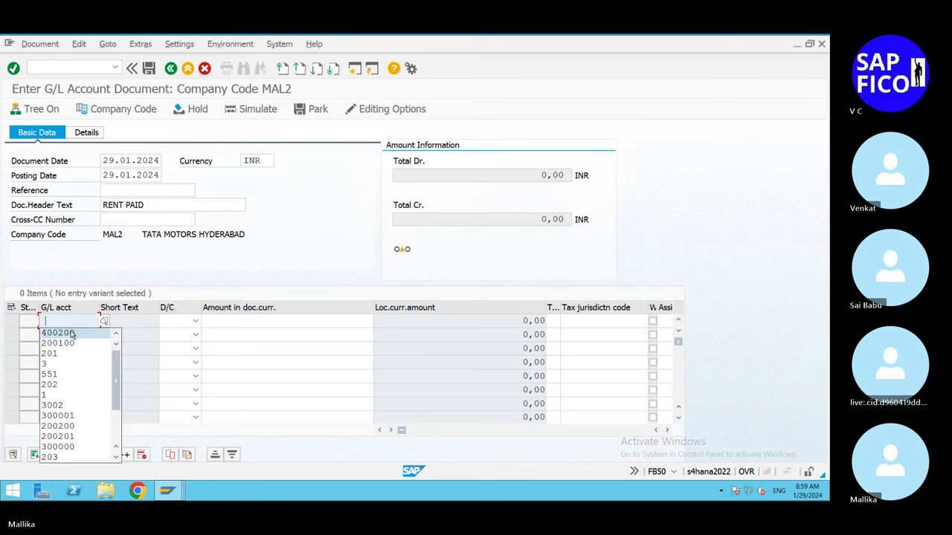
left_click(57, 332)
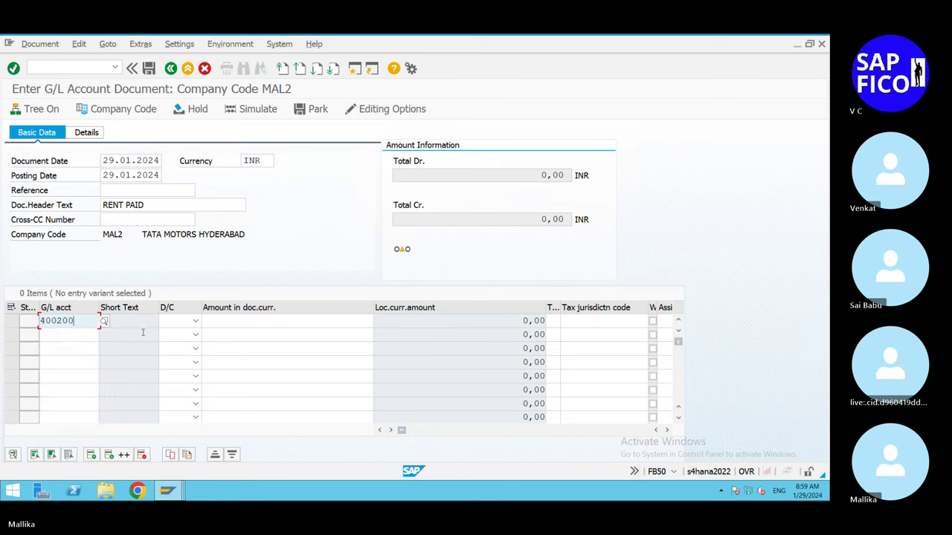
left_click(196, 323)
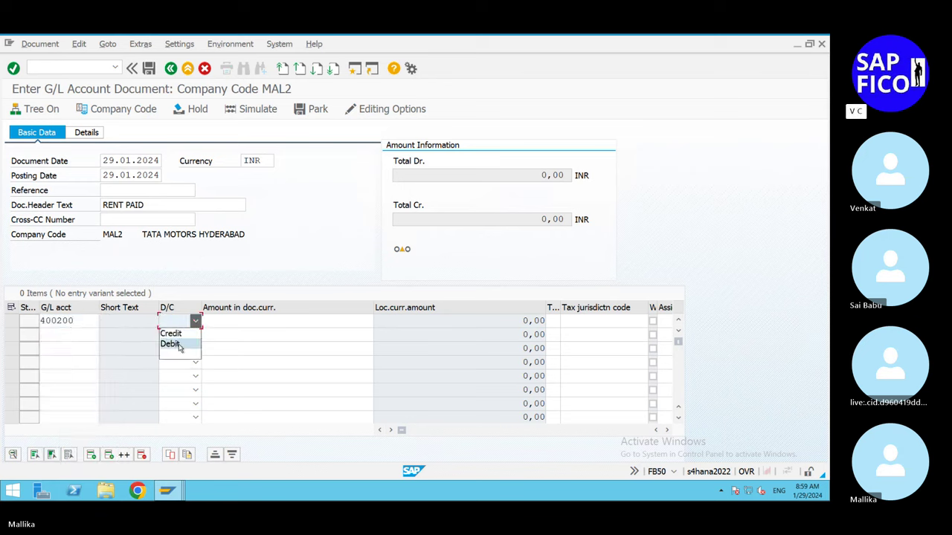
left_click(177, 343)
left_click(217, 320)
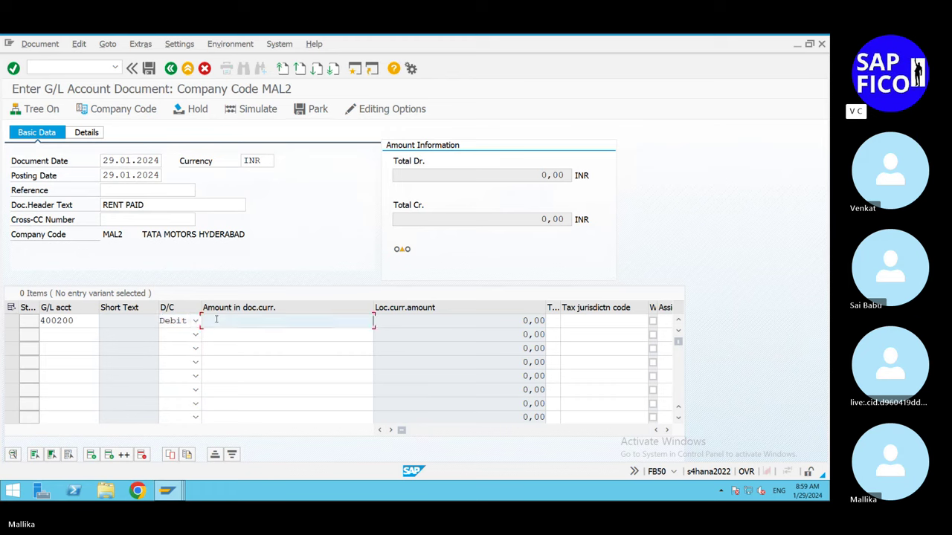
type("50000")
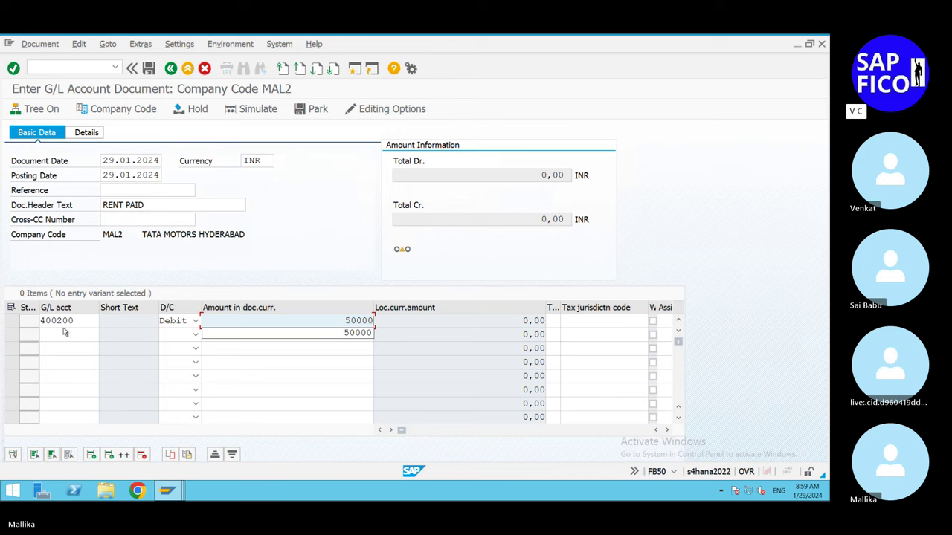
key("Escape")
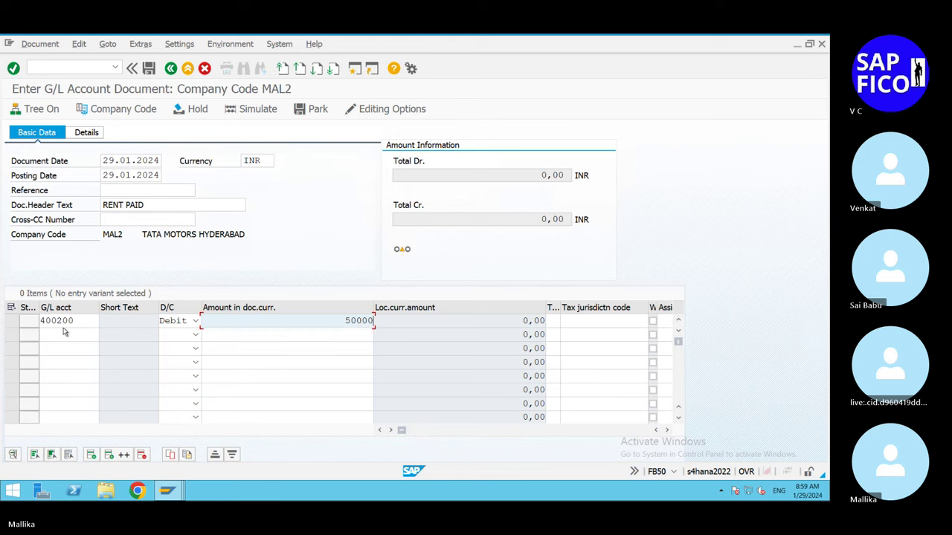
Step: Enter a credit line of 50000 for G/L account 200100 in the second item row
left_click(69, 337)
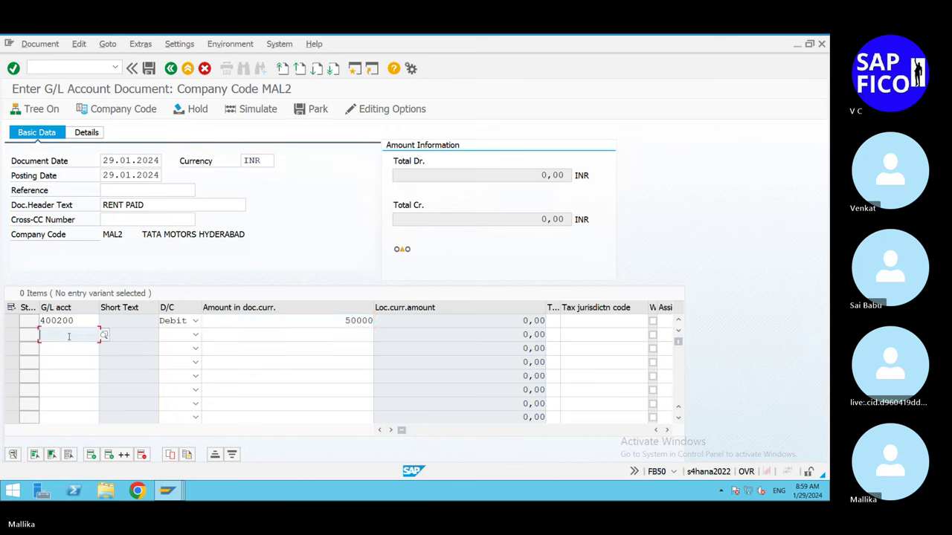
left_click(104, 337)
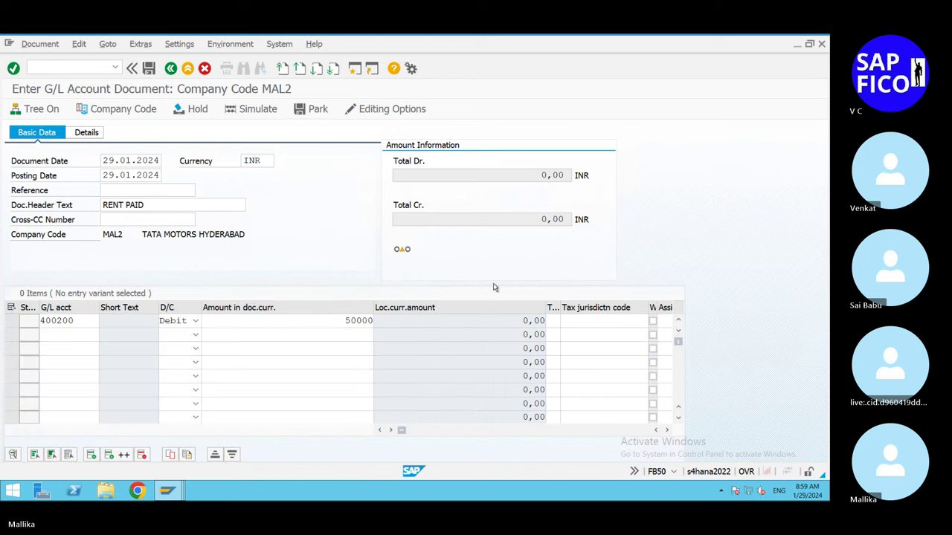
left_click(495, 287)
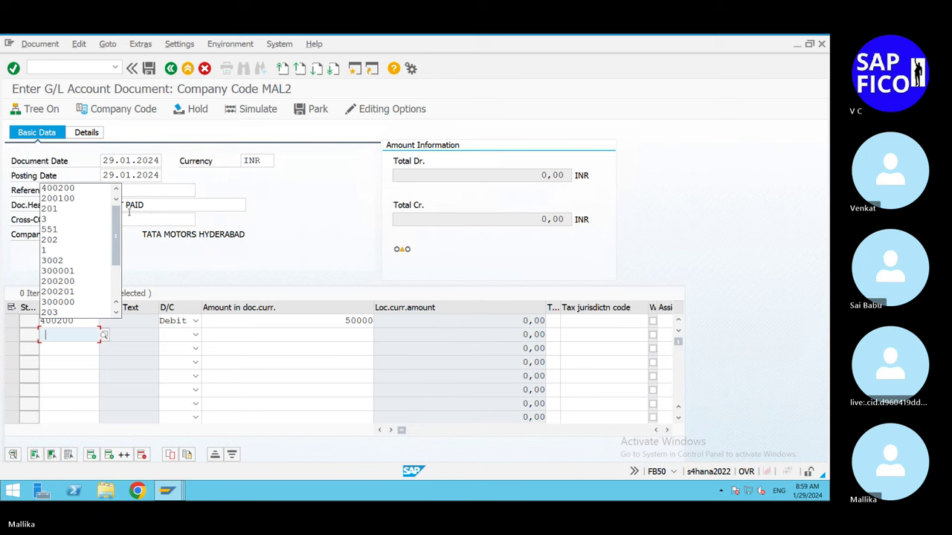
key("Escape")
type("200100")
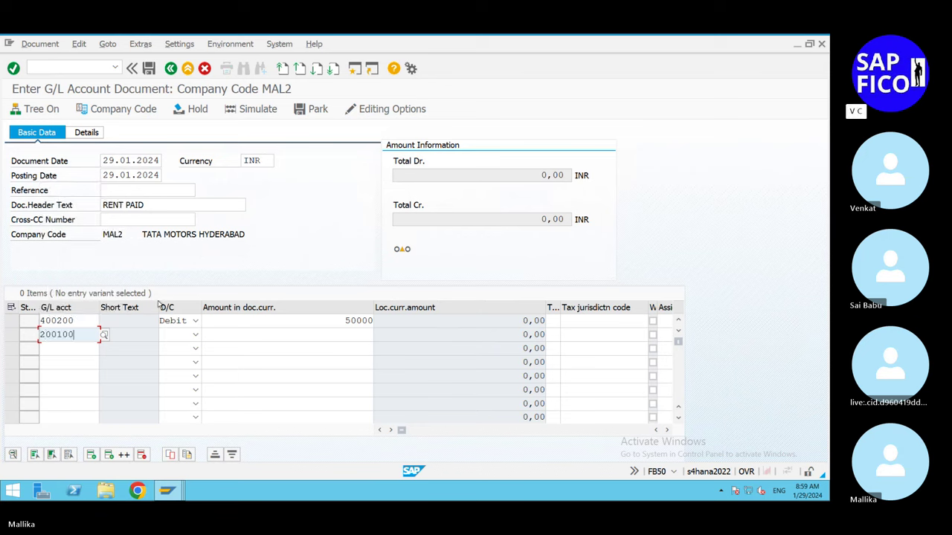
left_click(195, 336)
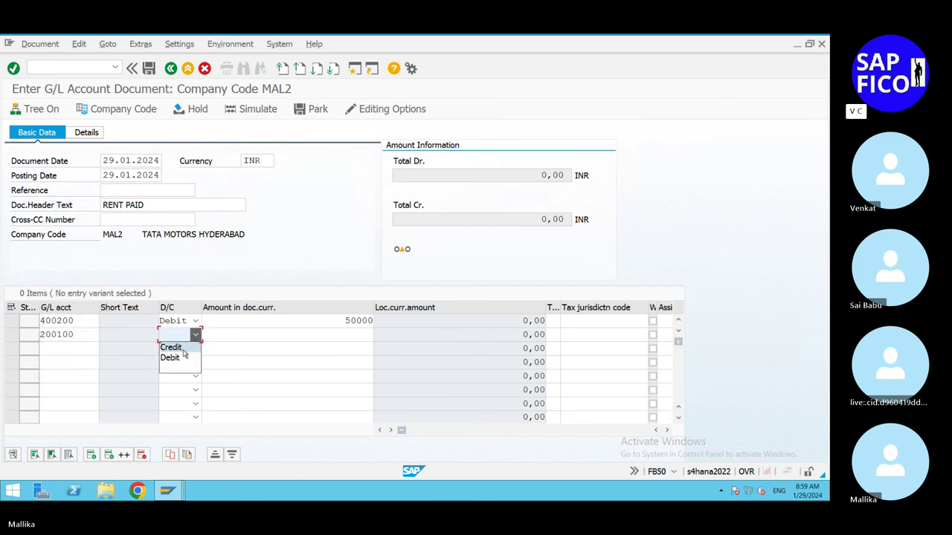
left_click(184, 348)
left_click(327, 334)
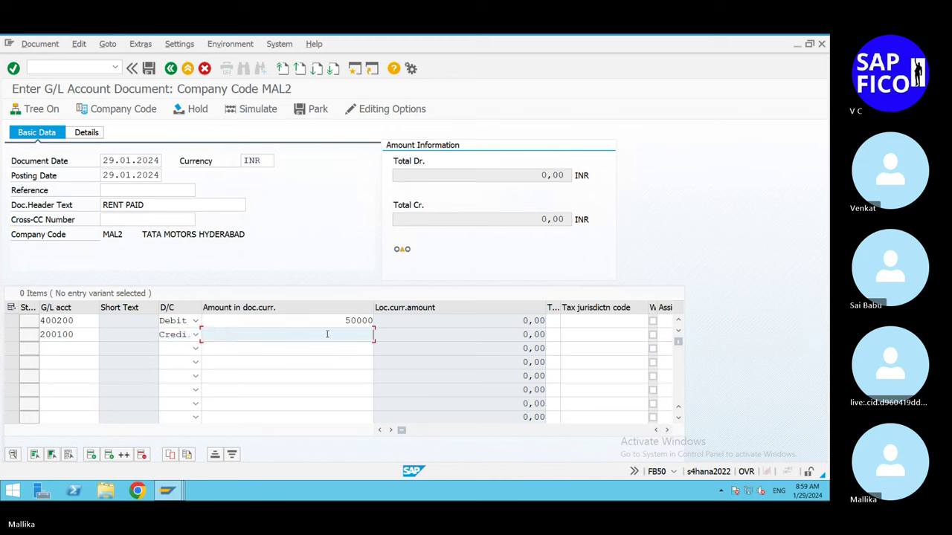
type("50000")
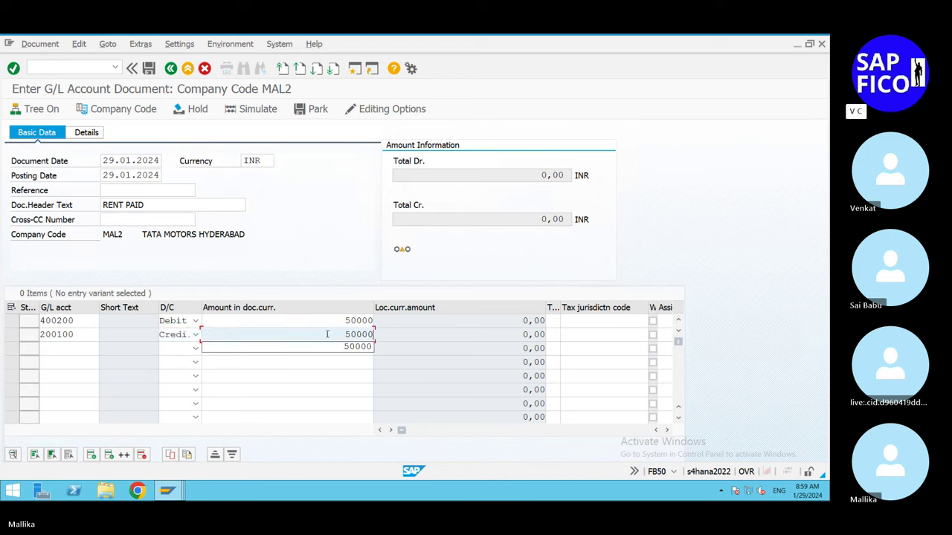
Step: Enter RENT as the item text of the debit line for account 400200 and return to the document
left_click(668, 433)
left_click(668, 433)
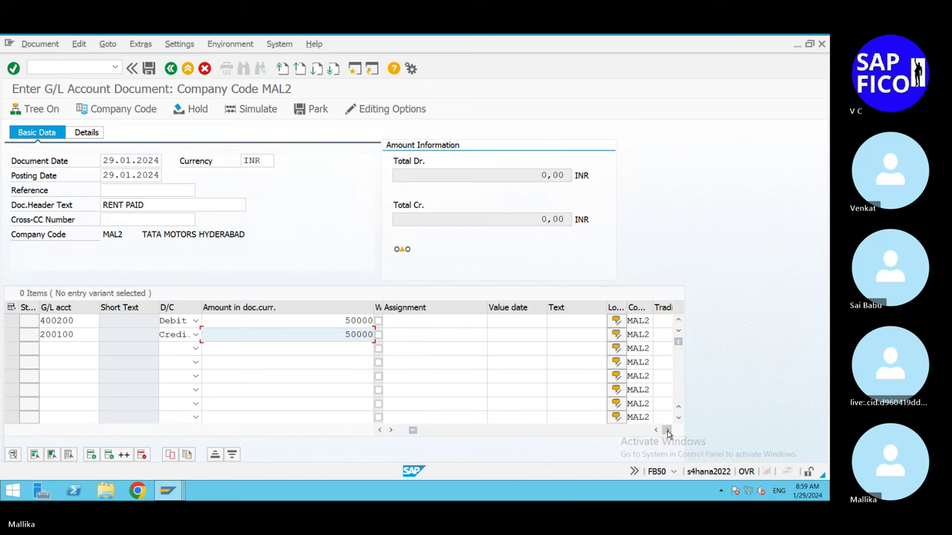
double_click(560, 320)
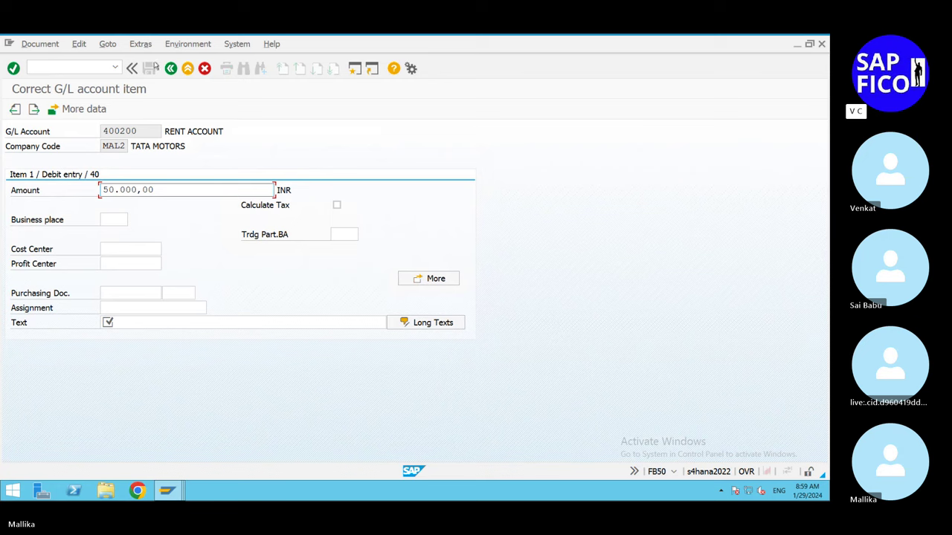
left_click(170, 68)
left_click(170, 69)
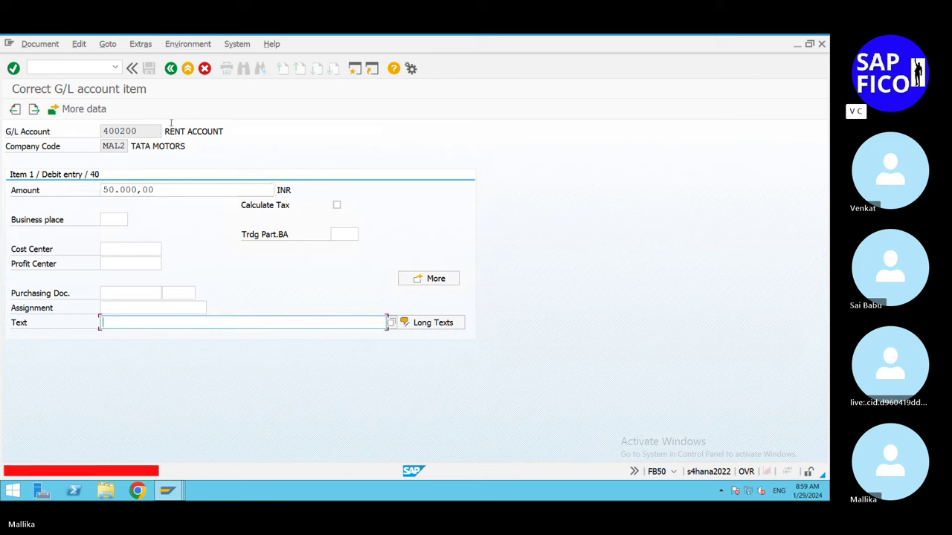
left_click(205, 68)
left_click(205, 69)
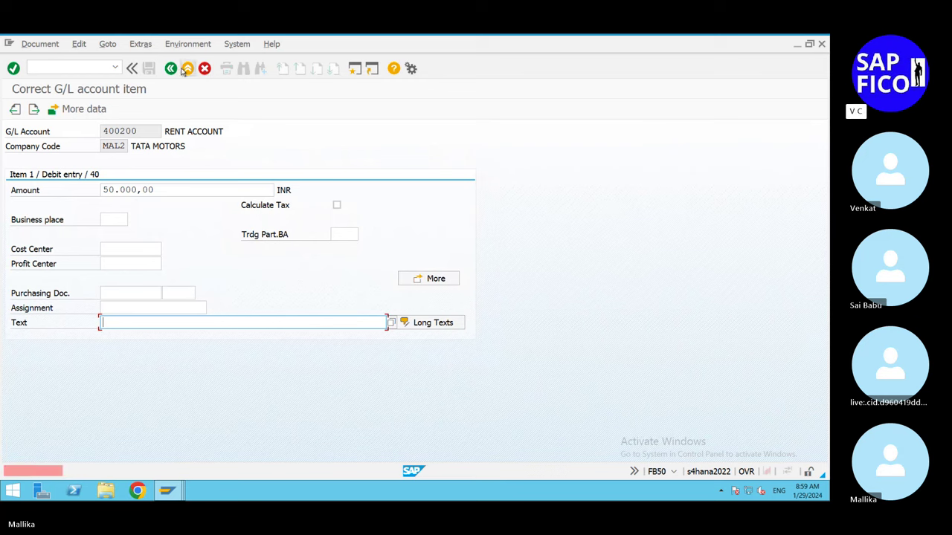
left_click(171, 69)
left_click(170, 68)
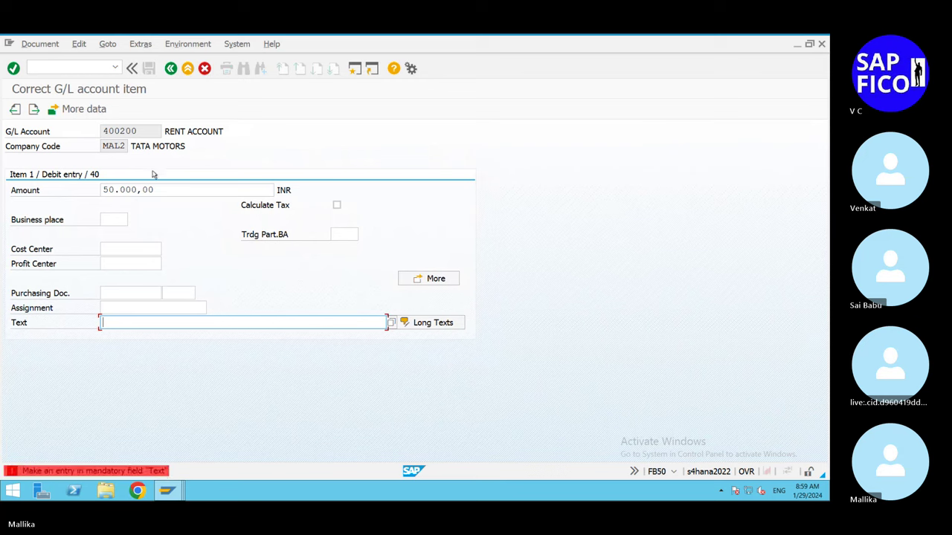
type("RENT")
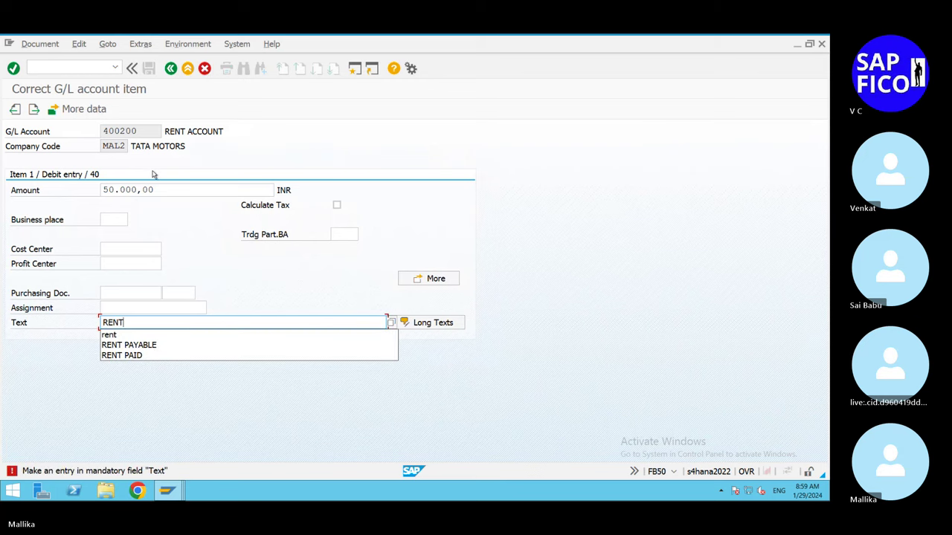
key("Return")
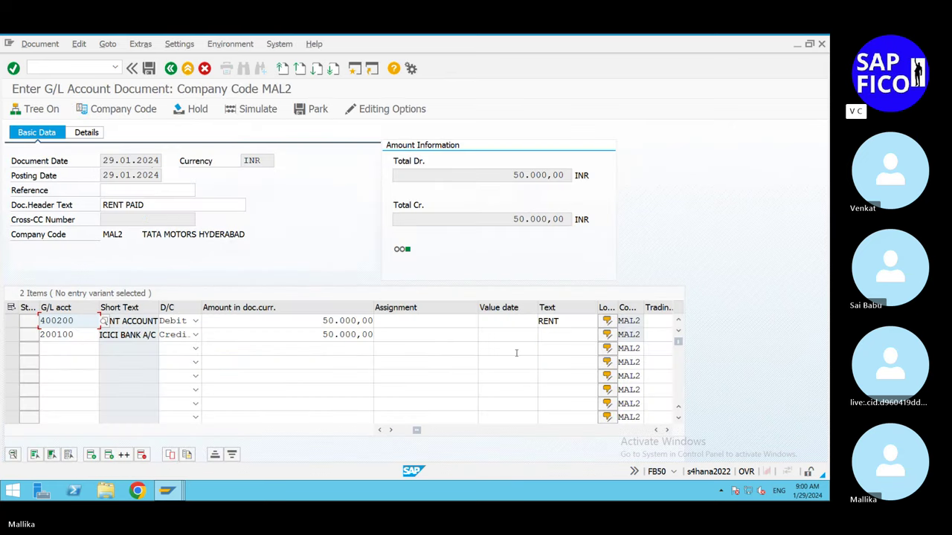
Step: Enter RENT as the item text of the credit line for account 200100 and validate the items
left_click(543, 335)
type("RENT")
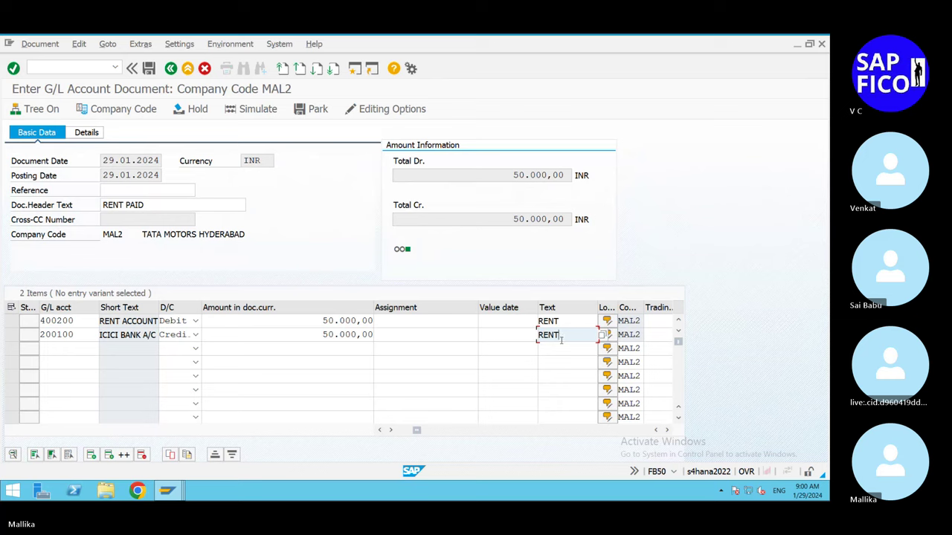
key("Return")
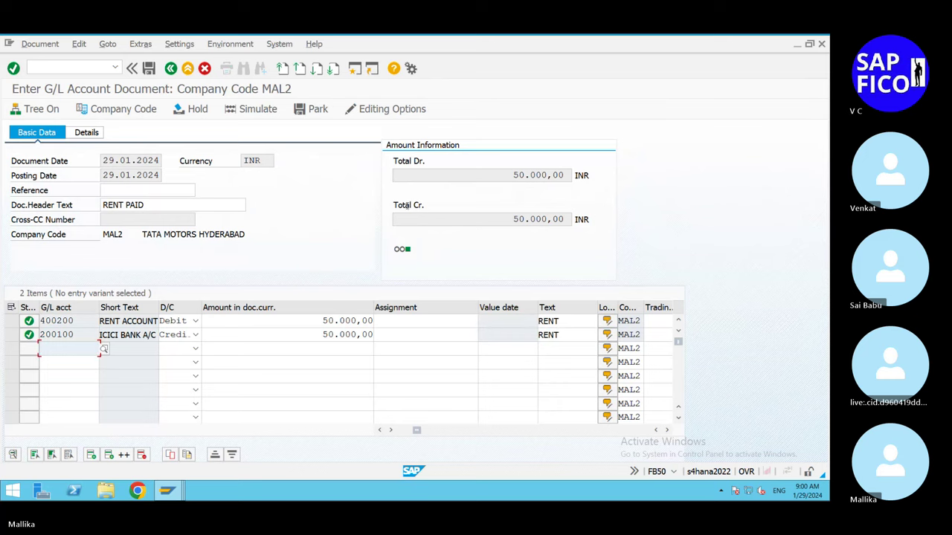
Step: Simulate the rent payment document and try to post it
left_click(258, 111)
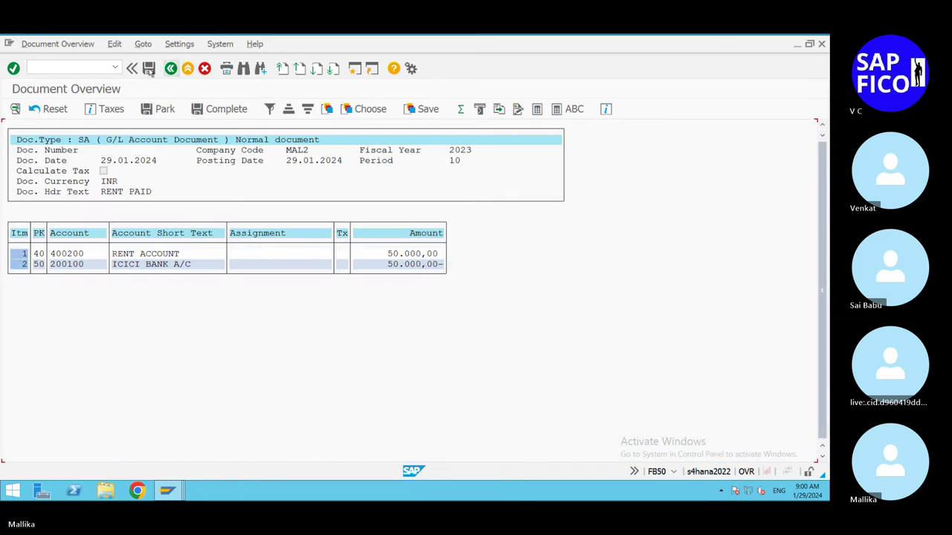
left_click(148, 68)
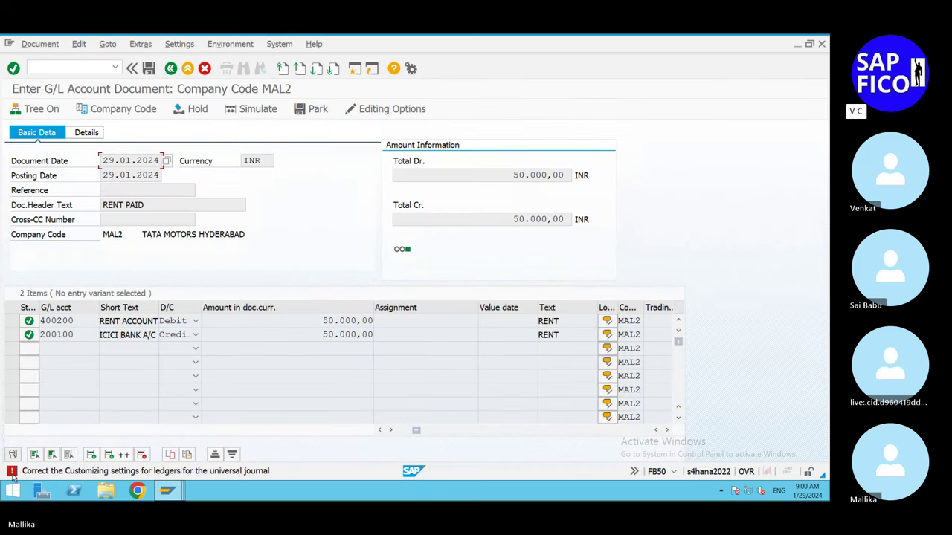
Step: Run check transaction FINS_CUST_CONS_CHK_P from the posting error's help and examine the ledger errors listed for company code MAL2
left_click(13, 473)
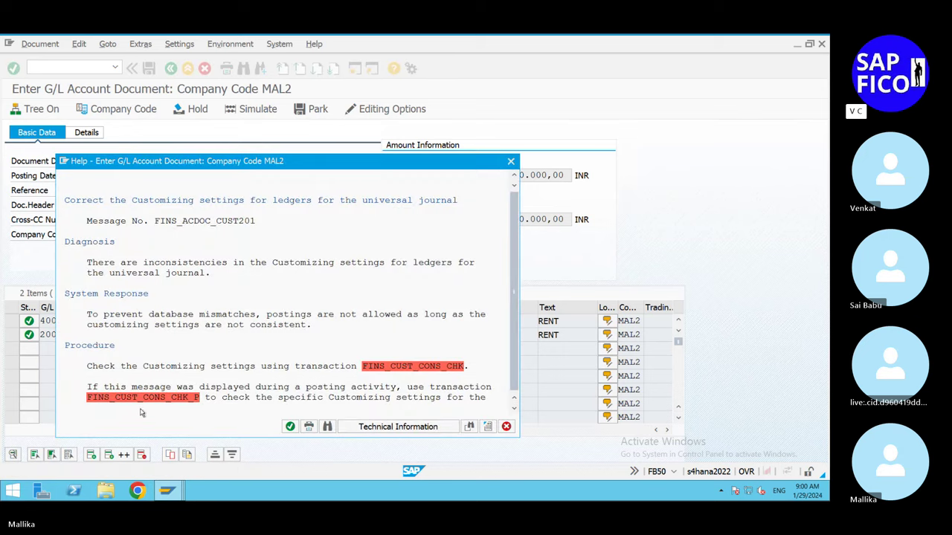
left_click(151, 399)
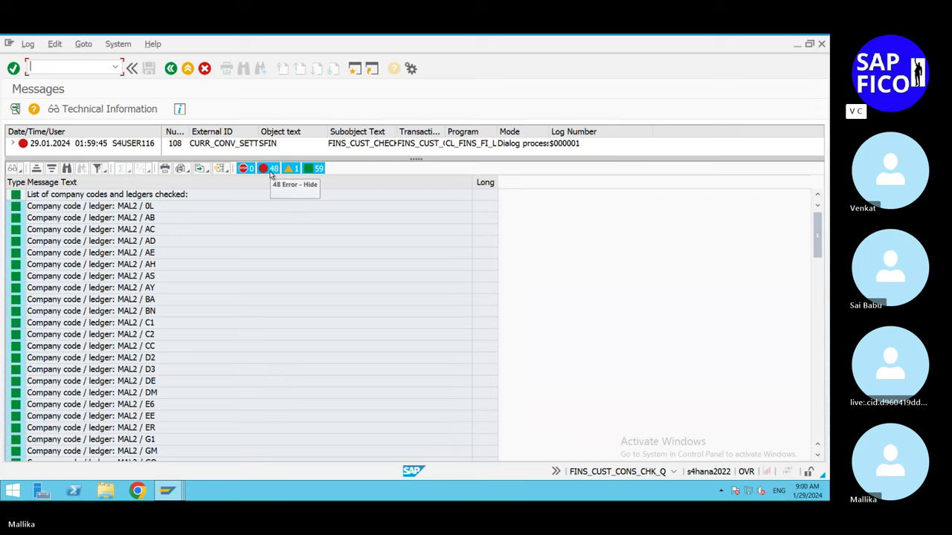
left_click(817, 456)
left_click(817, 457)
left_click(817, 457)
left_click(817, 456)
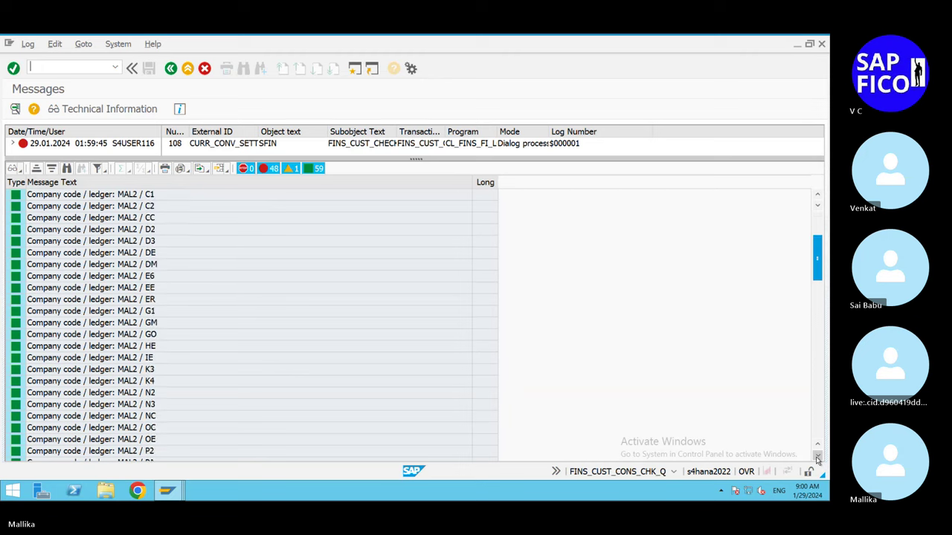
left_click(817, 456)
left_click(817, 457)
left_click(818, 456)
left_click(817, 457)
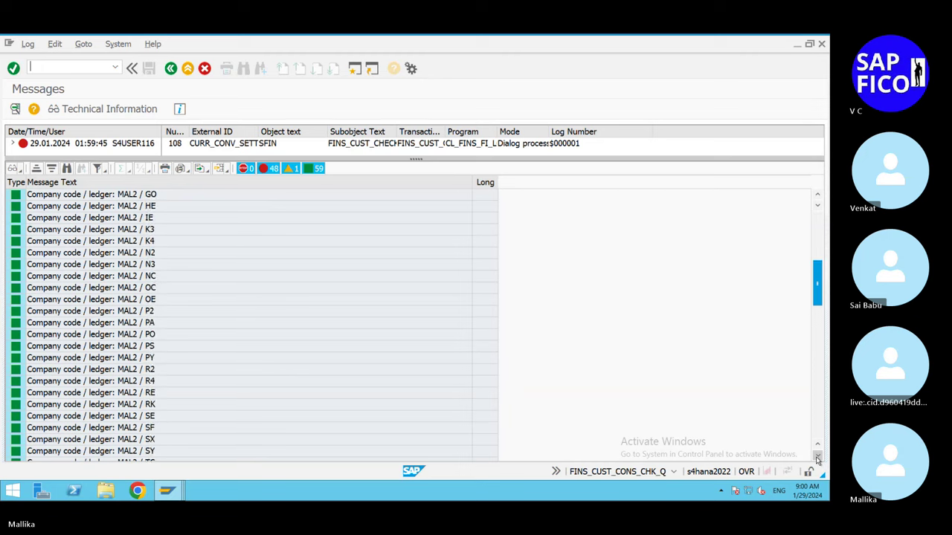
left_click(817, 457)
left_click(817, 457)
left_click(818, 456)
left_click(817, 457)
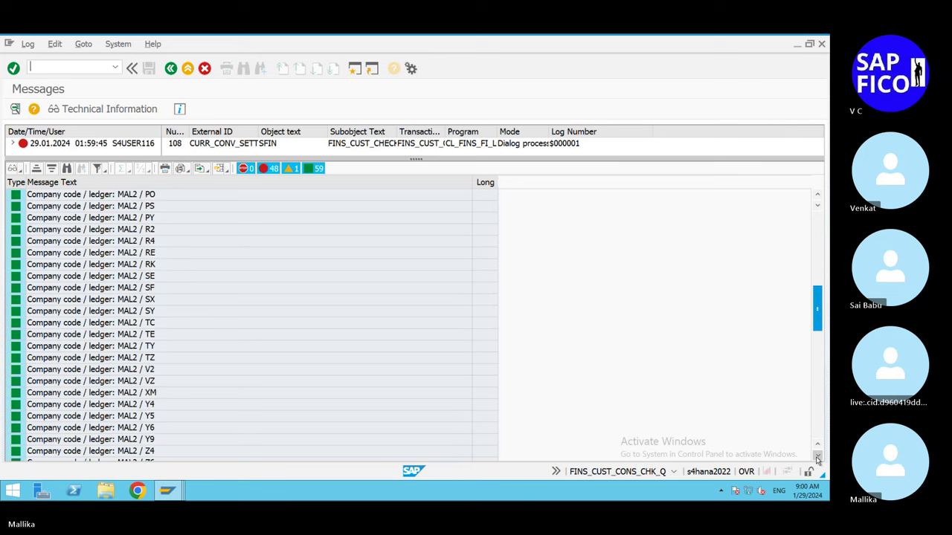
left_click(817, 456)
left_click(817, 457)
left_click(818, 457)
left_click(817, 457)
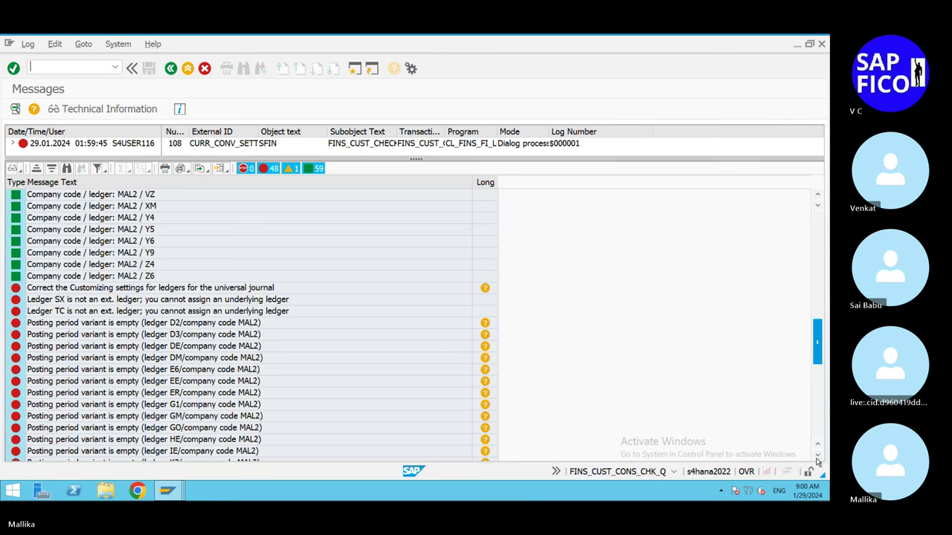
left_click(817, 457)
left_click(817, 457)
left_click(818, 457)
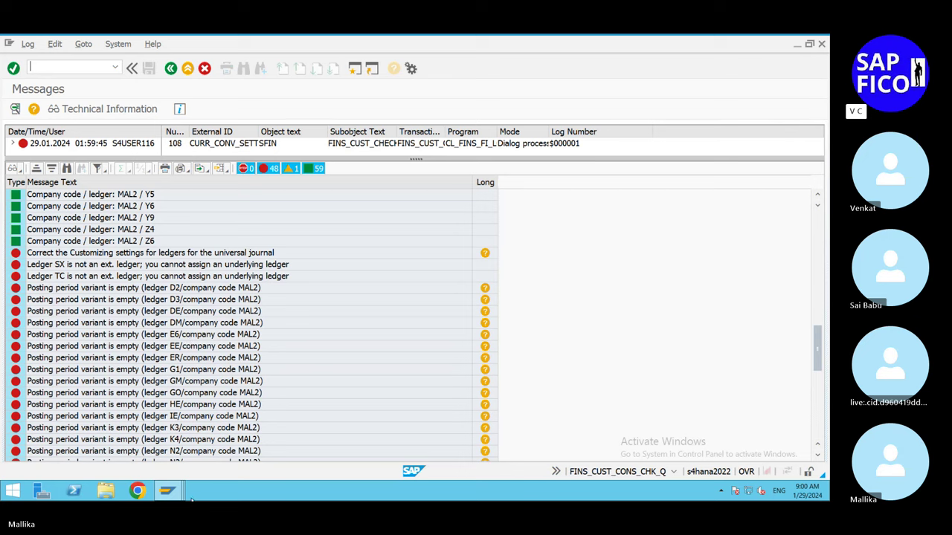
Step: Switch from the check messages to the session with the ledger overview
mouse_move(183, 499)
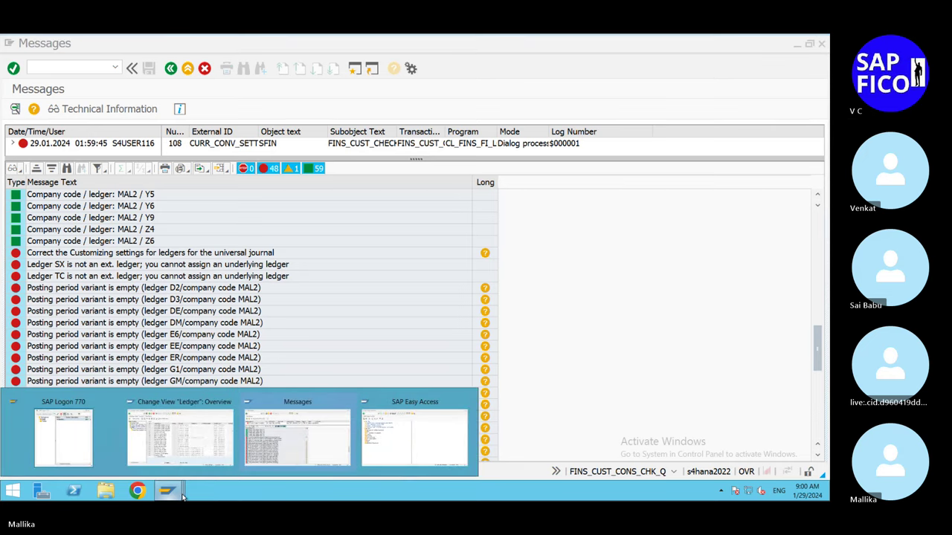
left_click(262, 454)
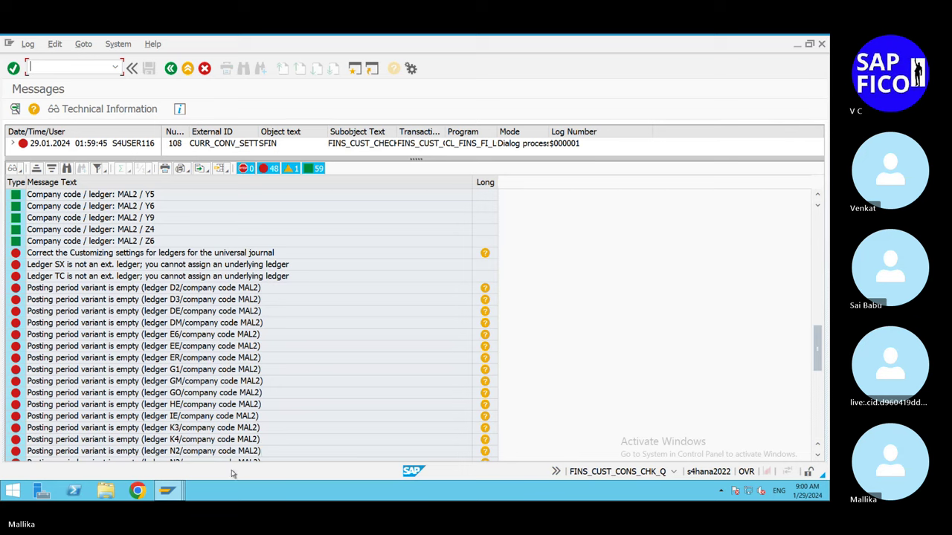
left_click(186, 496)
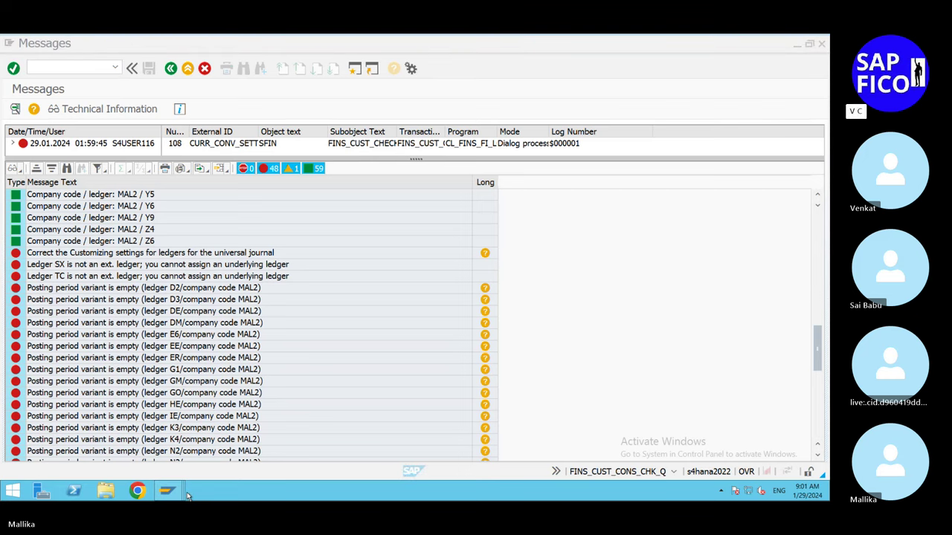
left_click(182, 496)
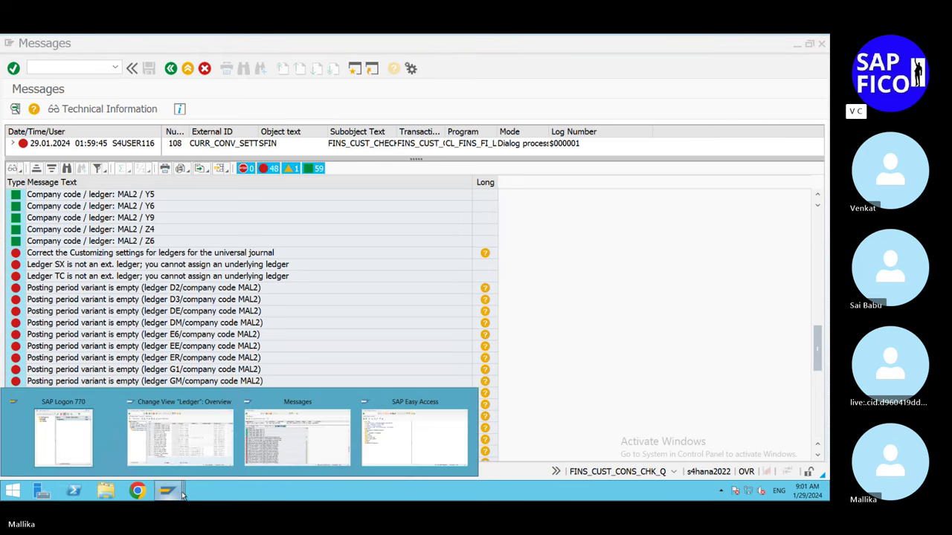
left_click(192, 450)
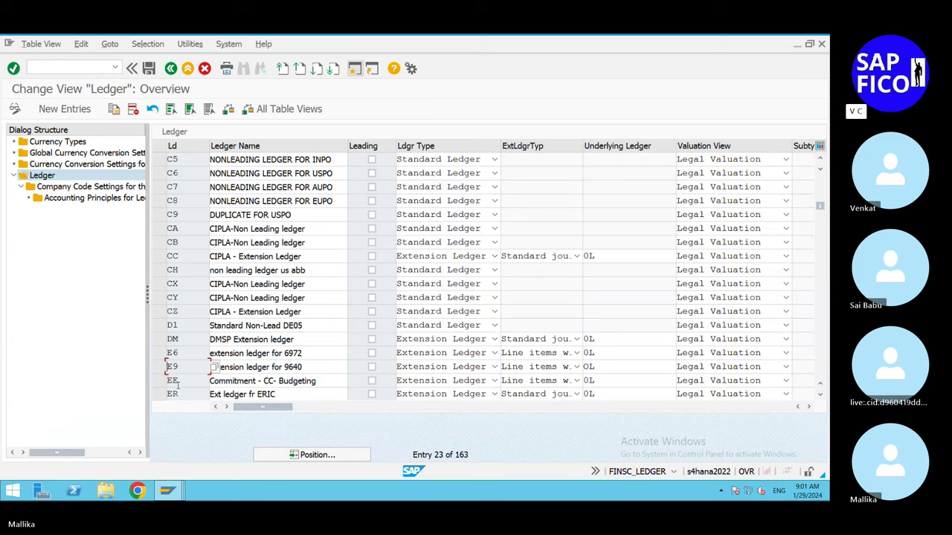
Step: Restart the ledger customizing with /NFINSC_LEDGER and close its consistency check messages
left_click(43, 68)
type("/NFINSC_")
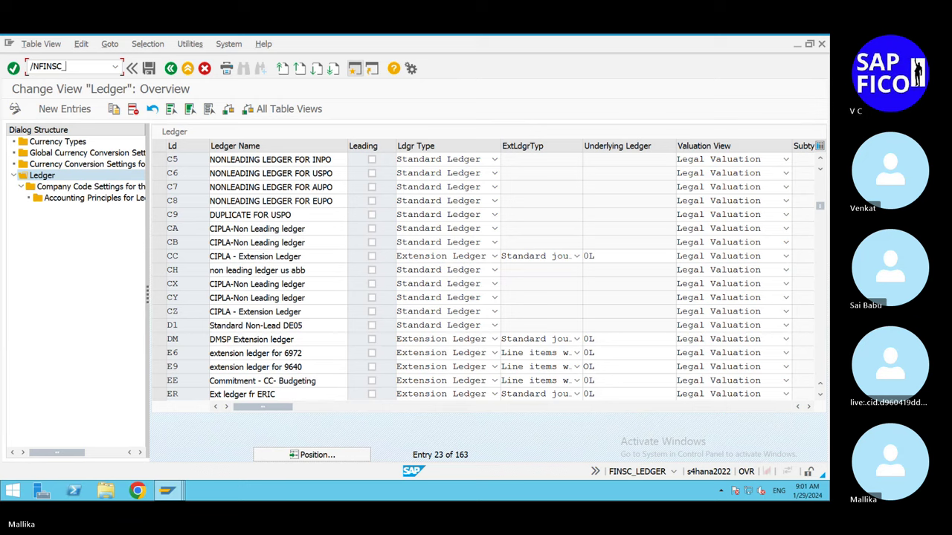
type("LEDGER")
key("Return")
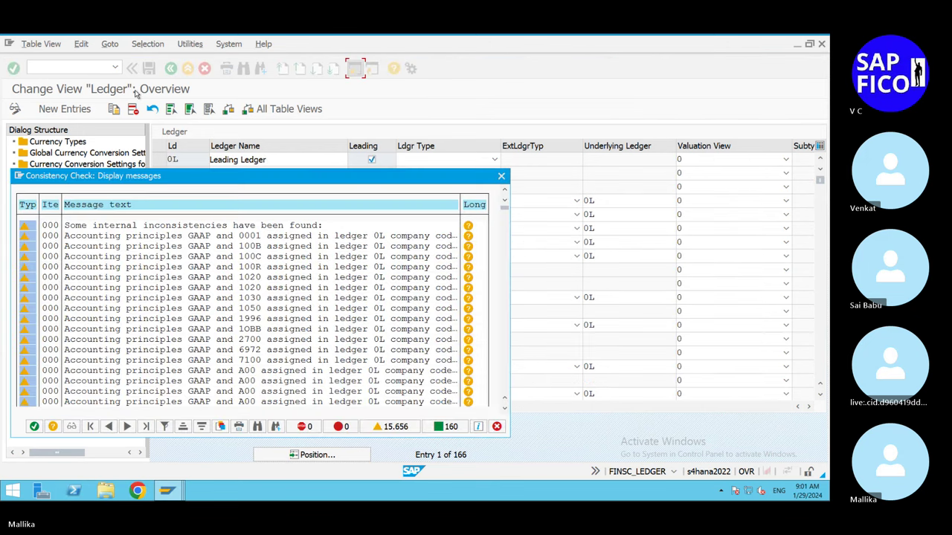
left_click(34, 427)
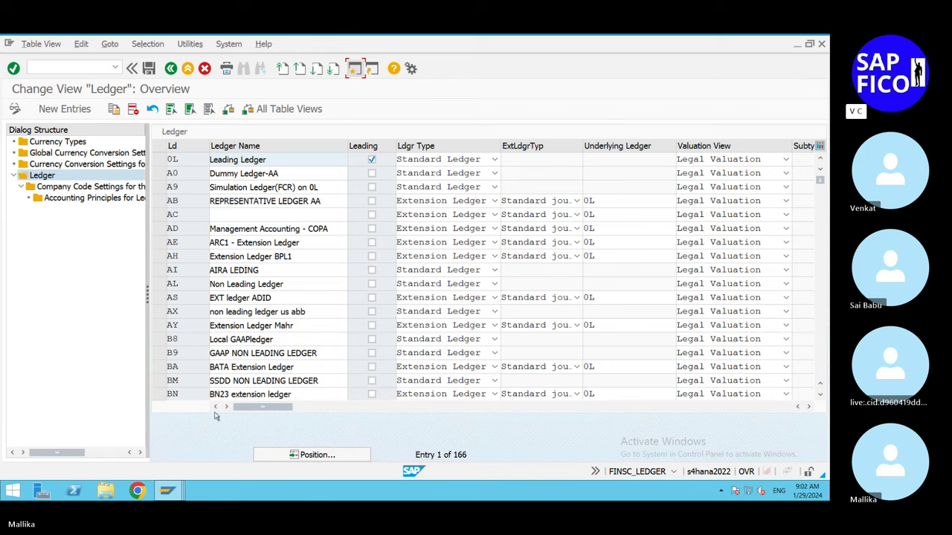
Step: Open the company code settings of ledger D2 (Non-Leading DE05) and close the consistency check messages
left_click(821, 398)
left_click(821, 398)
left_click(821, 398)
left_click(821, 398)
left_click(821, 397)
left_click(821, 398)
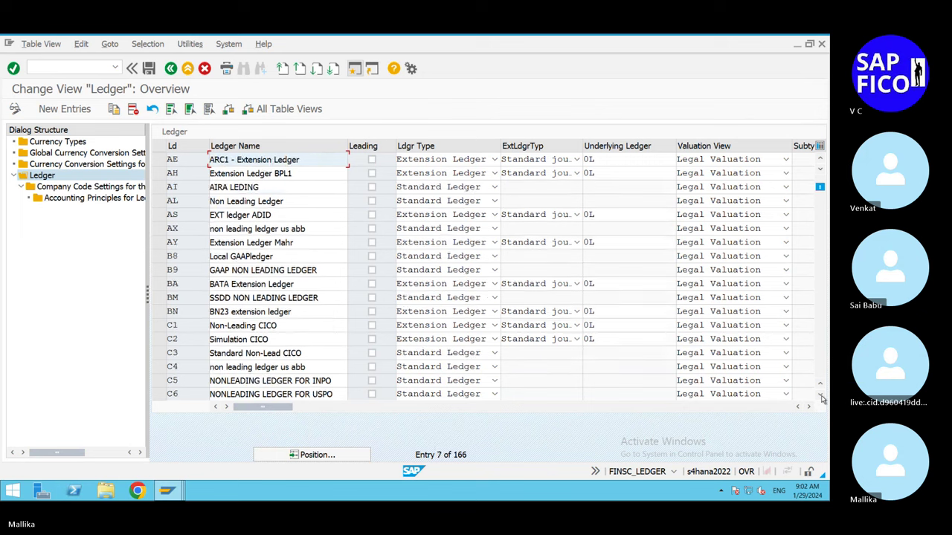
left_click(821, 397)
left_click(821, 398)
left_click(821, 398)
left_click(821, 398)
left_click(821, 398)
left_click(821, 397)
left_click(821, 398)
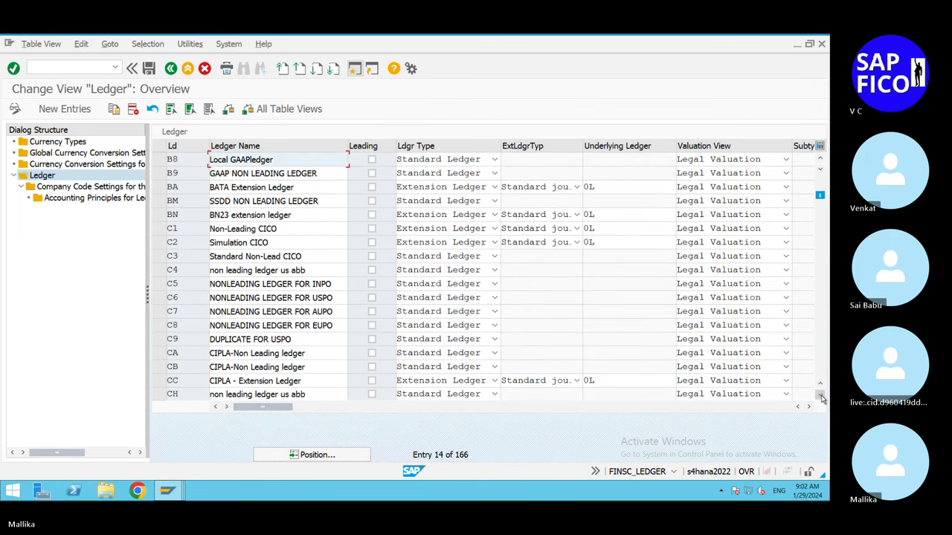
left_click(822, 398)
left_click(821, 398)
left_click(821, 398)
left_click(821, 398)
left_click(821, 398)
left_click(821, 398)
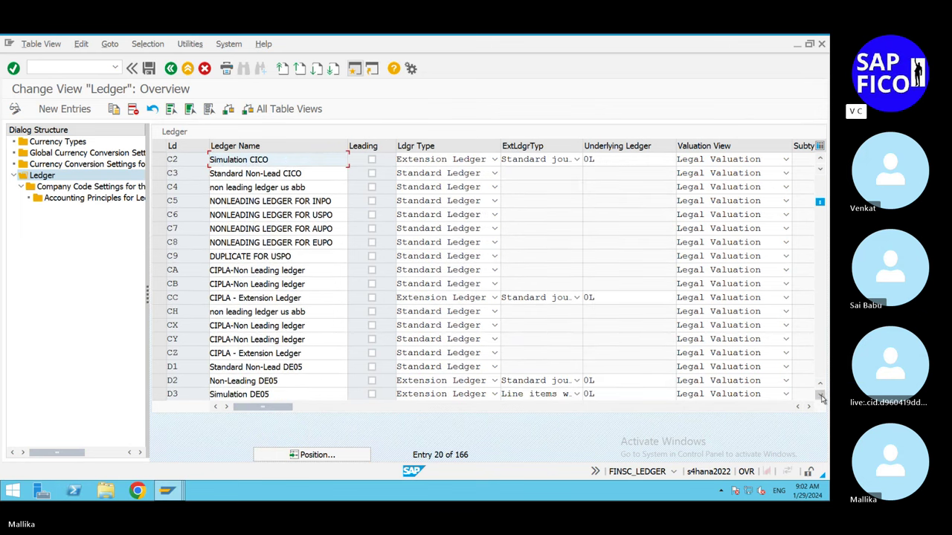
left_click(821, 398)
left_click(821, 398)
left_click(821, 398)
left_click(821, 398)
left_click(821, 398)
left_click(821, 397)
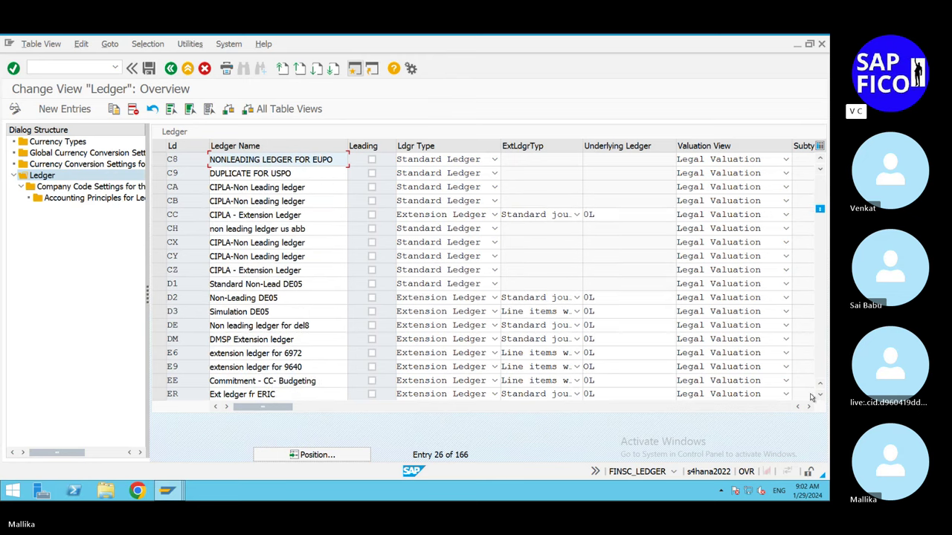
left_click(158, 284)
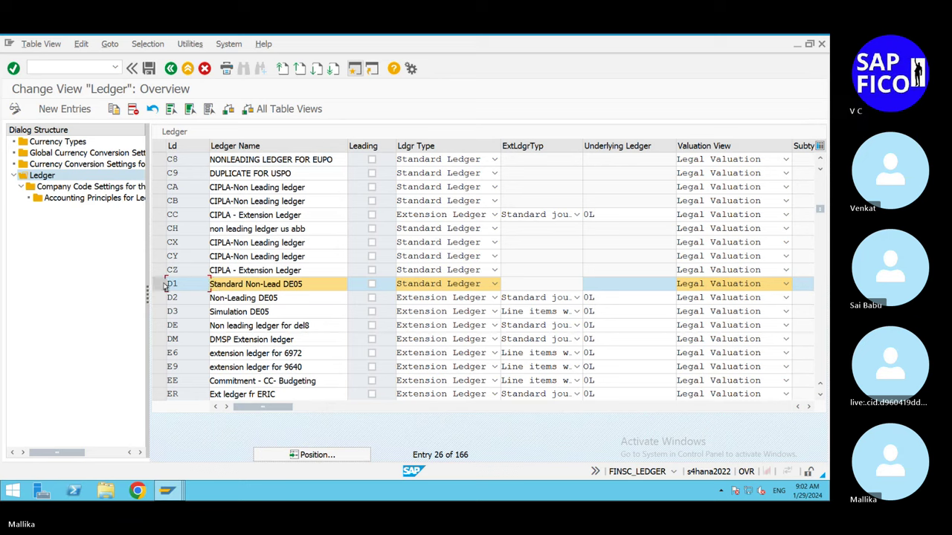
left_click(159, 284)
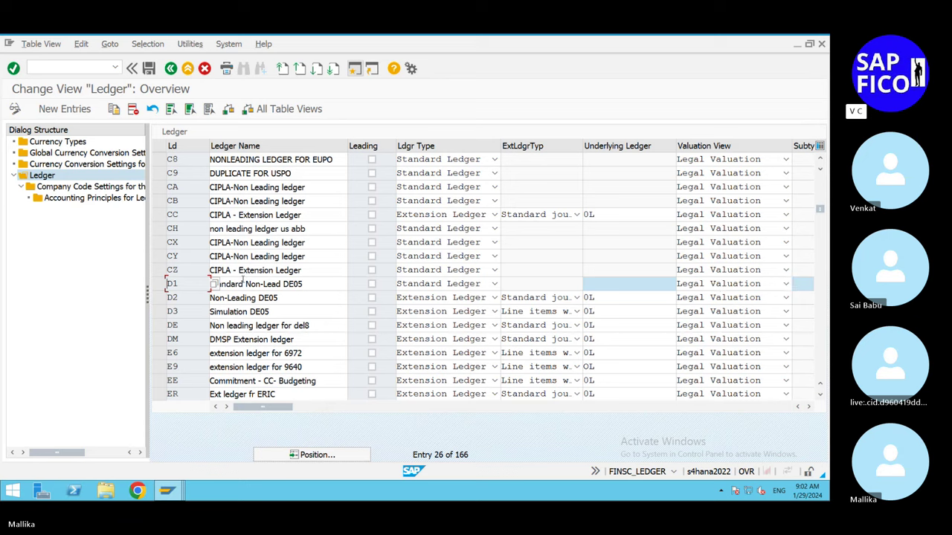
left_click(159, 299)
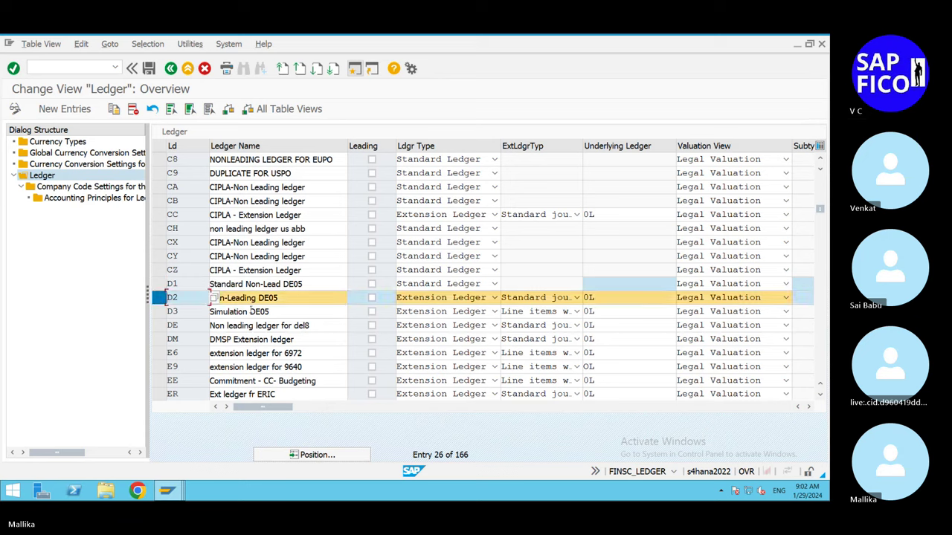
double_click(112, 188)
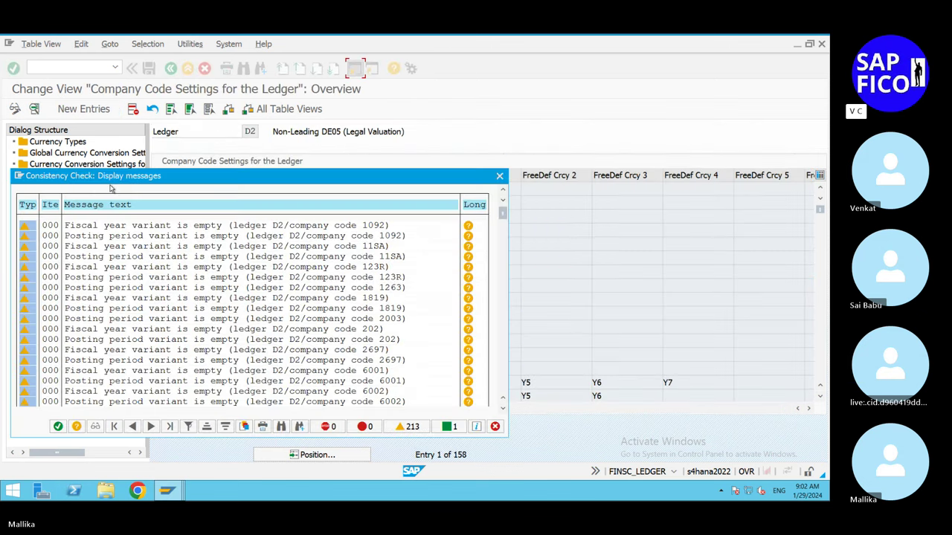
left_click(58, 426)
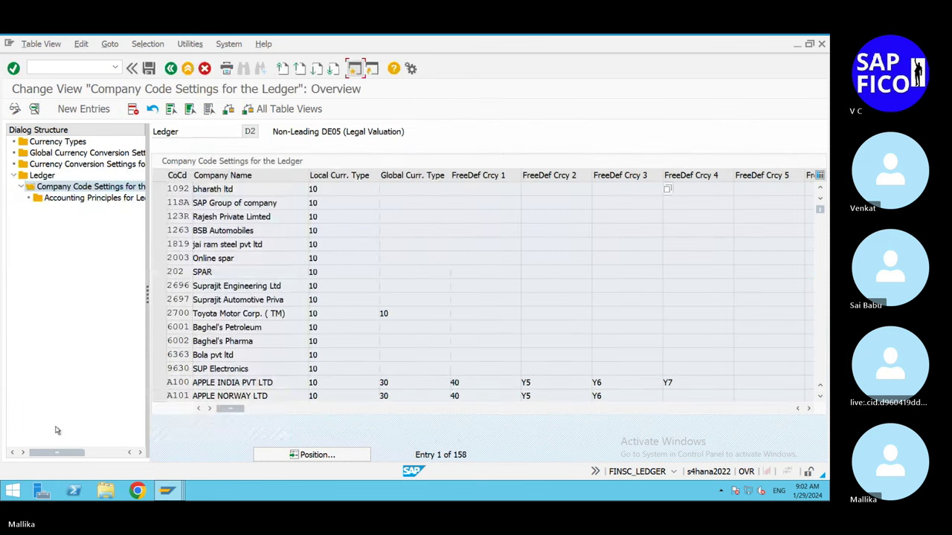
Step: Locate company code MAL2 in the ledger D2 settings and assign it posting period variant MAPZ
left_click(316, 455)
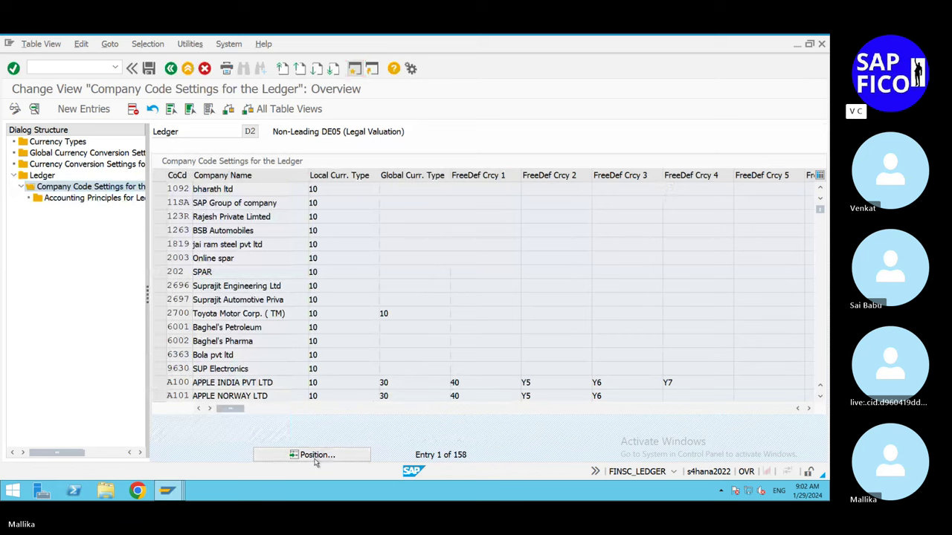
type("MAL2")
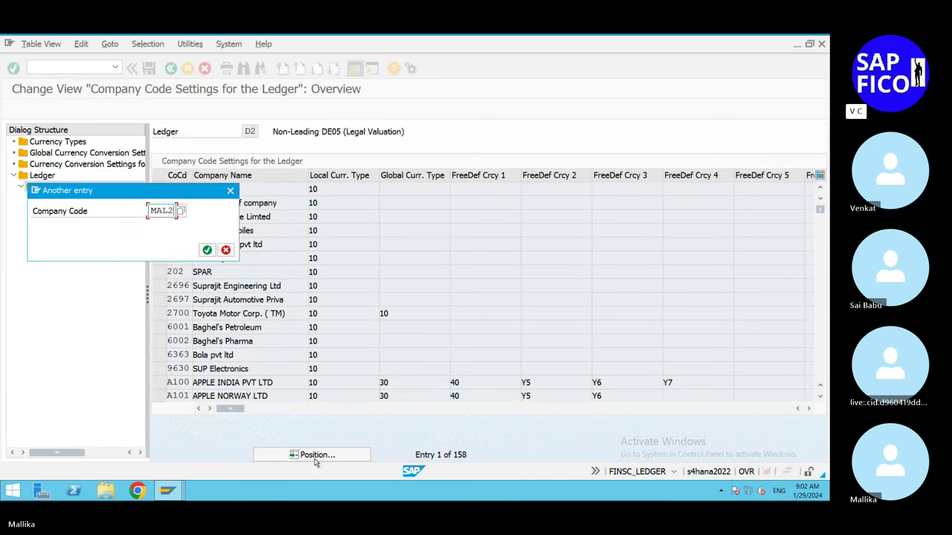
left_click(207, 250)
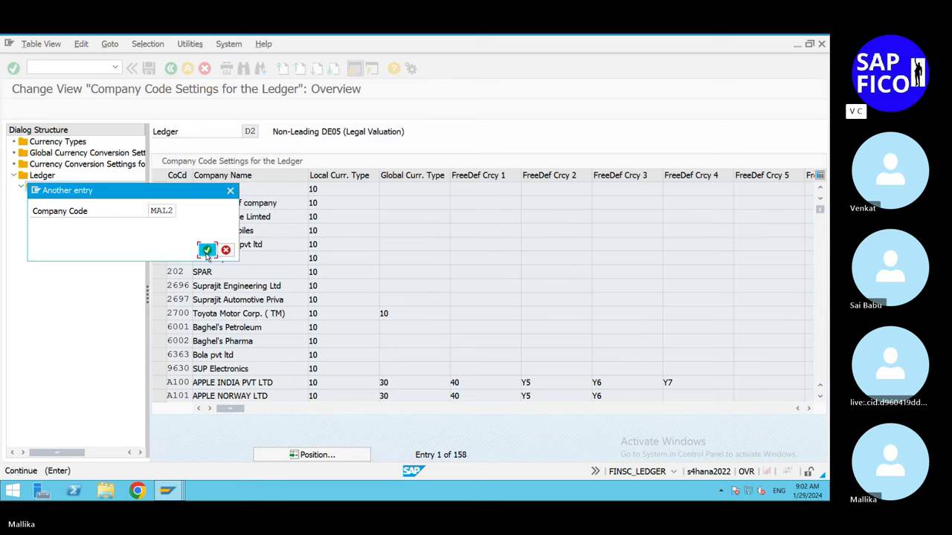
left_click(810, 409)
left_click(809, 409)
left_click(809, 409)
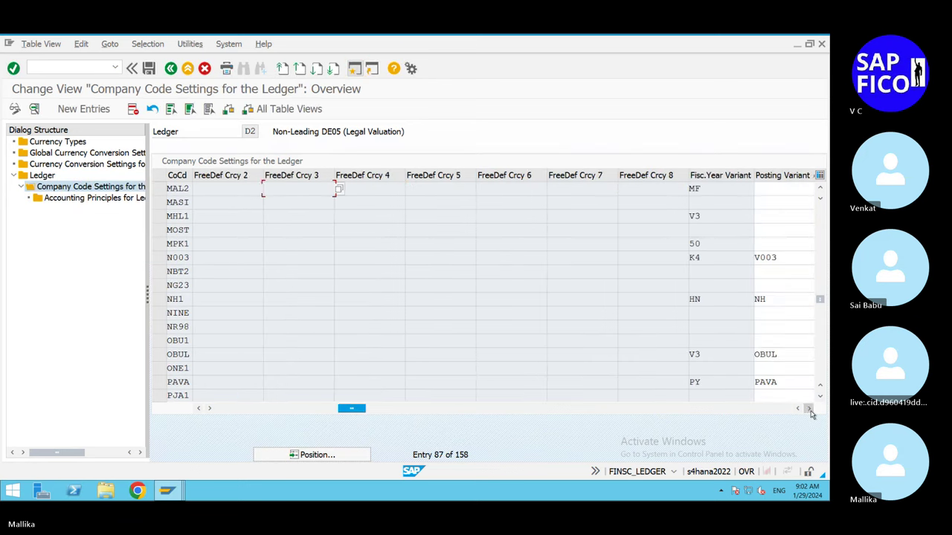
left_click(809, 409)
left_click(711, 190)
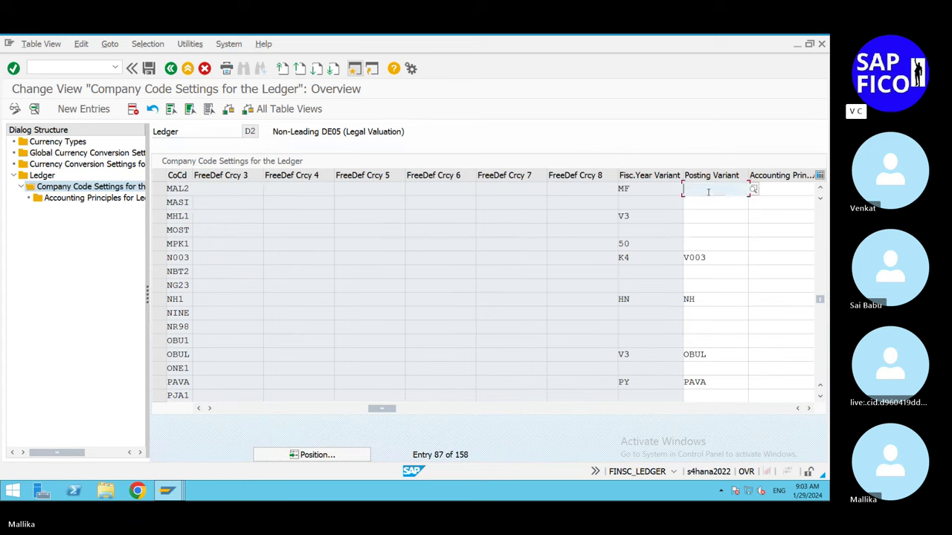
type("MAP")
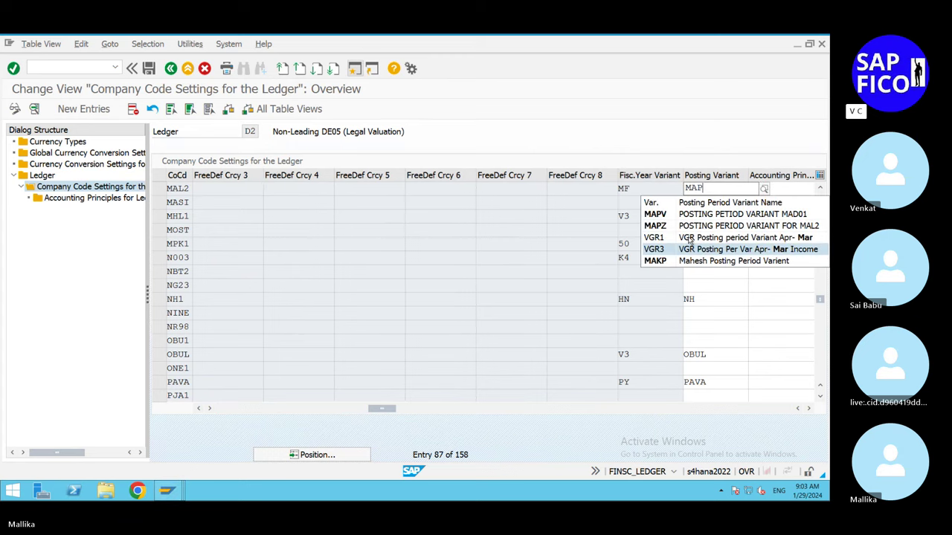
left_click(685, 222)
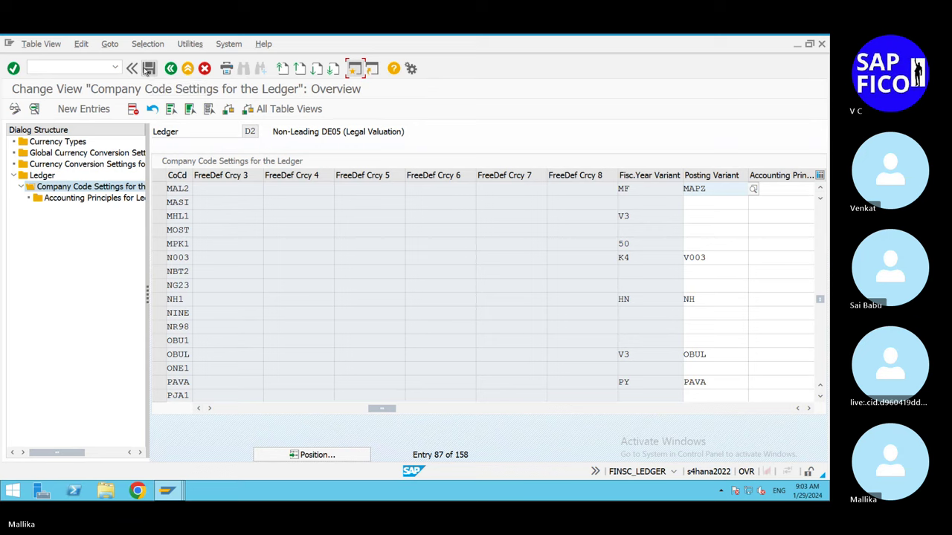
Step: Save the ledger D2 settings, accepting the check messages and the customizing request "CHART OF ACCOUNT GROUPS FOR MAL2"
left_click(149, 69)
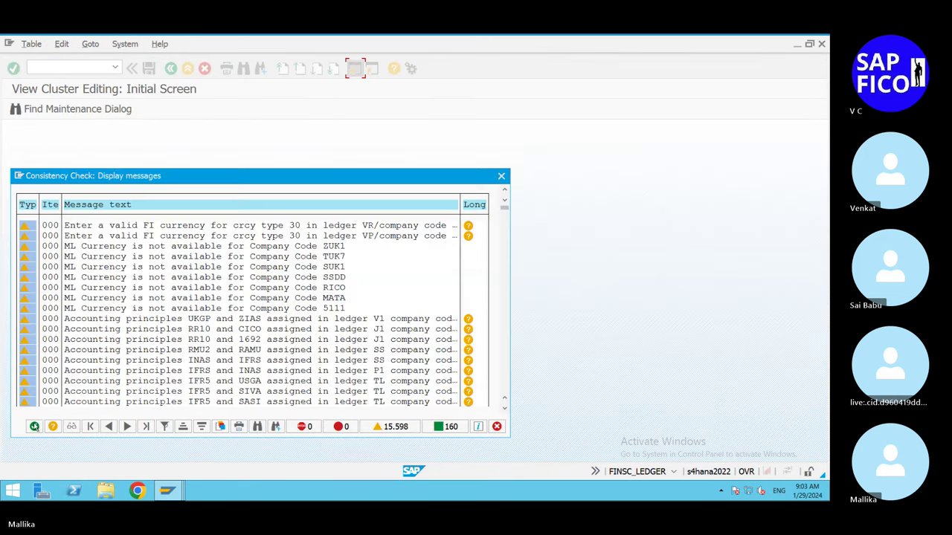
left_click(34, 426)
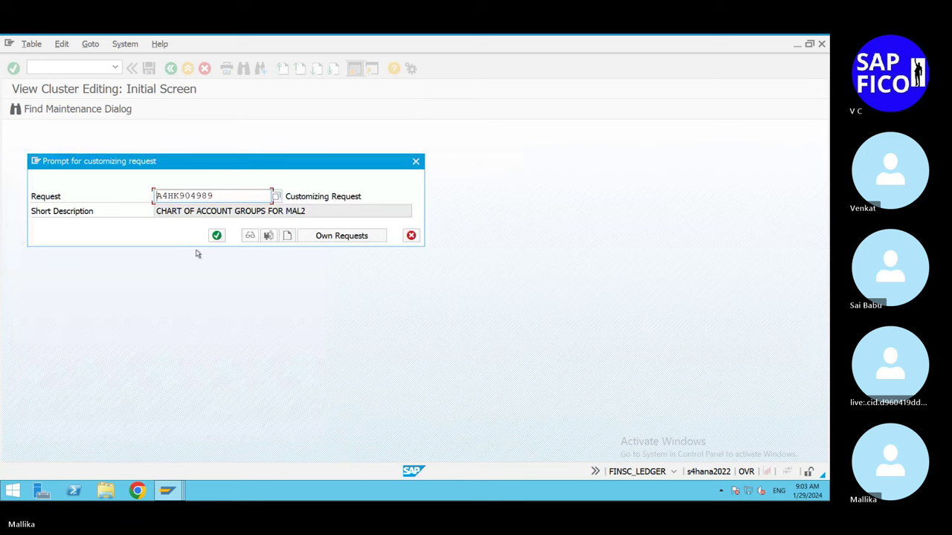
left_click(216, 235)
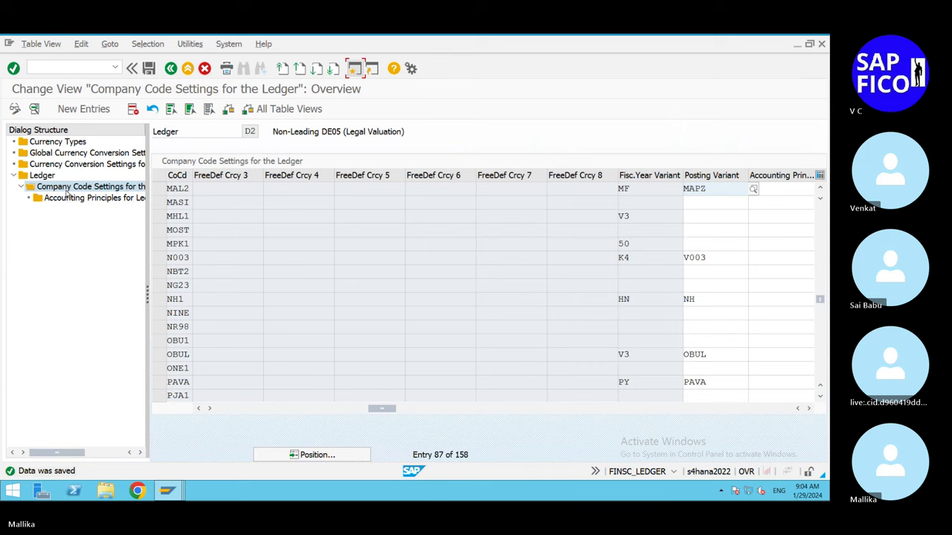
Step: Return to the ledger overview and open the company code settings of ledger D3 (Simulation DE05), closing the consistency check messages
left_click(46, 177)
double_click(46, 177)
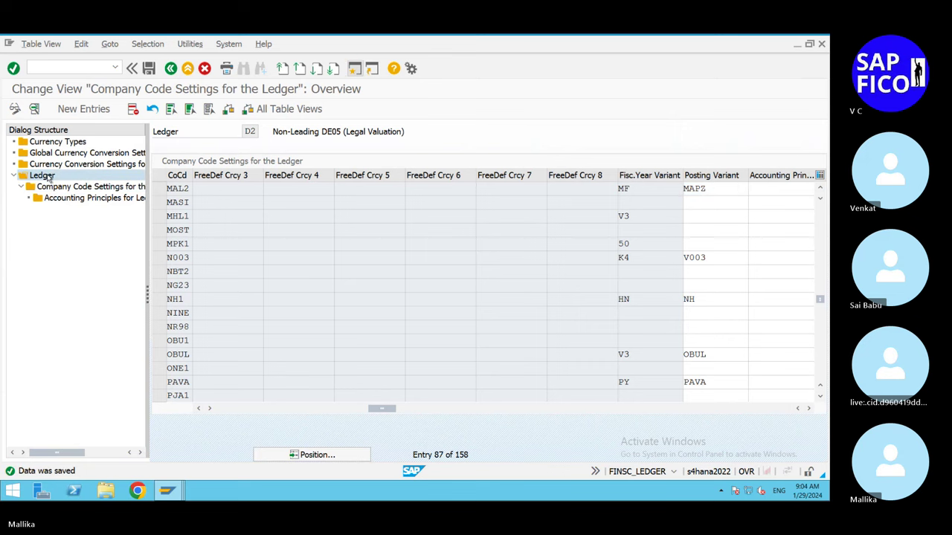
left_click(58, 324)
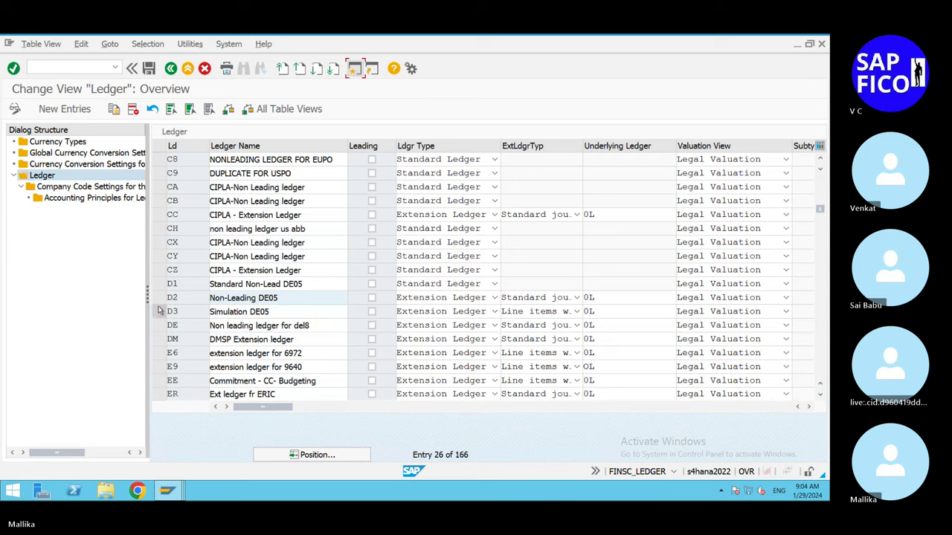
left_click(159, 311)
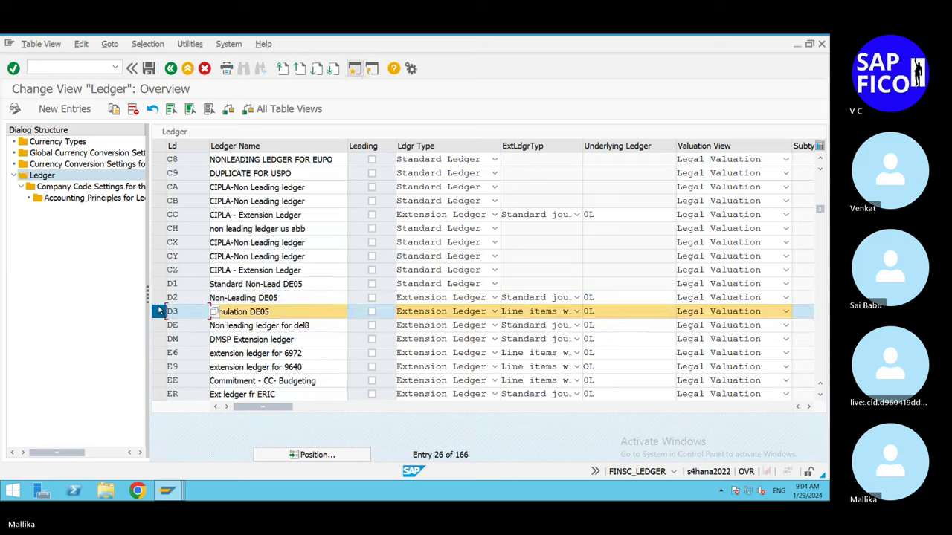
double_click(86, 190)
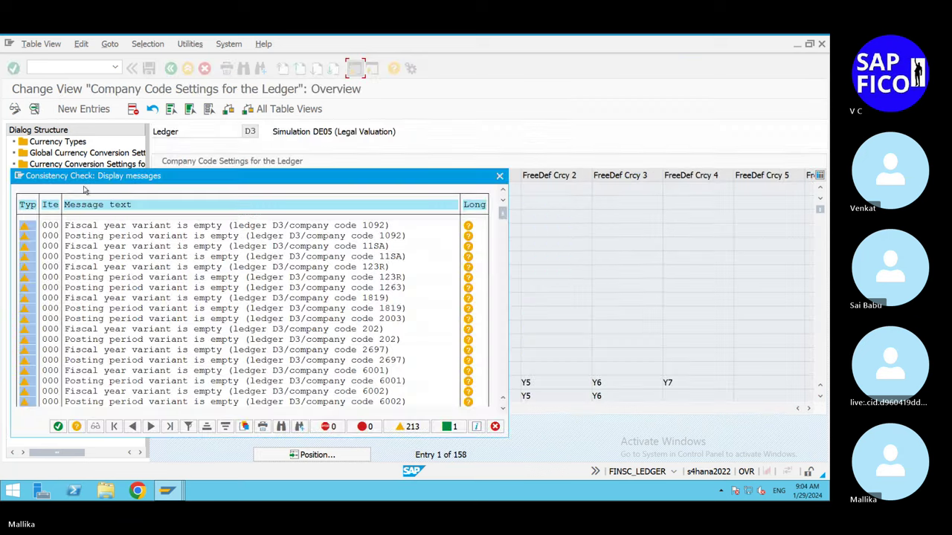
left_click(58, 427)
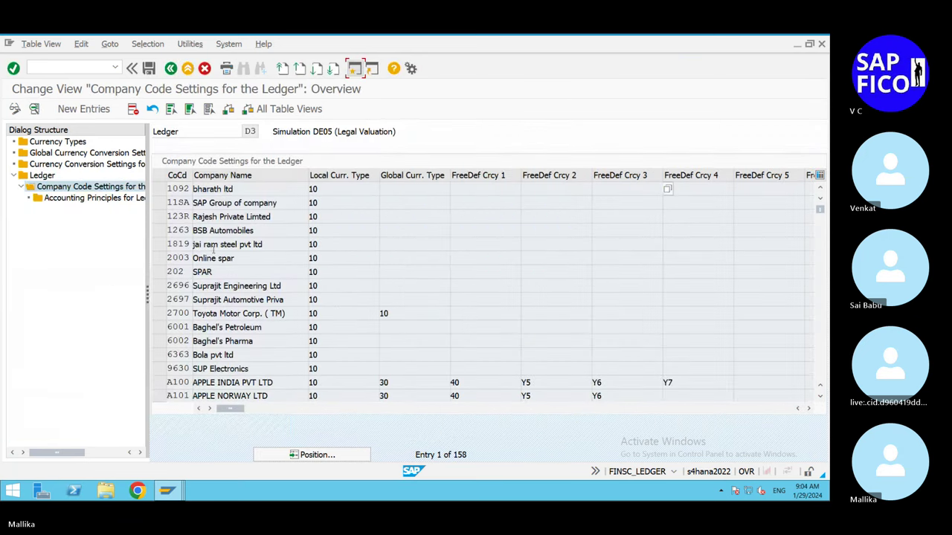
Step: Locate company code MAL2 in the ledger D3 settings and assign it posting period variant MAPZ
left_click(315, 456)
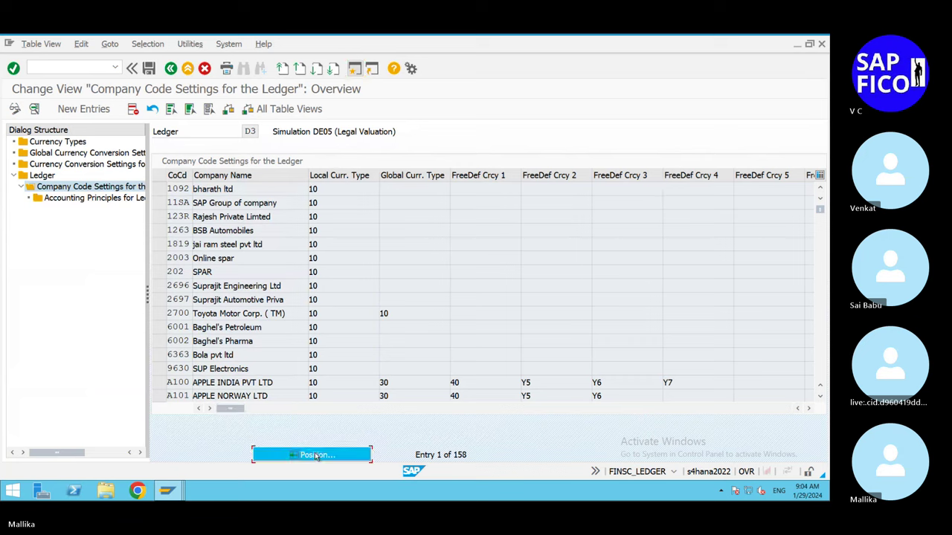
type("MAL")
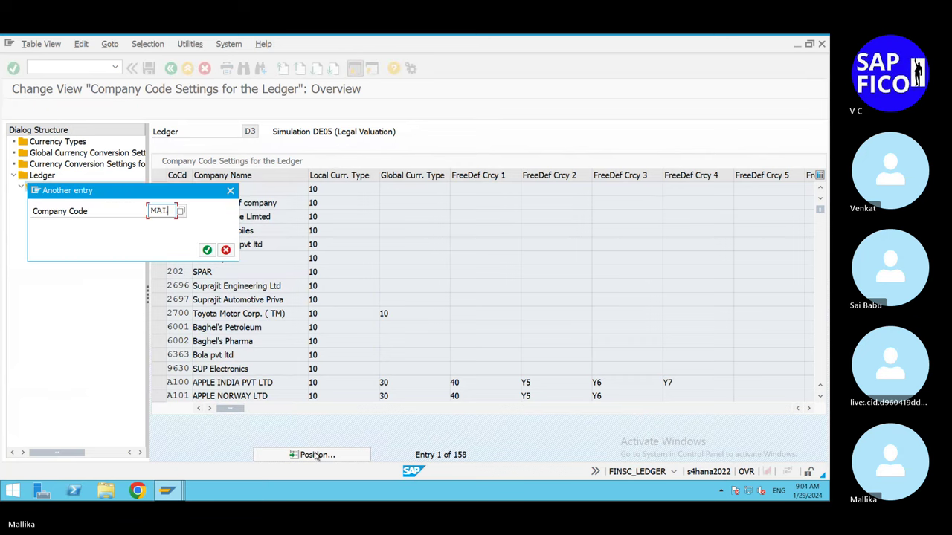
type("2")
left_click(206, 250)
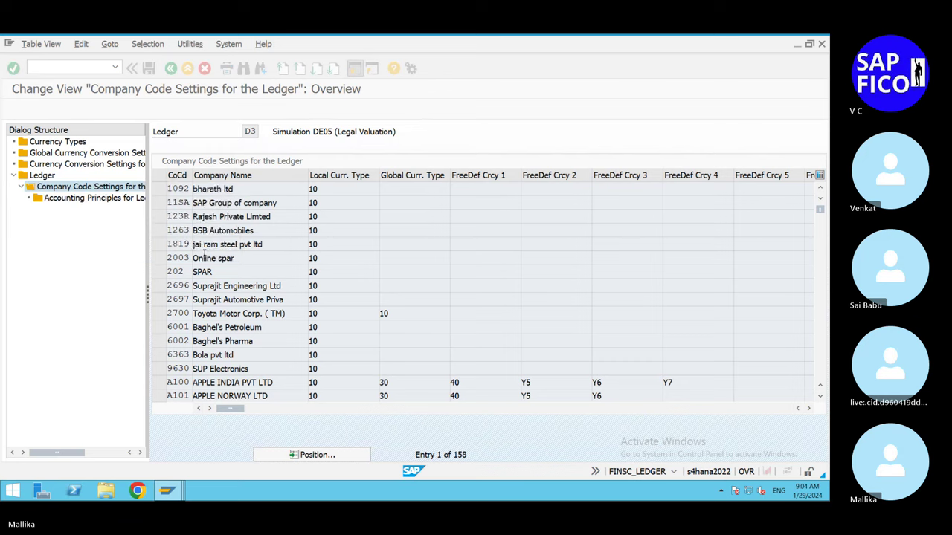
left_click(809, 408)
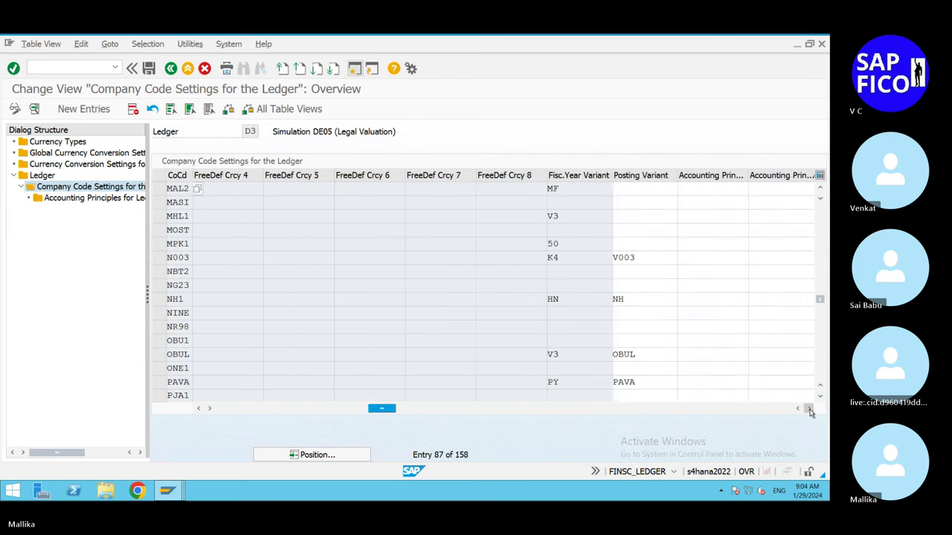
left_click(489, 189)
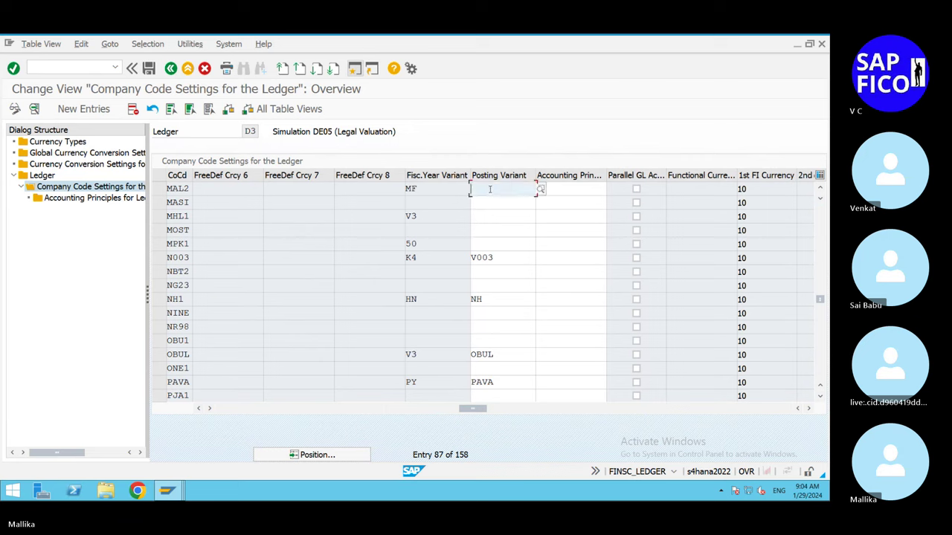
type("MAP")
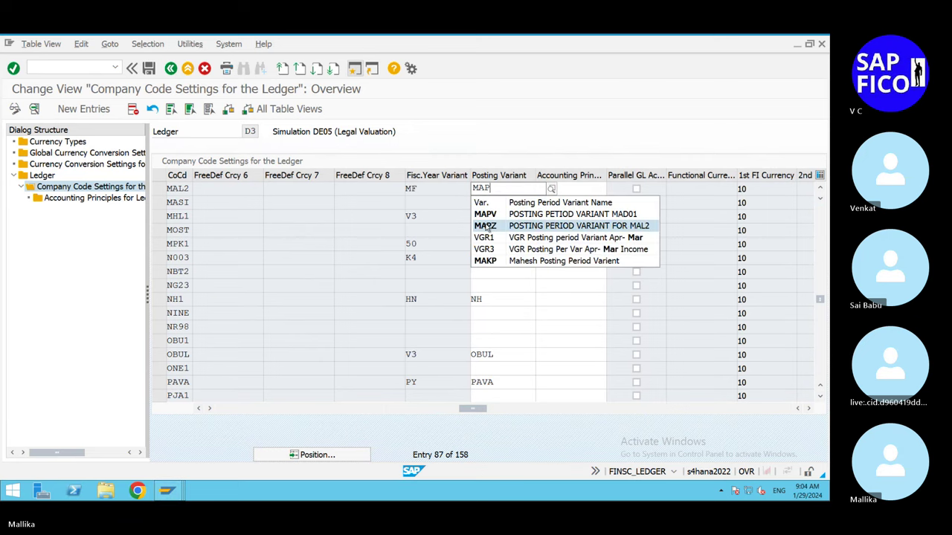
left_click(485, 226)
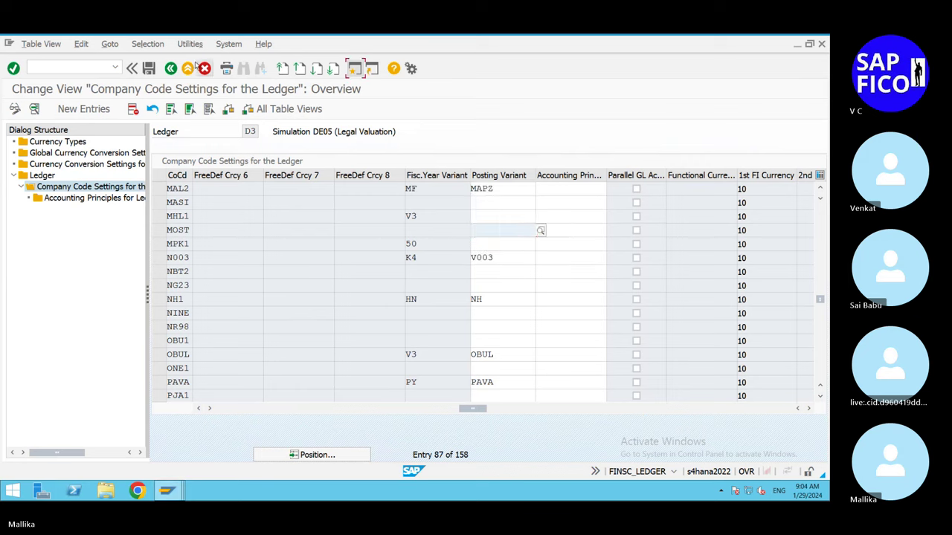
Step: Save the ledger D3 settings and return to the ledger overview, closing its consistency check messages
left_click(155, 69)
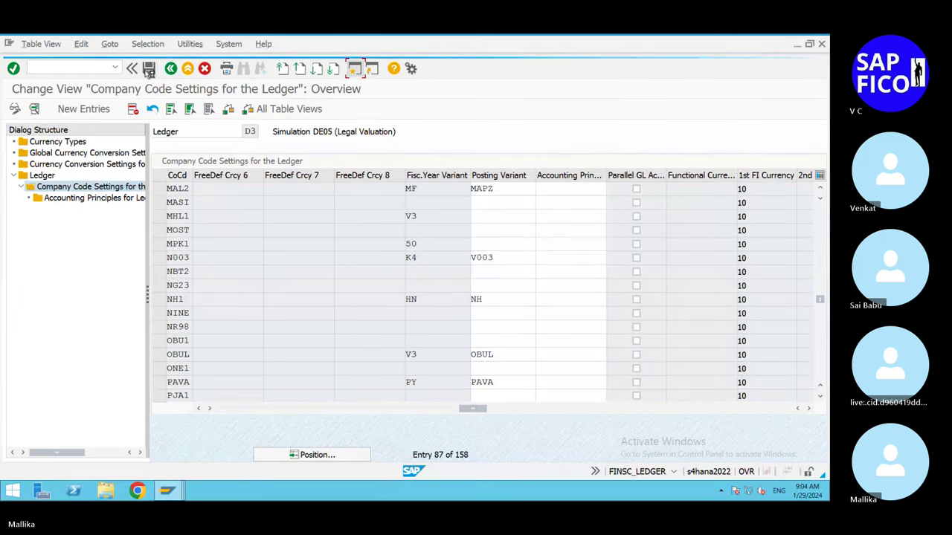
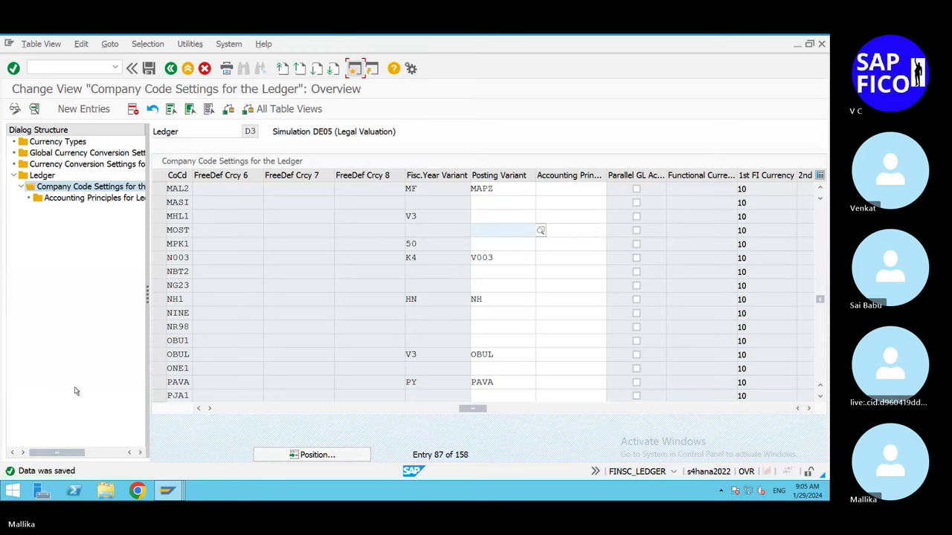
double_click(43, 176)
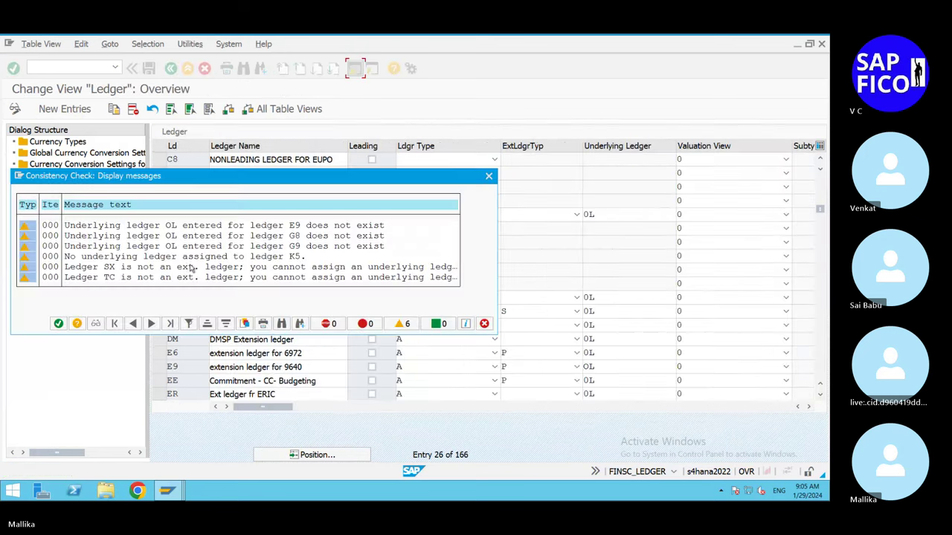
left_click(58, 324)
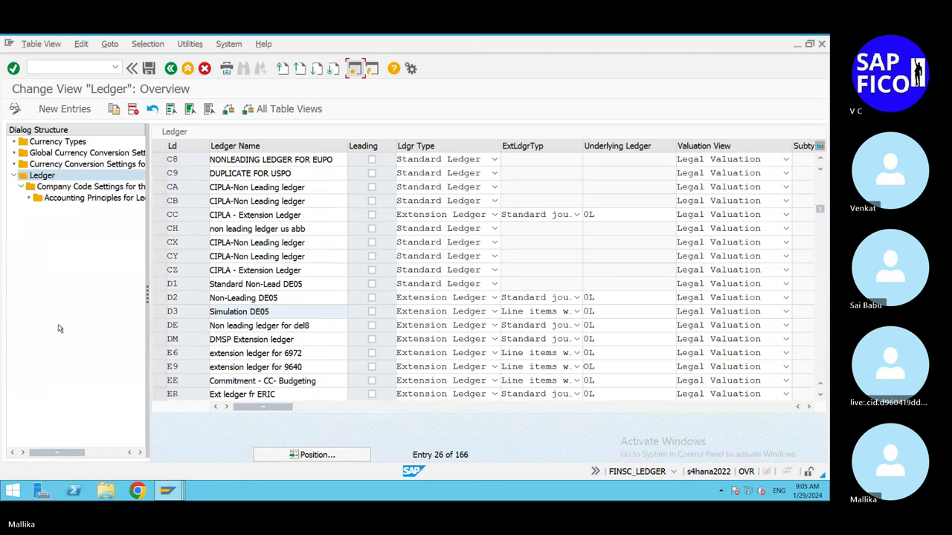
Step: Check the message log for the next inconsistent ledger, and open the company code settings of ledger DE, closing the consistency check messages
left_click(158, 326)
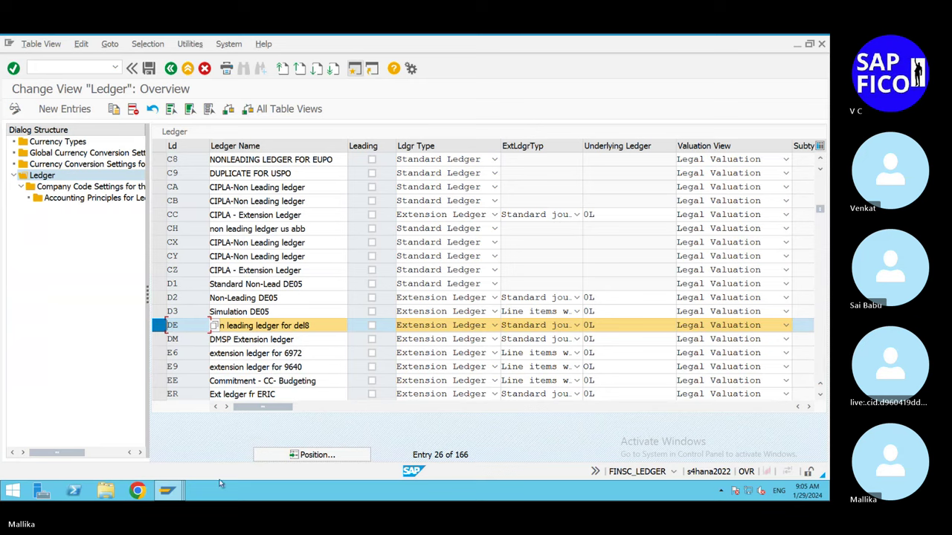
left_click(172, 492)
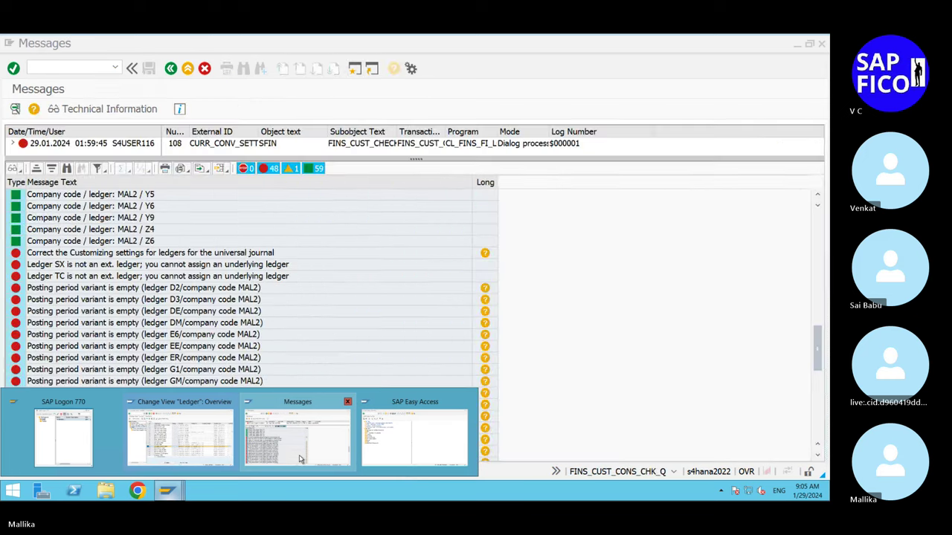
left_click(300, 459)
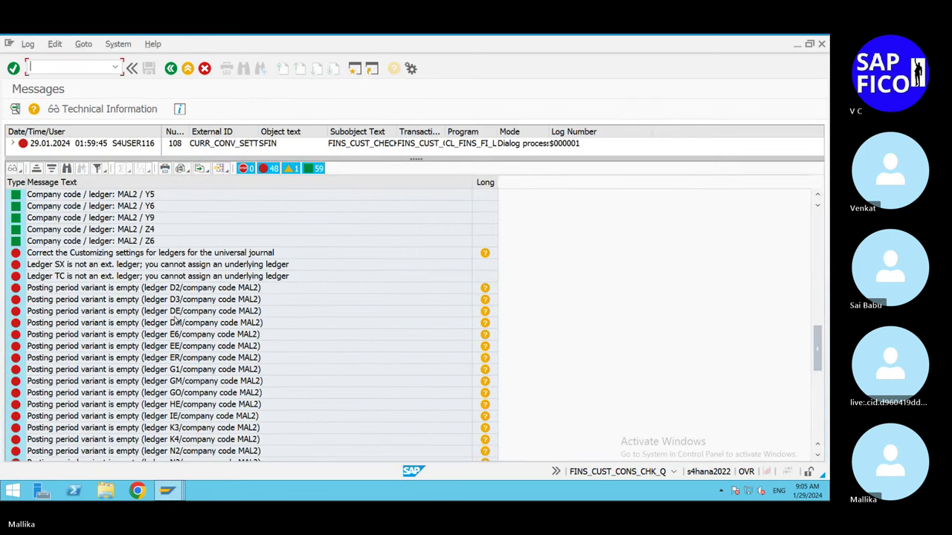
left_click(177, 492)
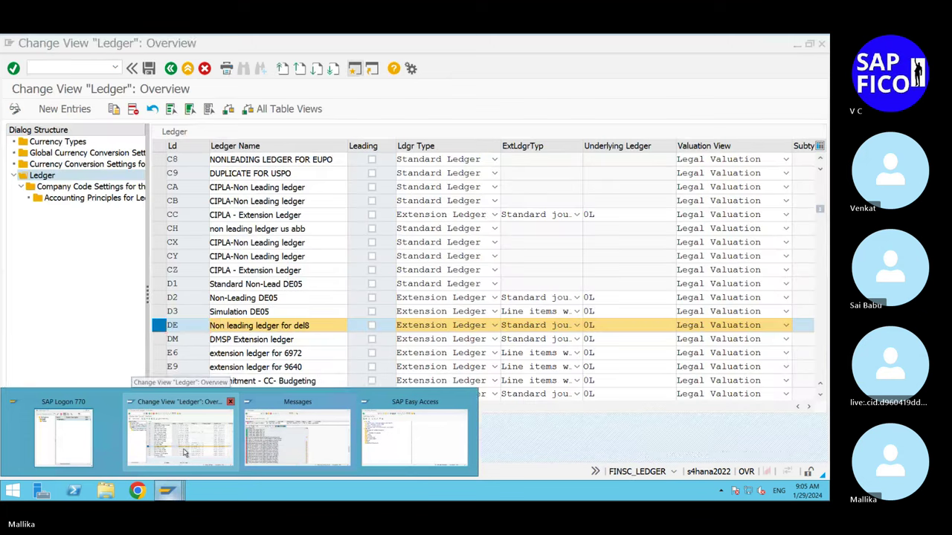
left_click(192, 453)
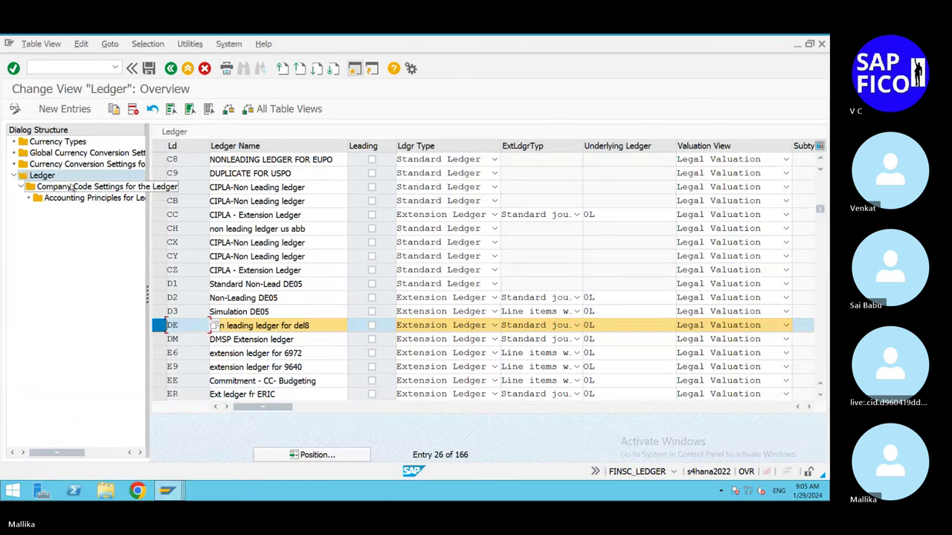
double_click(70, 187)
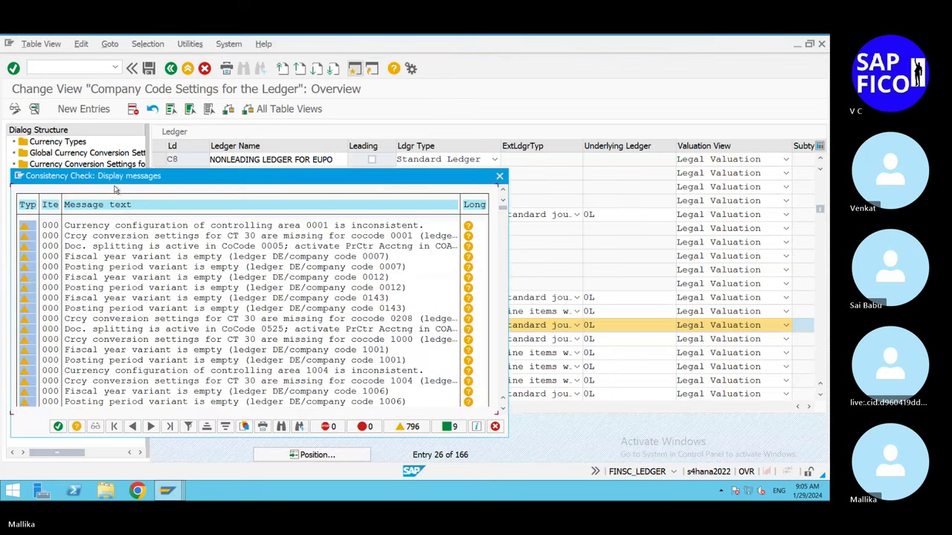
left_click(56, 427)
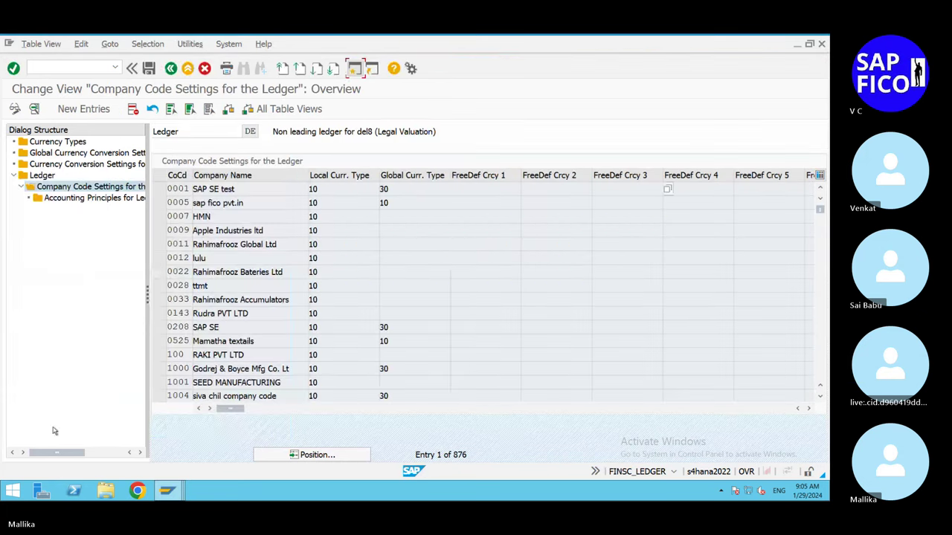
Step: Locate company code MAL2 in the ledger DE settings and assign it posting period variant MAPZ
left_click(301, 457)
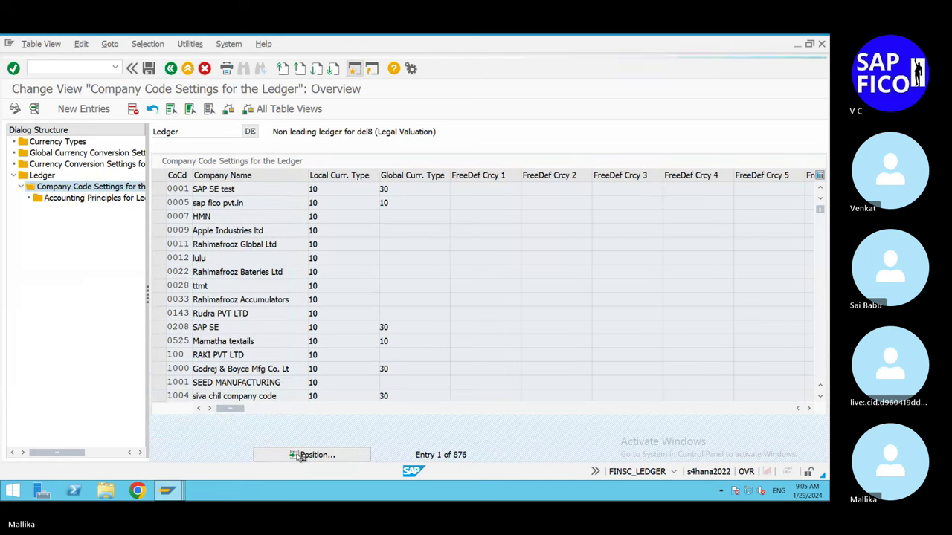
type("MAL2")
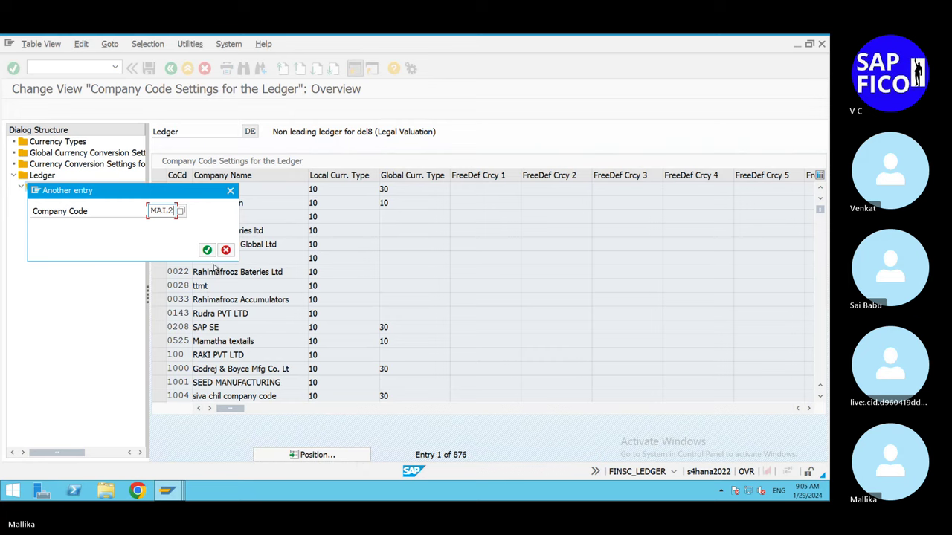
left_click(207, 251)
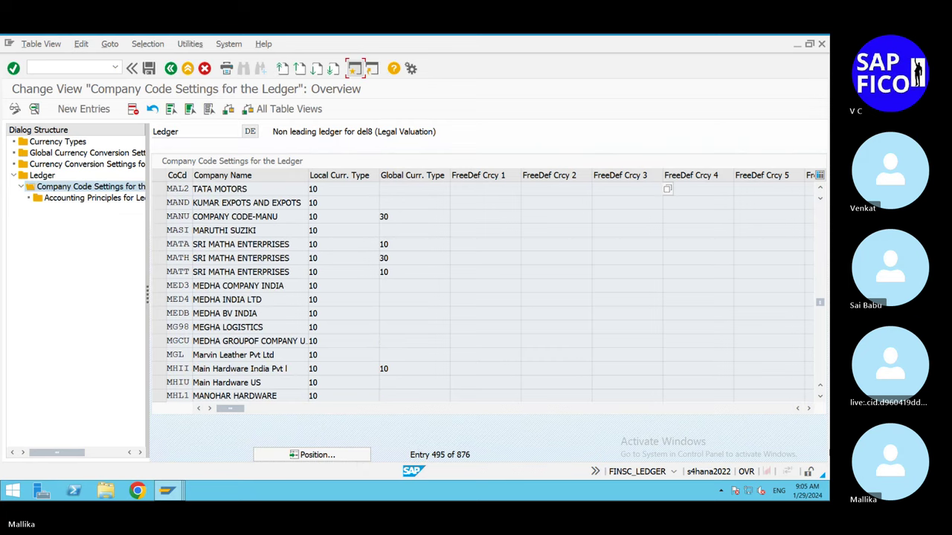
left_click(808, 408)
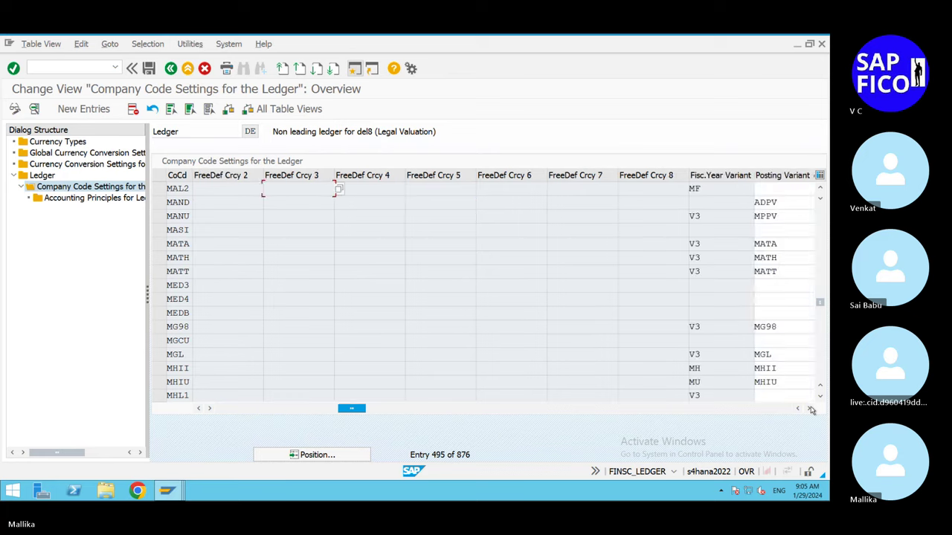
left_click(557, 188)
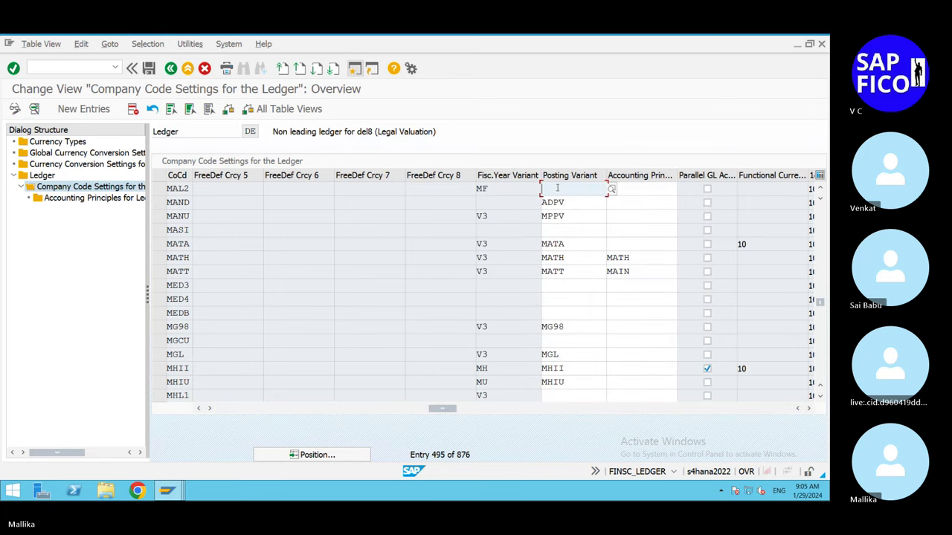
type("MAPZ")
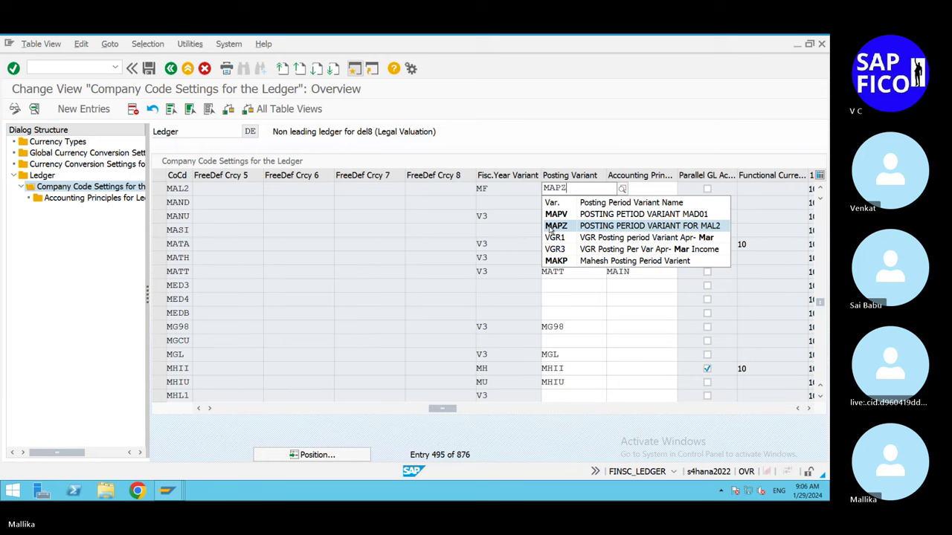
left_click(551, 227)
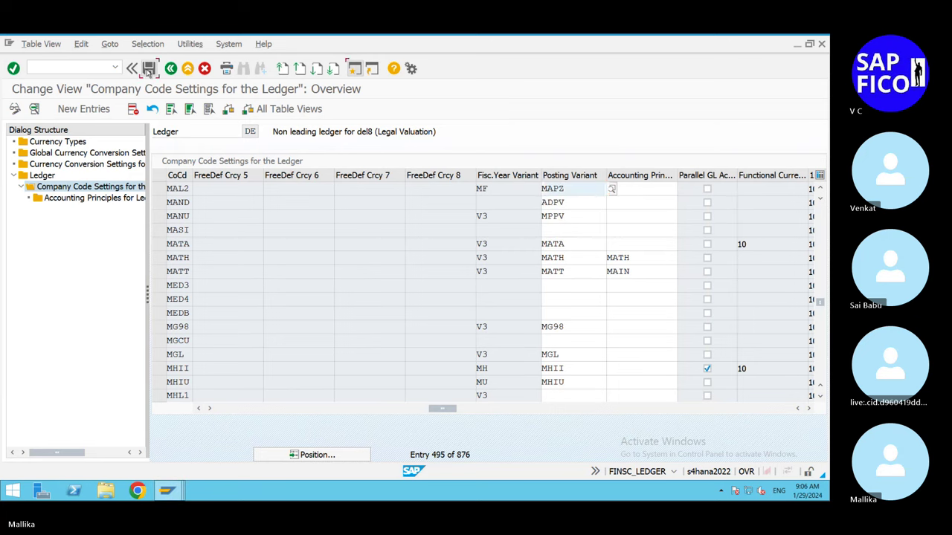
Step: Save the ledger DE settings and return to the ledger overview, accepting the consistency check messages
left_click(149, 70)
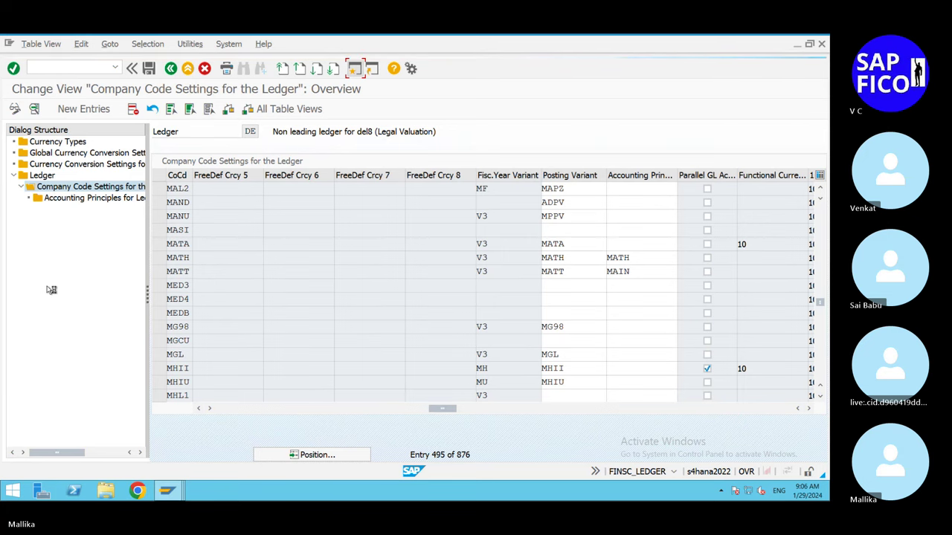
key("F3")
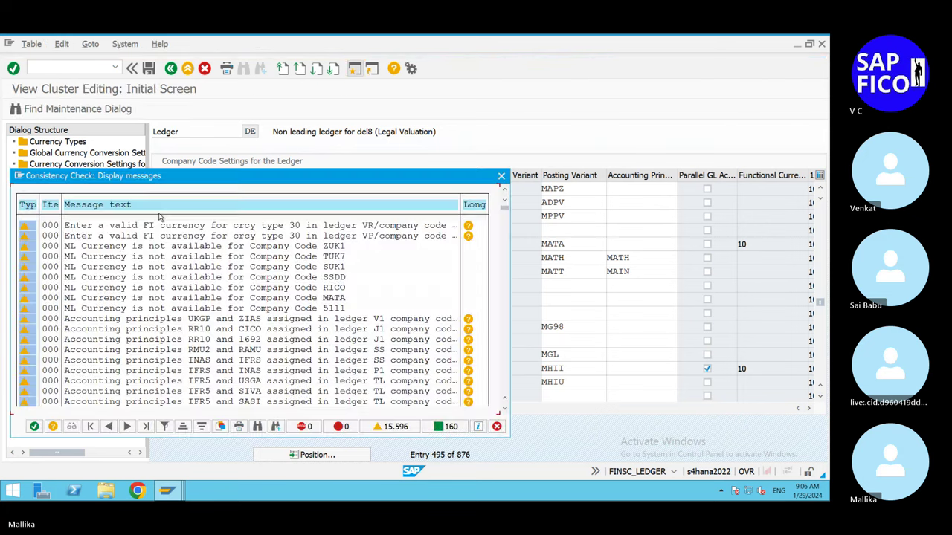
left_click(35, 427)
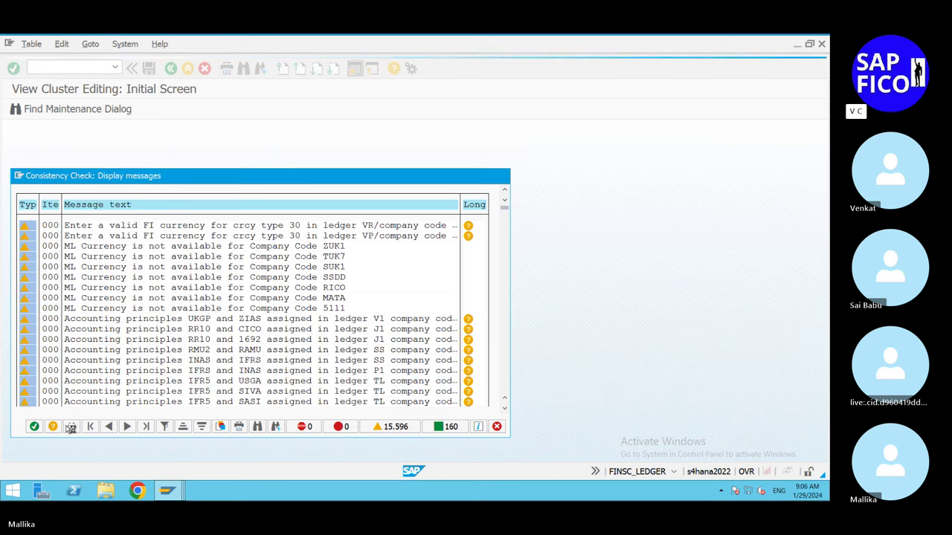
left_click(34, 426)
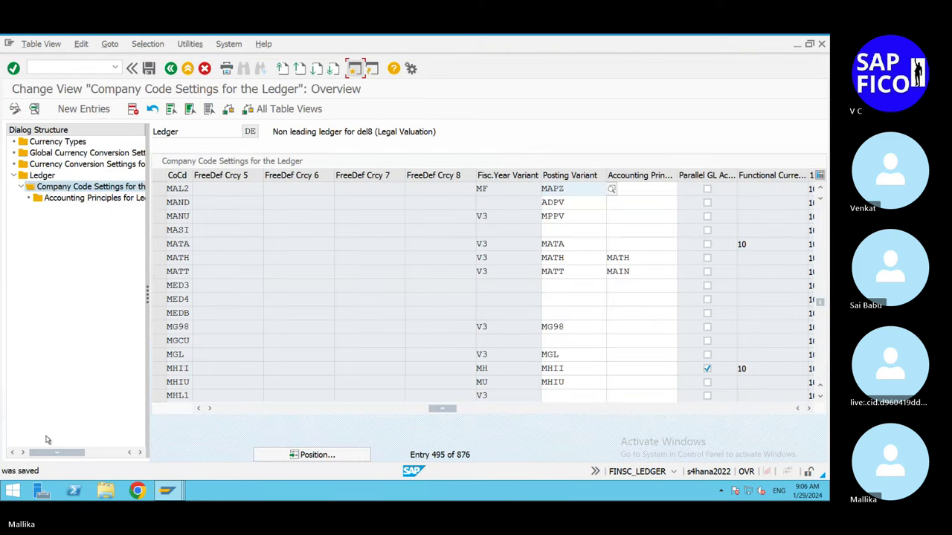
left_click(45, 176)
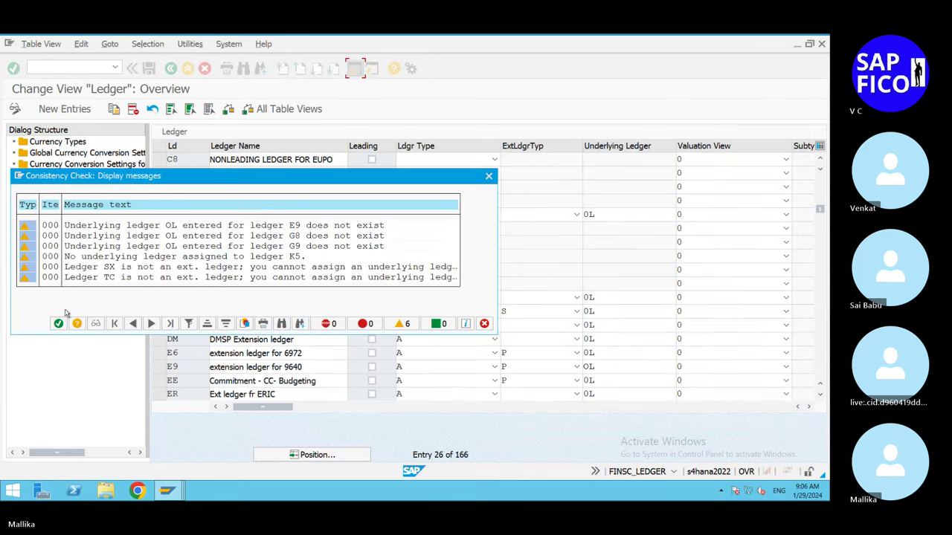
left_click(58, 325)
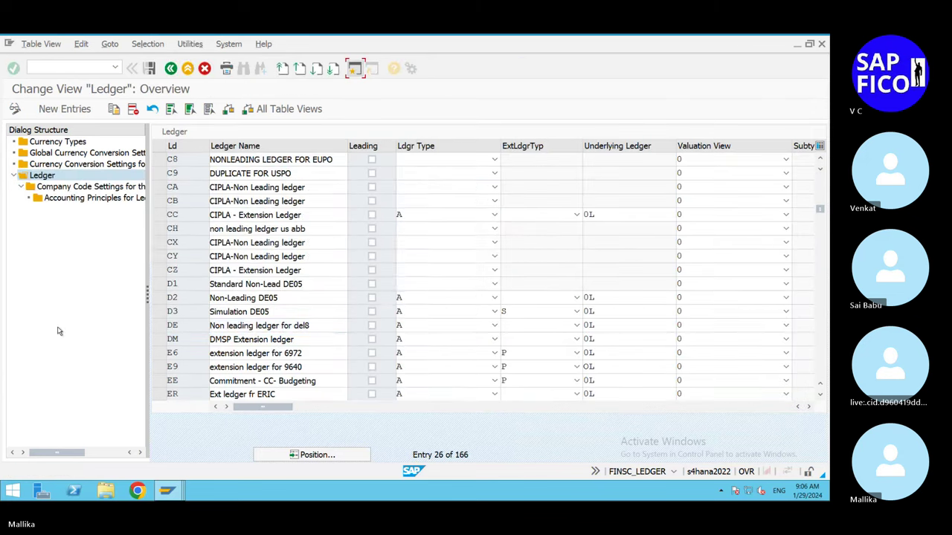
Step: Open the company code settings of ledger DM (DMSP Extension ledger), closing the consistency check messages
left_click(159, 328)
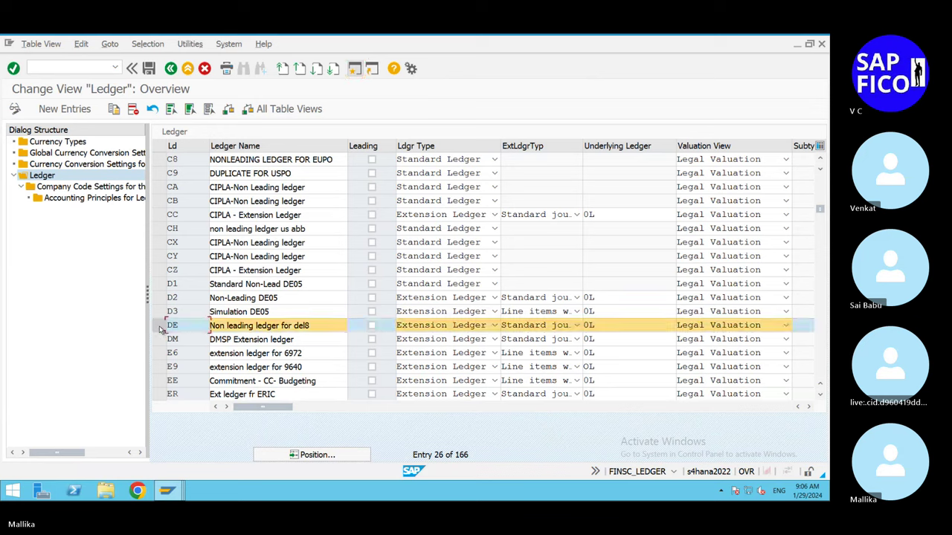
left_click(159, 327)
left_click(160, 338)
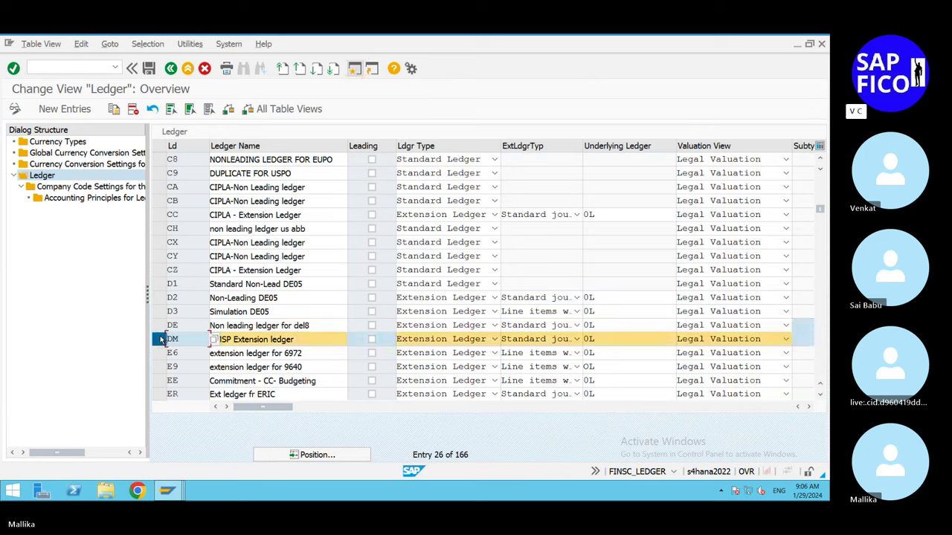
left_click(121, 188)
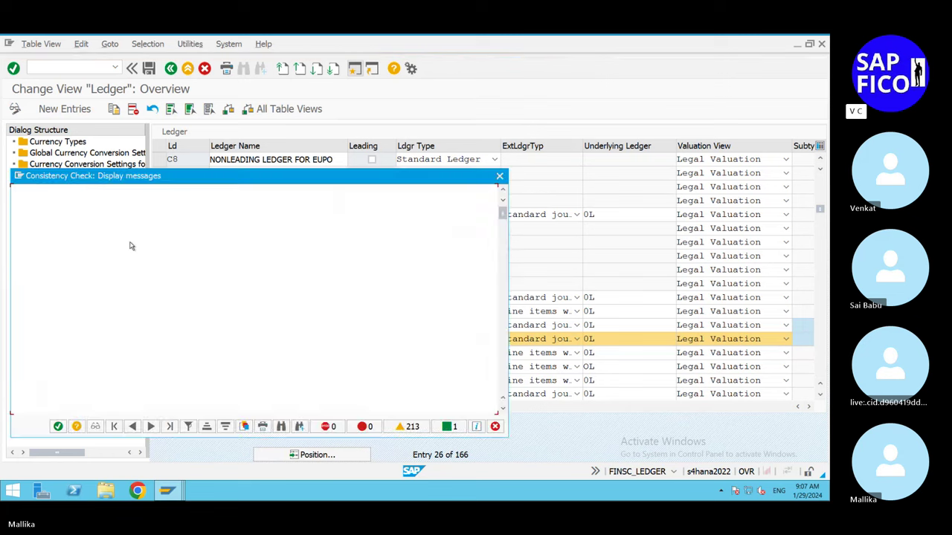
left_click(59, 426)
Step: Locate company code MAL2 in the ledger DM settings and assign it posting period variant MAPZ
left_click(298, 456)
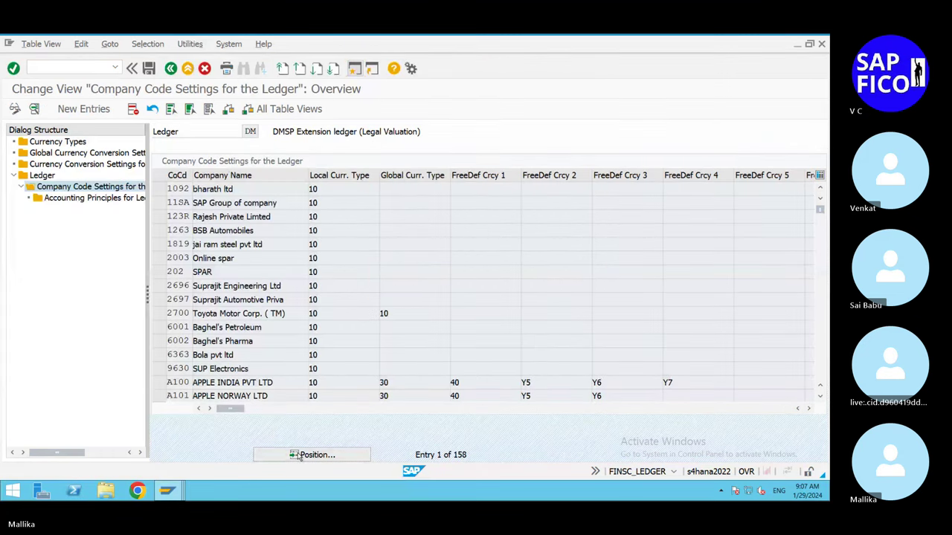
type("MAL2")
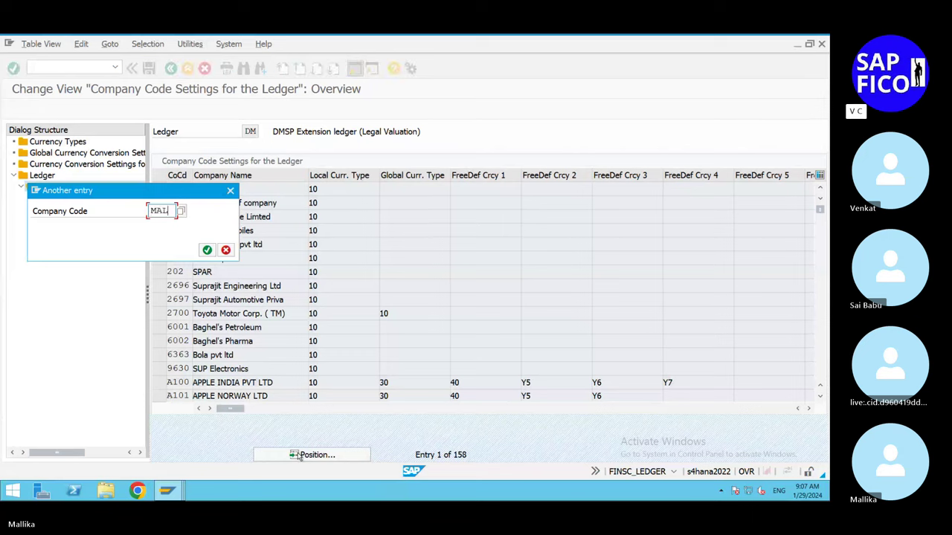
left_click(207, 252)
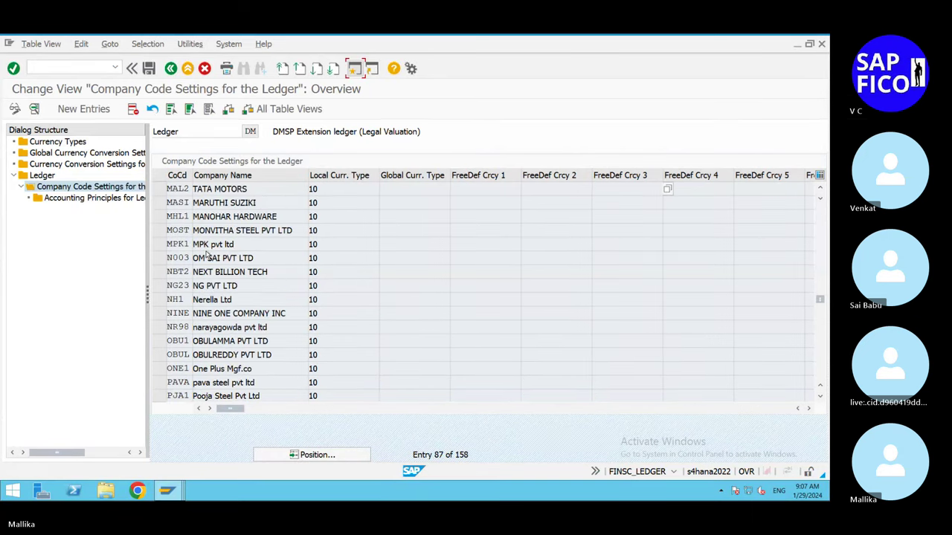
left_click(809, 409)
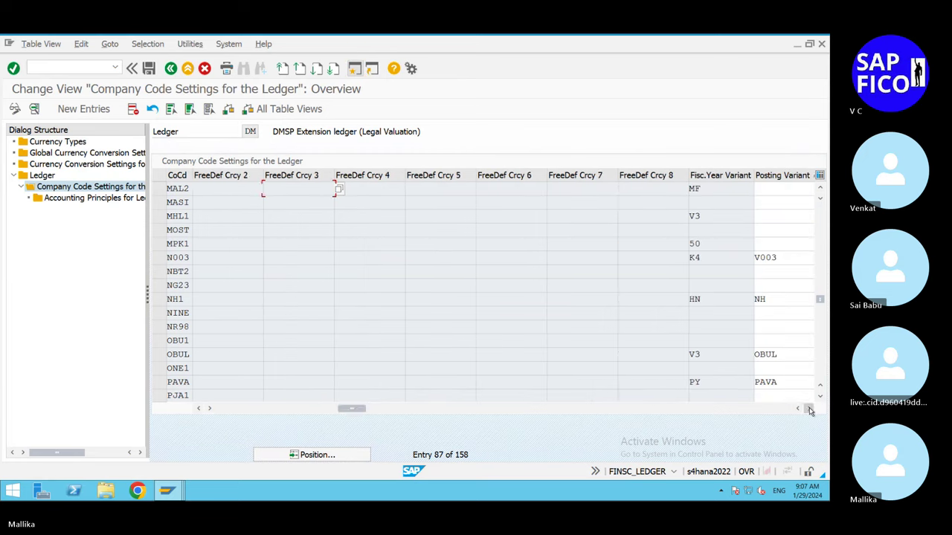
scroll(575, 192, "right", 5)
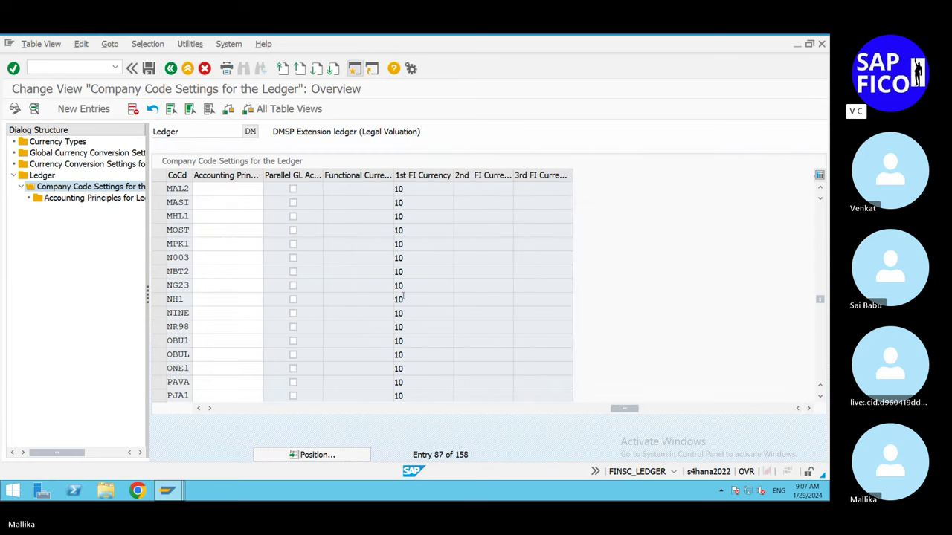
left_click(200, 409)
left_click(199, 408)
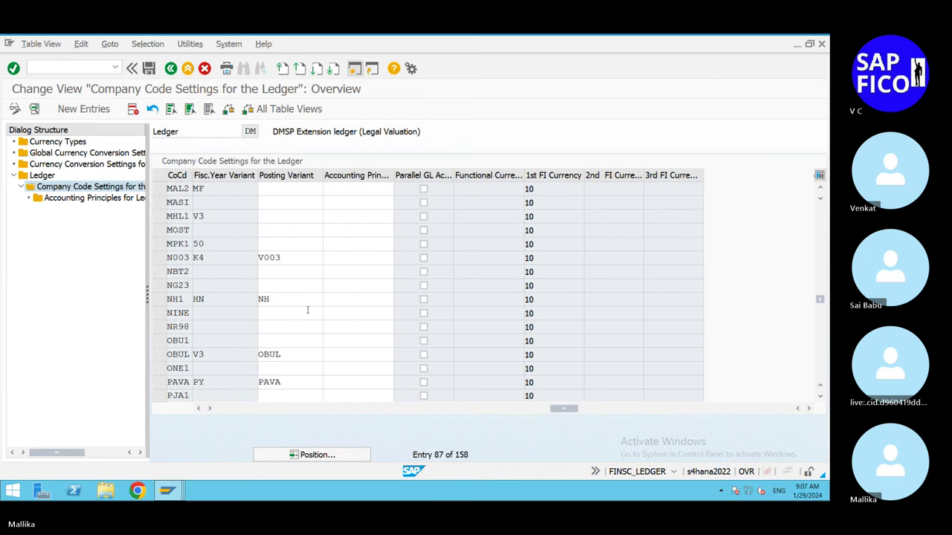
left_click(290, 191)
type("MA")
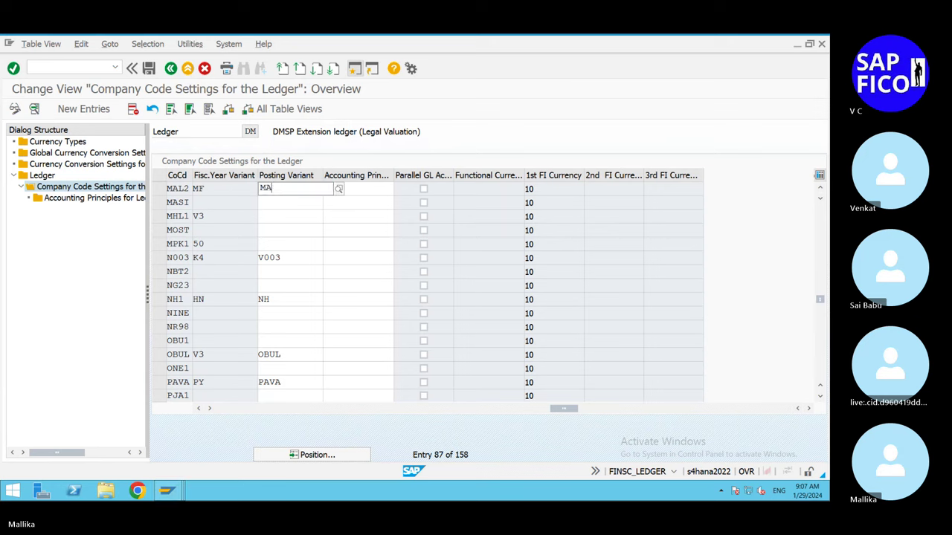
type("PZ")
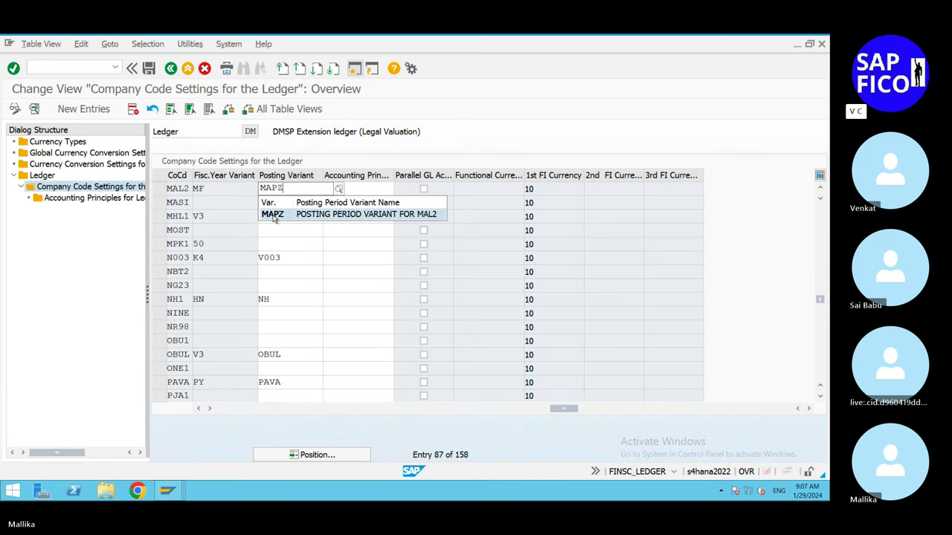
left_click(274, 218)
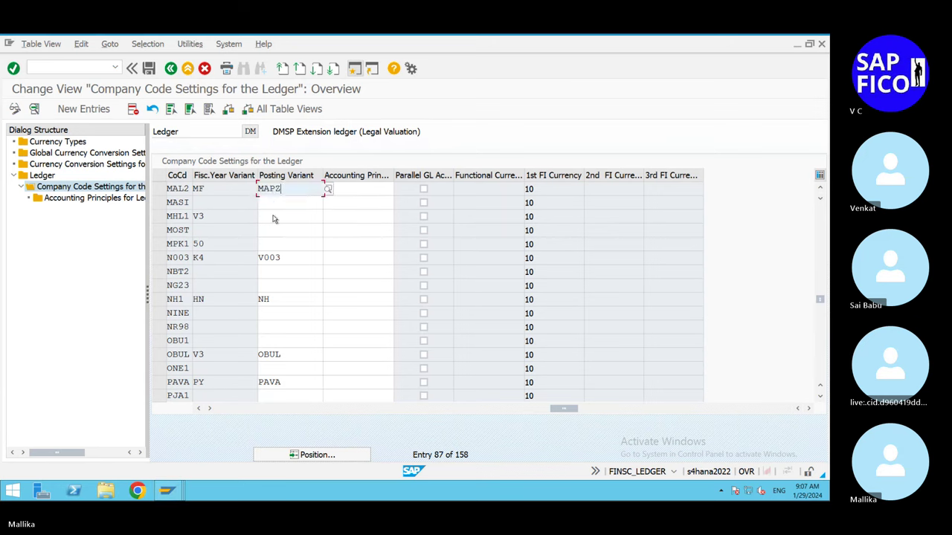
Step: Save the ledger DM settings and return to the ledger overview, accepting the consistency check messages
left_click(149, 69)
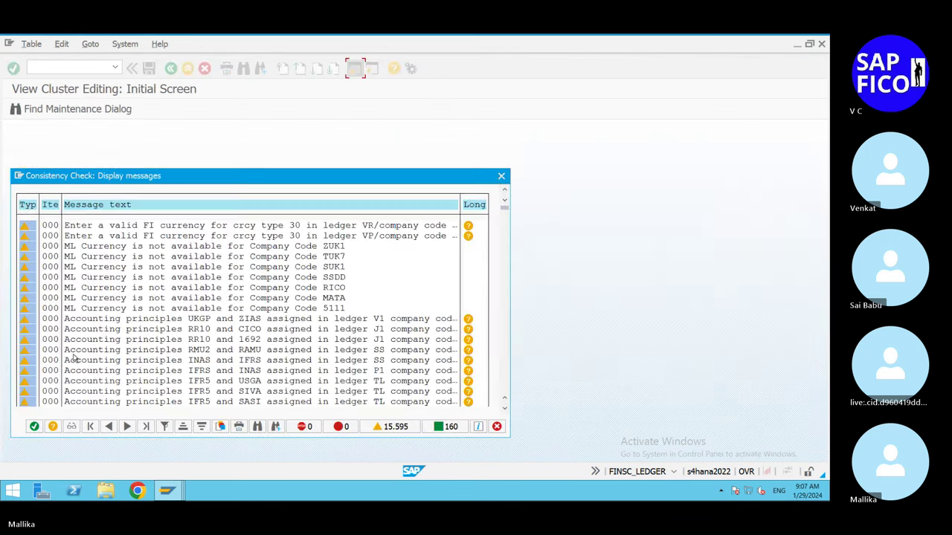
left_click(33, 428)
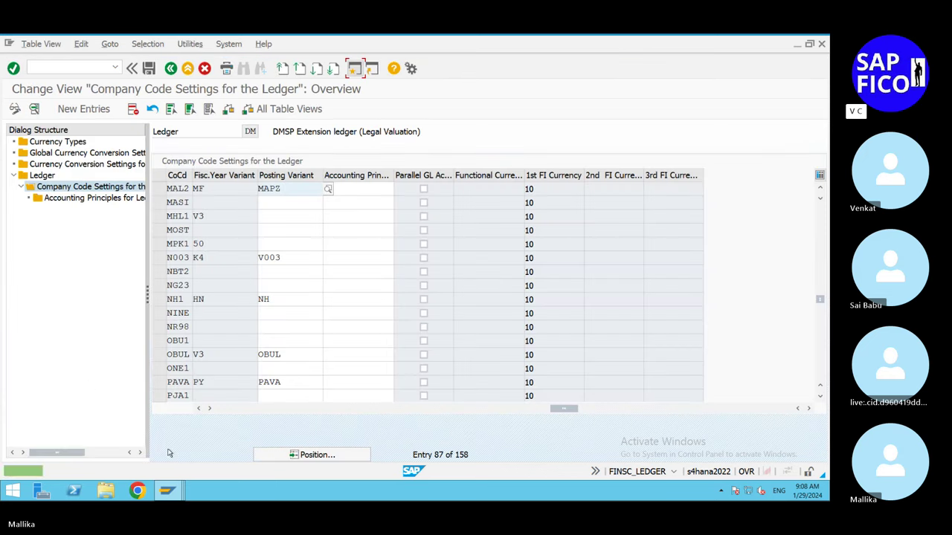
left_click(41, 176)
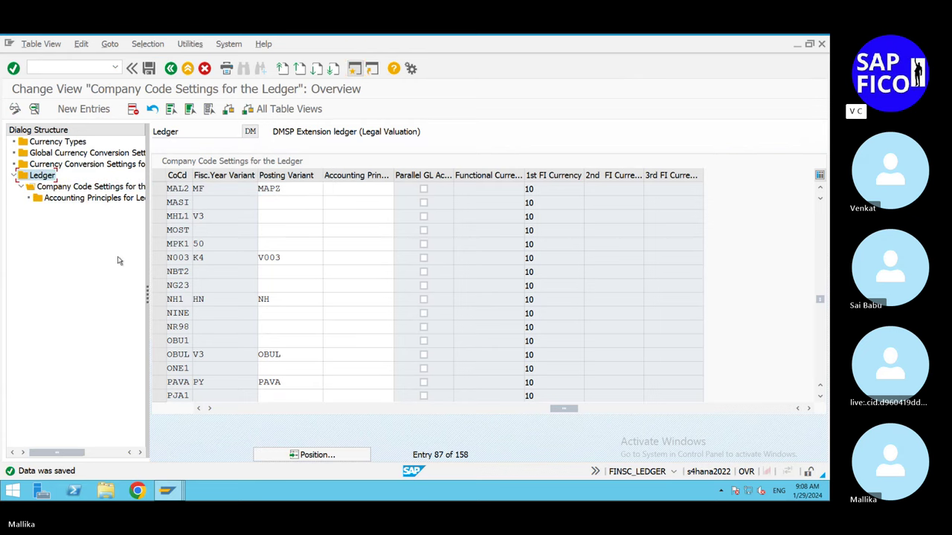
double_click(43, 178)
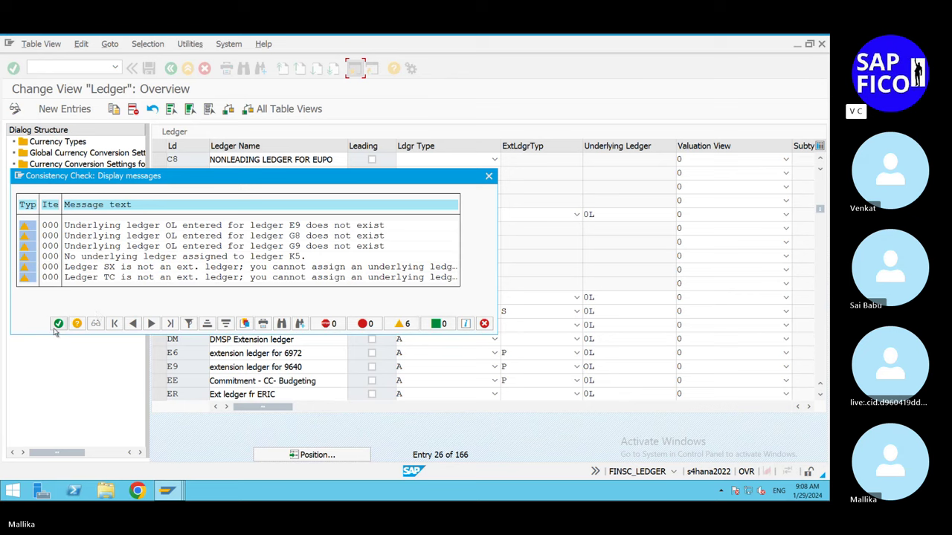
left_click(59, 324)
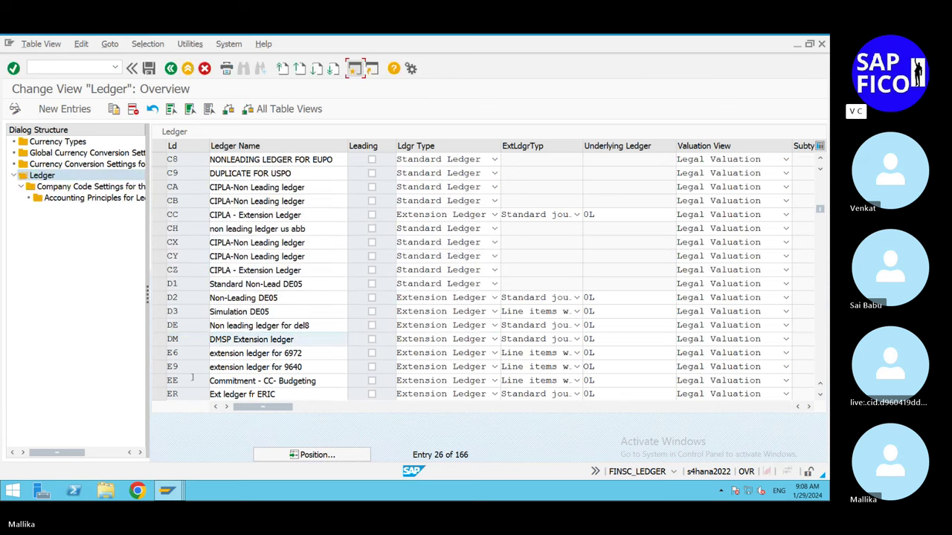
Step: Open the company code settings of ledger E6 (extension ledger for 6972), closing the consistency check messages
left_click(158, 354)
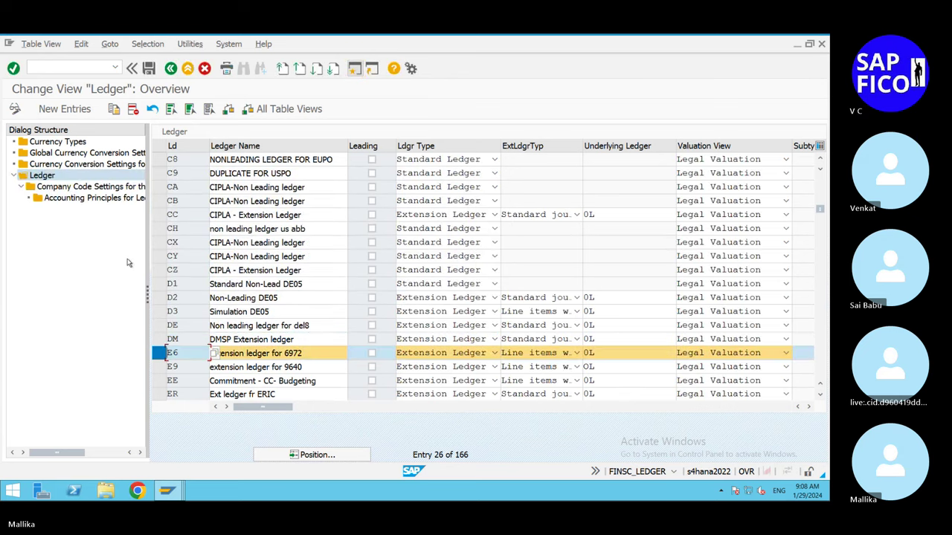
double_click(127, 188)
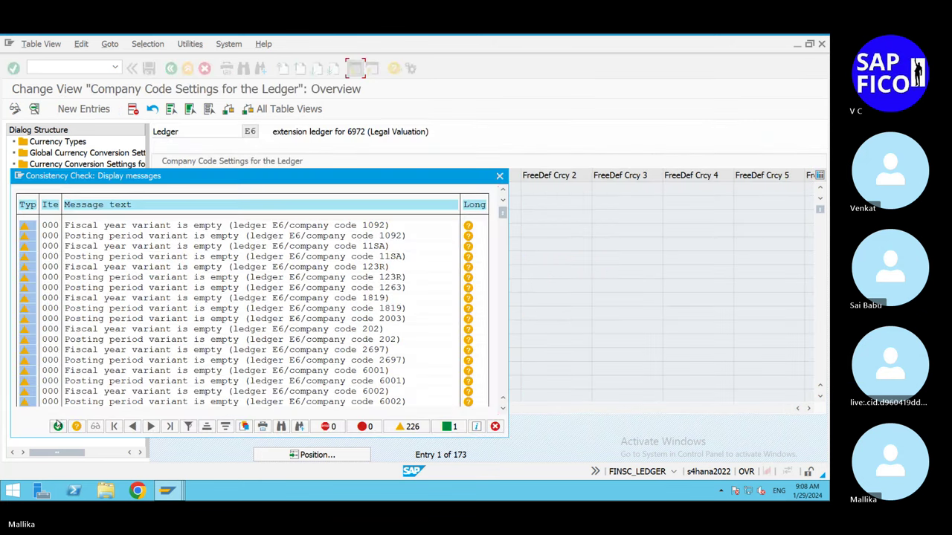
left_click(58, 425)
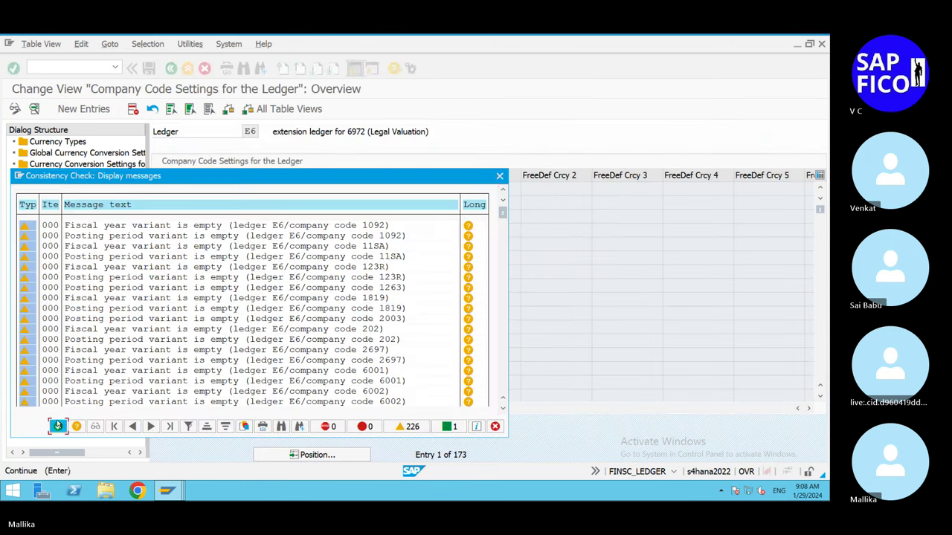
Step: Locate company code MAL2 in the ledger E6 settings and assign it posting period variant MAPZ
left_click(286, 454)
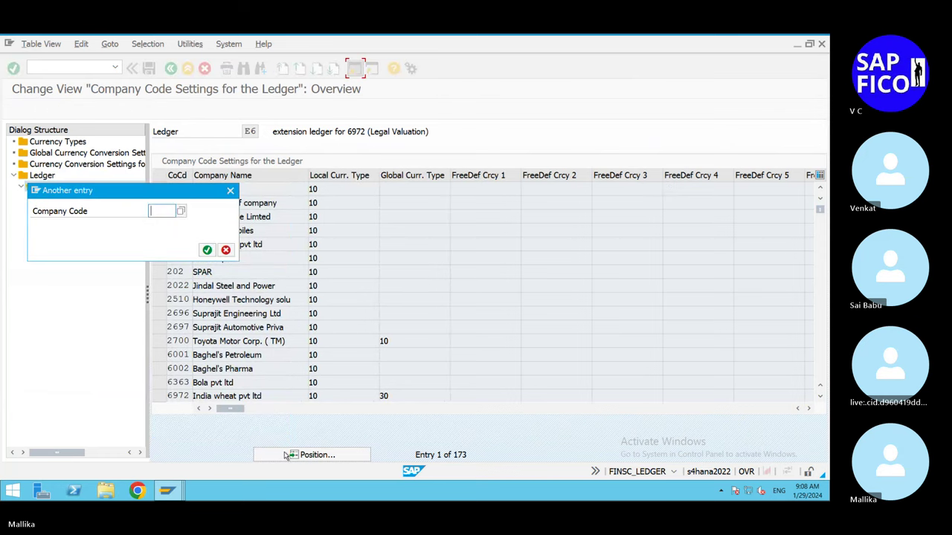
type("MAL")
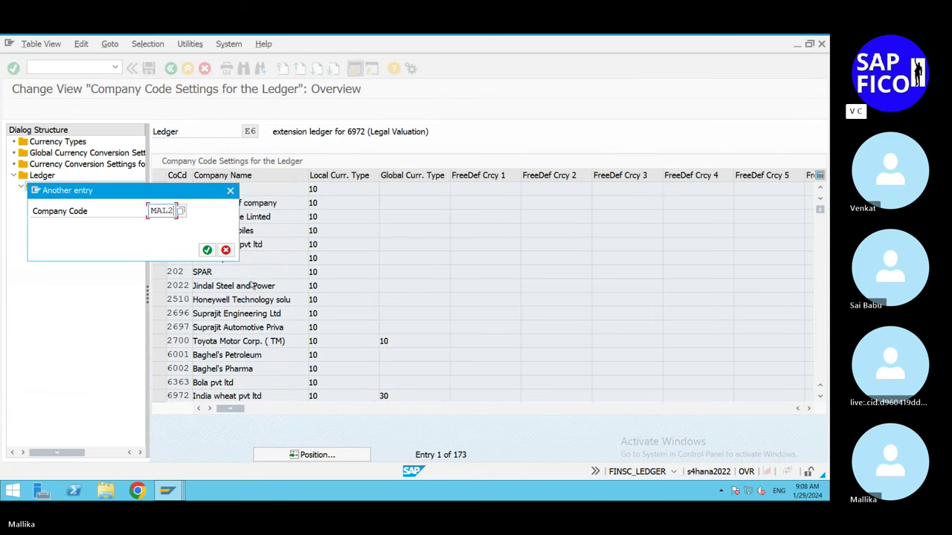
type("2")
left_click(207, 250)
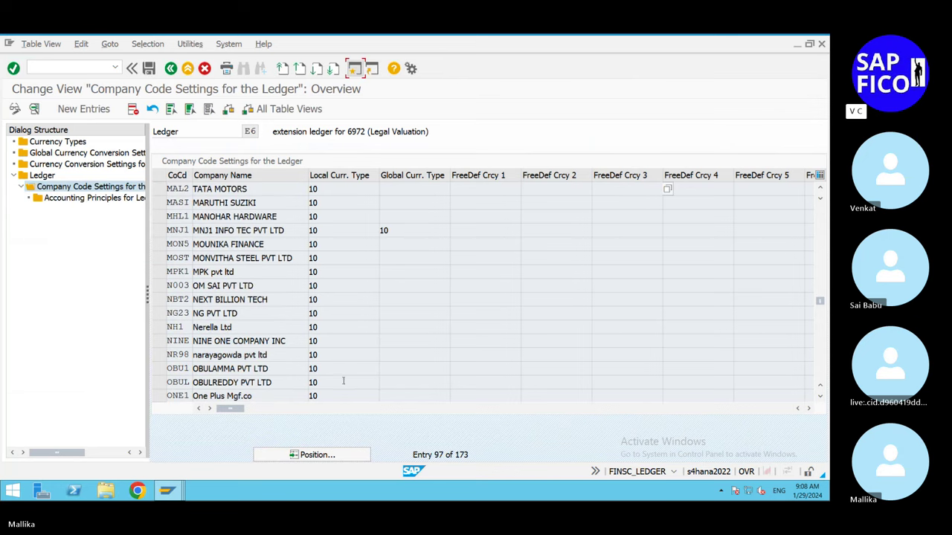
left_click(808, 408)
left_click(809, 408)
left_click(809, 408)
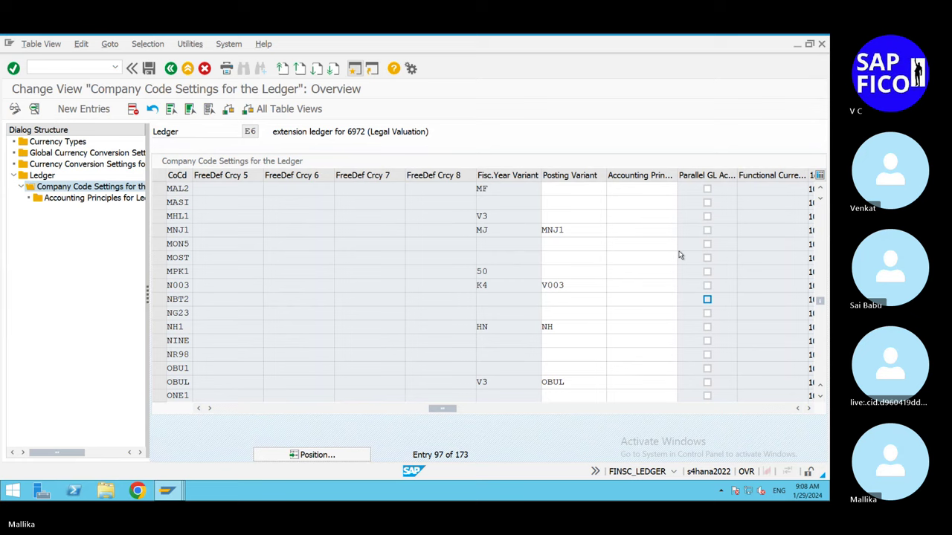
left_click(553, 188)
type("MAPZ")
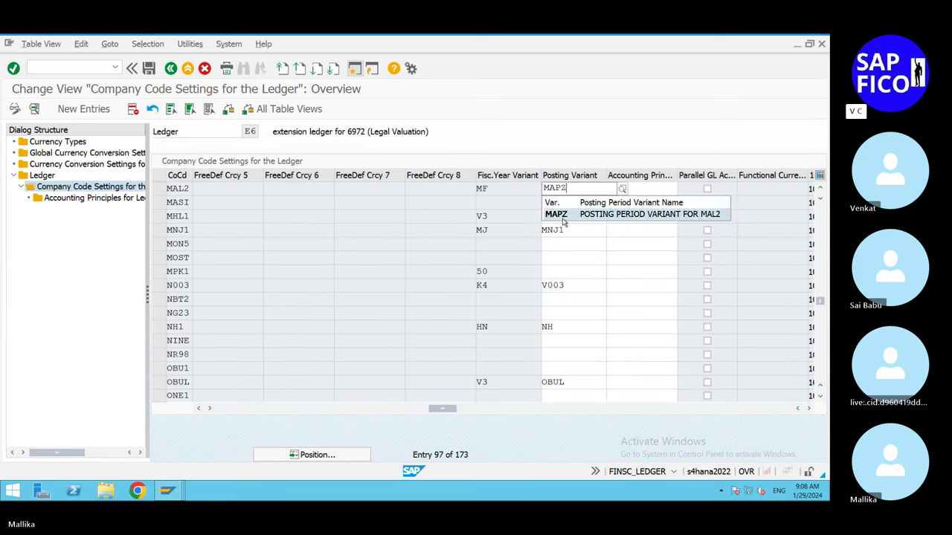
left_click(563, 217)
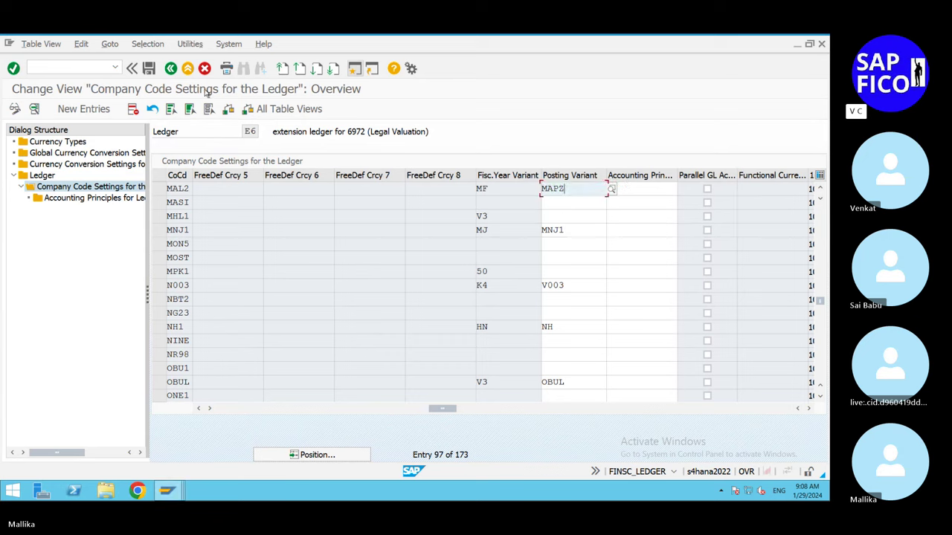
Step: Save the ledger E6 settings and return to the ledger overview, accepting the consistency check messages
left_click(149, 68)
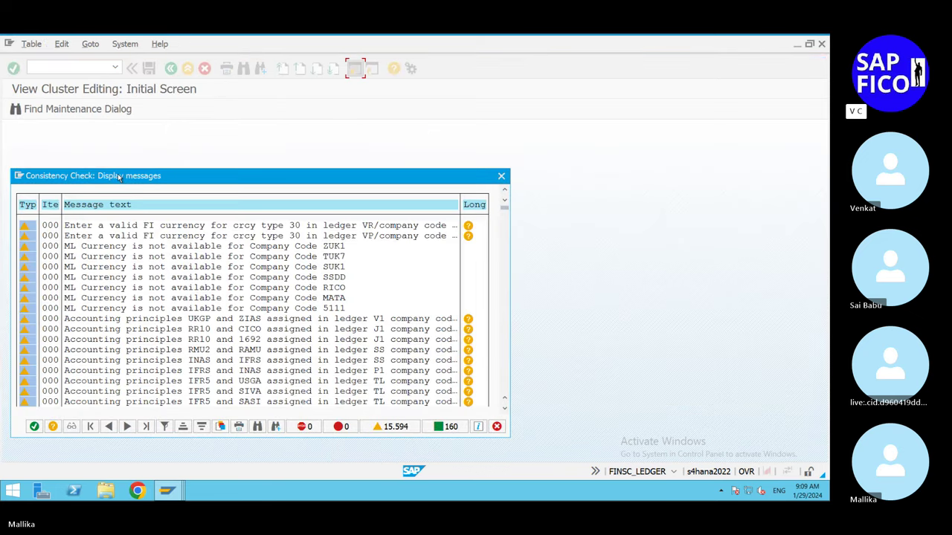
left_click(34, 426)
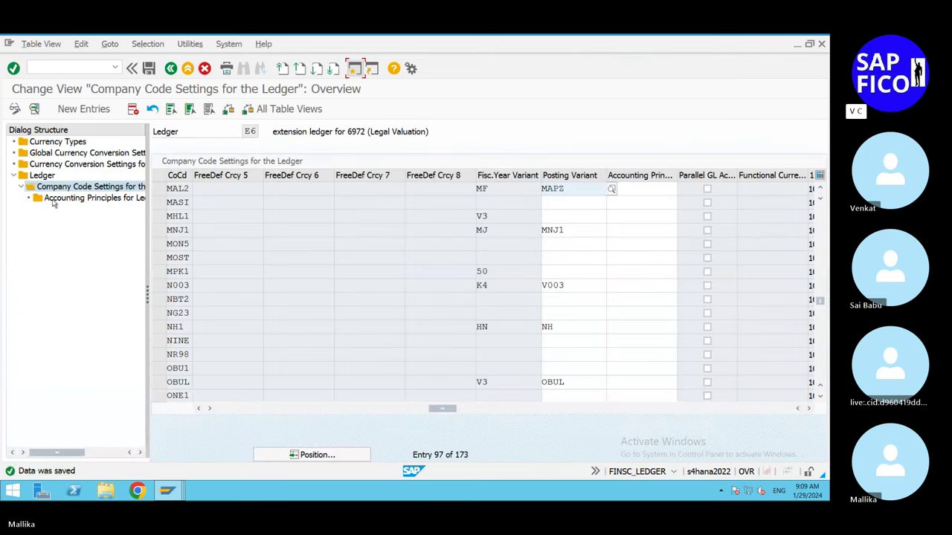
double_click(53, 176)
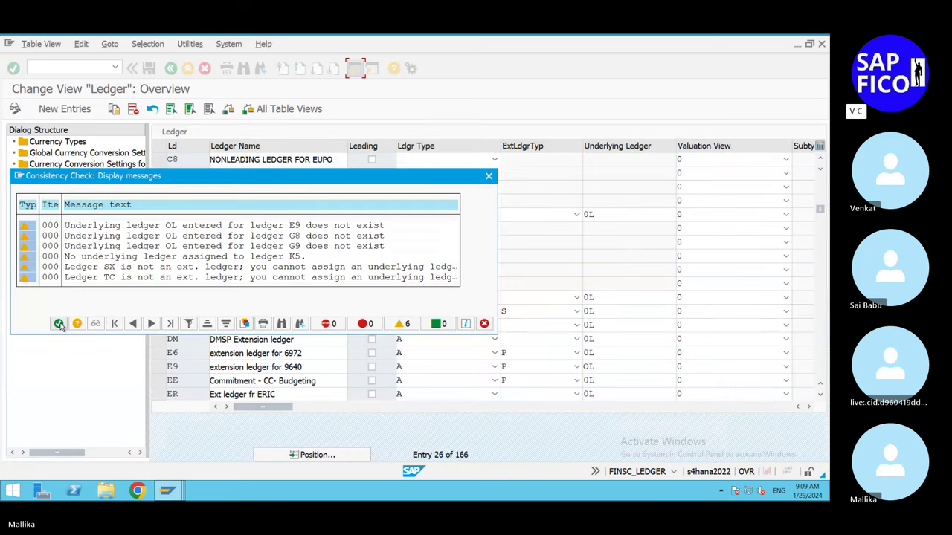
left_click(58, 324)
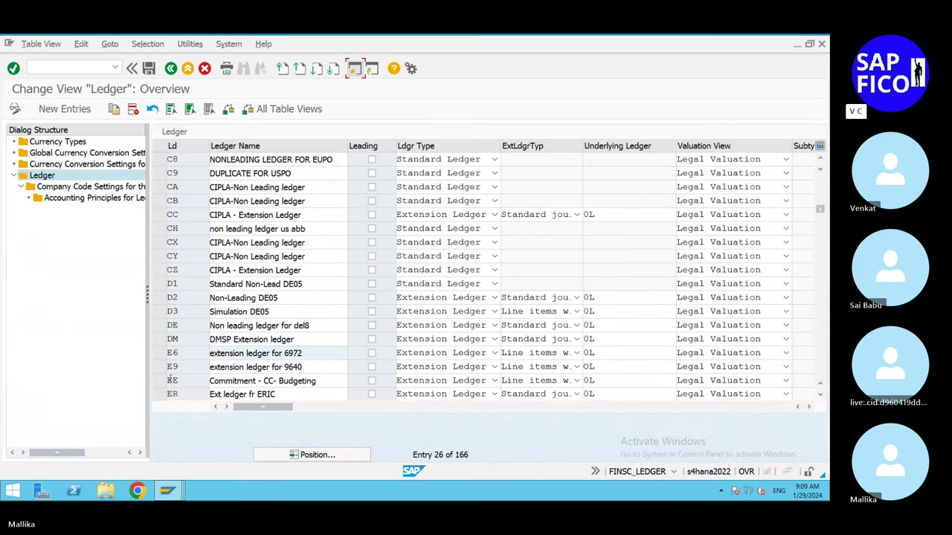
Step: Open the company code settings of extension ledger ER, closing the consistency check messages
left_click(160, 393)
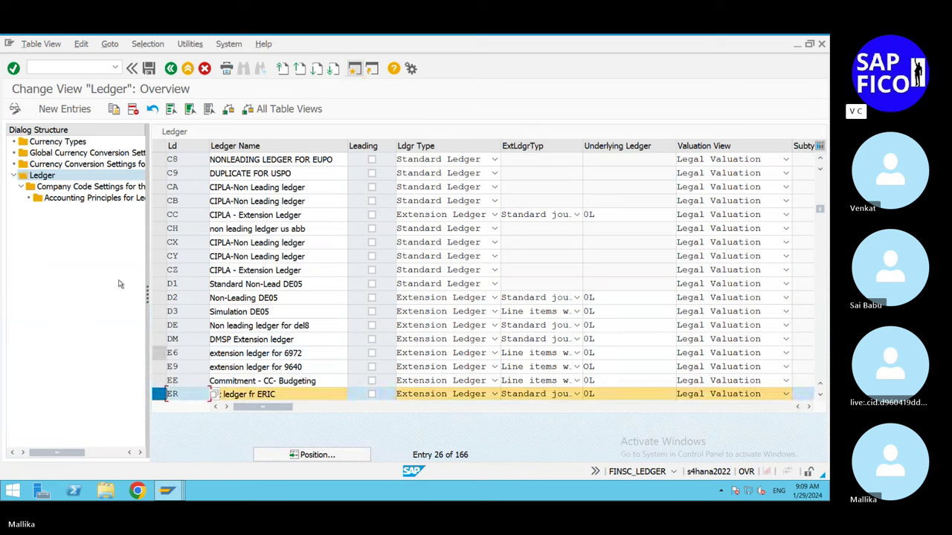
left_click(121, 191)
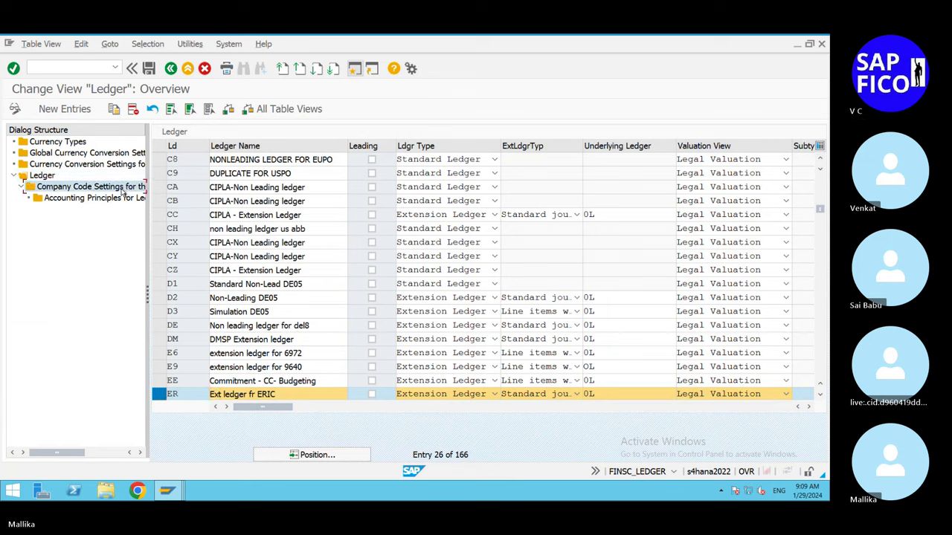
double_click(123, 192)
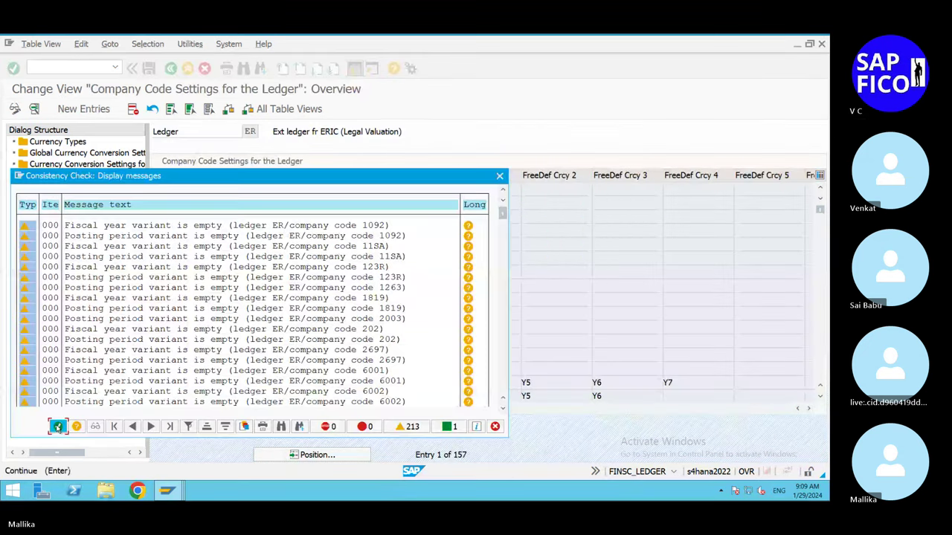
left_click(58, 426)
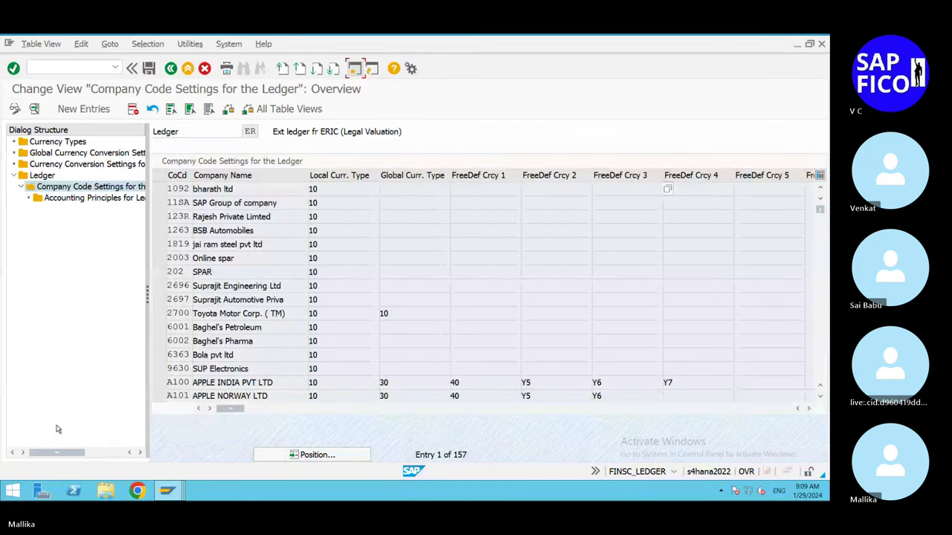
Step: Locate company code MAL2 in the ledger ER settings and assign it posting period variant MAPZ
left_click(305, 457)
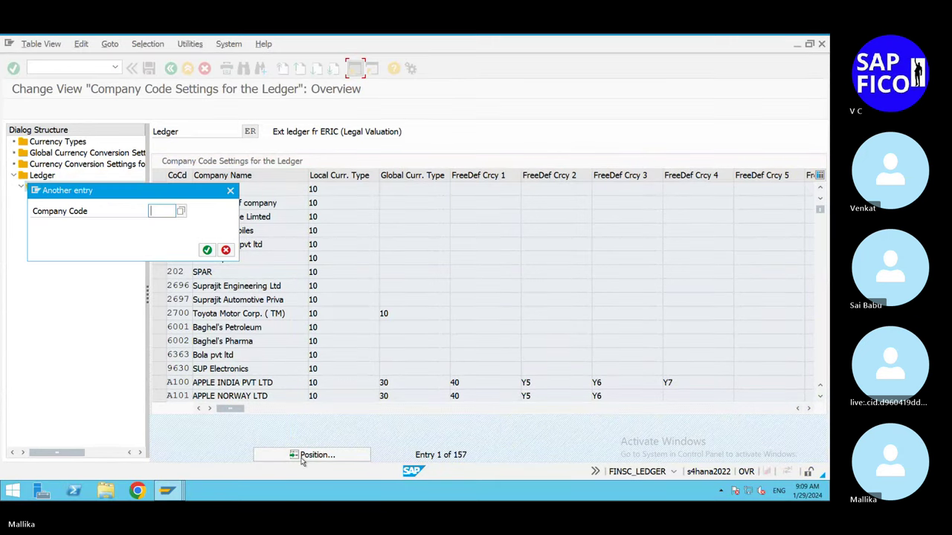
type("MAL2")
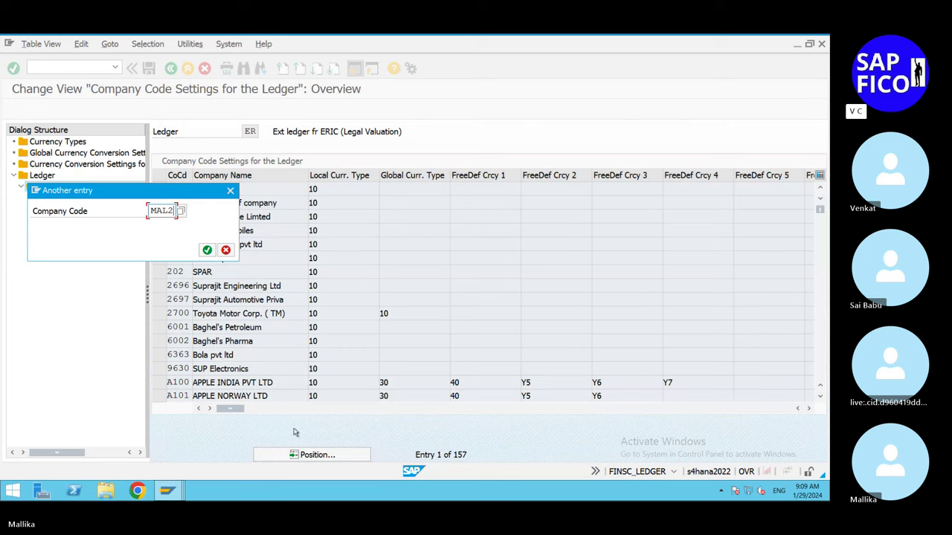
left_click(207, 250)
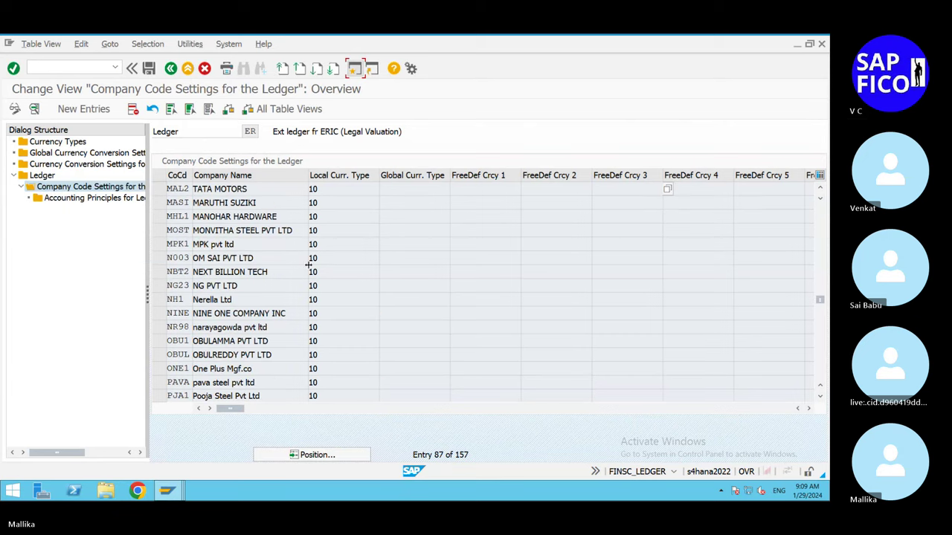
left_click(809, 409)
left_click(808, 409)
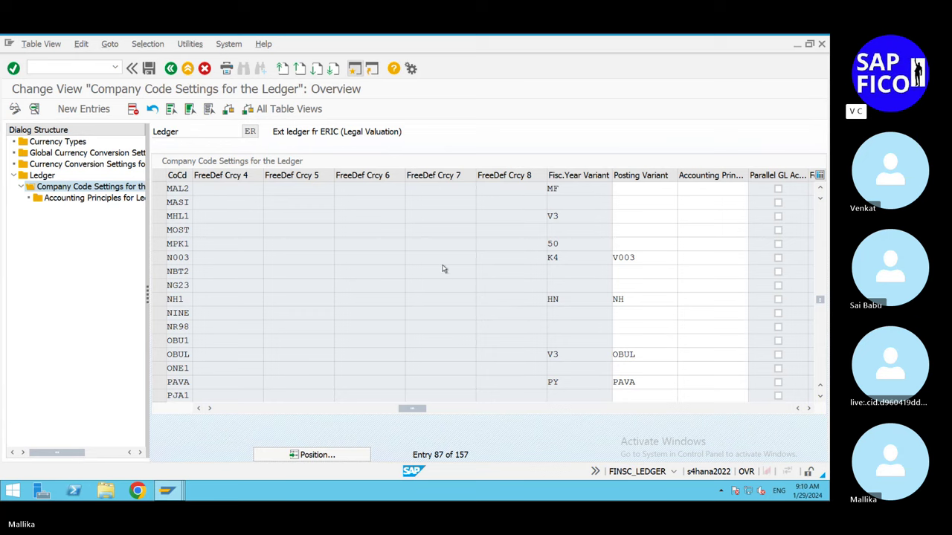
left_click(621, 194)
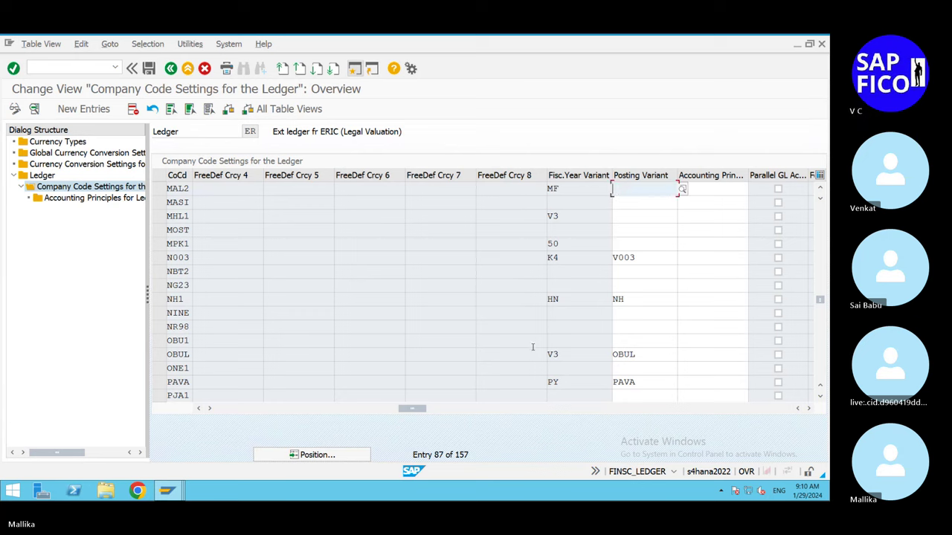
type("MAPZ")
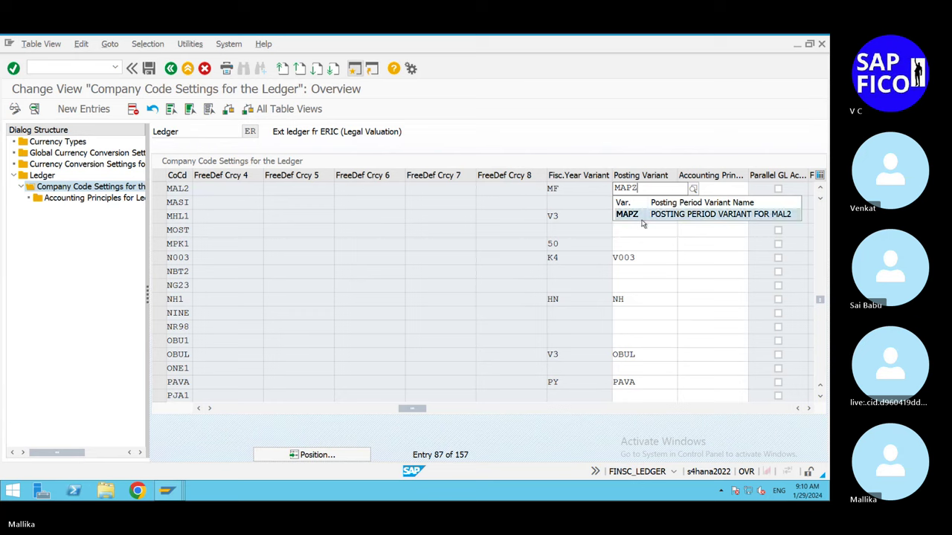
left_click(640, 216)
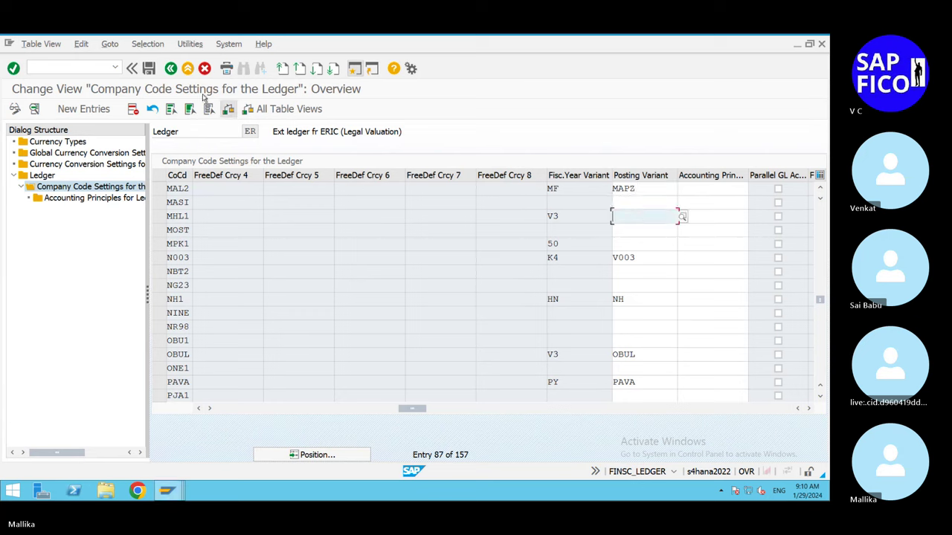
Step: Save the ledger ER settings and return to the ledger overview, accepting the consistency check messages
left_click(149, 70)
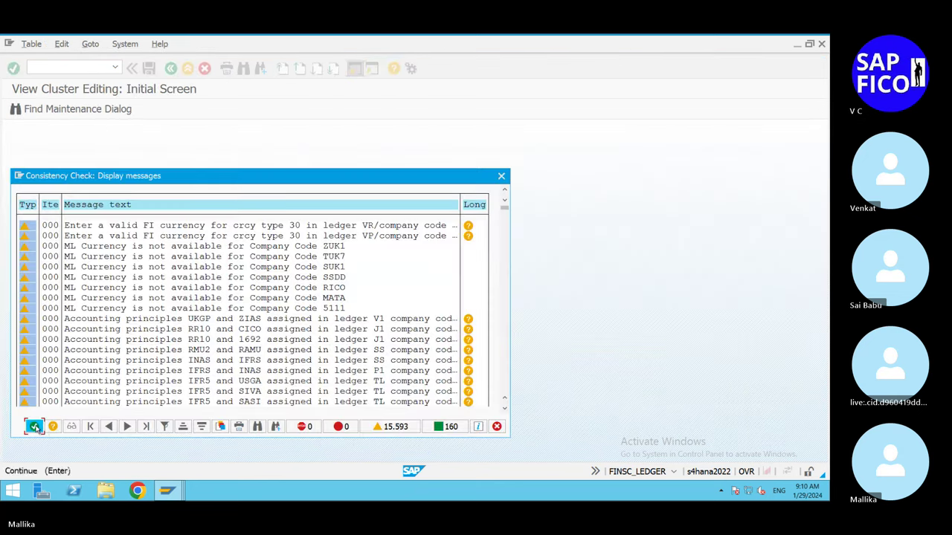
left_click(34, 426)
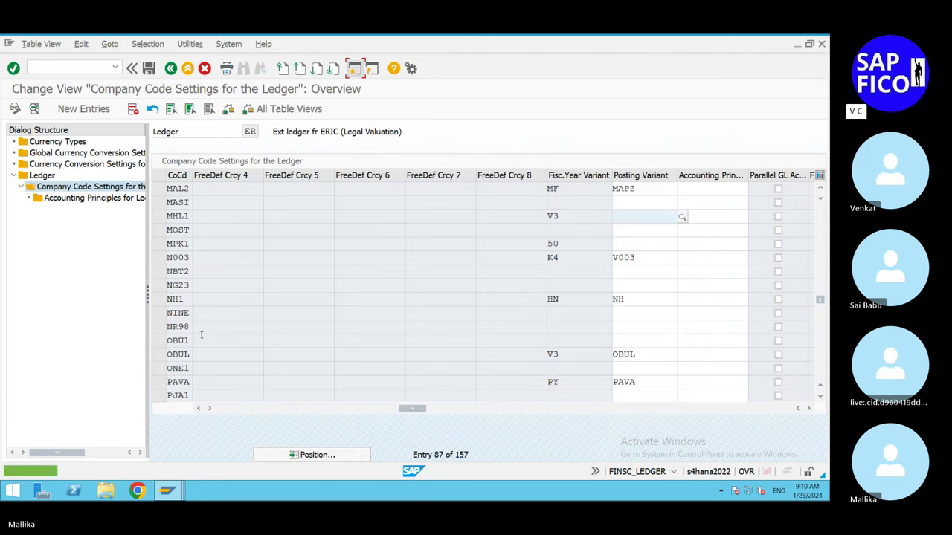
left_click(43, 177)
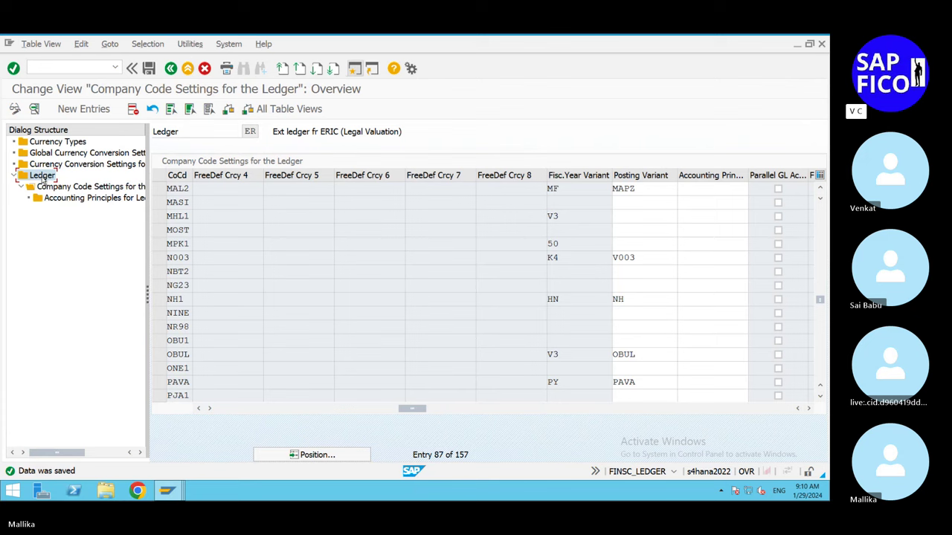
double_click(42, 177)
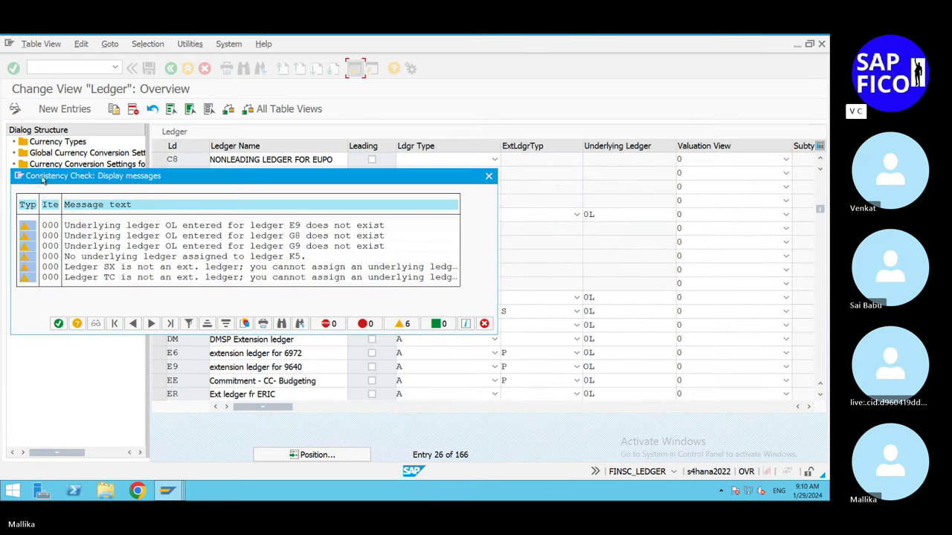
left_click(58, 324)
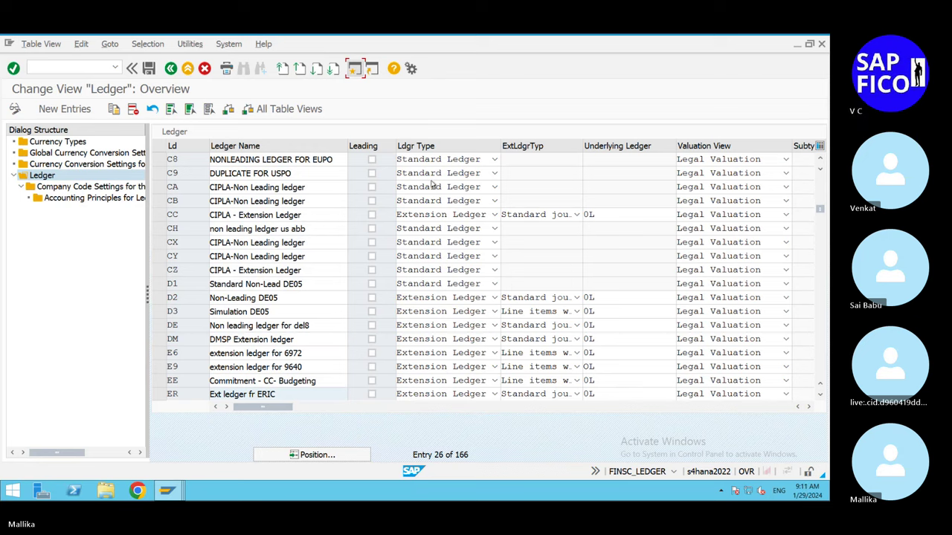
left_click(796, 45)
left_click(797, 44)
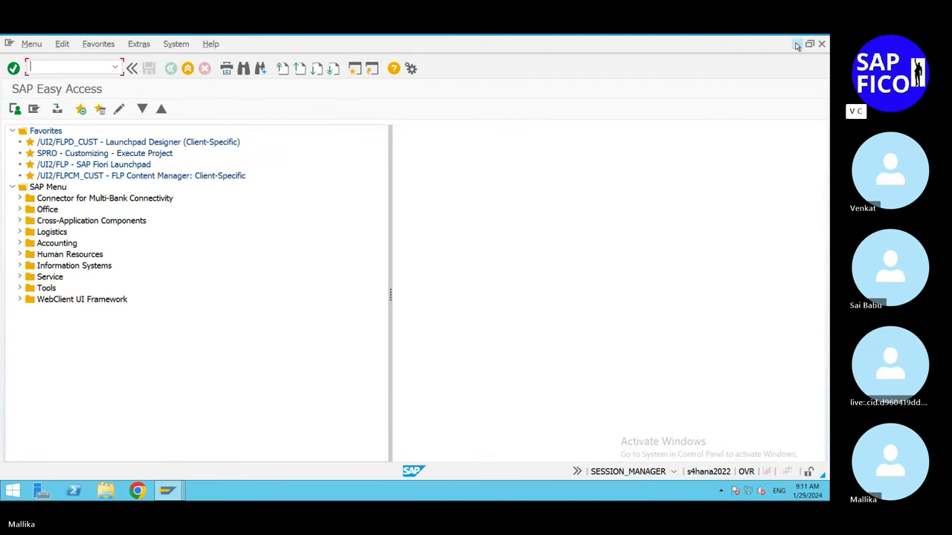
left_click(797, 45)
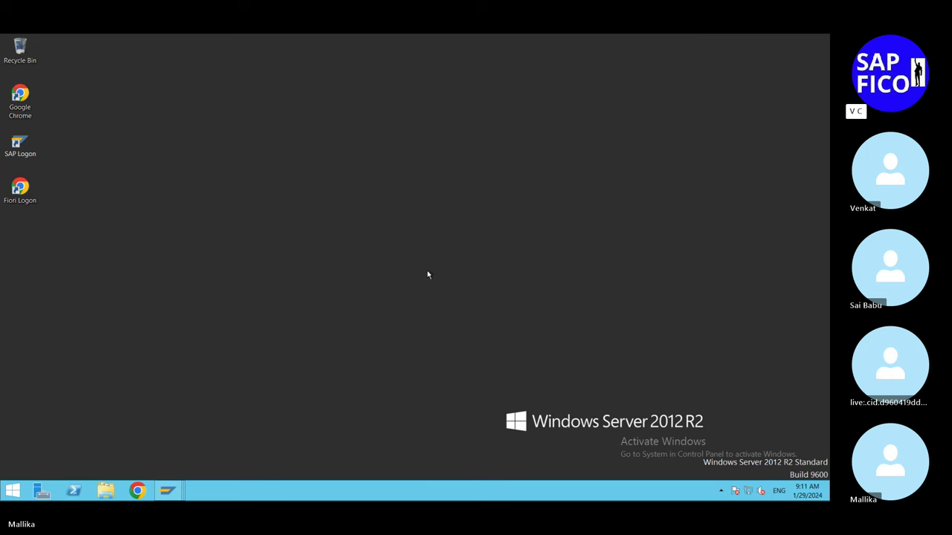
mouse_move(182, 496)
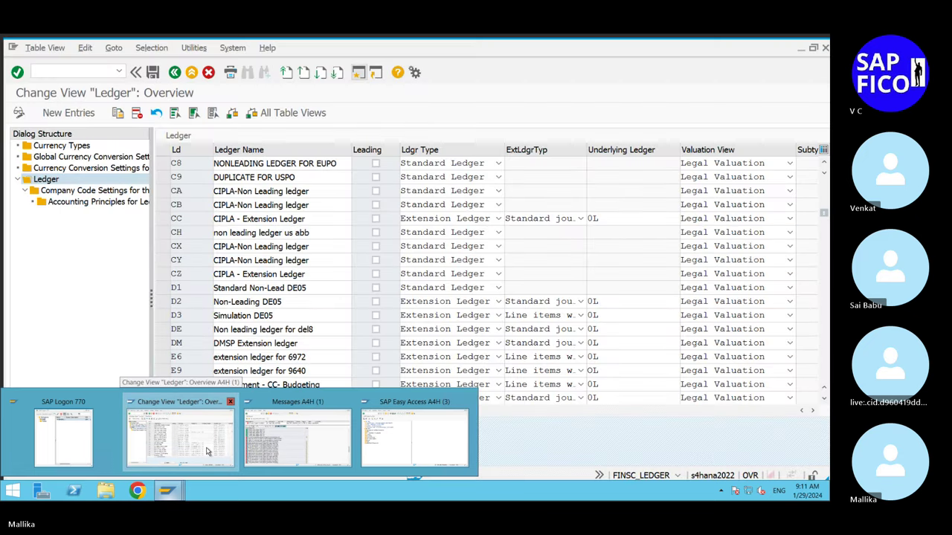
left_click(208, 452)
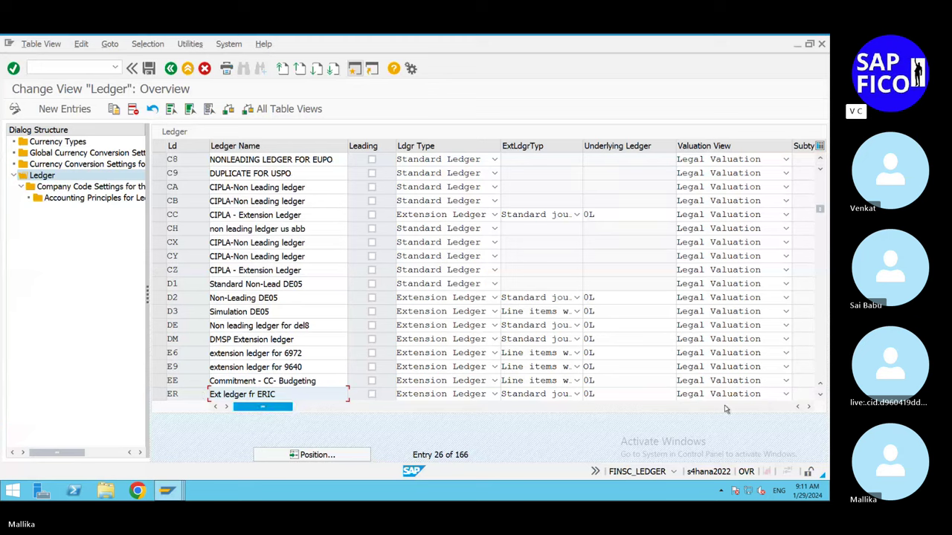
Step: Open the company code settings of extension ledger G1, closing the consistency check messages
left_click(819, 396)
left_click(819, 396)
left_click(820, 396)
left_click(820, 396)
scroll(551, 350, "down", 1)
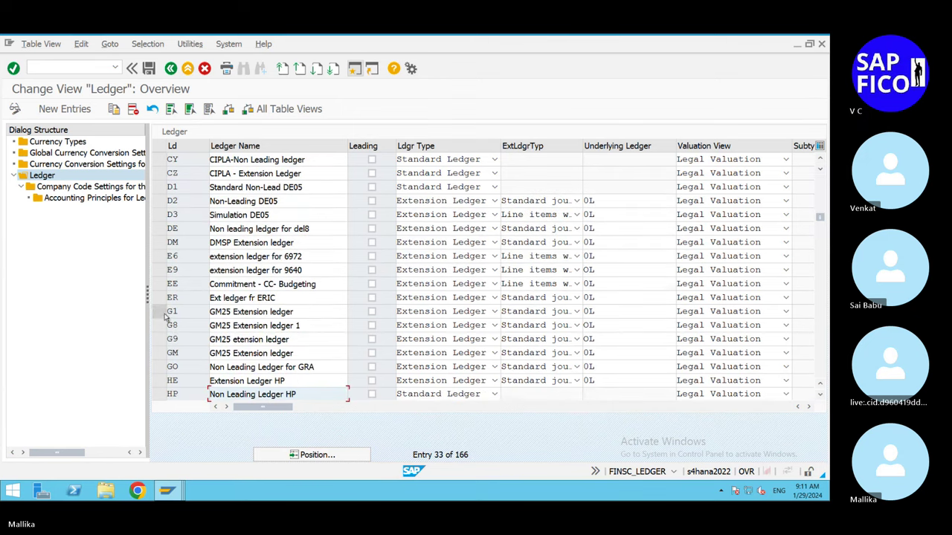
left_click(160, 313)
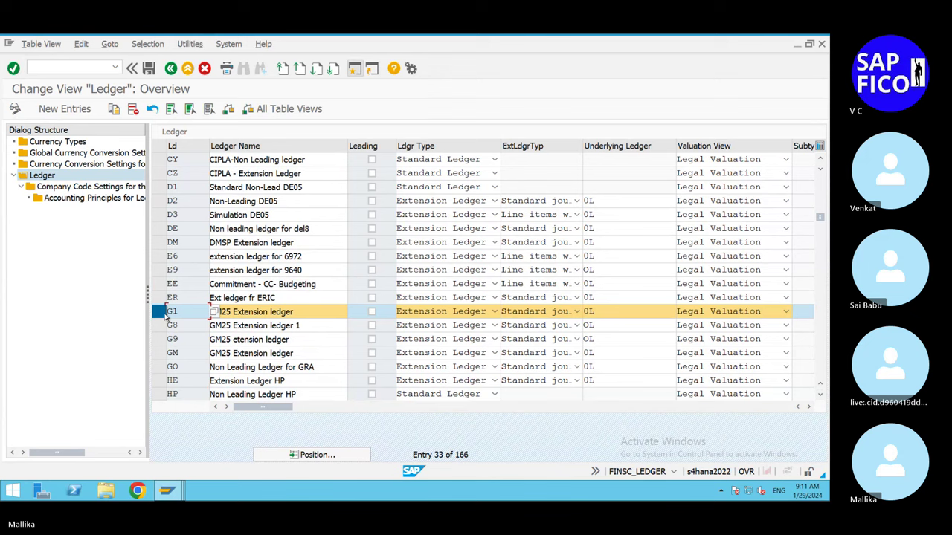
double_click(88, 188)
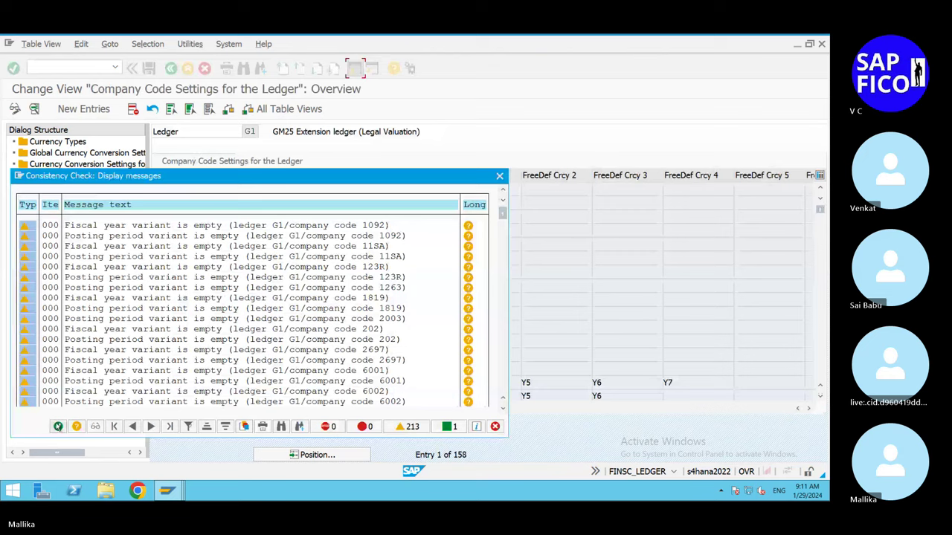
left_click(58, 427)
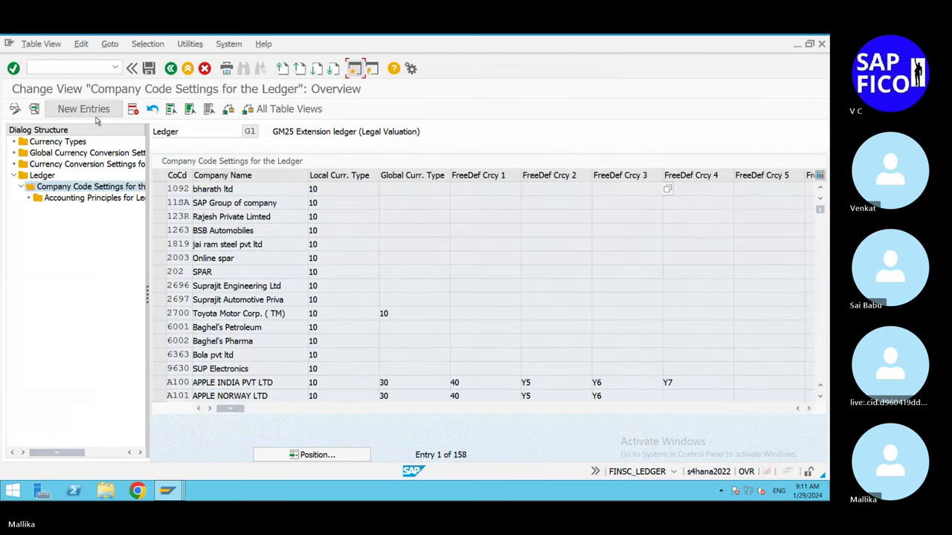
Step: Locate company code MAL2 in the ledger G1 settings and assign it posting period variant MAPZ
left_click(311, 455)
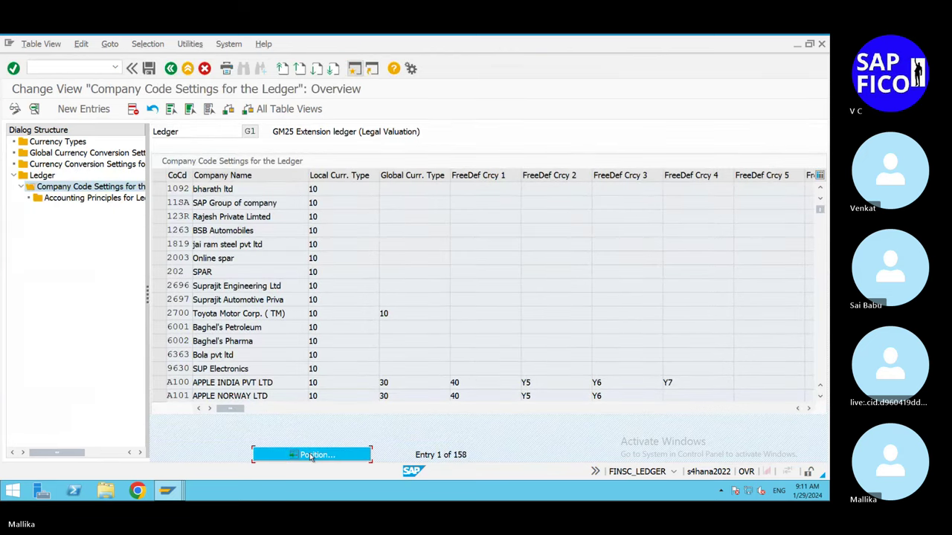
type("MAL")
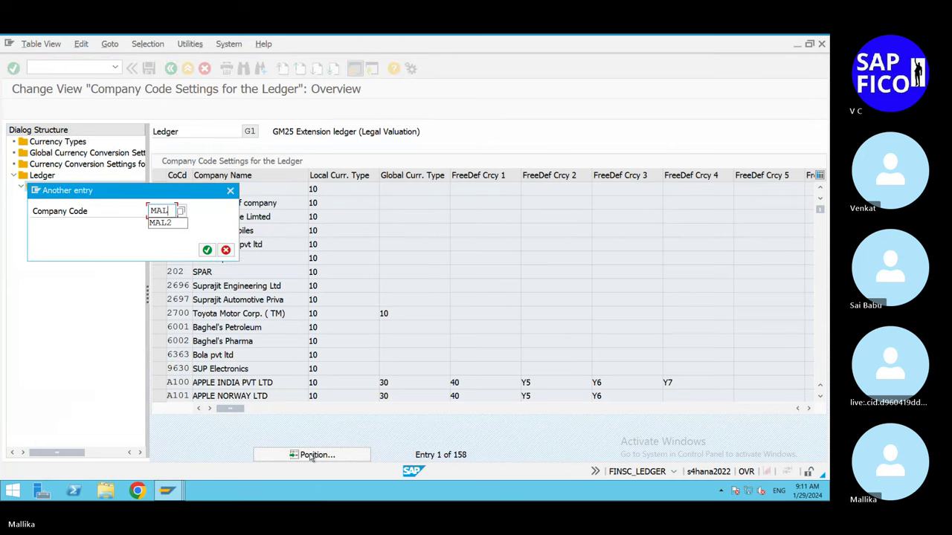
type("2")
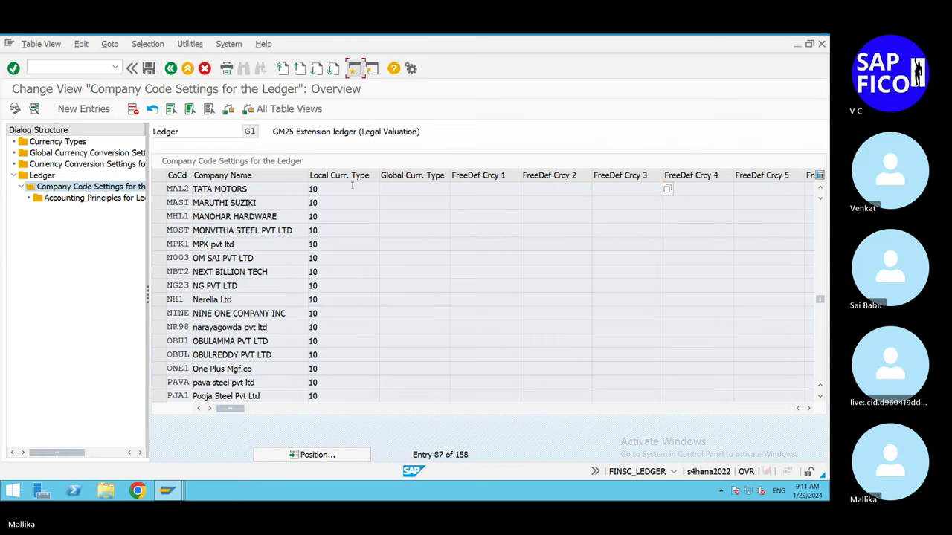
left_click(809, 408)
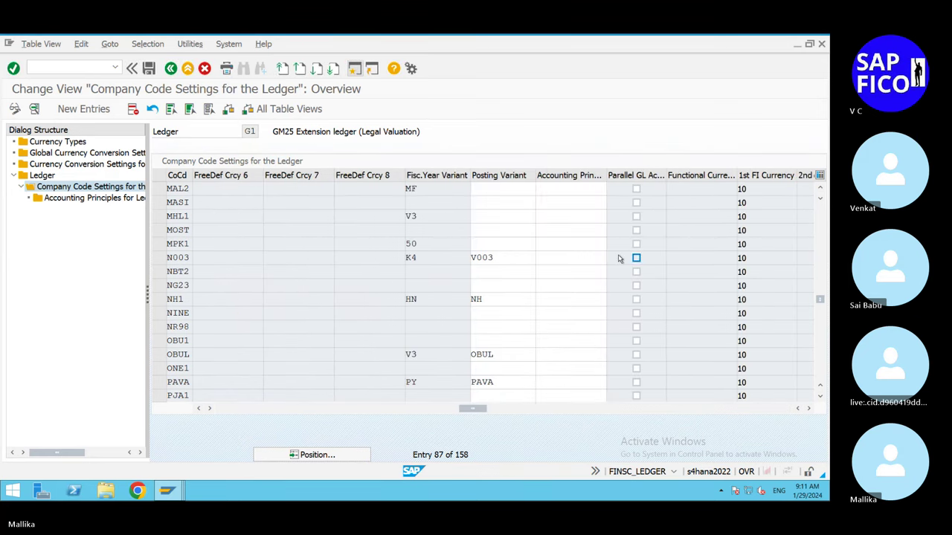
left_click(495, 189)
type("MA")
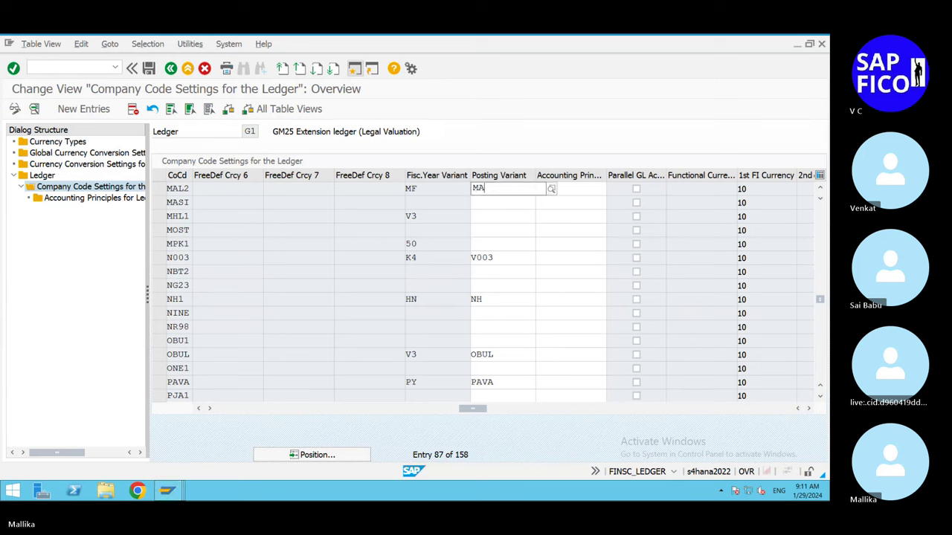
type("PZ")
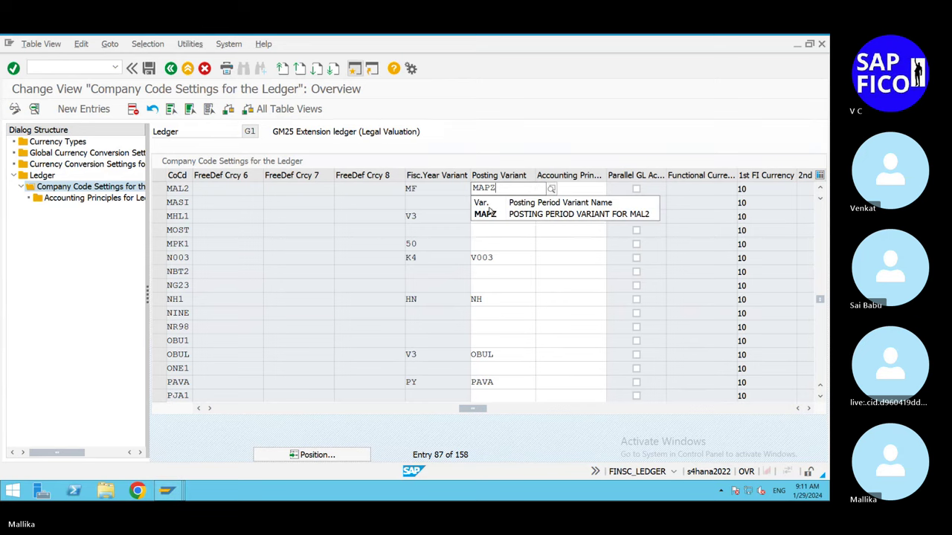
left_click(485, 214)
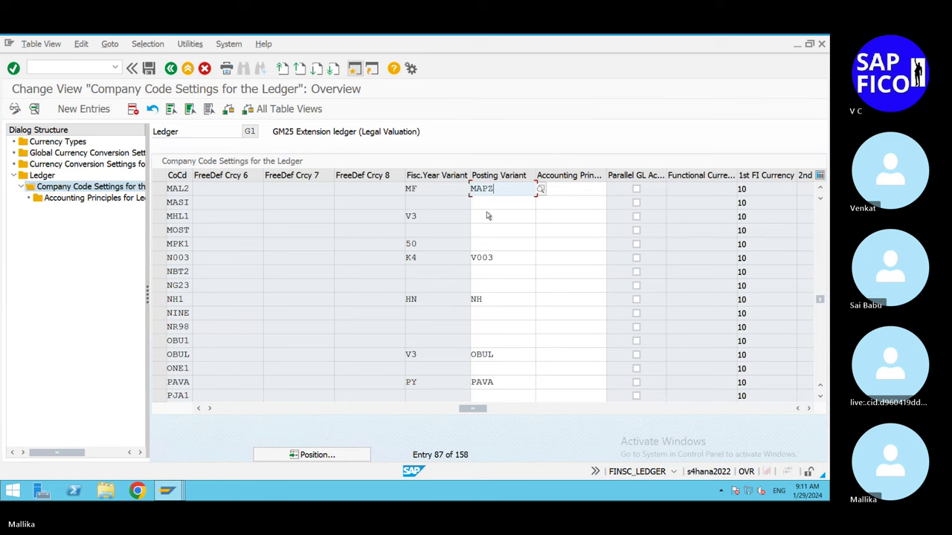
Step: Save the ledger G1 settings and return to the ledger overview, accepting the consistency check messages
left_click(149, 69)
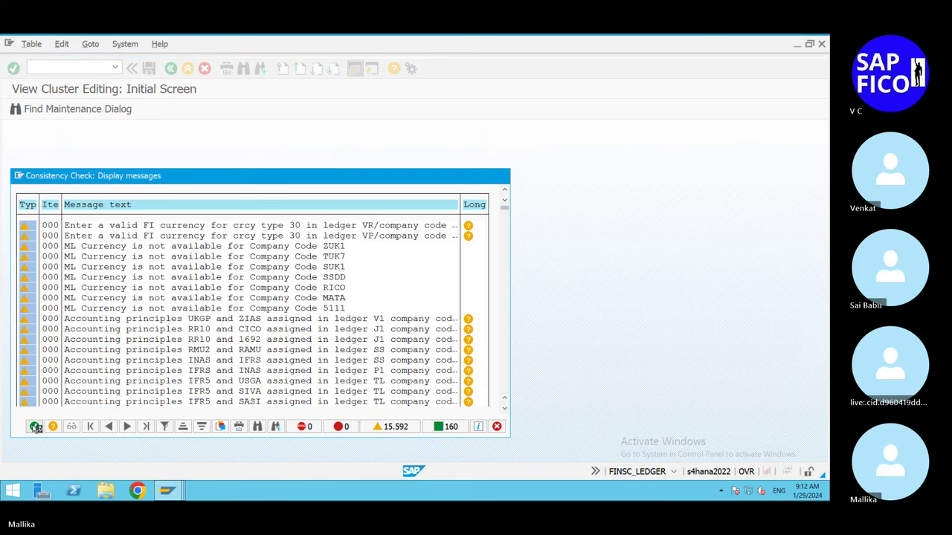
left_click(35, 427)
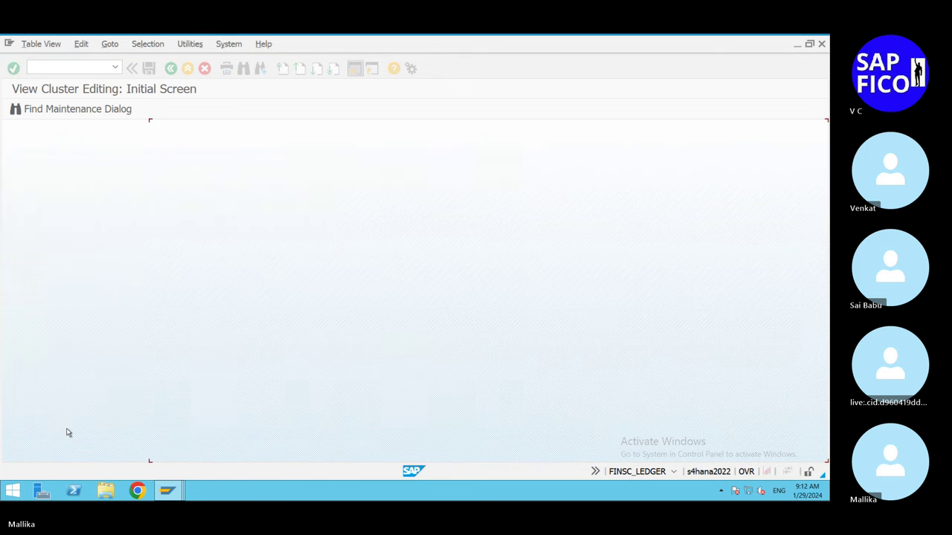
double_click(47, 177)
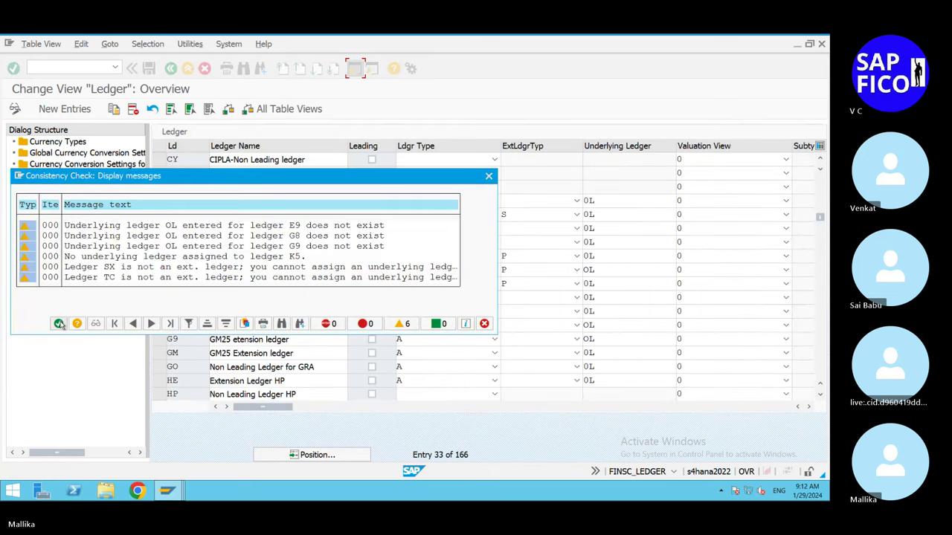
left_click(59, 324)
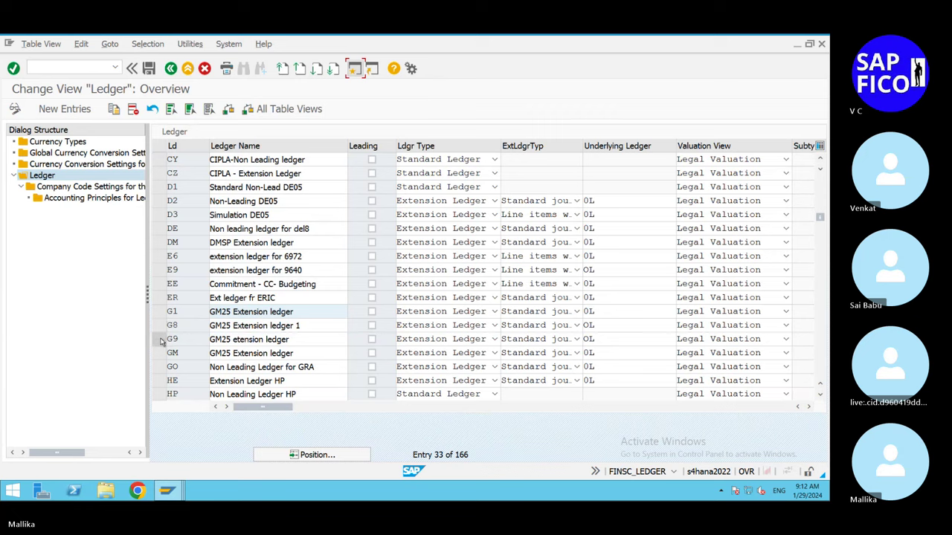
Step: Check the message log for the next ledger with an empty MAL2 posting period variant and return to the ledger overview
left_click(161, 339)
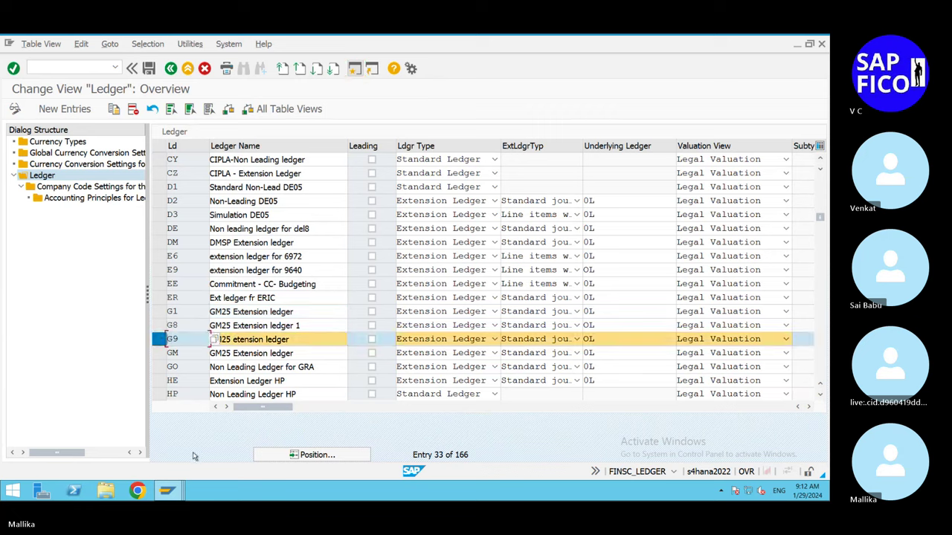
mouse_move(168, 491)
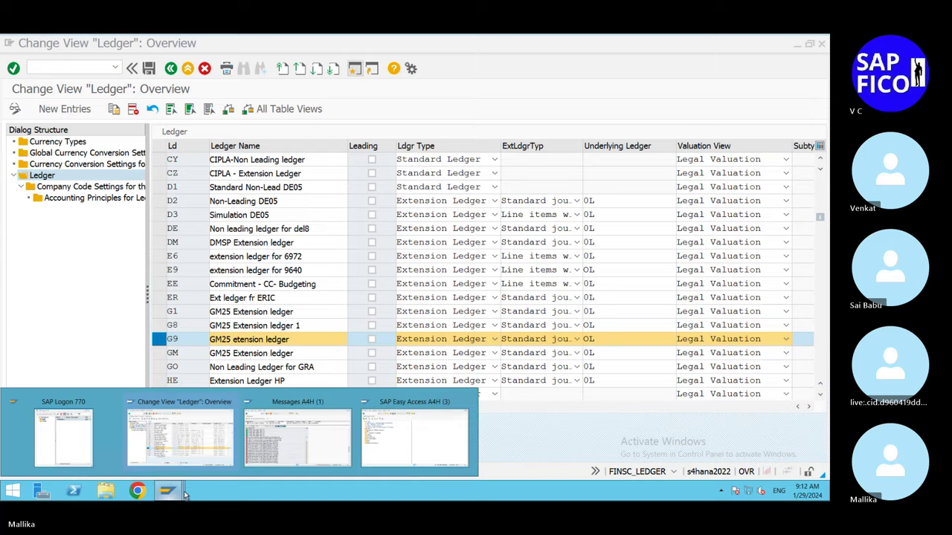
left_click(283, 447)
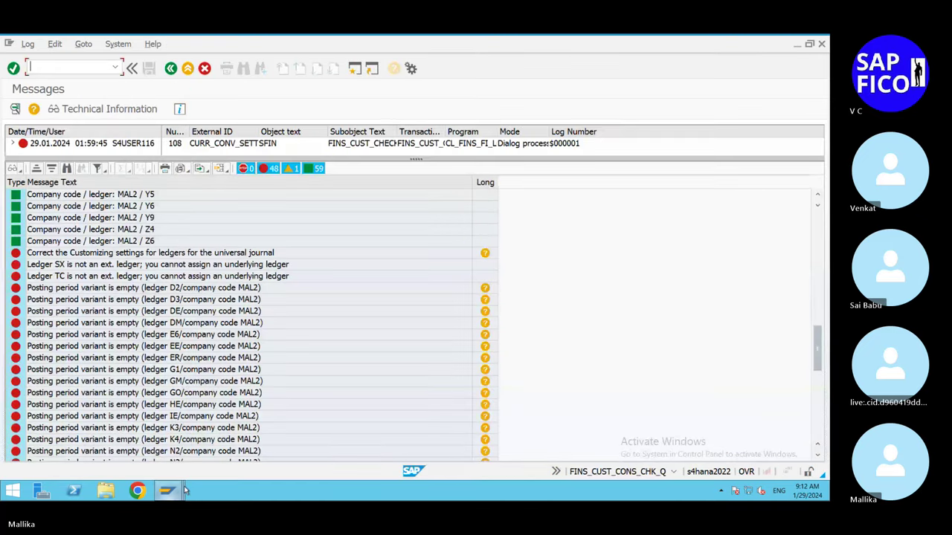
mouse_move(168, 491)
left_click(223, 447)
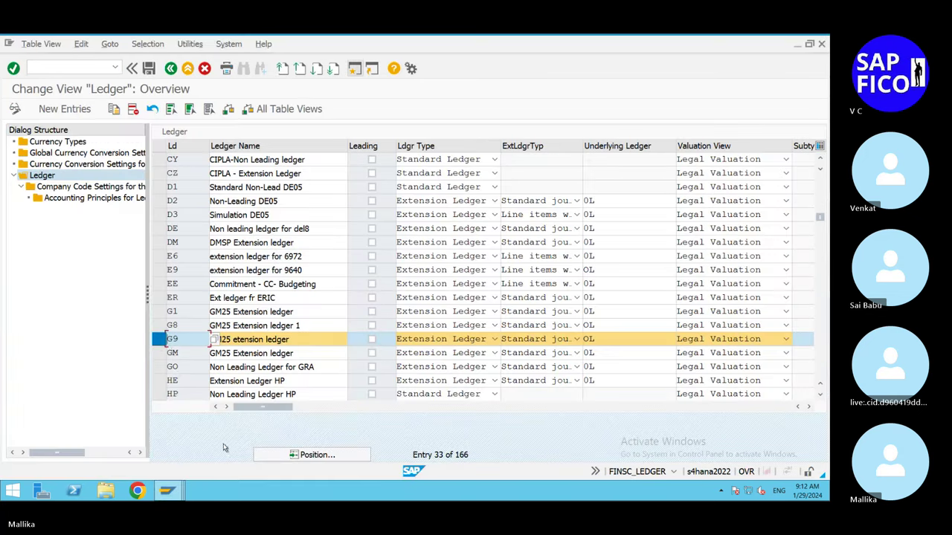
Step: Open the company code settings of extension ledger GM, closing the consistency check messages
left_click(157, 354)
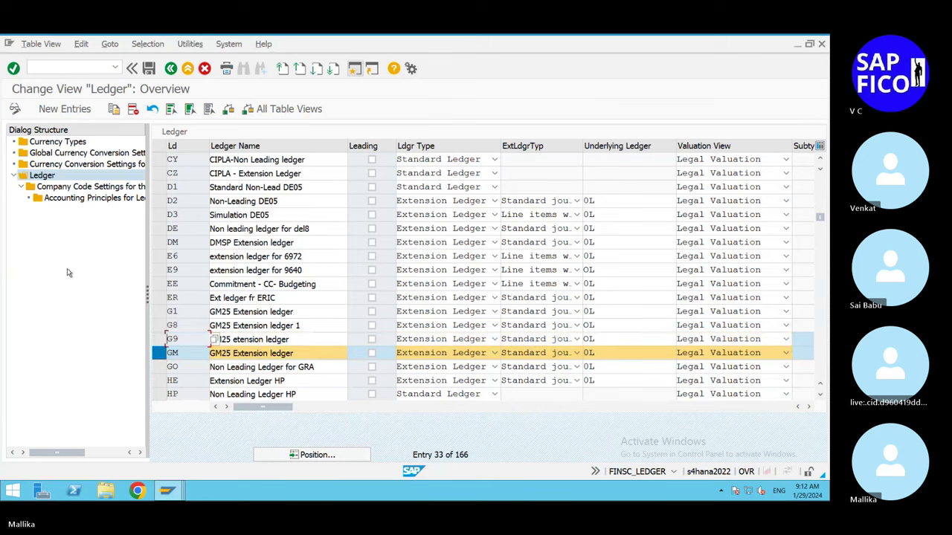
left_click(108, 188)
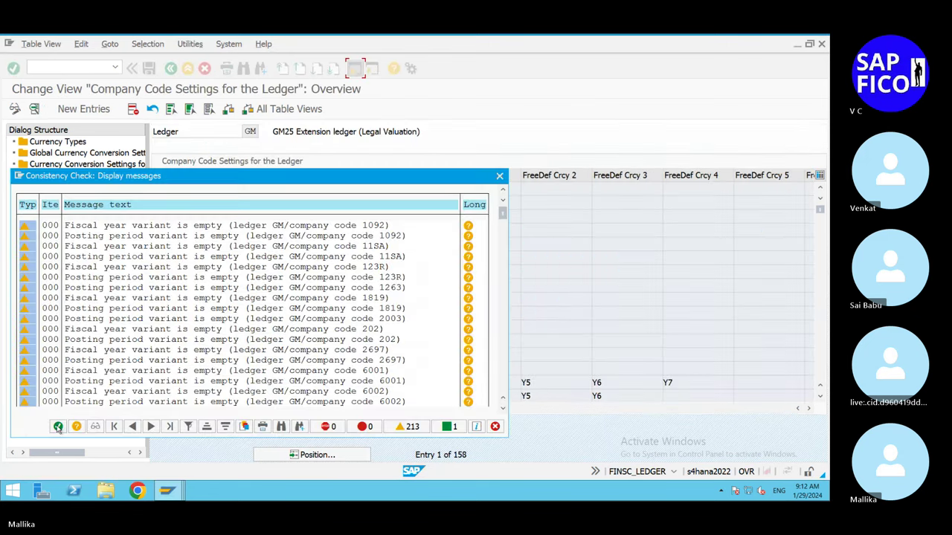
left_click(58, 427)
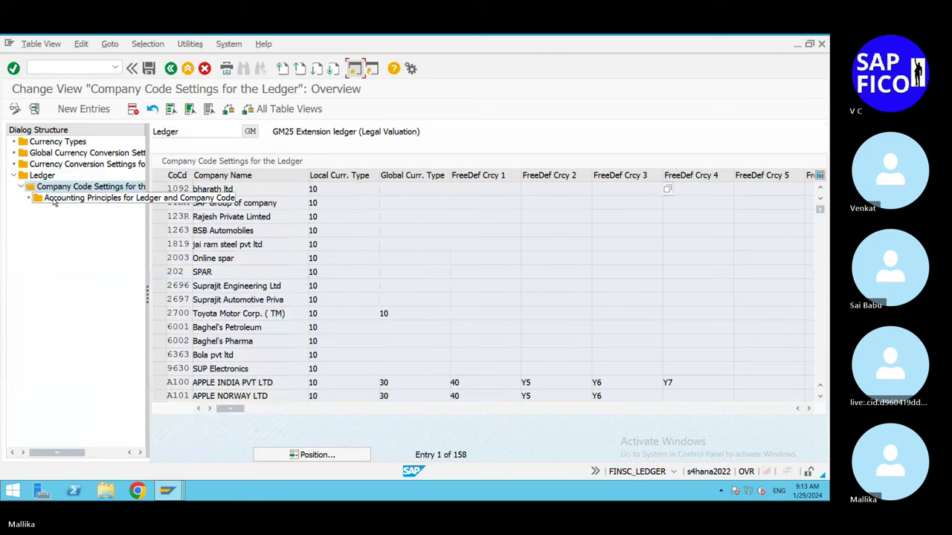
Step: Locate company code MAL2 in the ledger GM settings and assign it posting period variant MAPZ
left_click(295, 456)
type("MAL2")
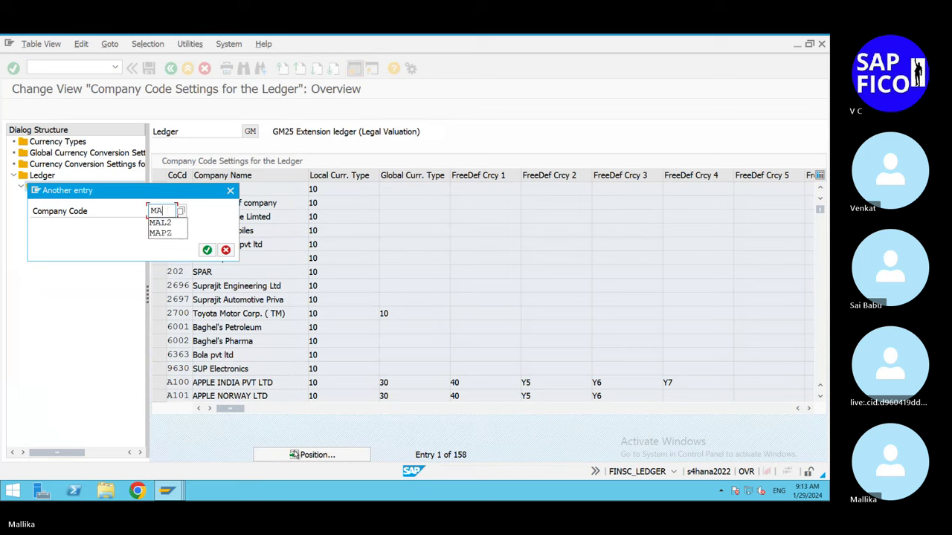
left_click(207, 249)
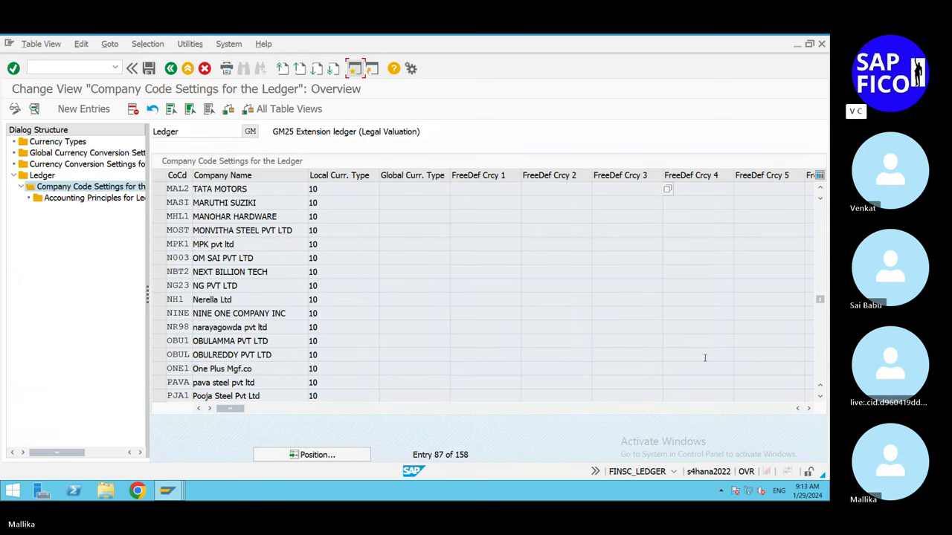
left_click(809, 408)
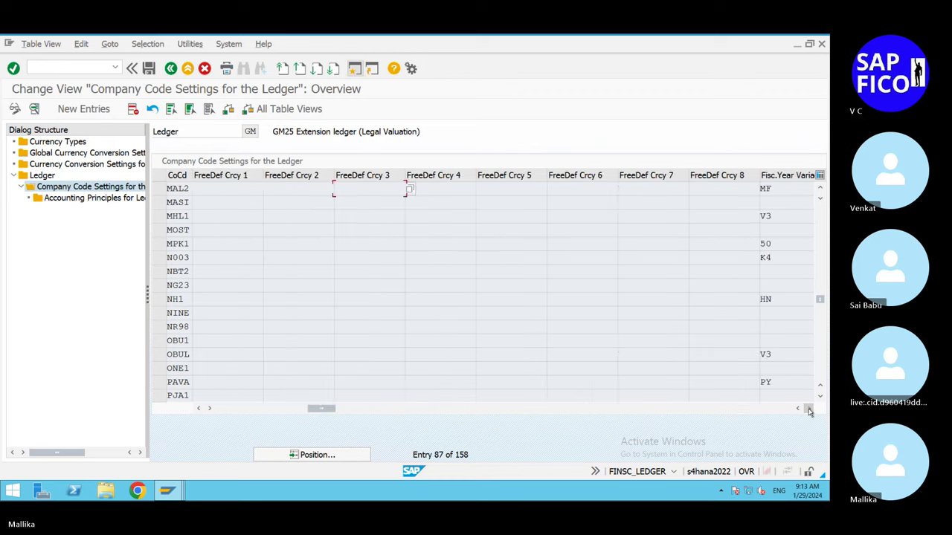
left_click(809, 408)
left_click(809, 409)
left_click(553, 191)
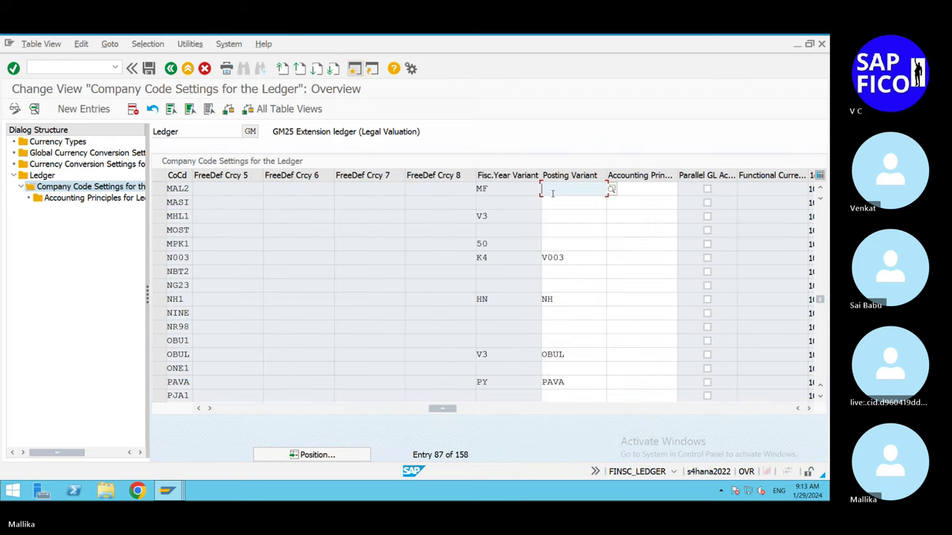
type("MAPZ")
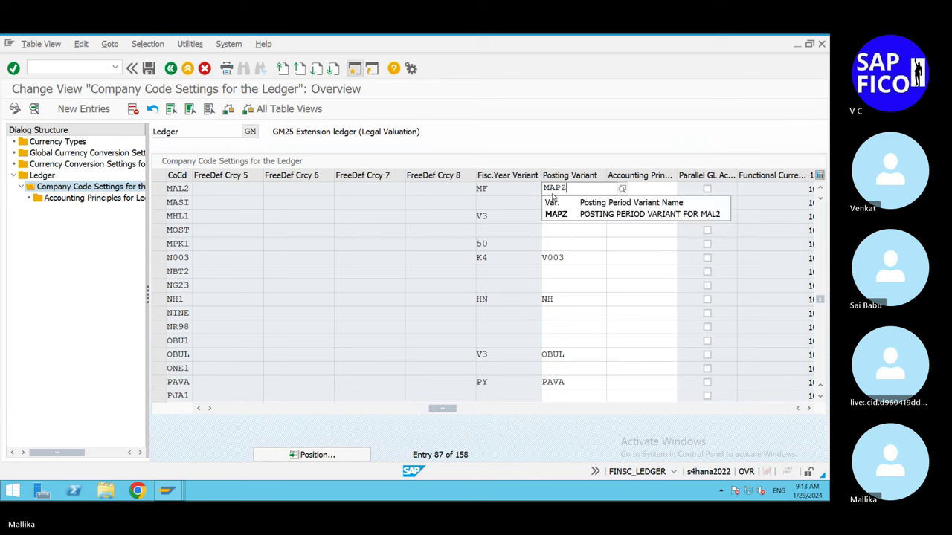
key("Return")
Step: Save the ledger GM settings, accepting the consistency check messages, and bring up the message log of inconsistent ledgers
left_click(148, 68)
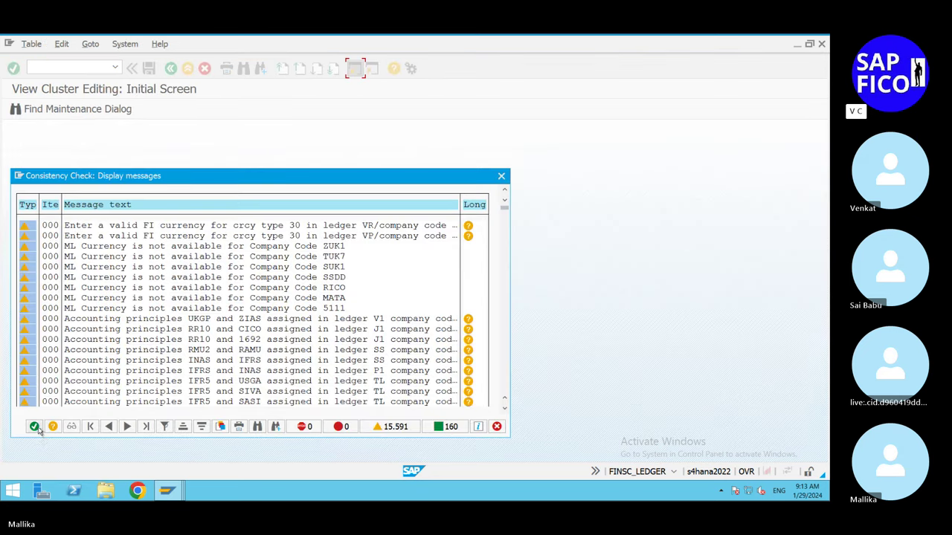
left_click(38, 431)
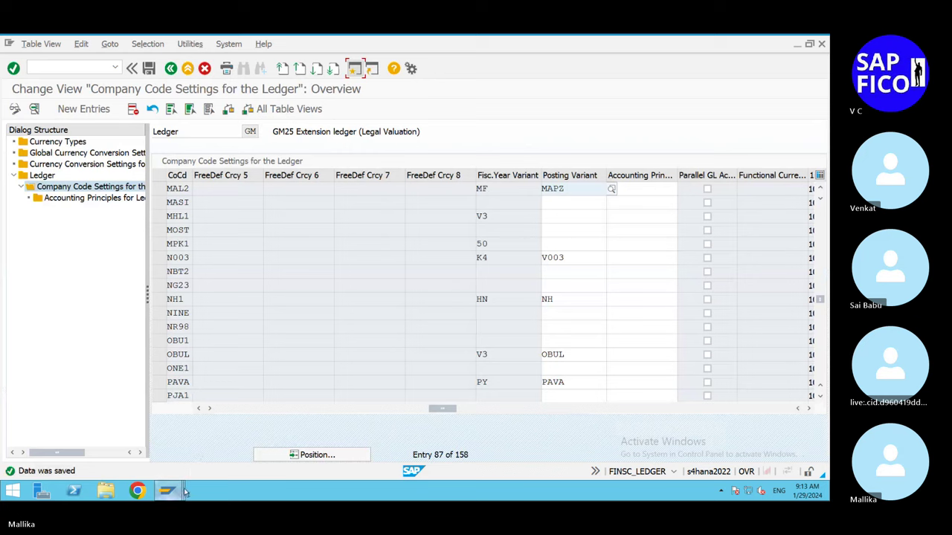
mouse_move(184, 497)
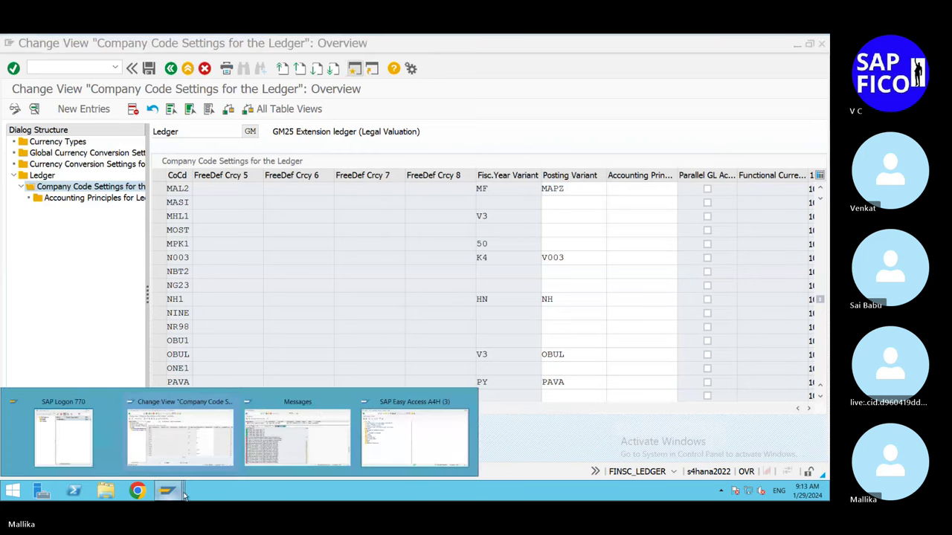
left_click(307, 442)
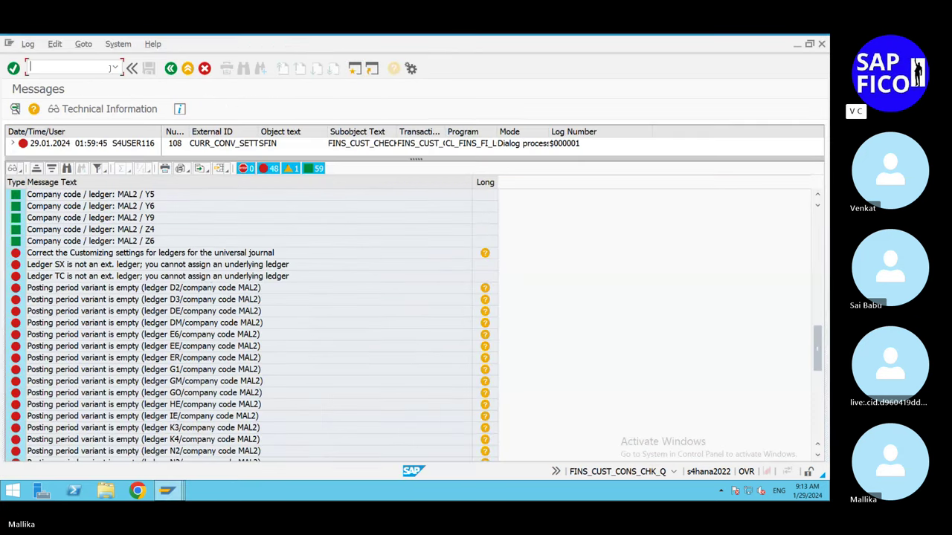
Step: Review the message log through to its last entry for ledgers with an empty MAL2 posting period variant
left_click(117, 68)
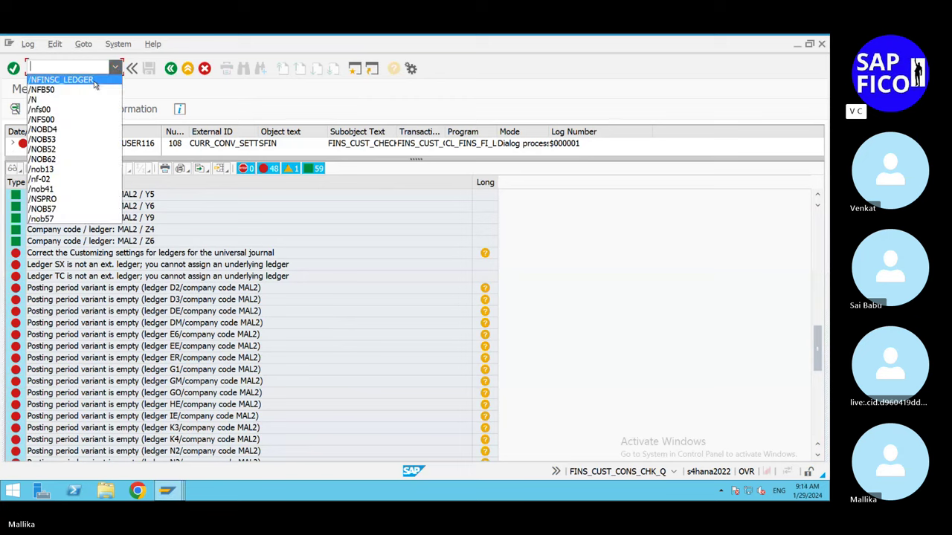
left_click(97, 80)
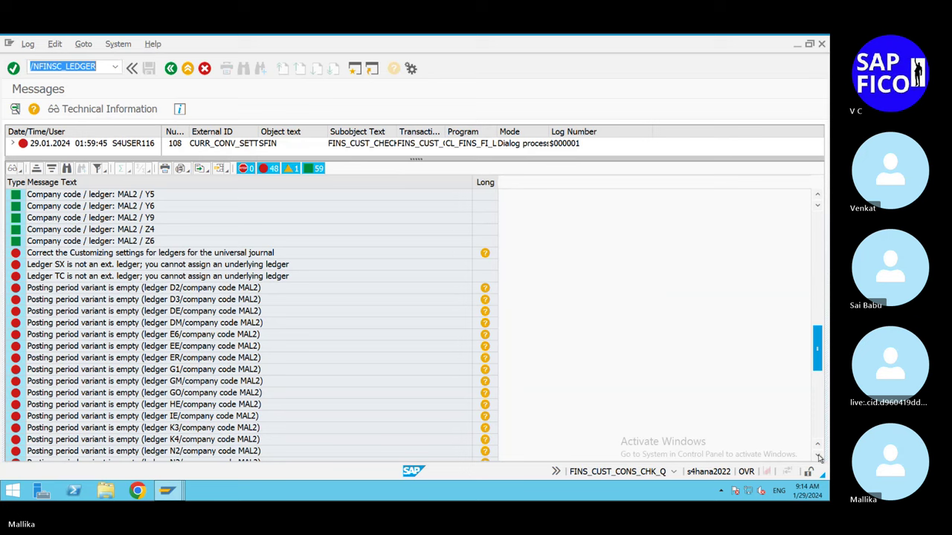
scroll(819, 457, "down", 4)
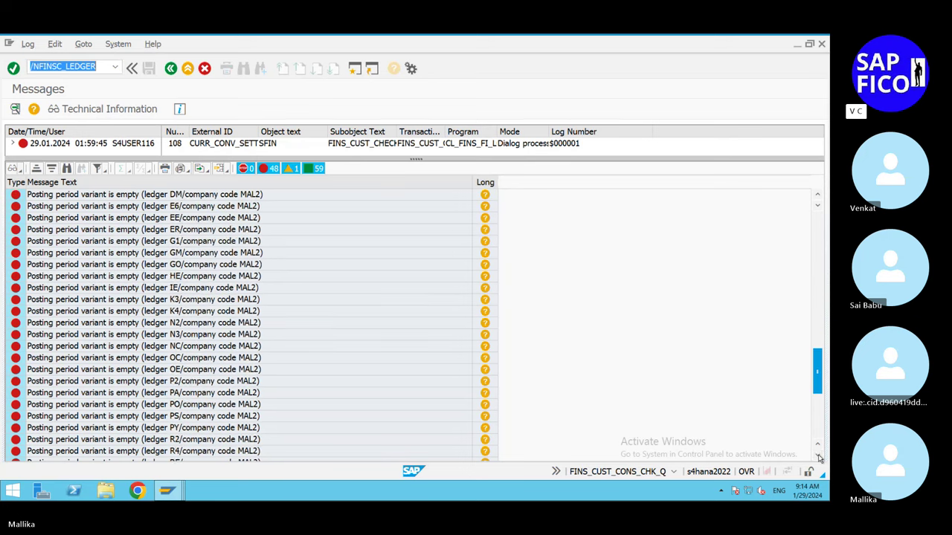
scroll(819, 457, "down", 1)
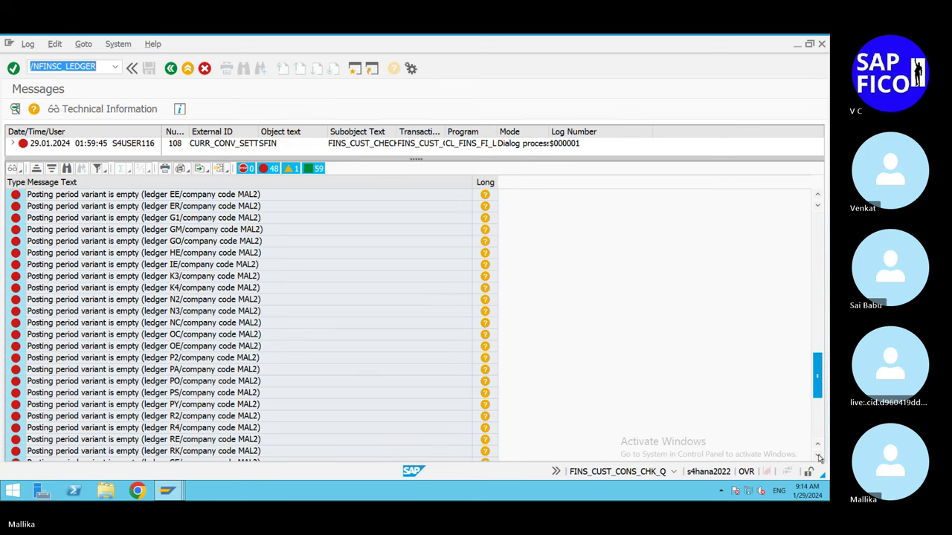
left_click(225, 242)
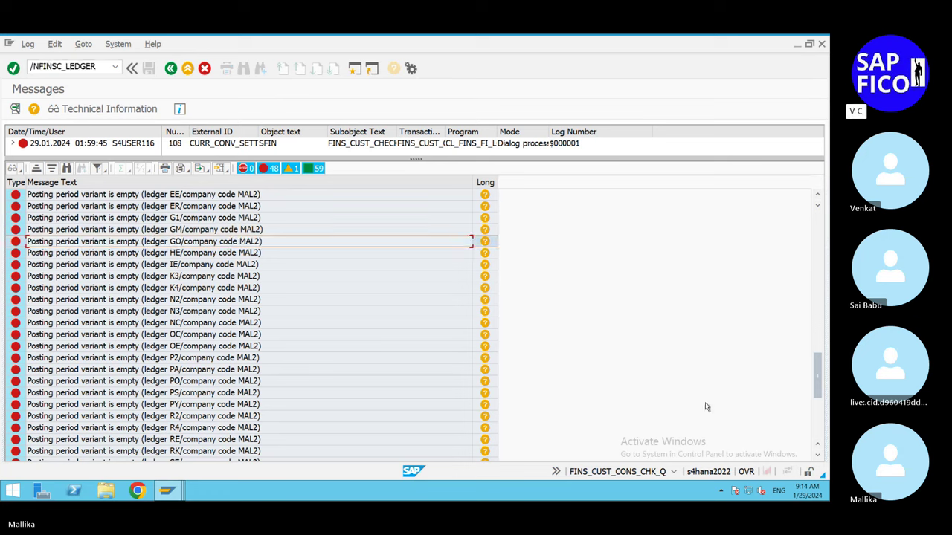
scroll(817, 459, "down", 7)
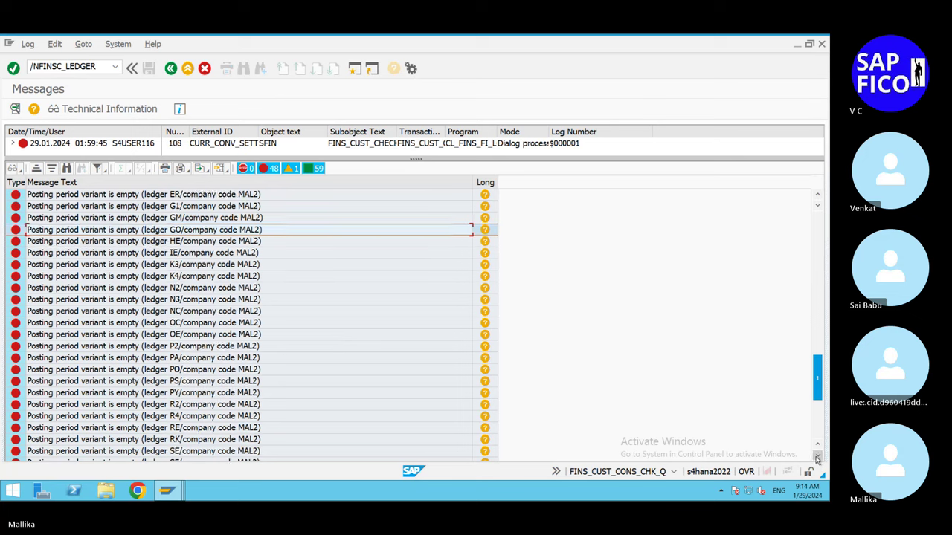
scroll(817, 460, "down", 10)
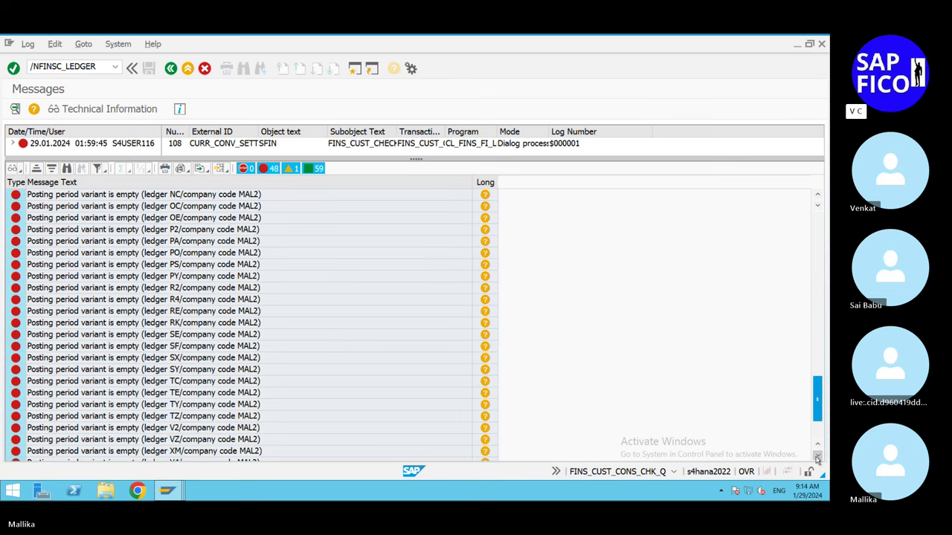
scroll(816, 459, "down", 1)
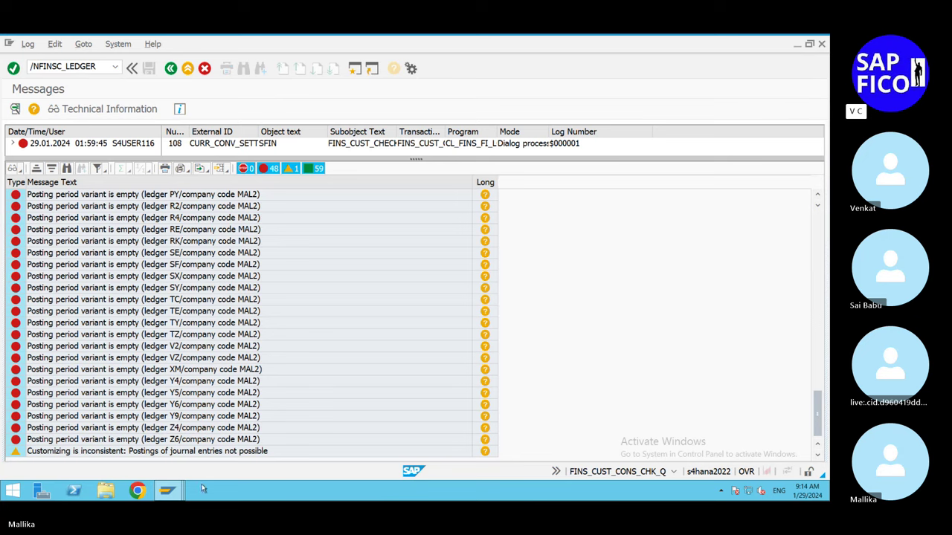
Step: Recheck the message log from the end back to the MAL2 company code/ledger entries and the underlying ledger errors
left_click(797, 46)
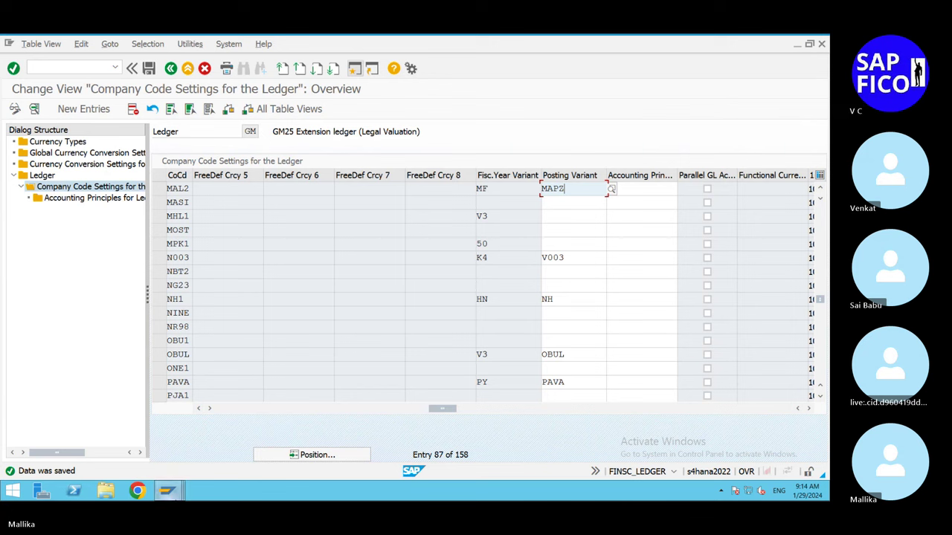
mouse_move(178, 494)
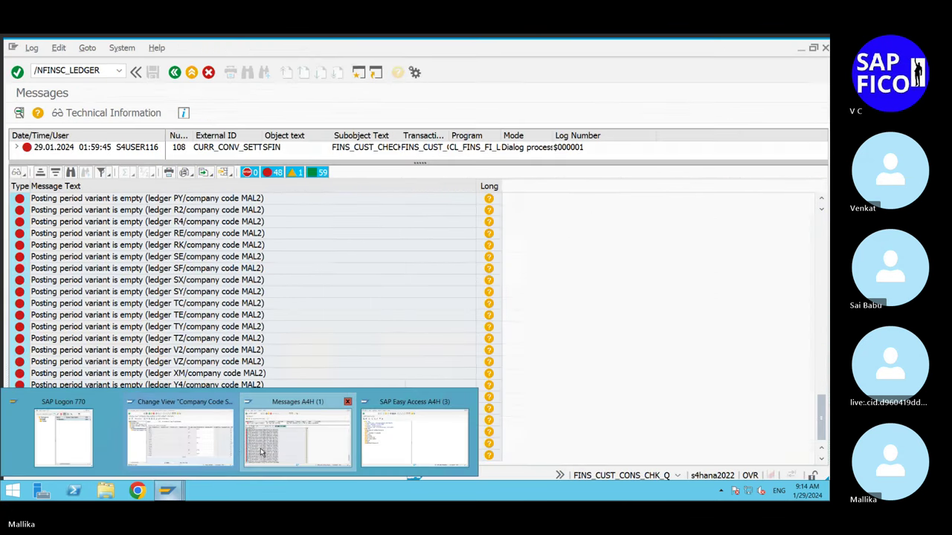
left_click(261, 452)
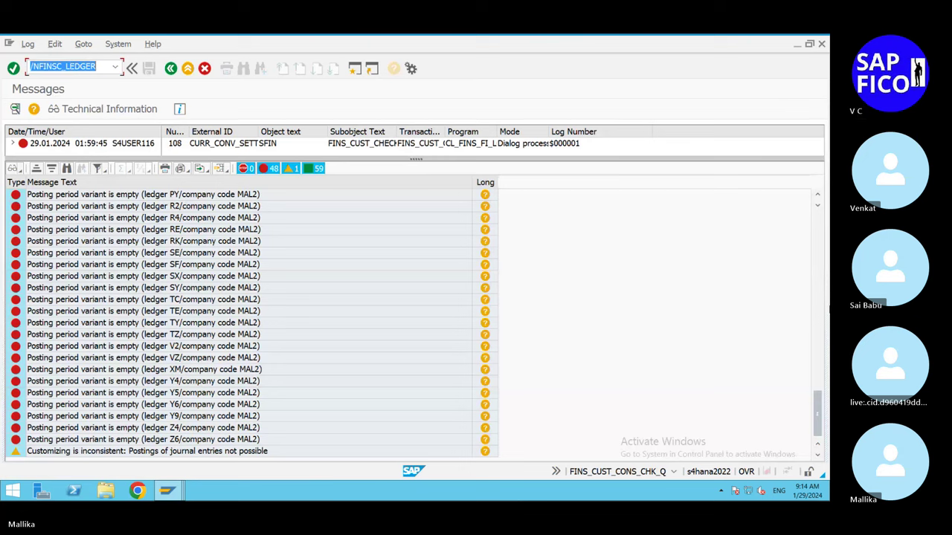
left_click(817, 195)
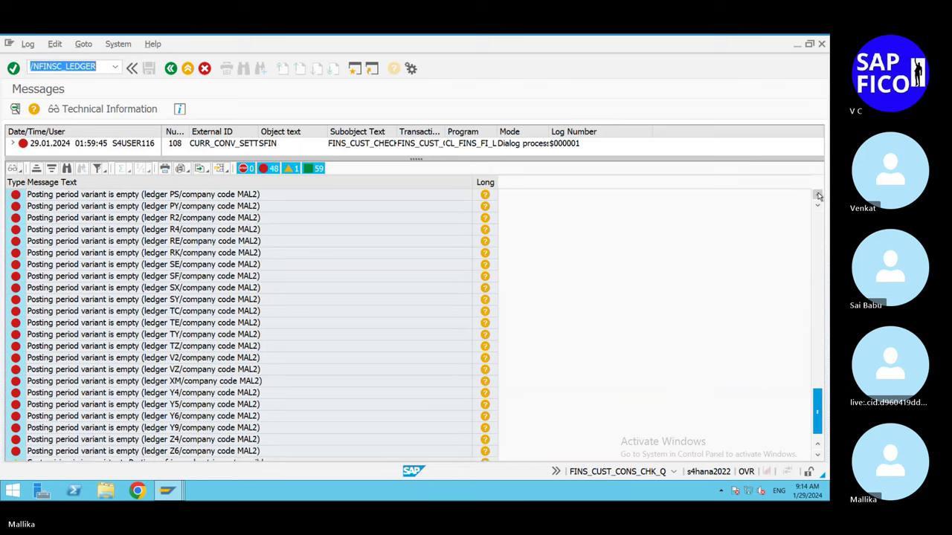
left_click(817, 195)
left_click(818, 195)
left_click(817, 196)
left_click(818, 196)
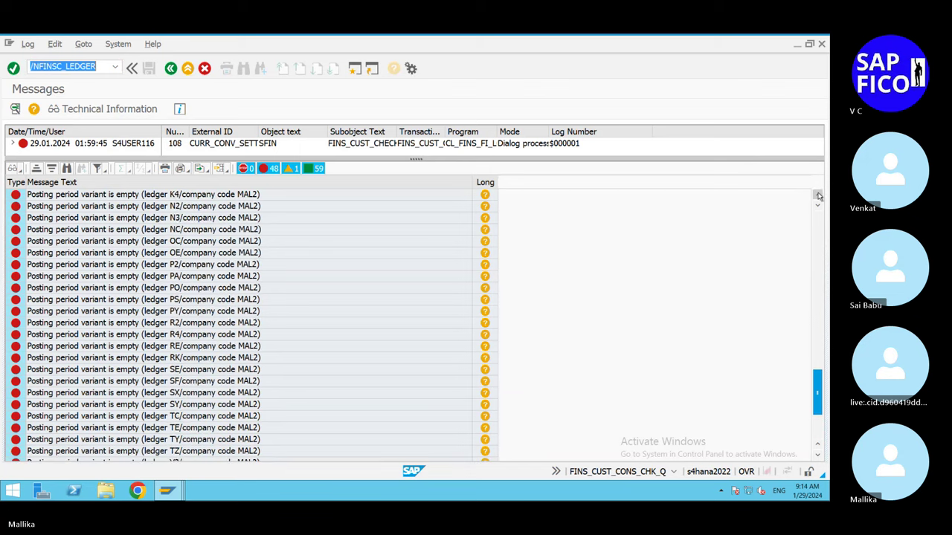
left_click(818, 196)
left_click(818, 195)
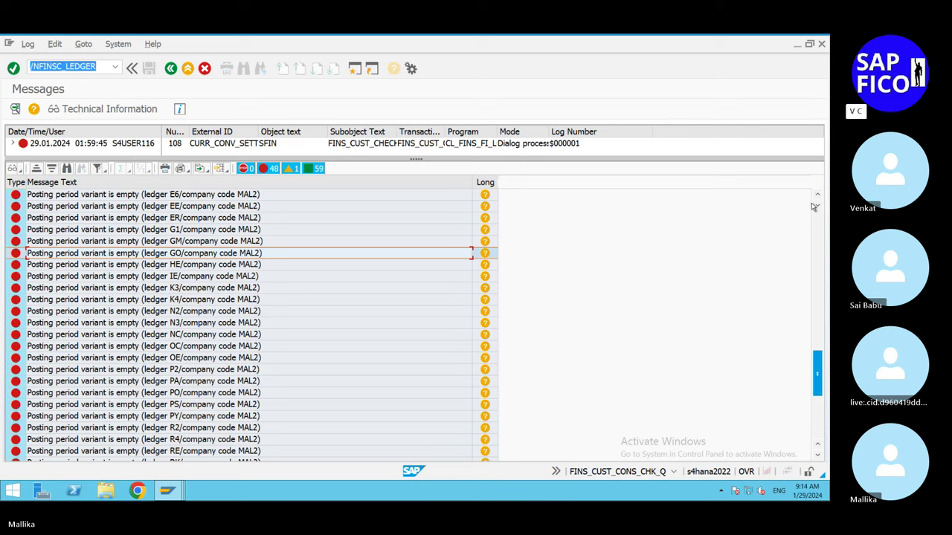
left_click(816, 197)
left_click(816, 197)
left_click(816, 197)
left_click(817, 197)
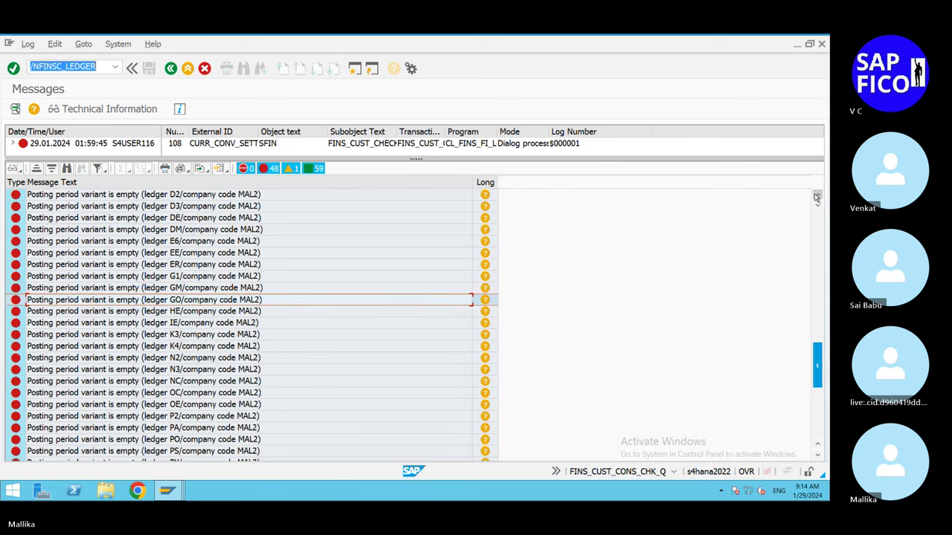
left_click(817, 197)
left_click(817, 197)
left_click(816, 197)
left_click(817, 197)
left_click(816, 198)
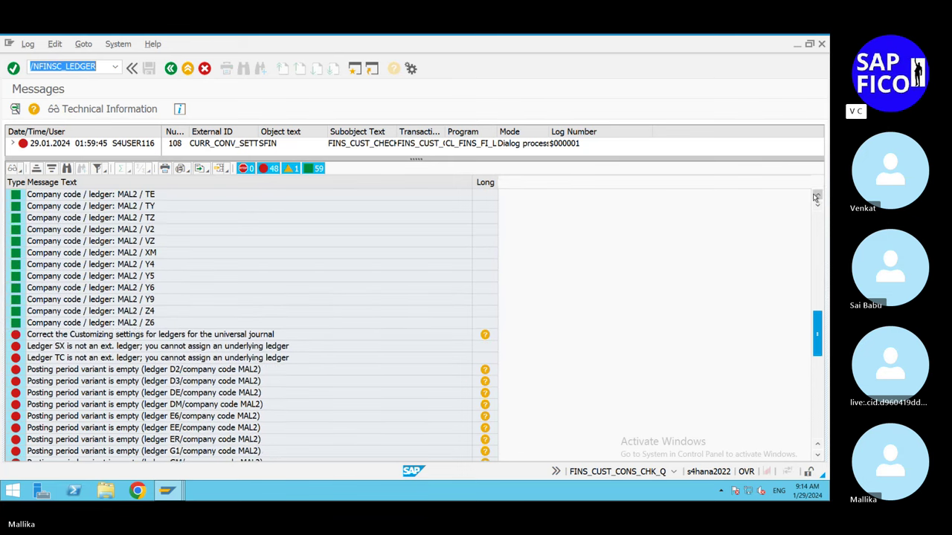
left_click(817, 197)
left_click(816, 197)
left_click(815, 197)
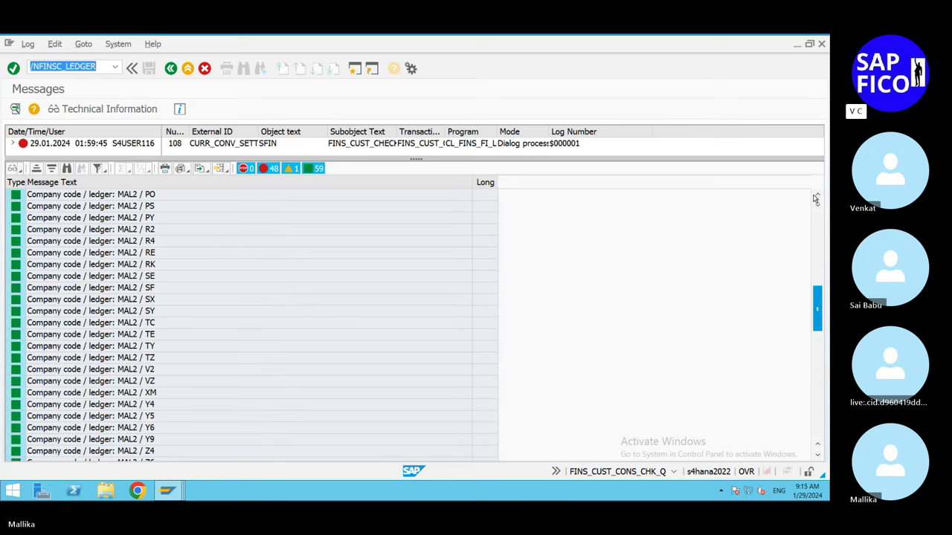
left_click(817, 457)
left_click(817, 456)
left_click(818, 457)
left_click(819, 457)
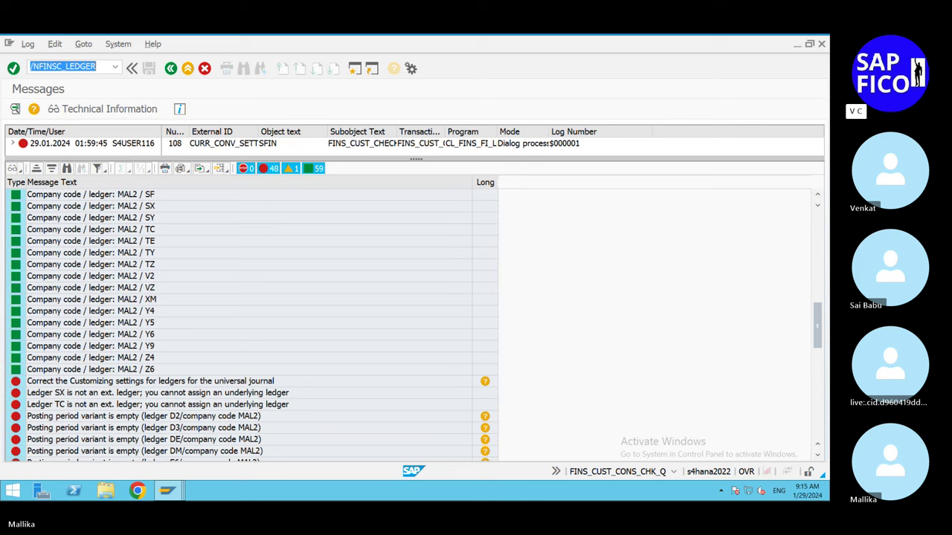
Step: Return from the ledger GM company code settings to the ledger overview, accepting the consistency check messages
left_click(168, 492)
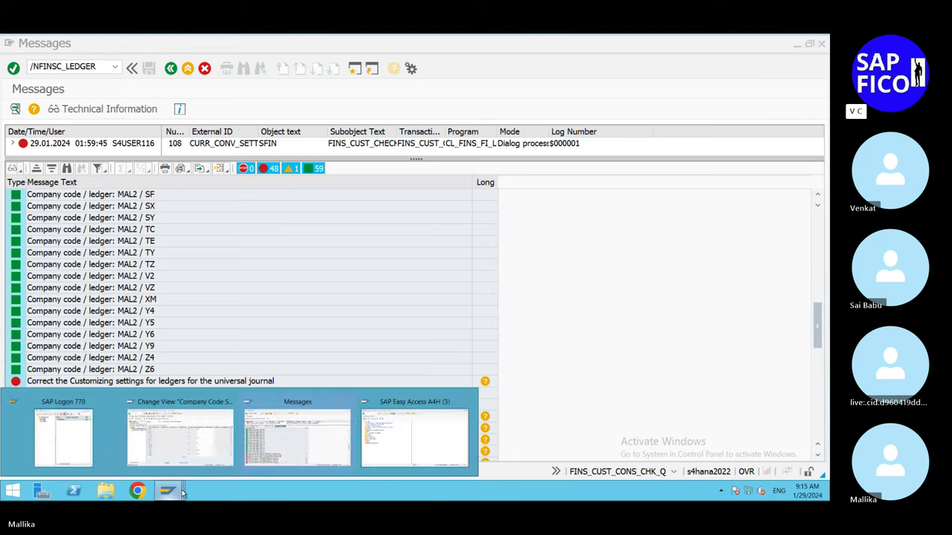
left_click(199, 453)
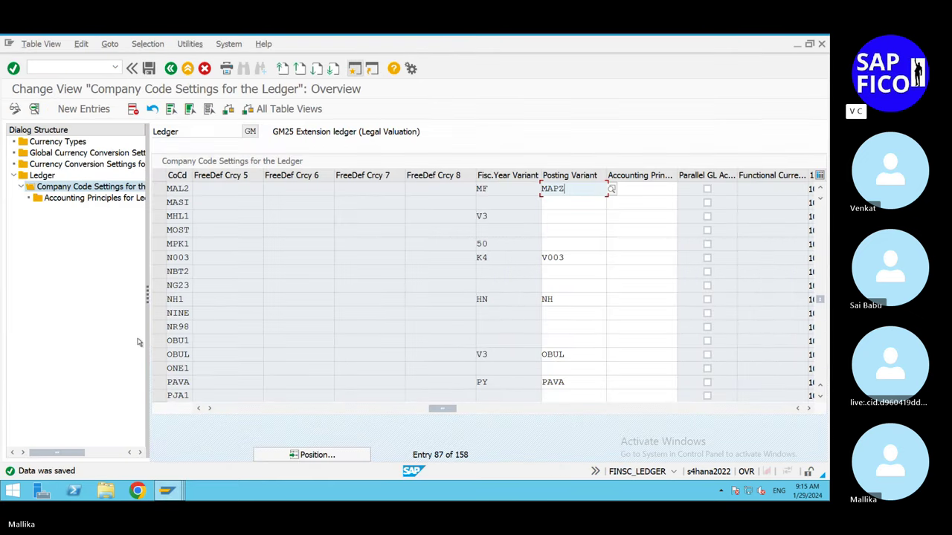
double_click(39, 178)
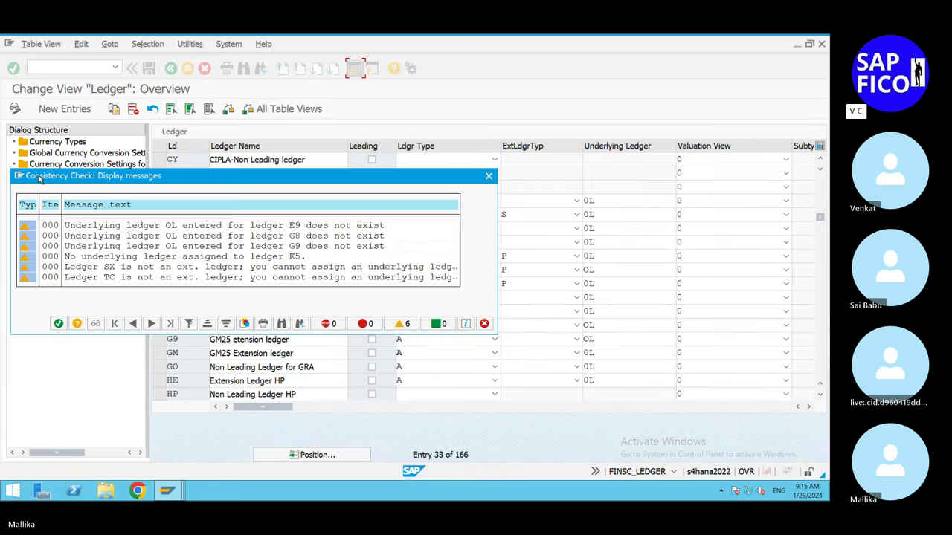
left_click(58, 323)
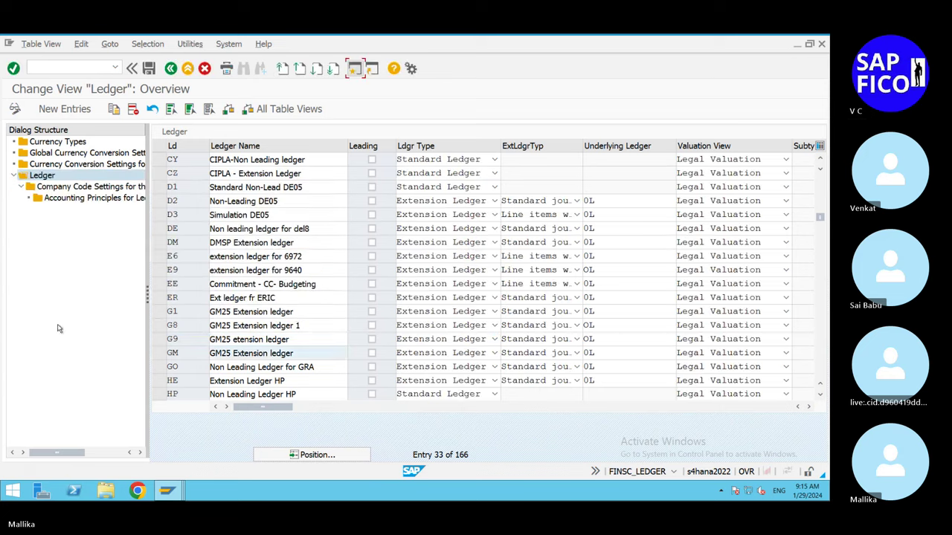
Step: Locate ledger SX in the ledger overview and set its ledger type to Extension Ledger
left_click(308, 455)
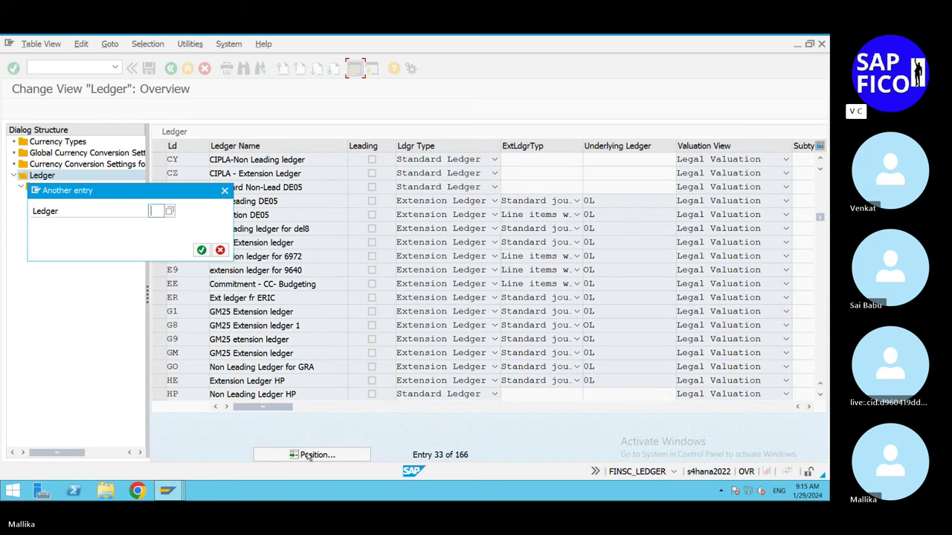
type("SX")
left_click(201, 250)
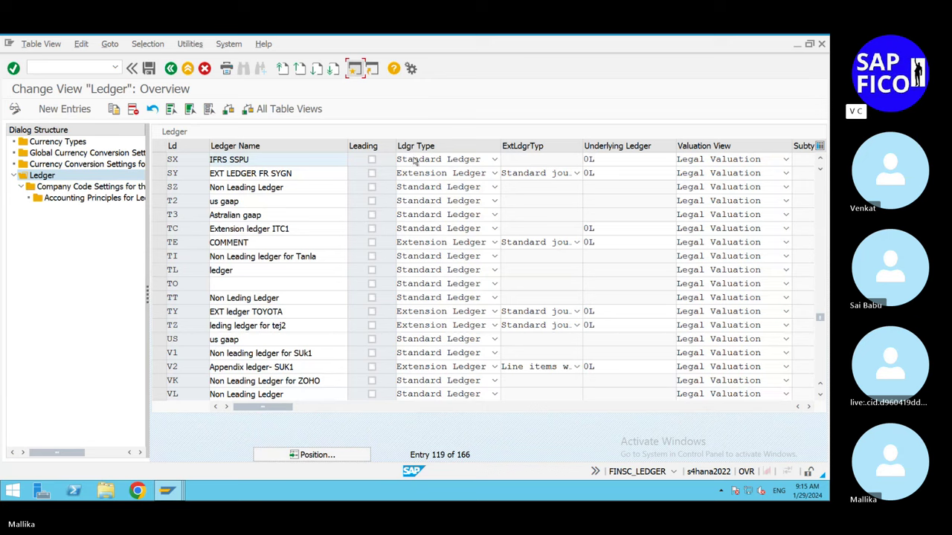
left_click(493, 160)
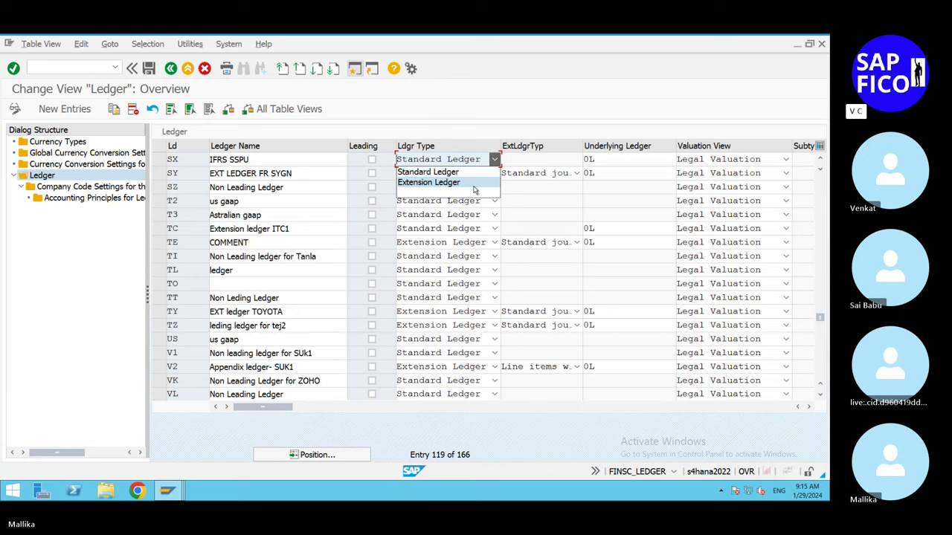
left_click(474, 186)
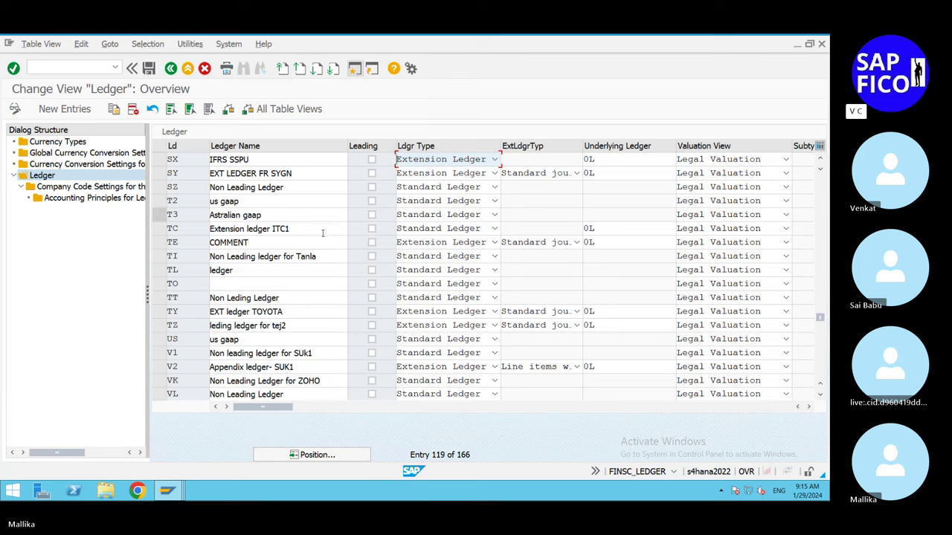
Step: Set the ledger type of TC to Extension Ledger and save the ledger settings, accepting the consistency check messages
left_click(494, 228)
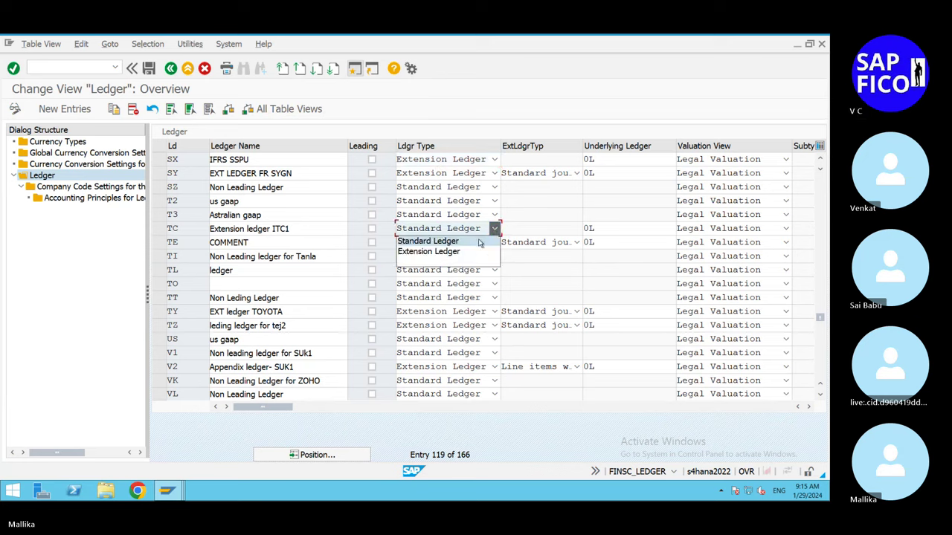
left_click(472, 251)
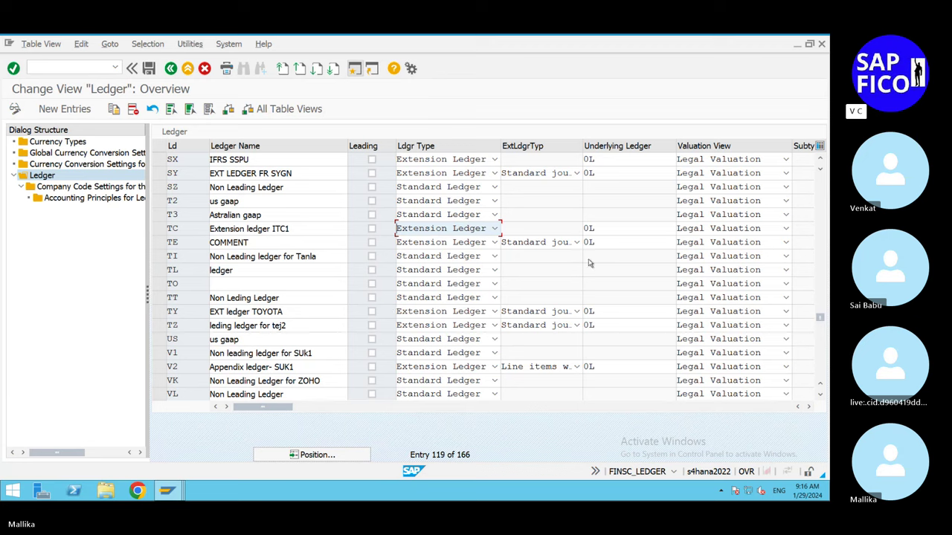
left_click(149, 69)
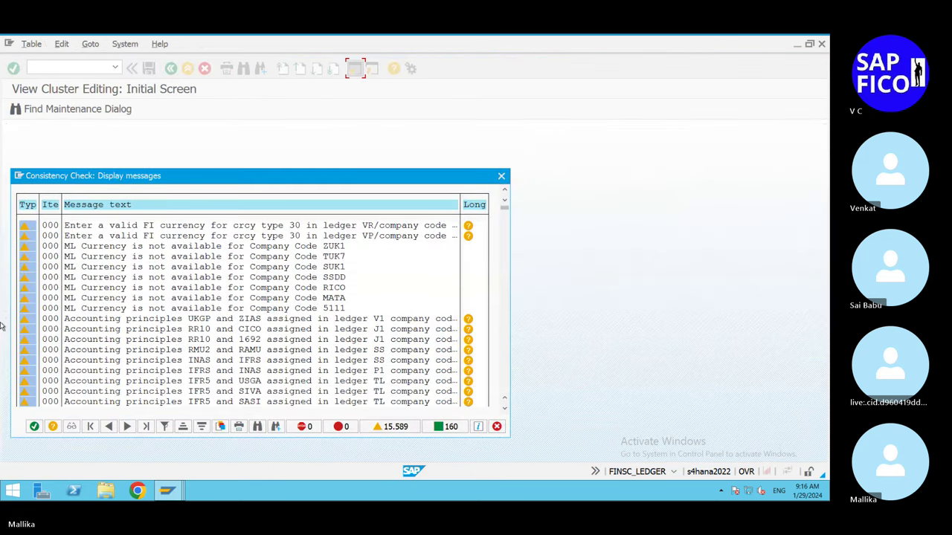
left_click(34, 427)
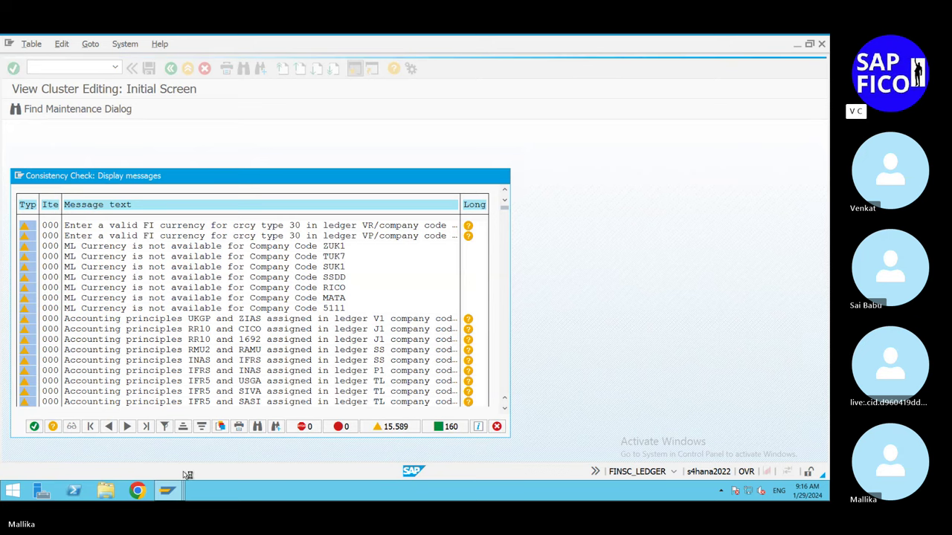
Step: Leave the message log and open G/L account document entry with transaction FB50
mouse_move(184, 497)
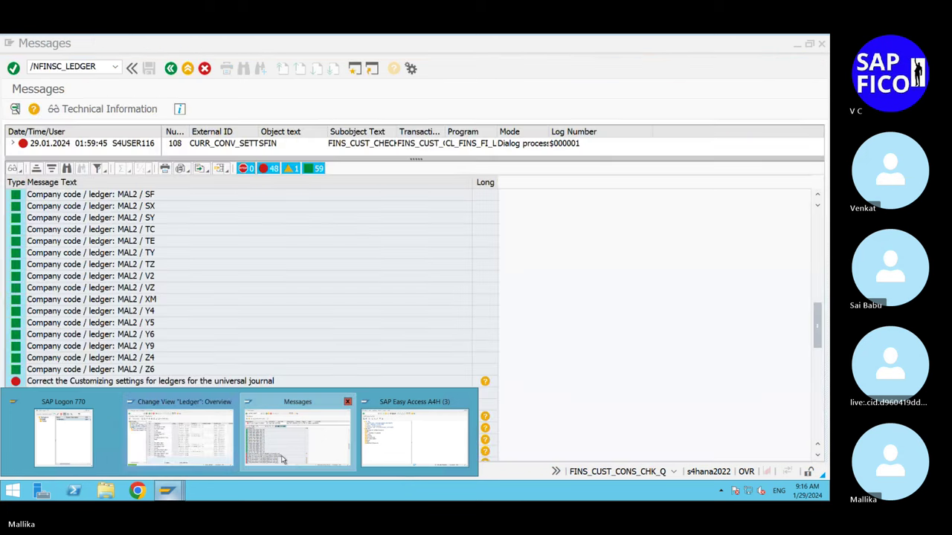
left_click(298, 446)
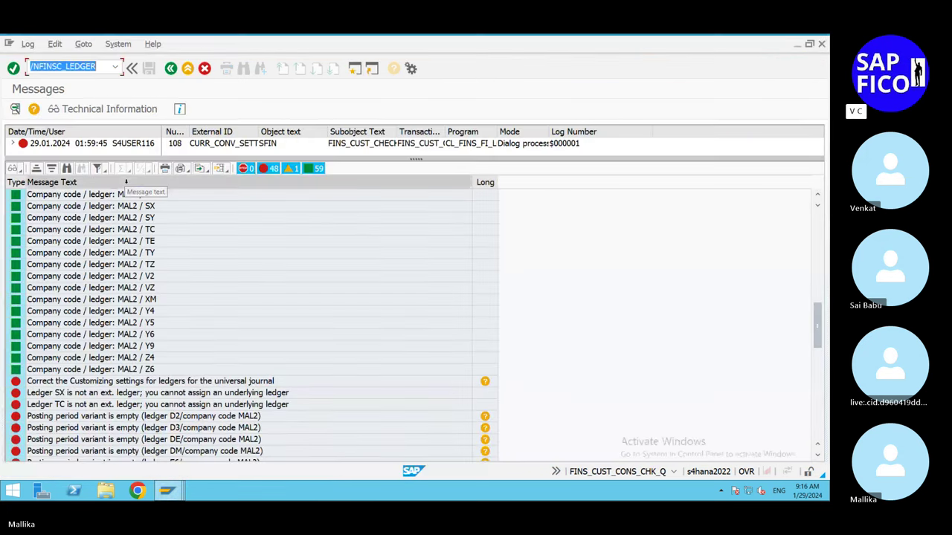
key("BackSpace")
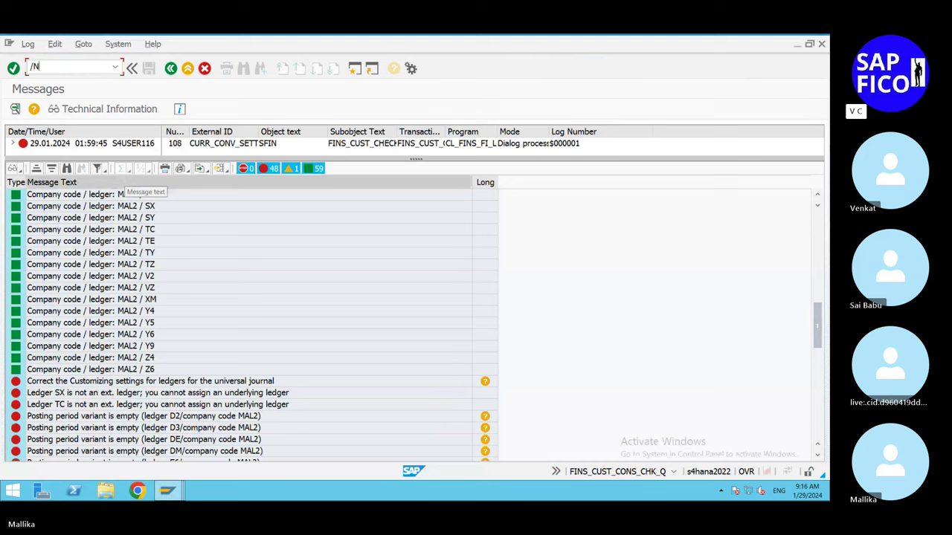
key("Return")
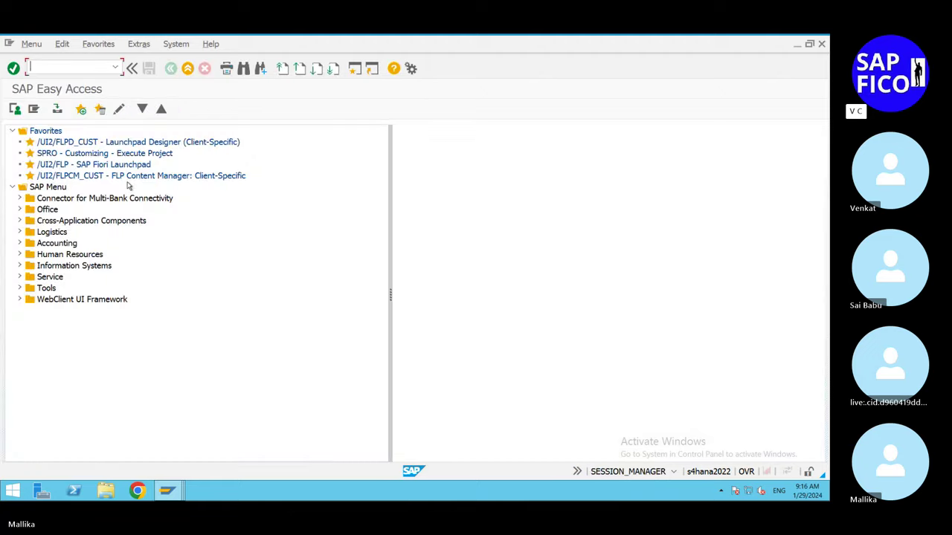
type("/NFB50")
key("Return")
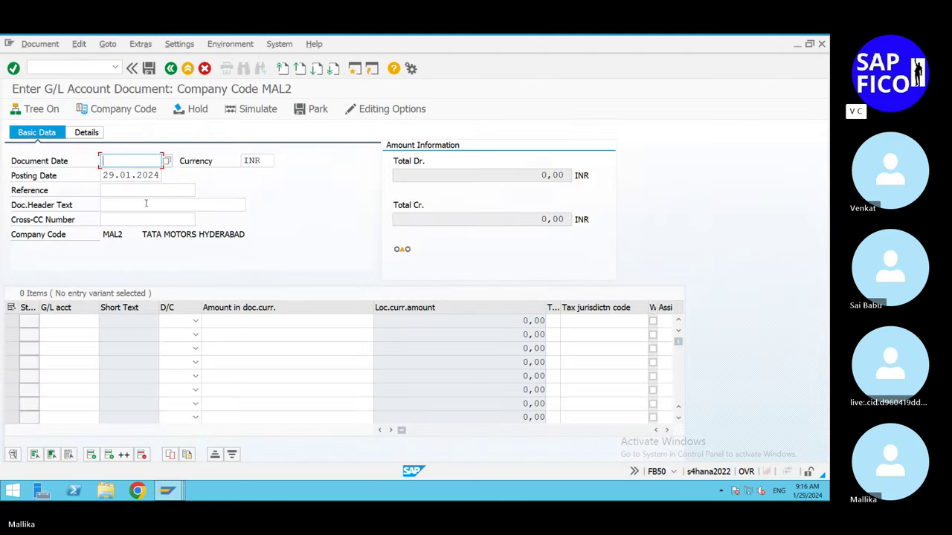
Step: Set the document date to 29.01.2024 and the document header text to RENT PAID
left_click(167, 161)
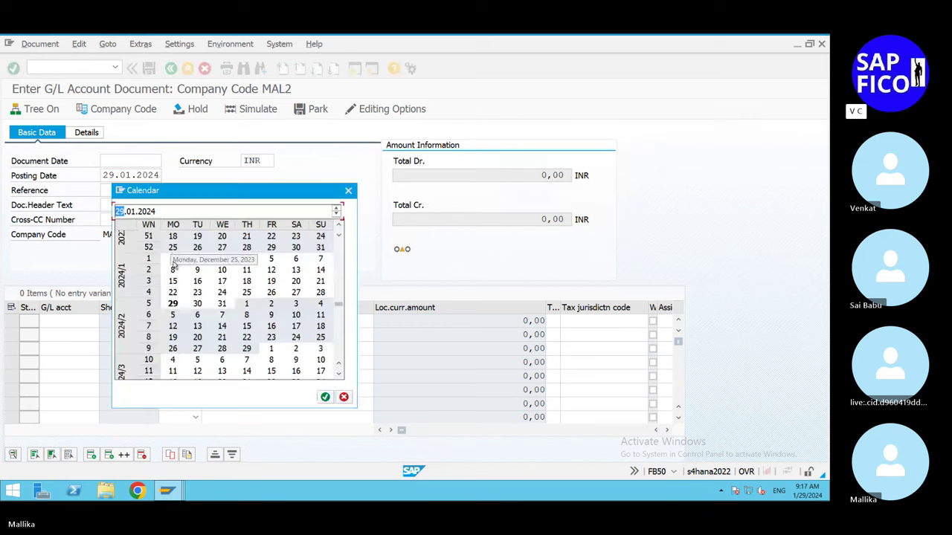
double_click(172, 303)
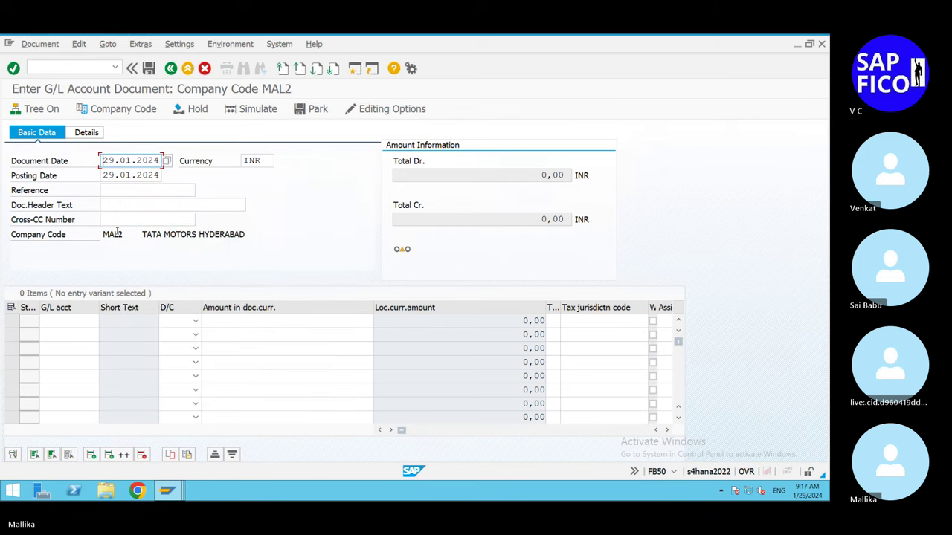
left_click(106, 203)
type("R")
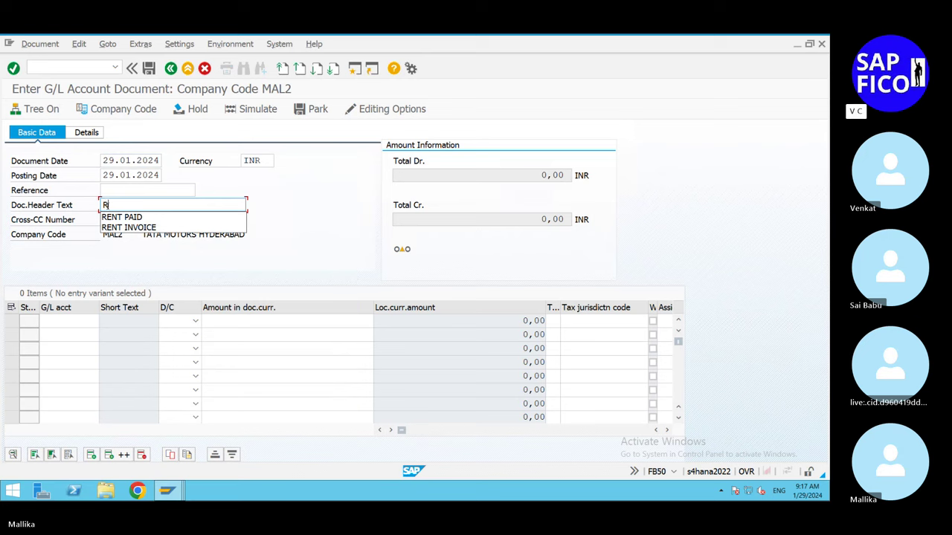
left_click(111, 217)
Step: Fill the first line item with G/L account 400200 as a debit of 50000
left_click(63, 320)
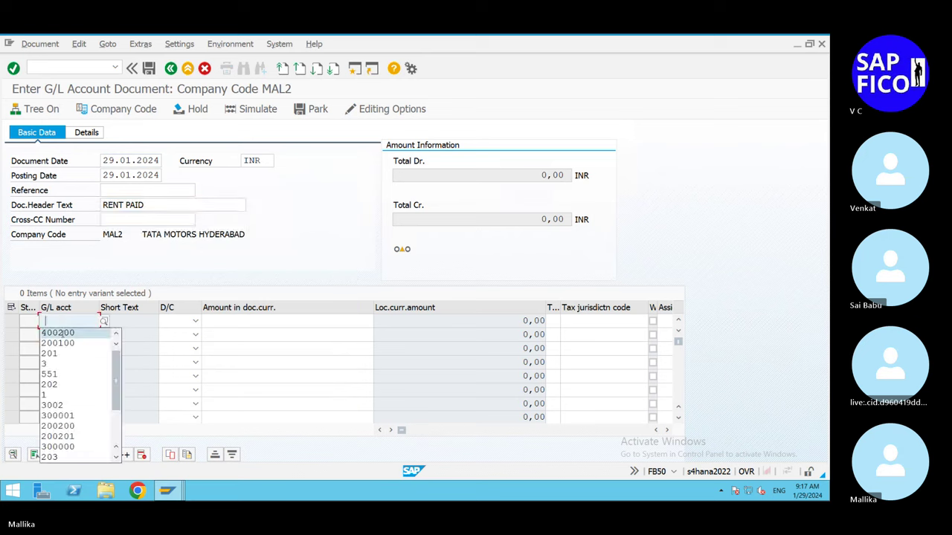
left_click(62, 333)
left_click(195, 320)
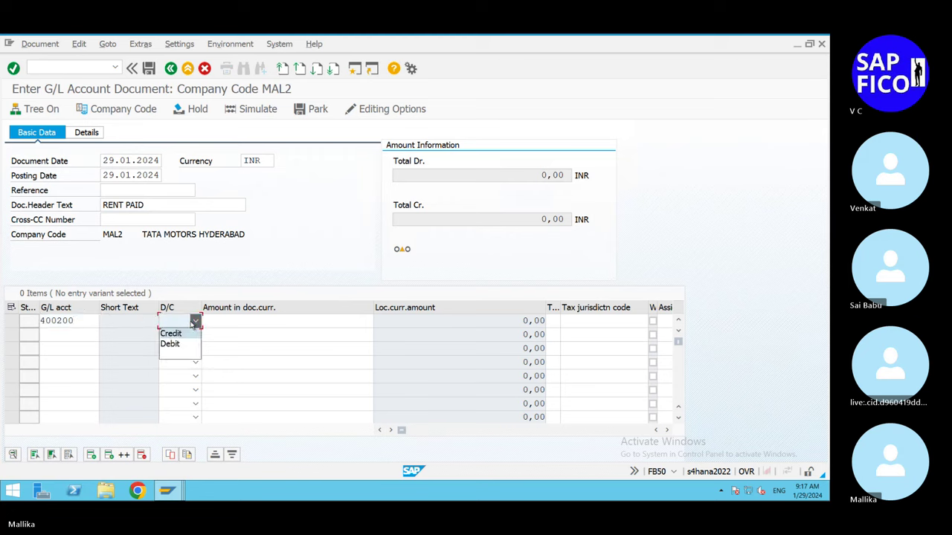
left_click(181, 344)
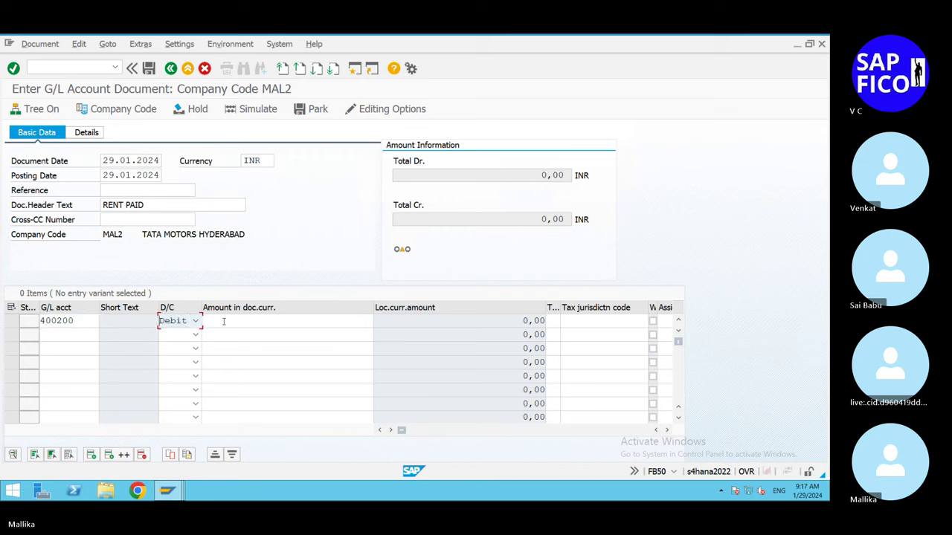
left_click(223, 322)
type("5000")
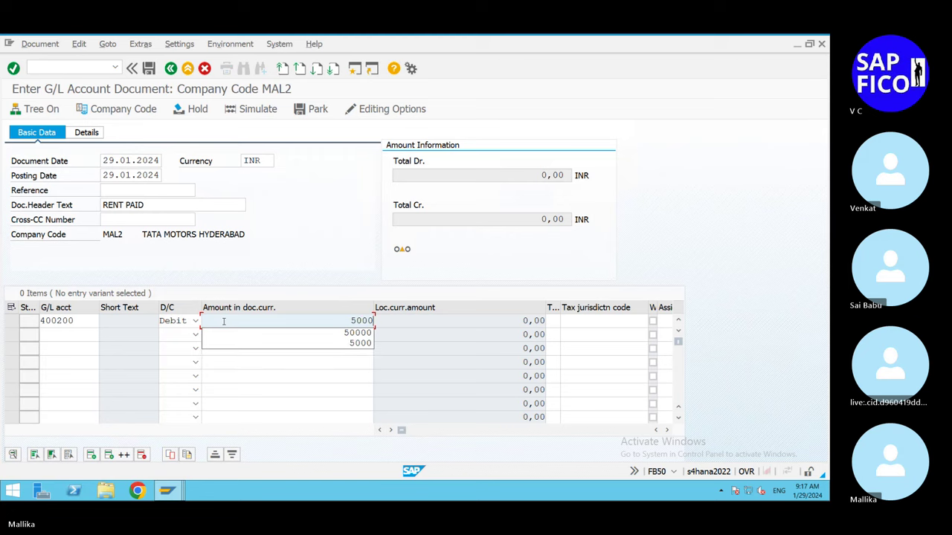
type("0")
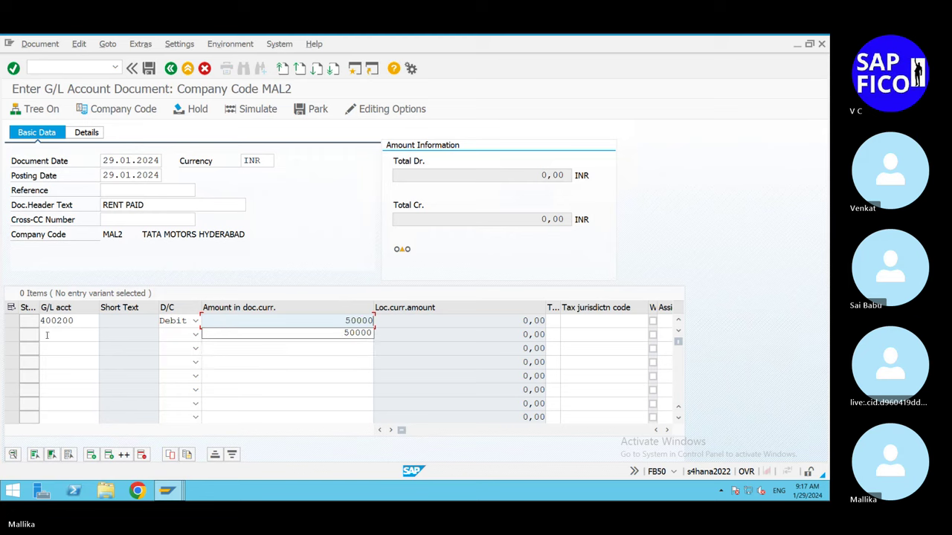
Step: Fill the second line item with G/L account 200100 as a credit of 50000
left_click(47, 335)
left_click(46, 335)
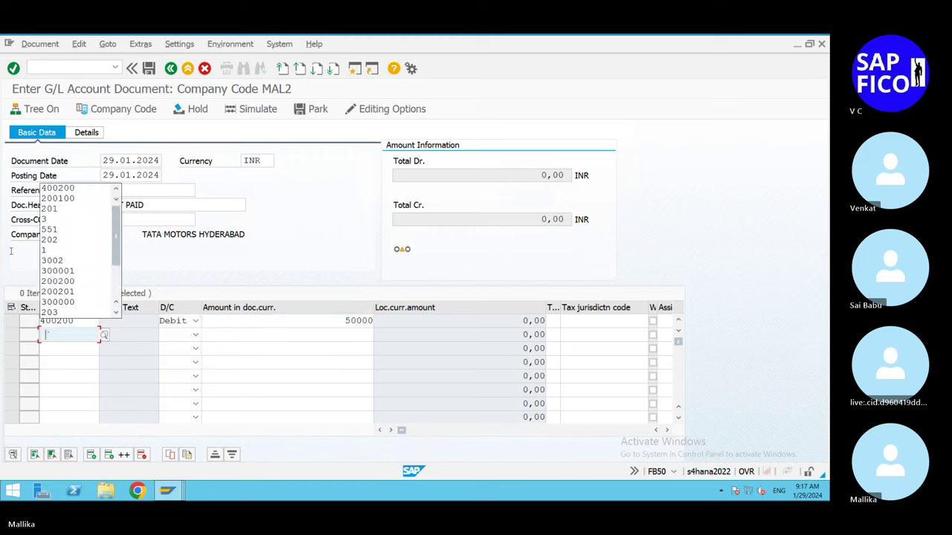
left_click(79, 198)
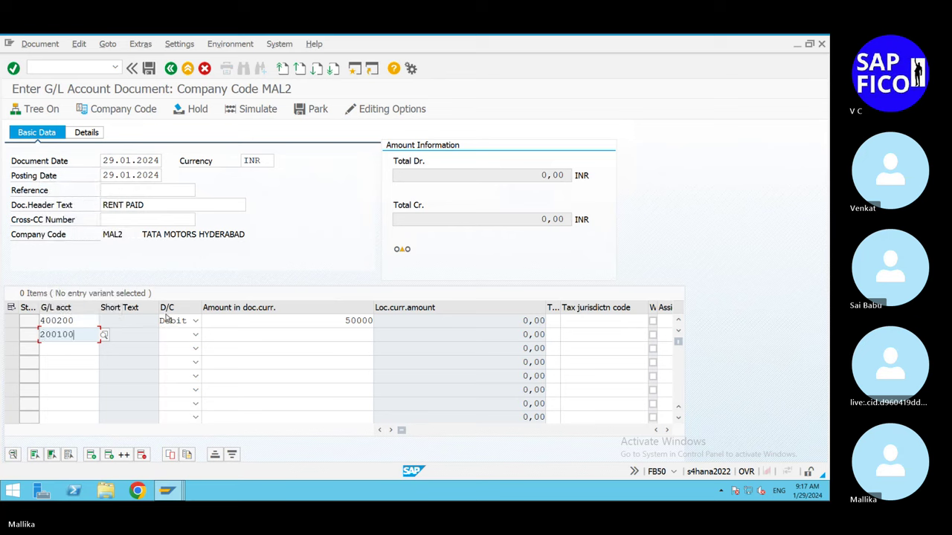
left_click(195, 335)
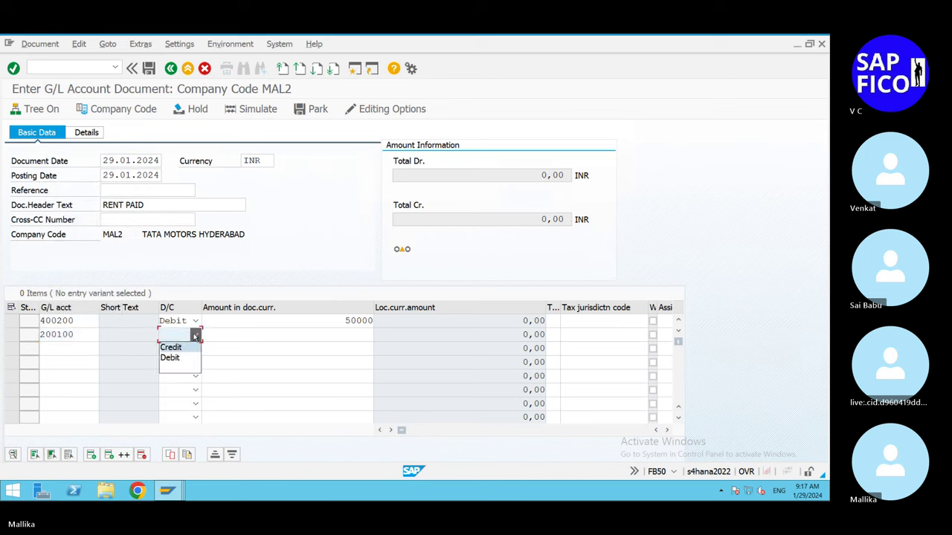
left_click(172, 347)
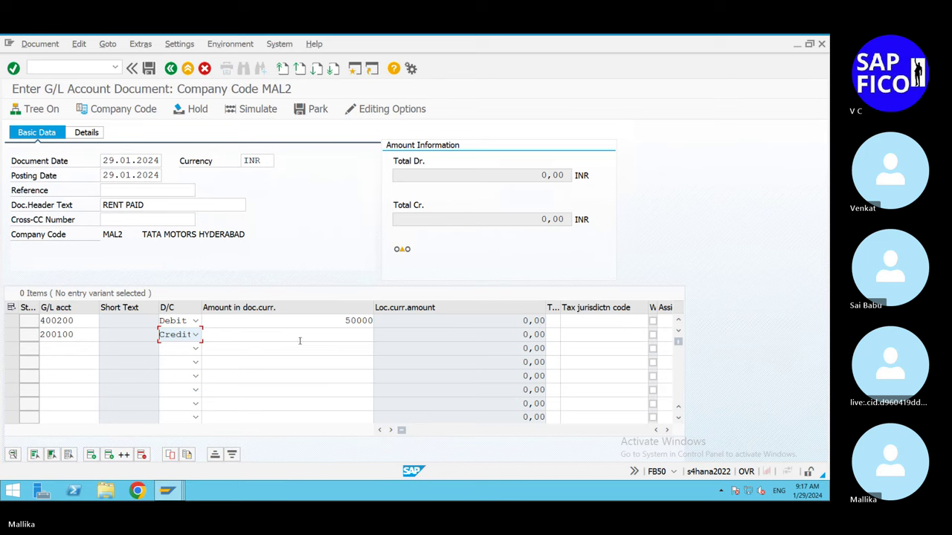
left_click(300, 338)
type("50000")
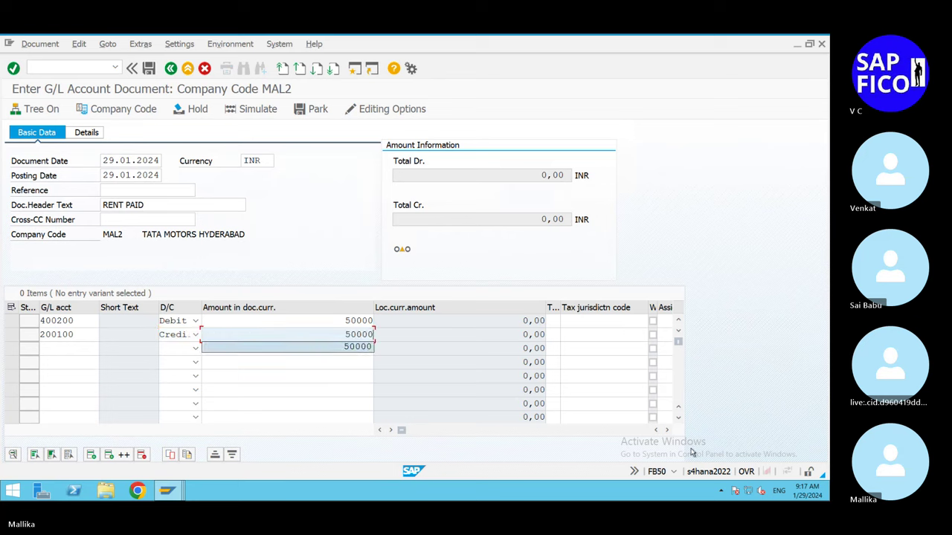
Step: Enter RENT as the item text of both line items and validate the entries
left_click(667, 431)
left_click(666, 431)
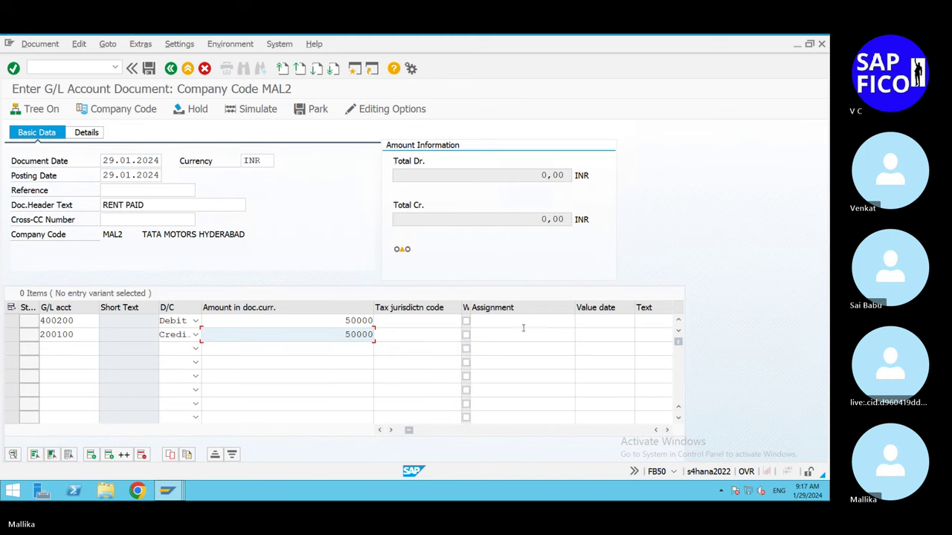
left_click(652, 321)
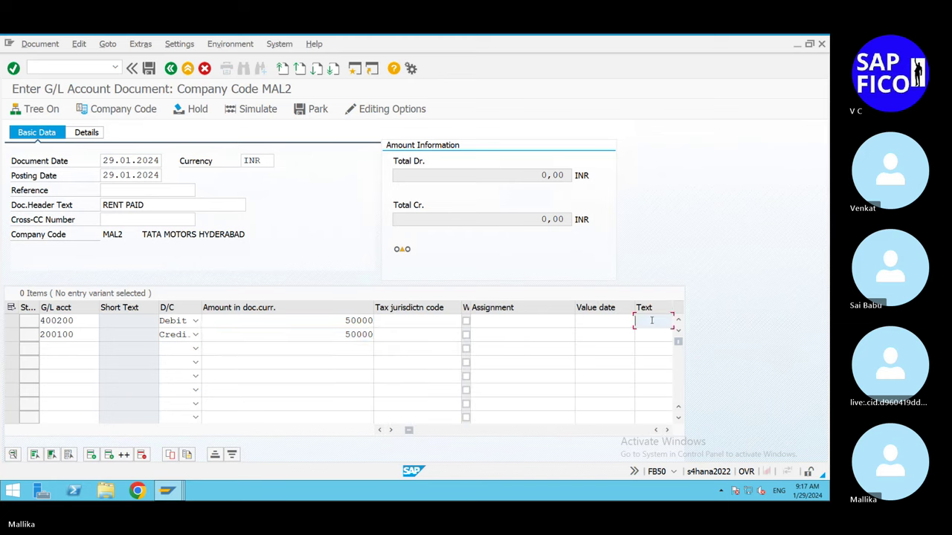
type("RENT")
left_click(640, 337)
type("RENT")
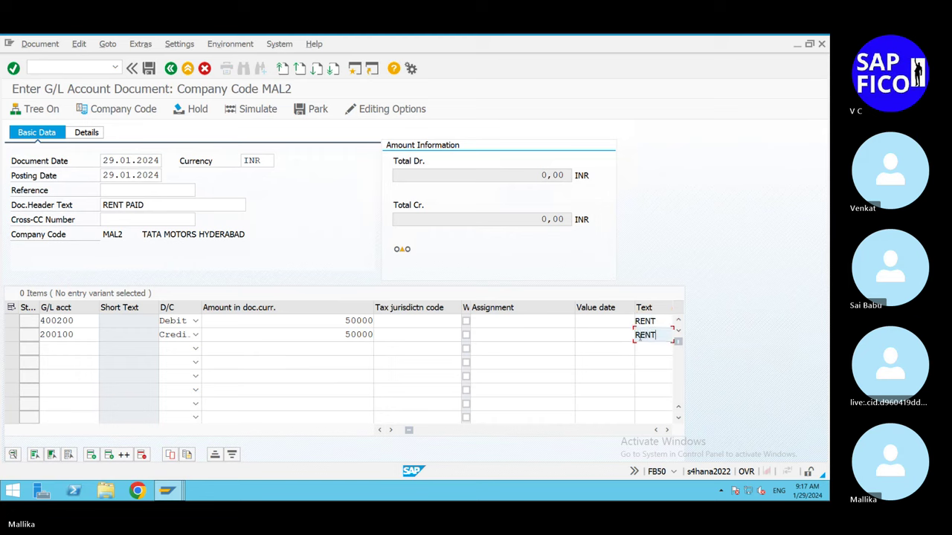
key("Return")
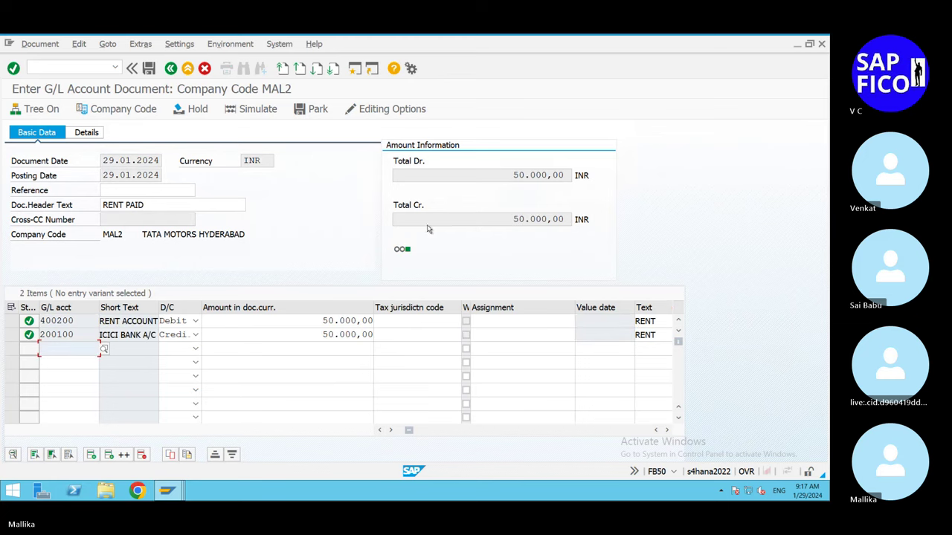
Step: Try to simulate and post the document, and run the FINS_CUST_CONS_CHK_P check linked in the error message's help
left_click(258, 109)
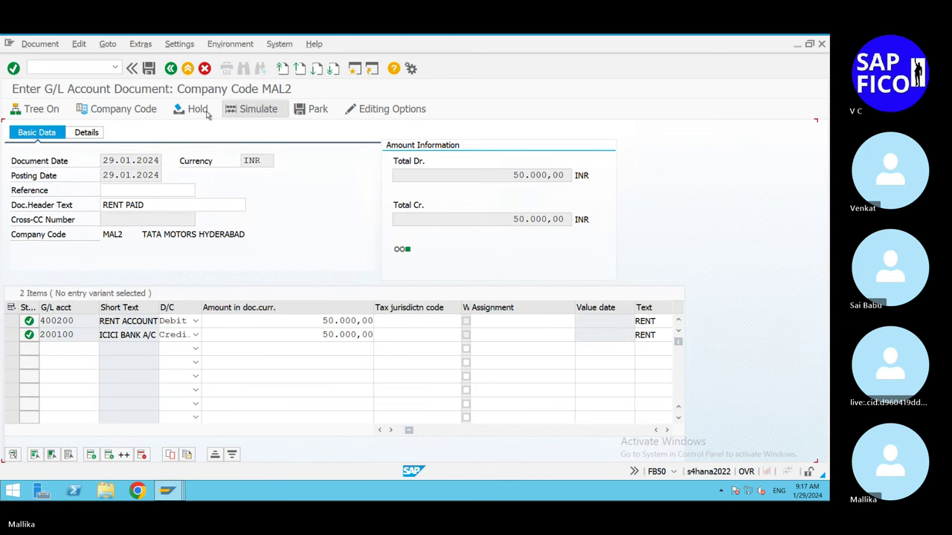
left_click(149, 69)
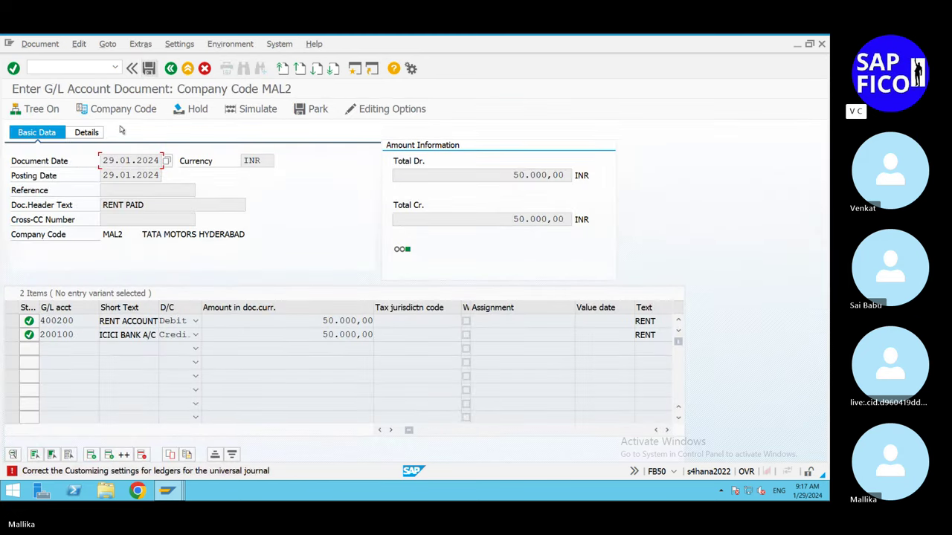
left_click(12, 471)
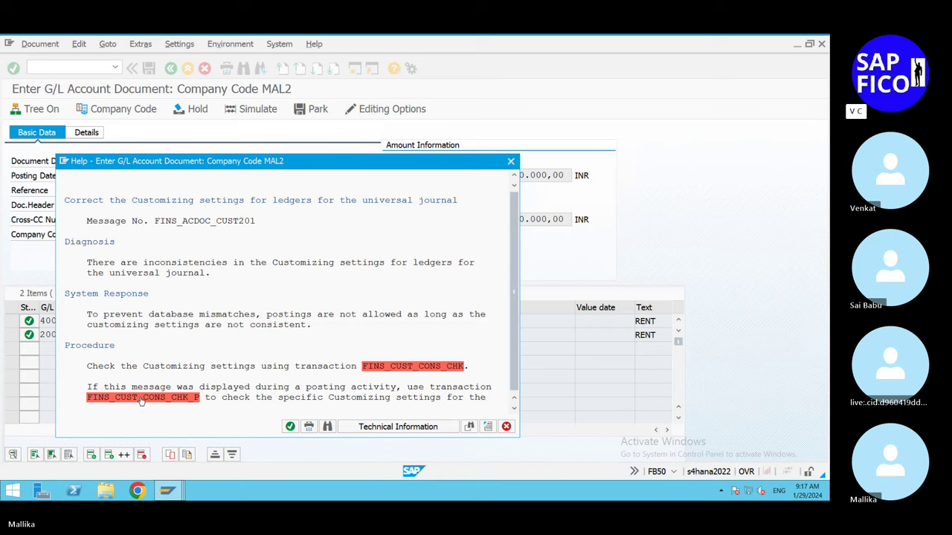
left_click(141, 400)
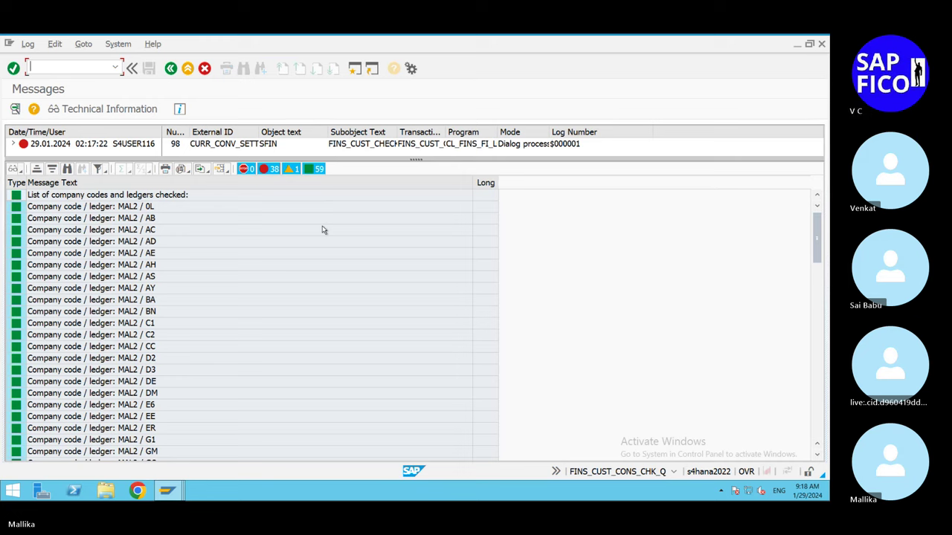
Step: Examine the consistency check log for company code MAL2 down to the error messages about its ledgers
left_click(817, 456)
left_click(817, 456)
left_click(817, 456)
left_click(817, 455)
left_click(817, 456)
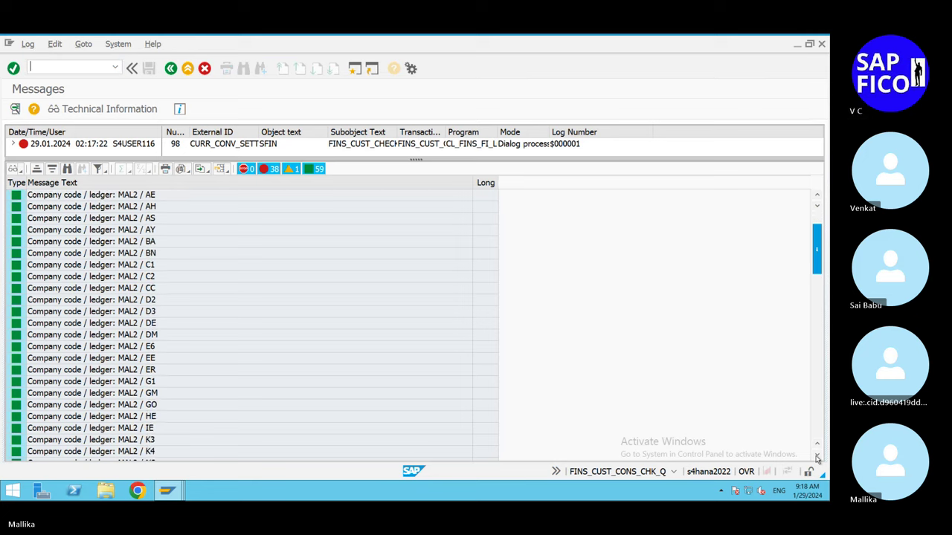
left_click(817, 456)
left_click(817, 455)
left_click(817, 455)
left_click(817, 456)
left_click(817, 456)
left_click(817, 456)
left_click(817, 456)
left_click(817, 456)
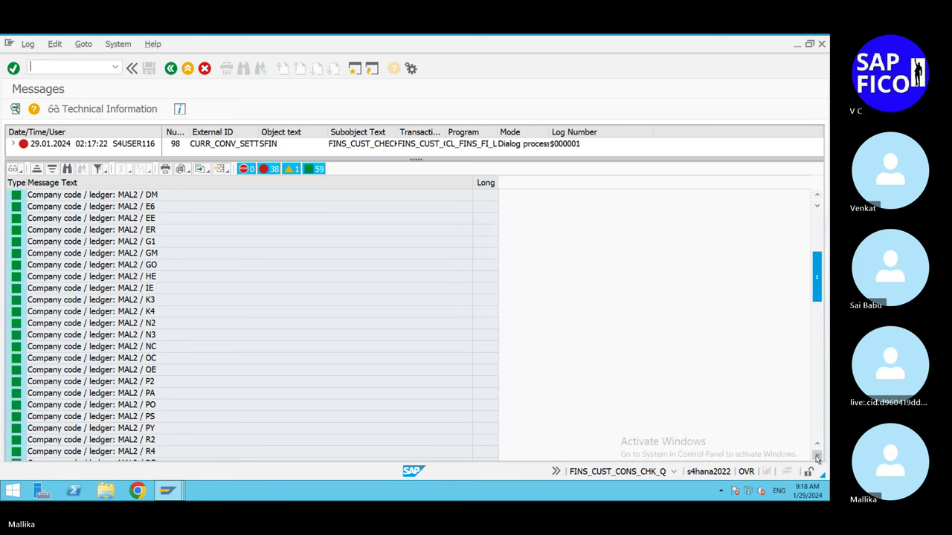
left_click(817, 456)
left_click(817, 455)
left_click(817, 456)
left_click(817, 456)
left_click(817, 456)
left_click(817, 455)
left_click(817, 455)
left_click(818, 456)
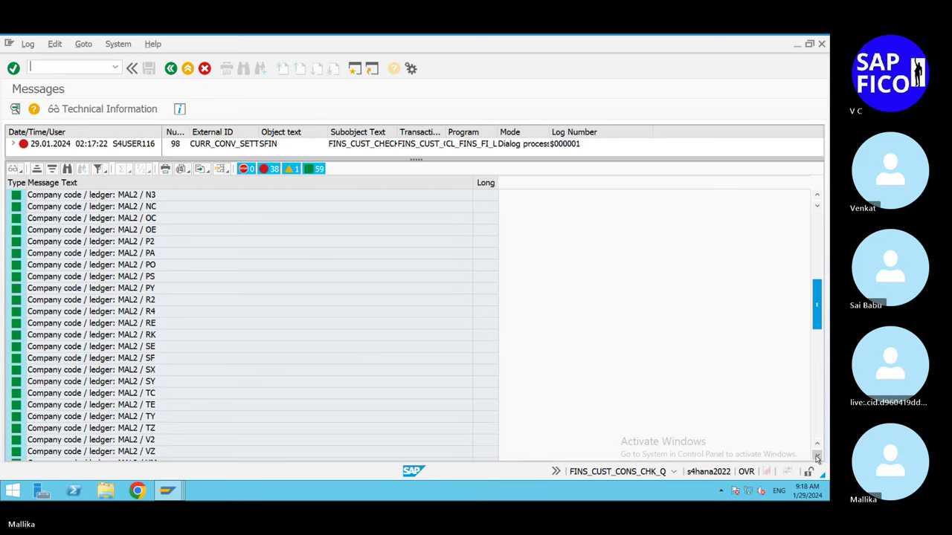
left_click(817, 456)
left_click(818, 456)
left_click(818, 456)
left_click(818, 456)
left_click(817, 456)
left_click(818, 456)
left_click(818, 455)
left_click(817, 455)
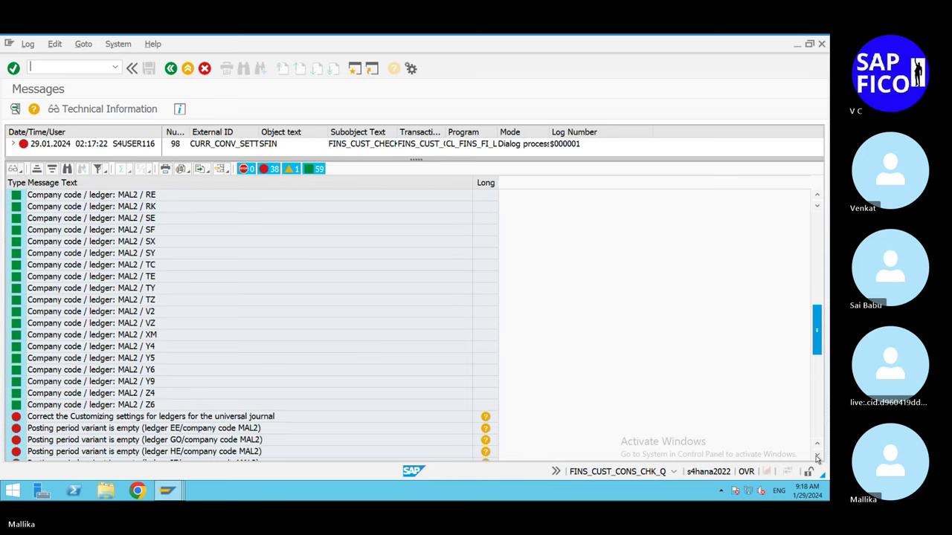
left_click(818, 457)
left_click(818, 456)
left_click(817, 457)
left_click(817, 456)
left_click(818, 457)
left_click(818, 457)
left_click(817, 457)
left_click(817, 456)
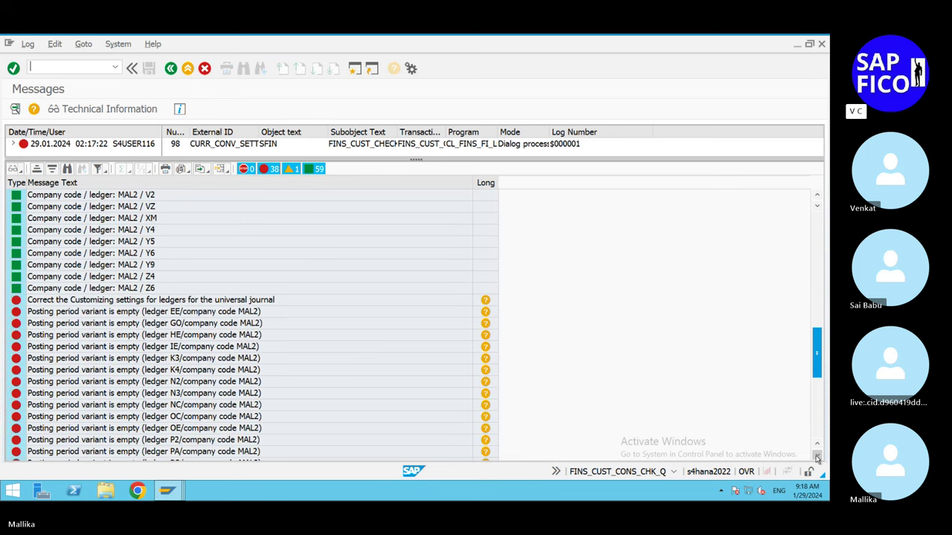
left_click(817, 457)
left_click(817, 457)
left_click(817, 457)
left_click(817, 456)
left_click(817, 456)
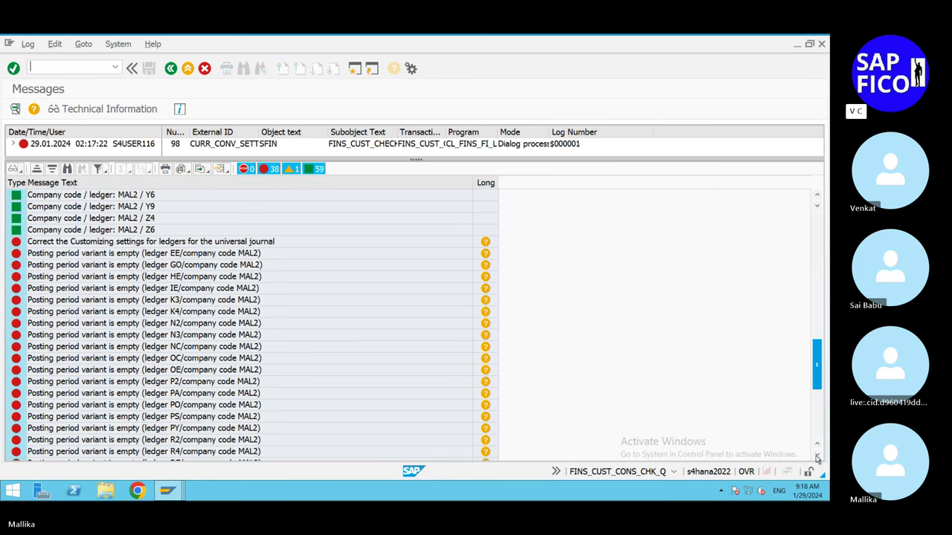
left_click(817, 456)
left_click(817, 457)
left_click(818, 456)
left_click(817, 457)
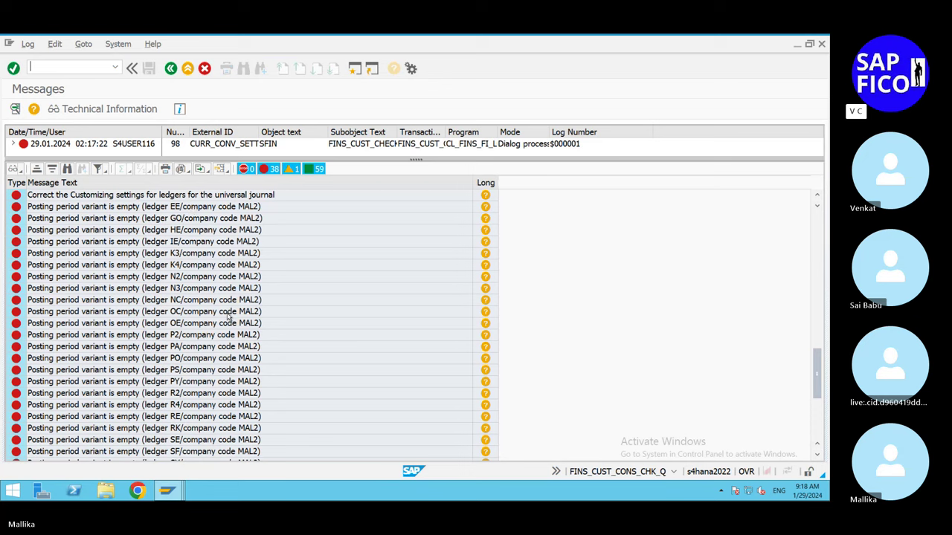
Step: Minimize the SAP windows and the remote desktop session, and unmute the microphone in the Skype call
left_click(798, 46)
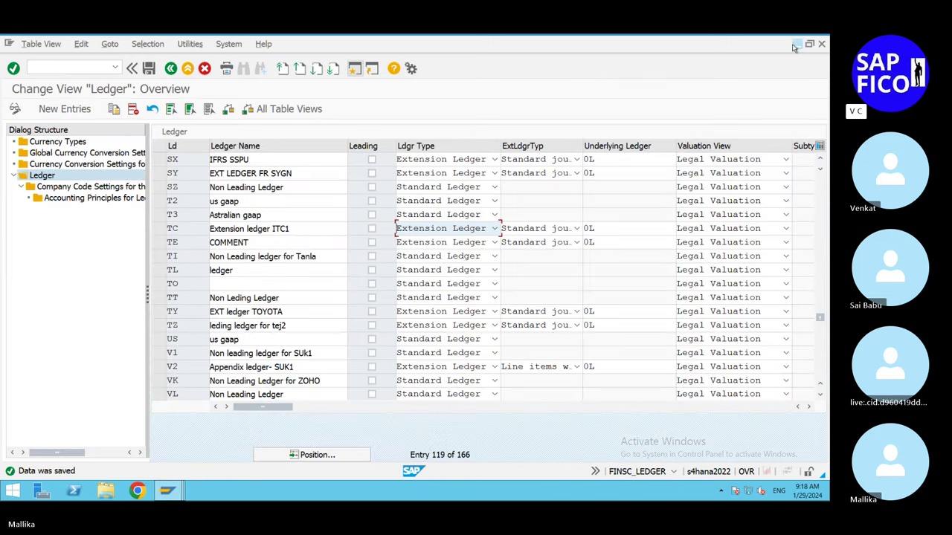
left_click(795, 45)
mouse_move(673, 38)
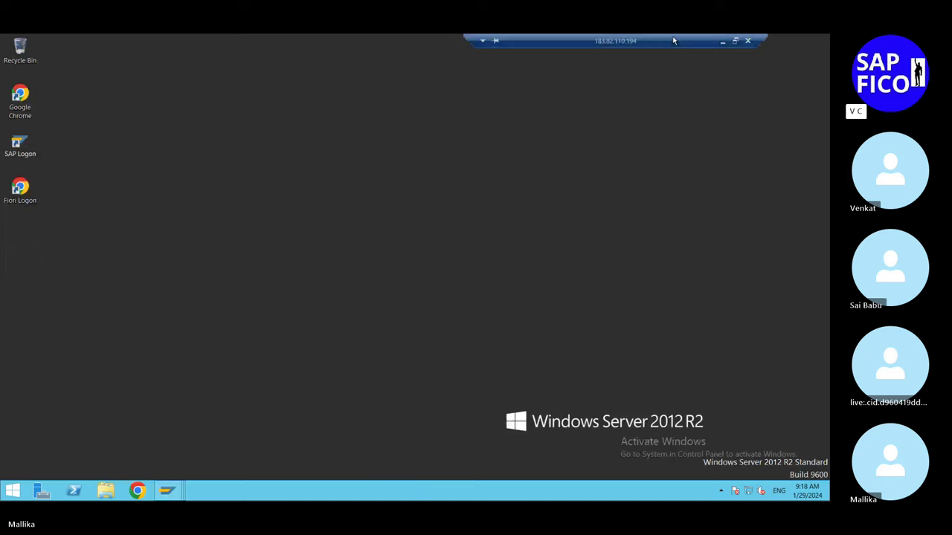
left_click(721, 42)
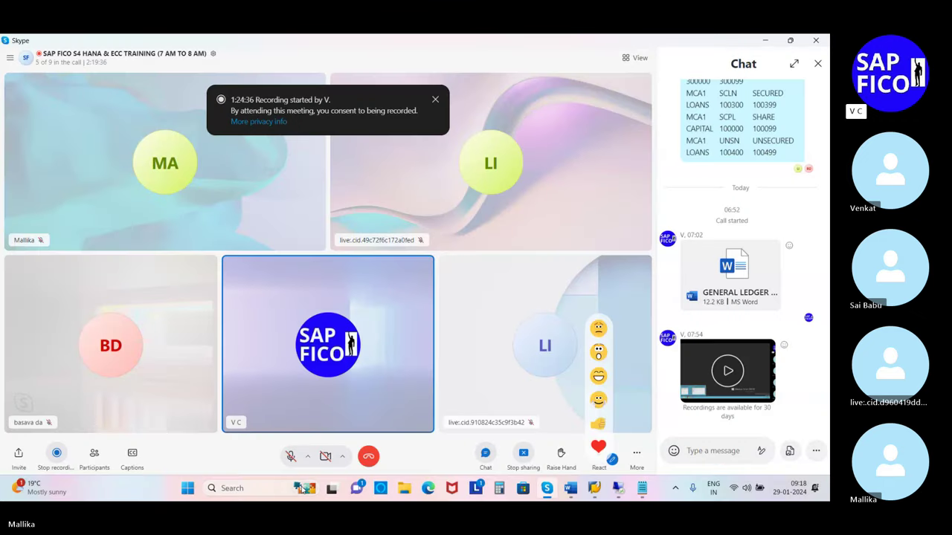
left_click(293, 457)
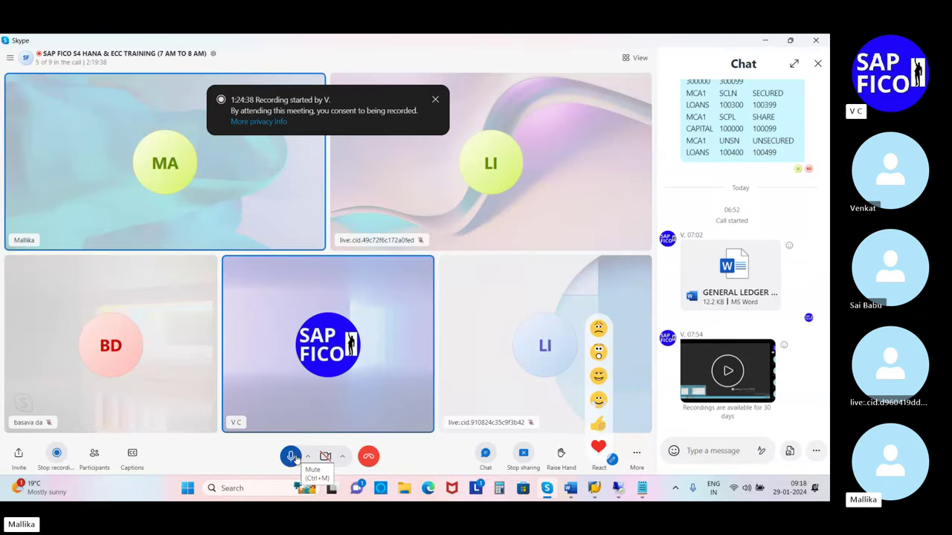